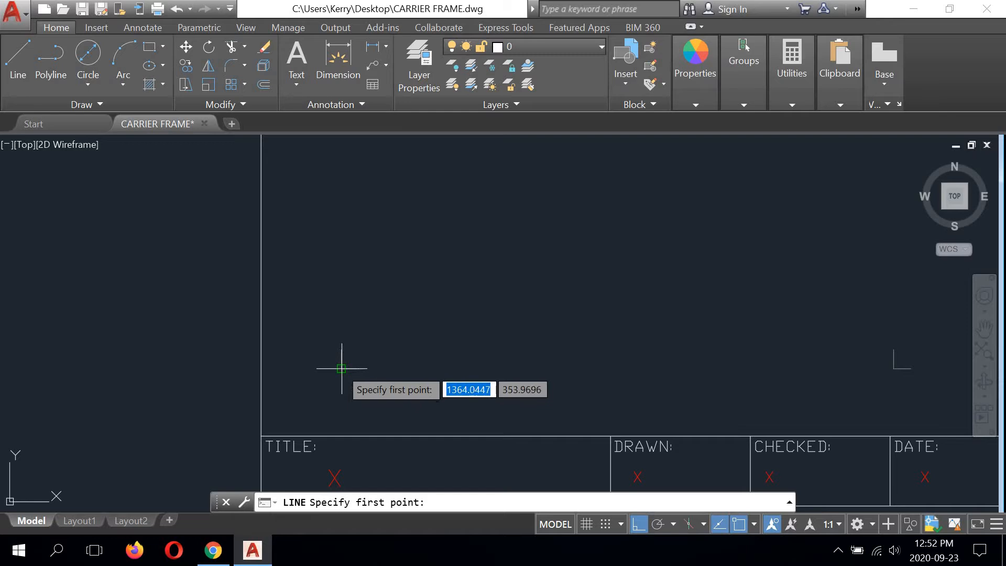
Step: Draw a closed rectangle with lines, 45.5 high and 118 wide, starting from the lower-left corner mark above the TITLE field
click(340, 368)
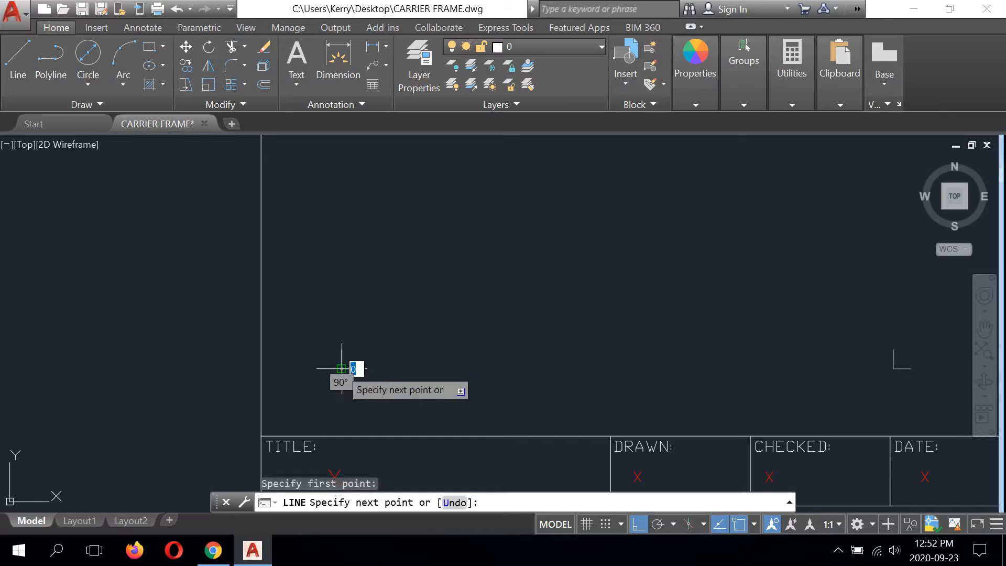
text(45)
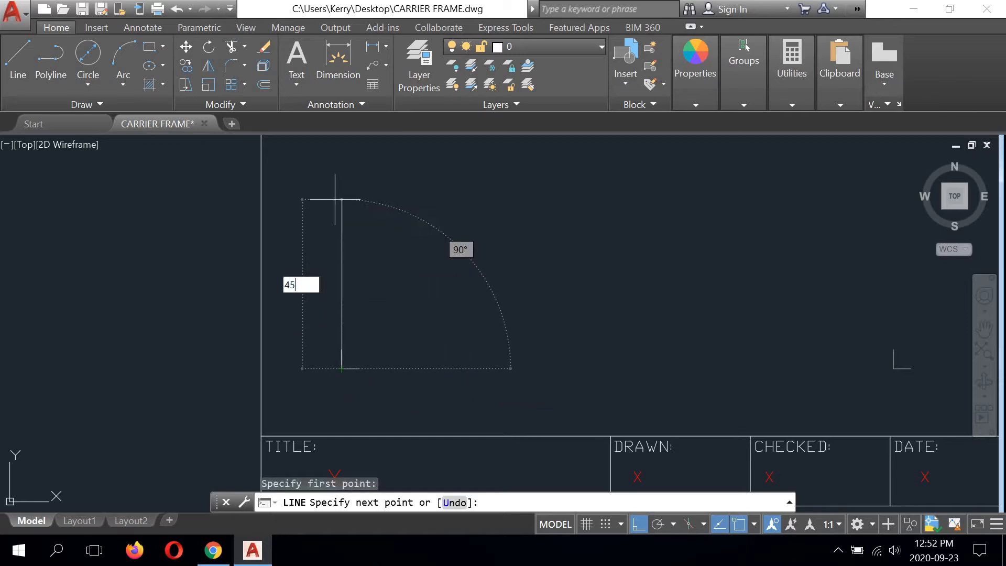
text(.5)
key(Return)
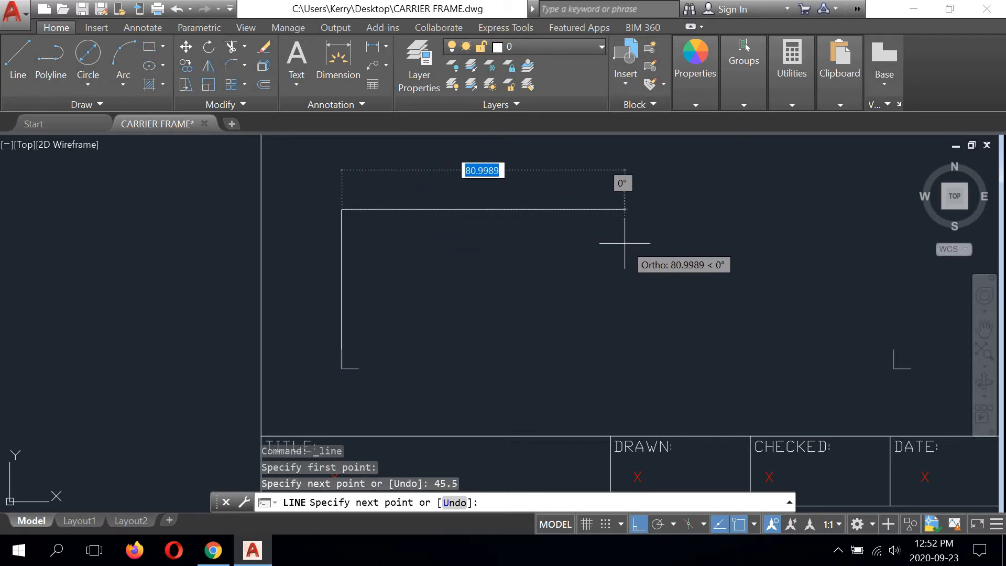
text(118)
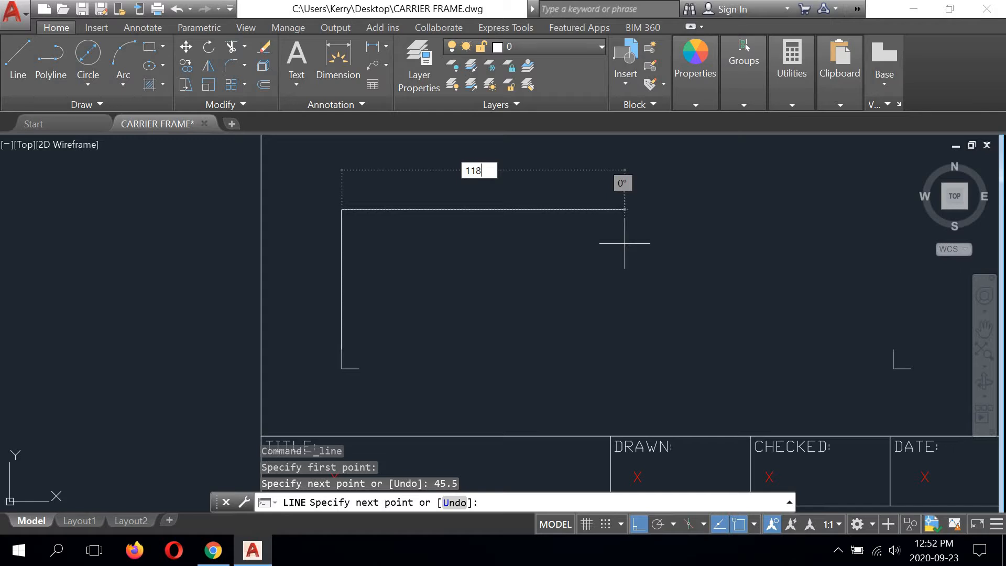
key(Return)
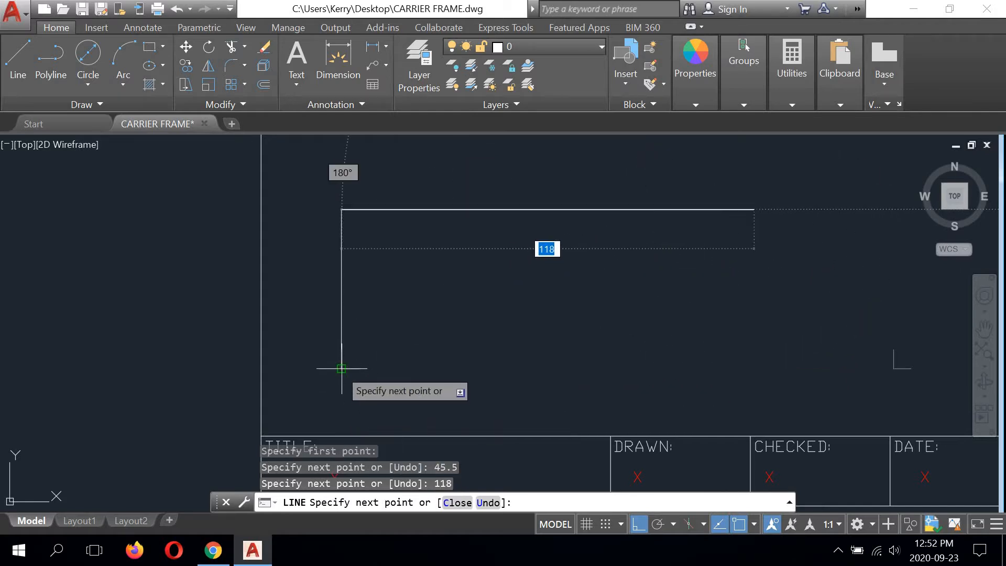
click(713, 367)
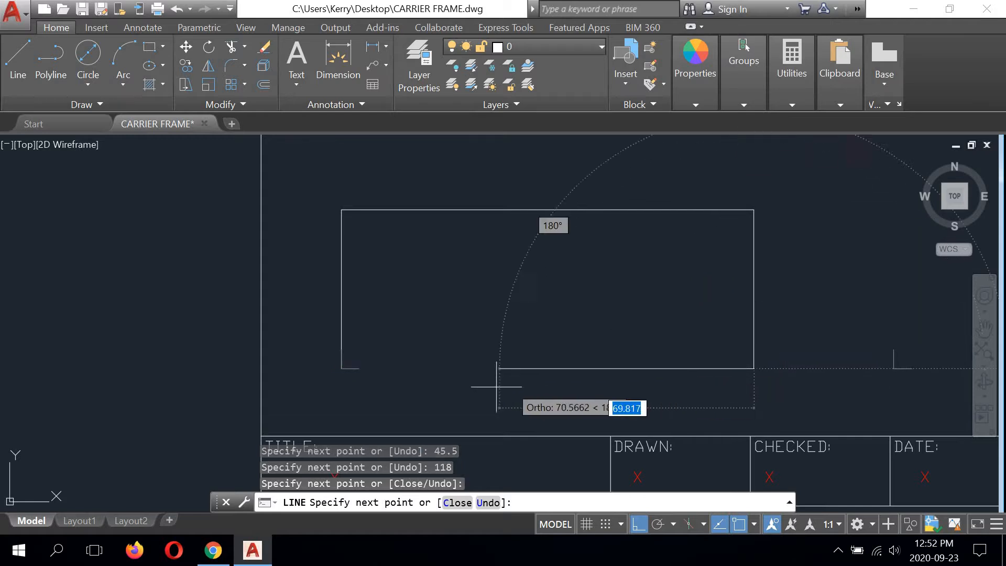
text(c)
key(Return)
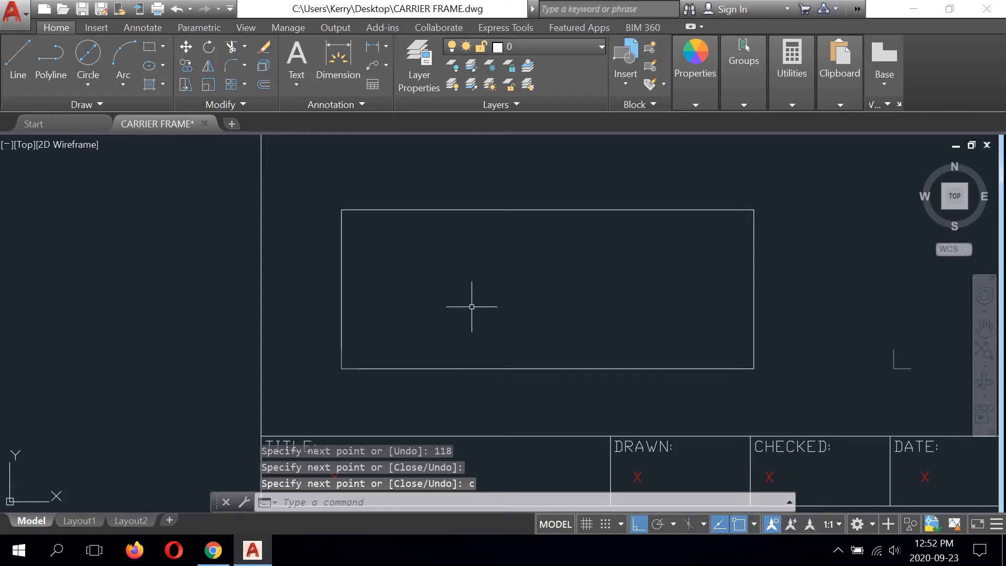
Step: Draw a vertical centre line from the midpoint of the rectangle's top edge to the midpoint of its bottom edge
mouse_move(471, 305)
middle_down()
mouse_move(392, 350)
mouse_move(373, 334)
middle_up()
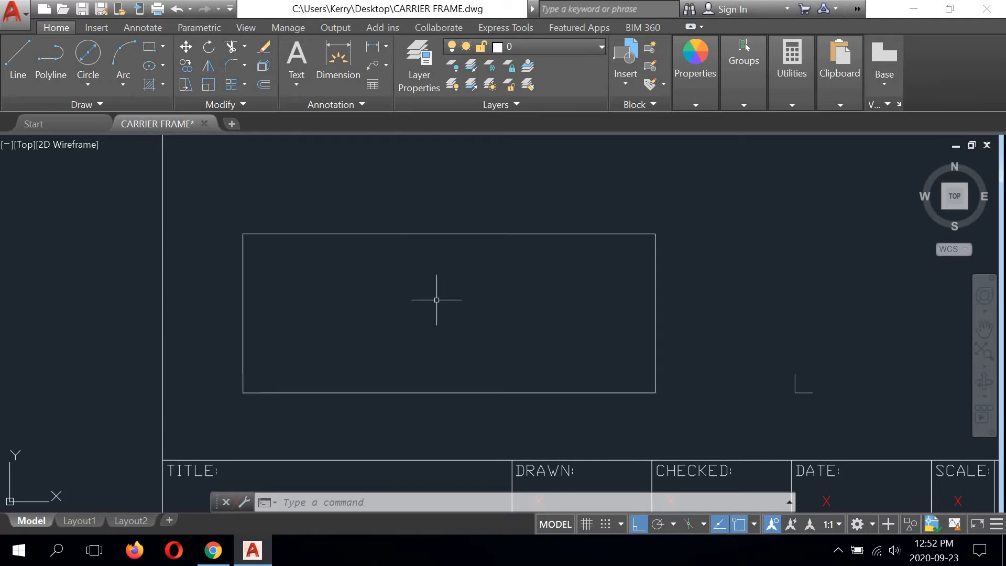
click(18, 60)
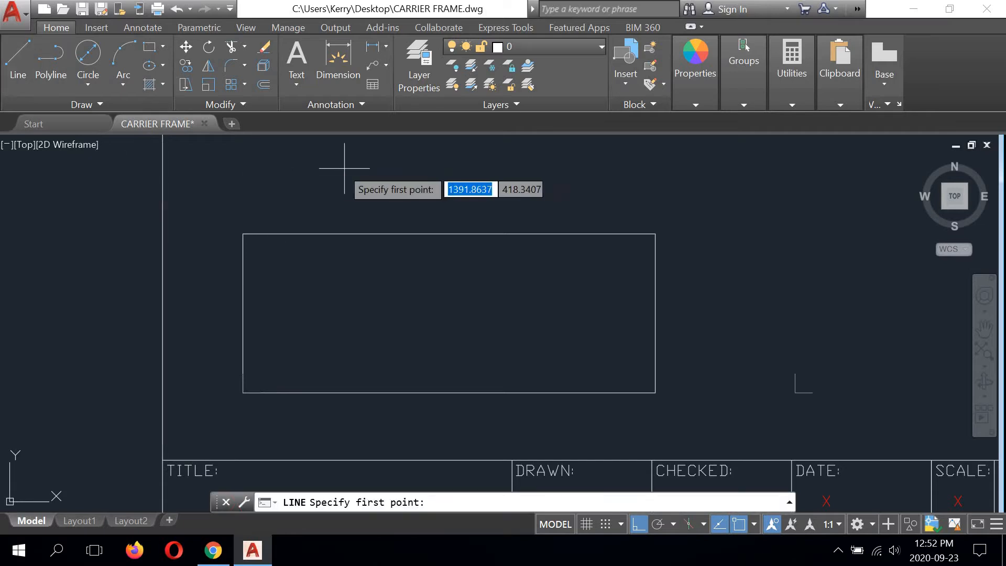
click(449, 233)
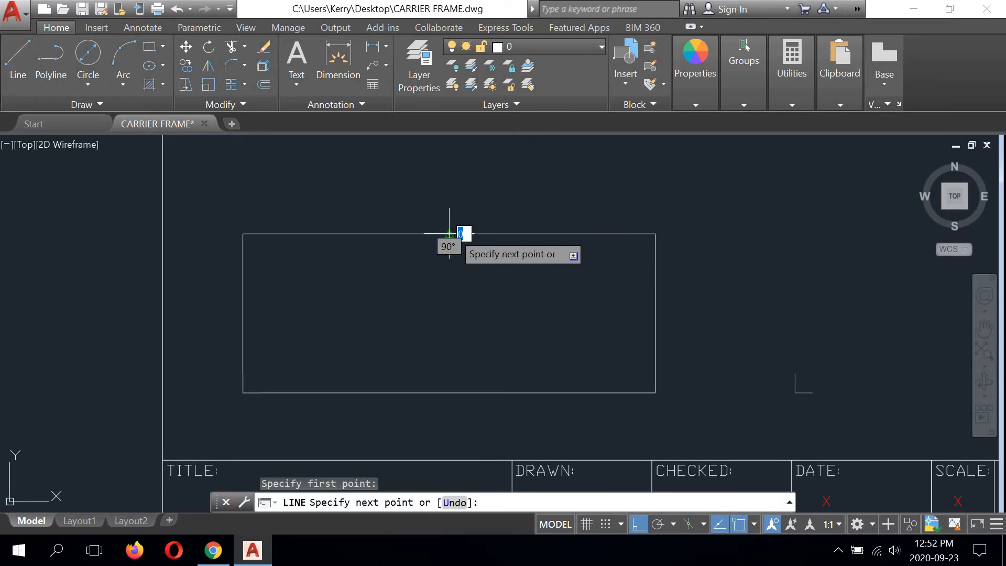
click(448, 392)
right_click(516, 287)
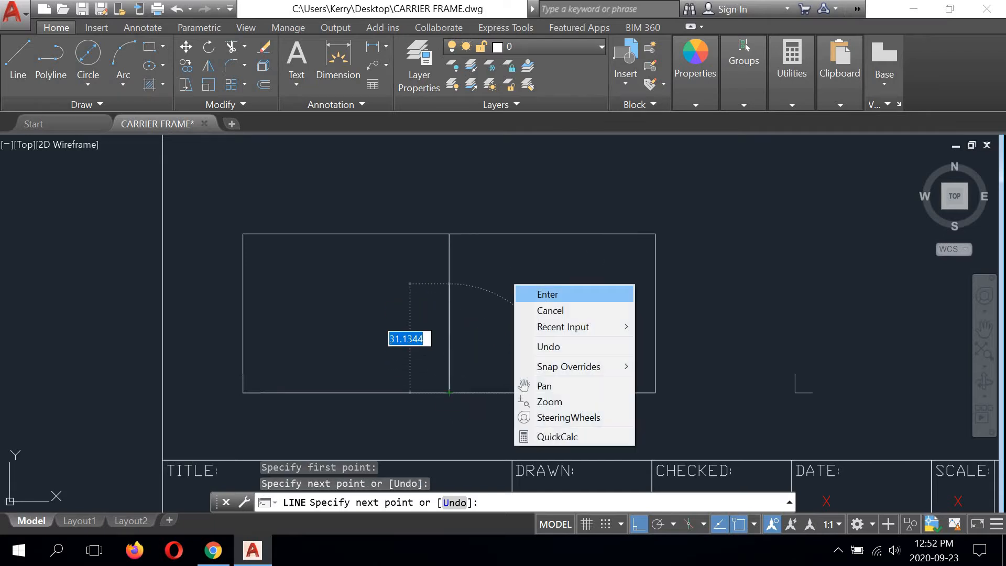
click(537, 294)
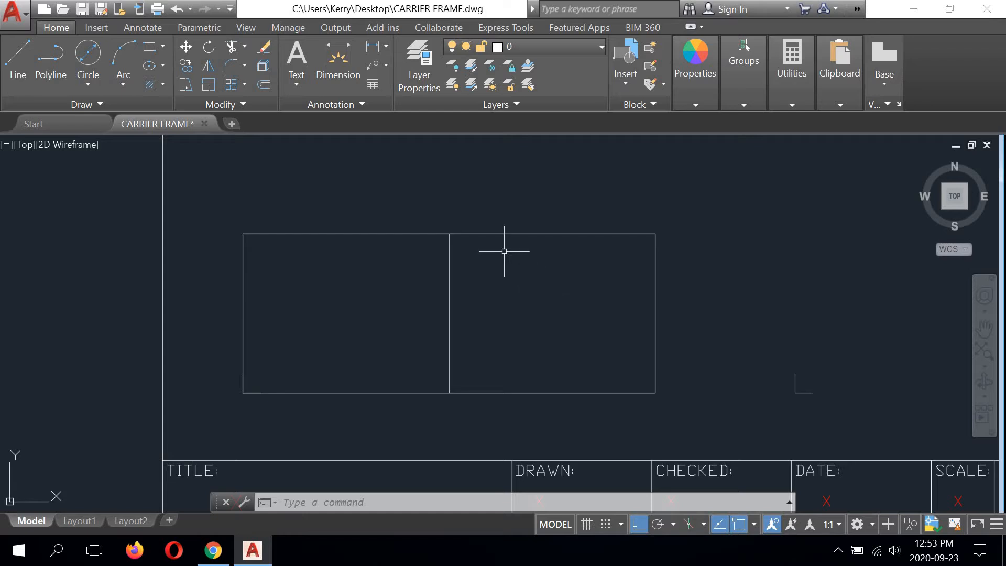
Step: Offset the vertical centre line by 32 to both sides
click(263, 84)
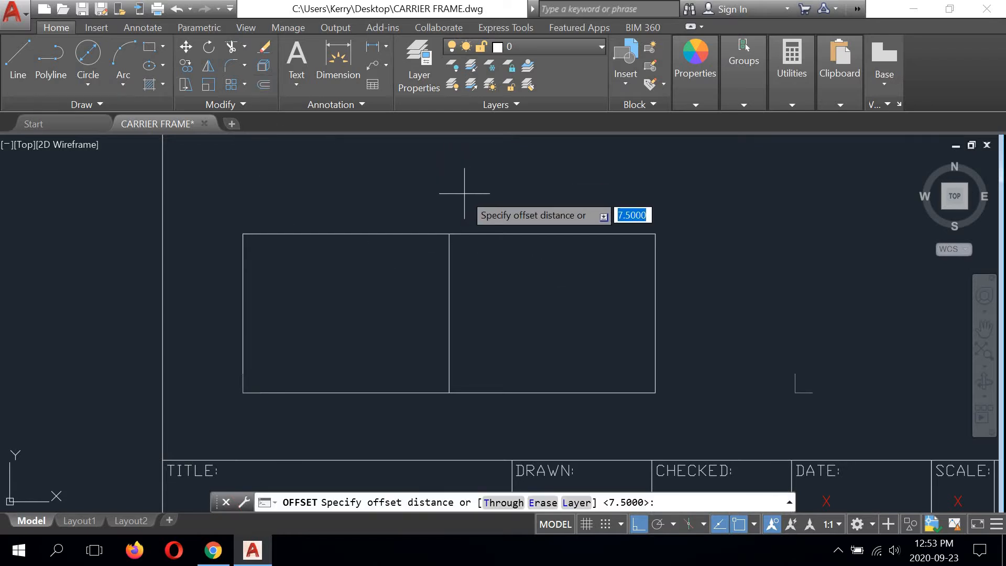
text(32)
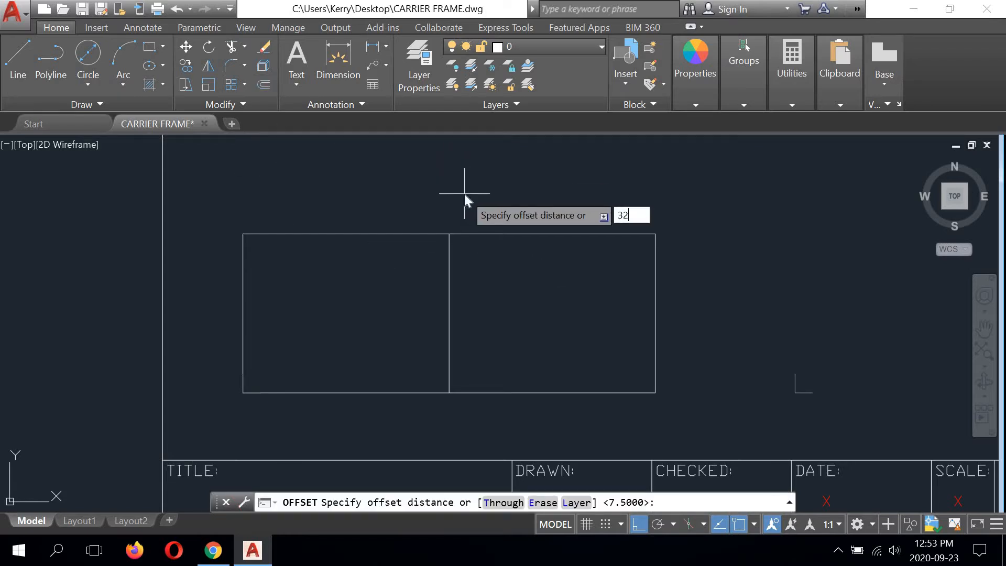
key(Return)
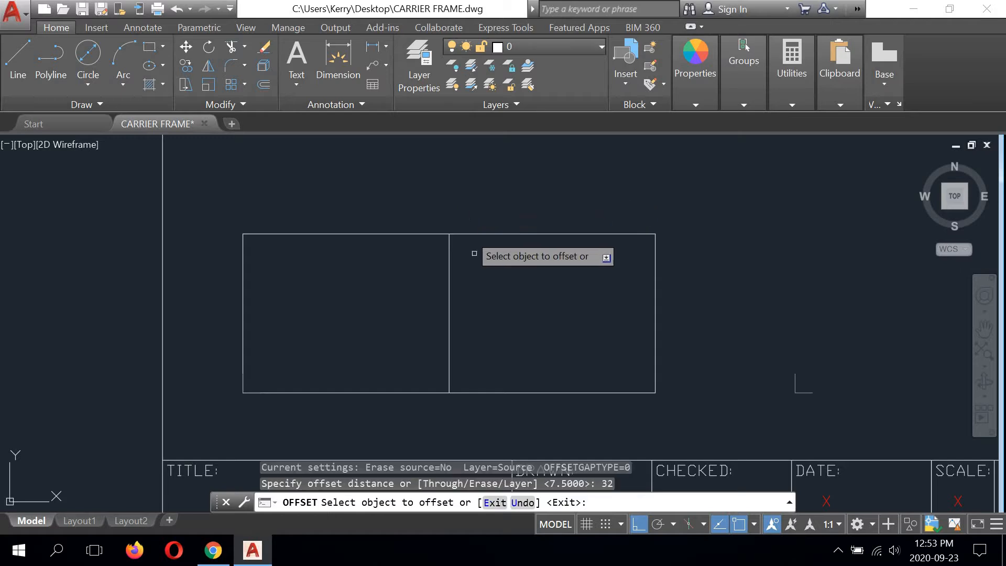
click(449, 290)
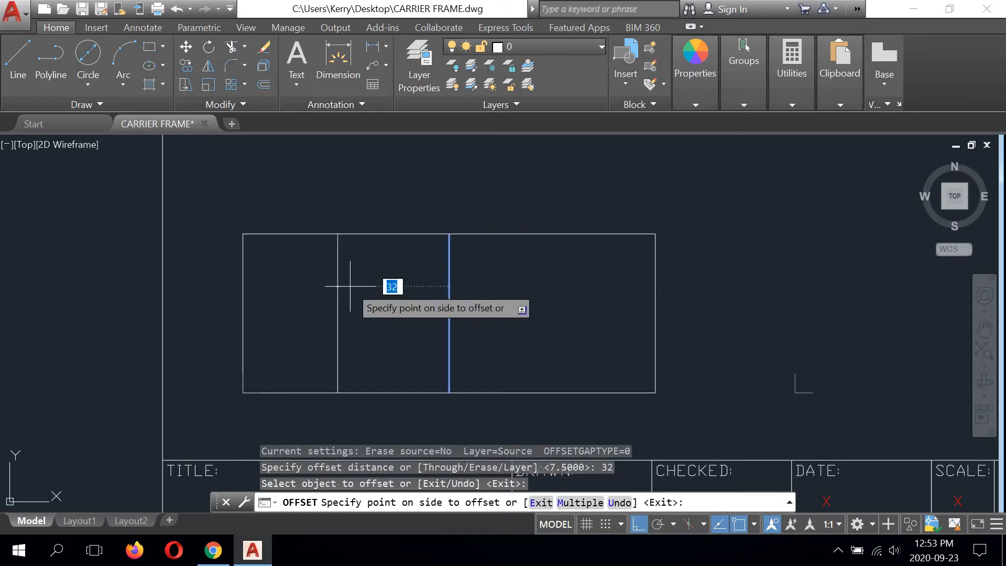
click(348, 285)
click(449, 294)
click(547, 283)
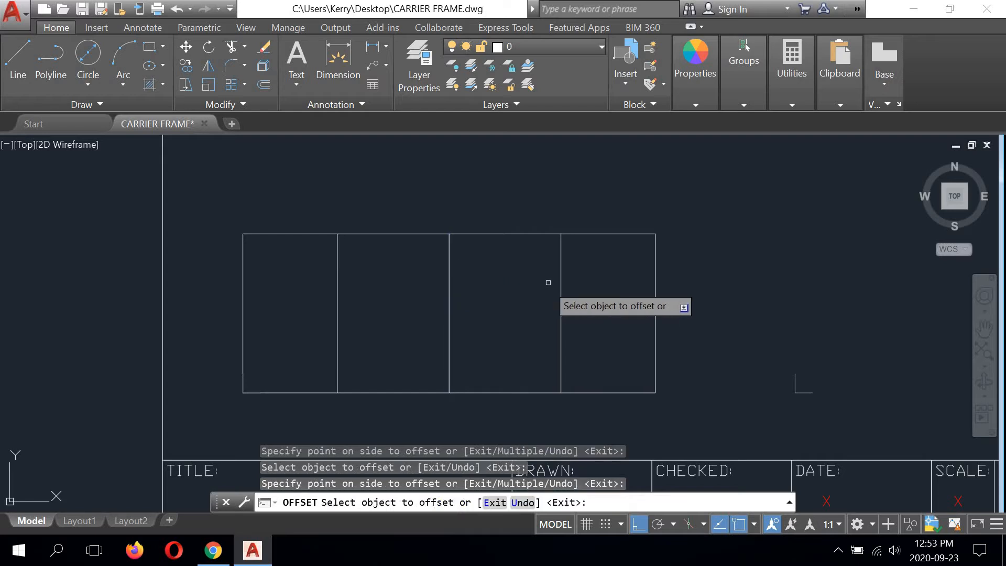
right_click(561, 187)
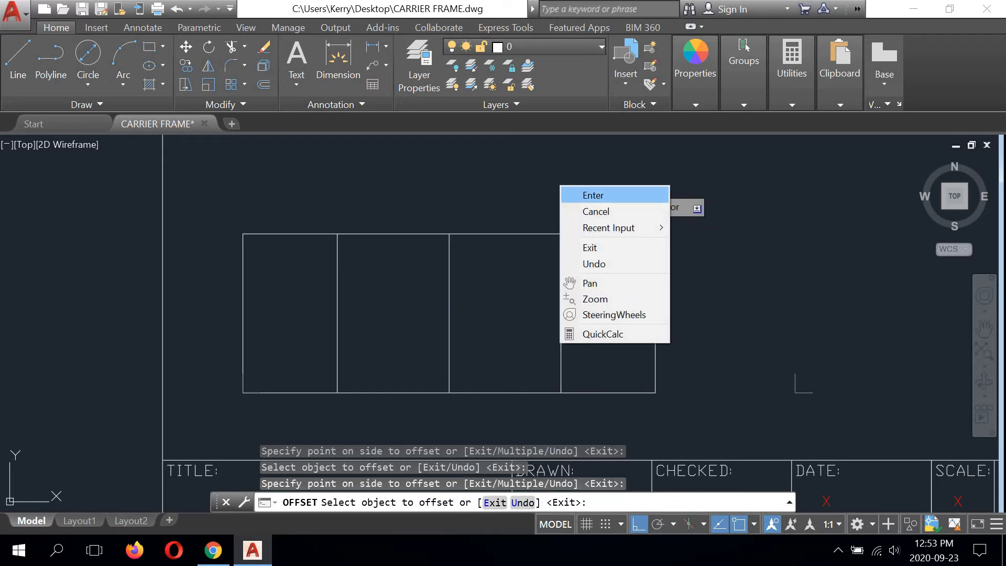
click(577, 195)
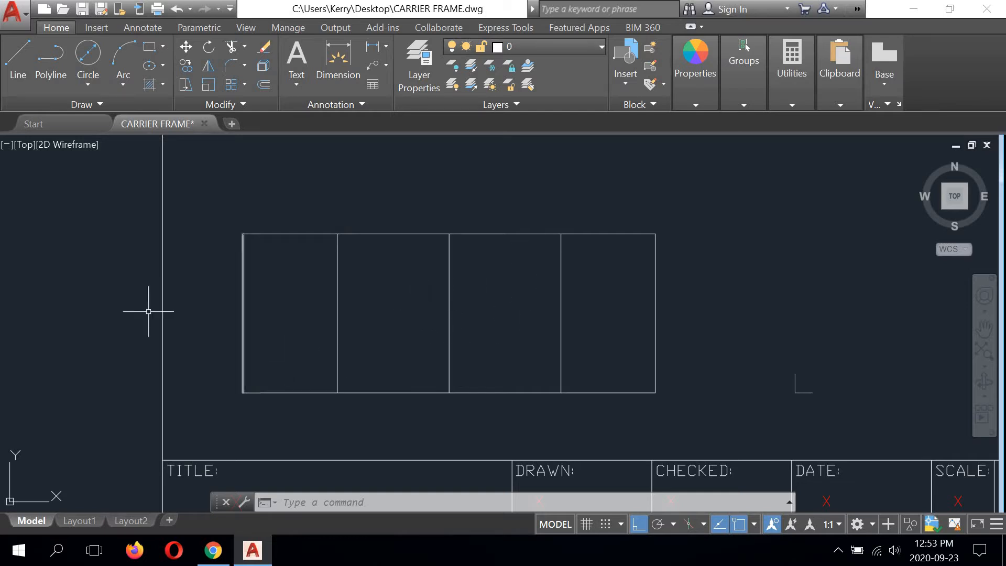
Step: Draw a circle of radius 25 centred on the upper end of the vertical centre line
click(88, 85)
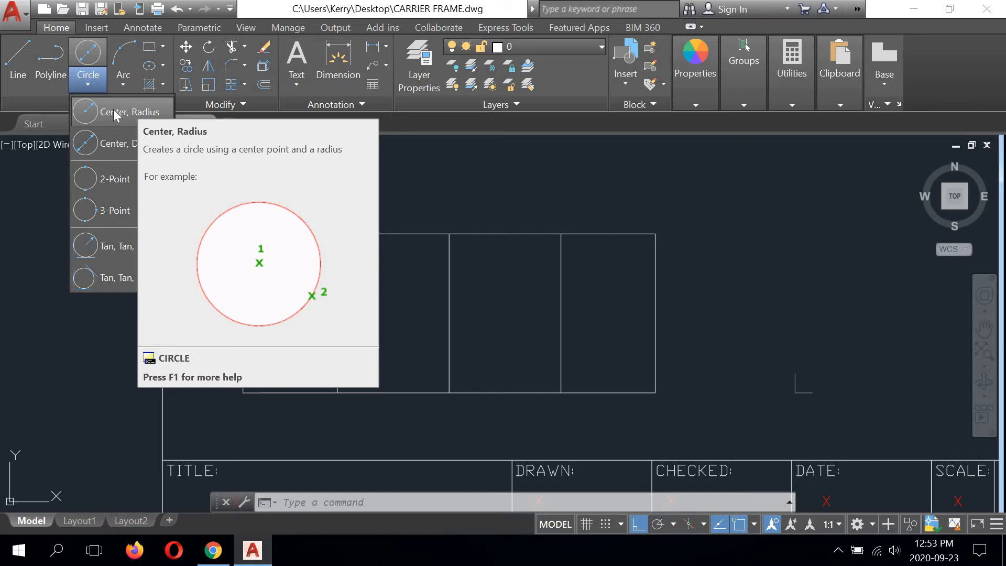
click(87, 112)
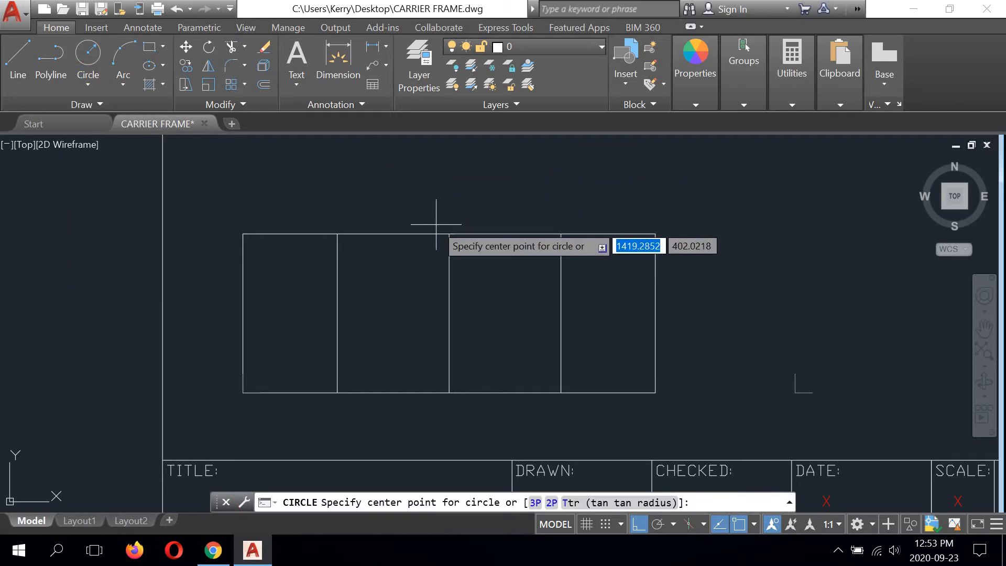
click(449, 233)
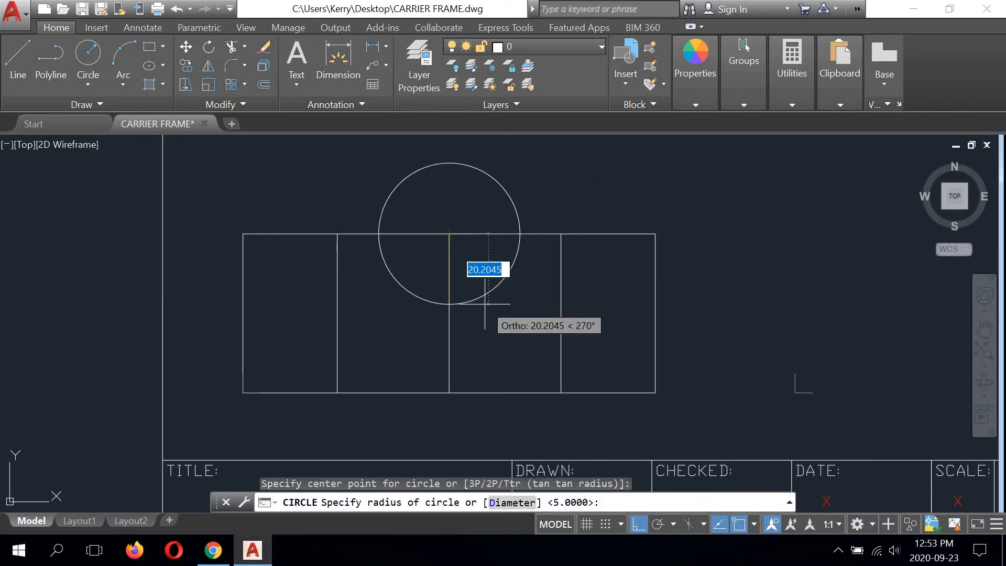
text(25)
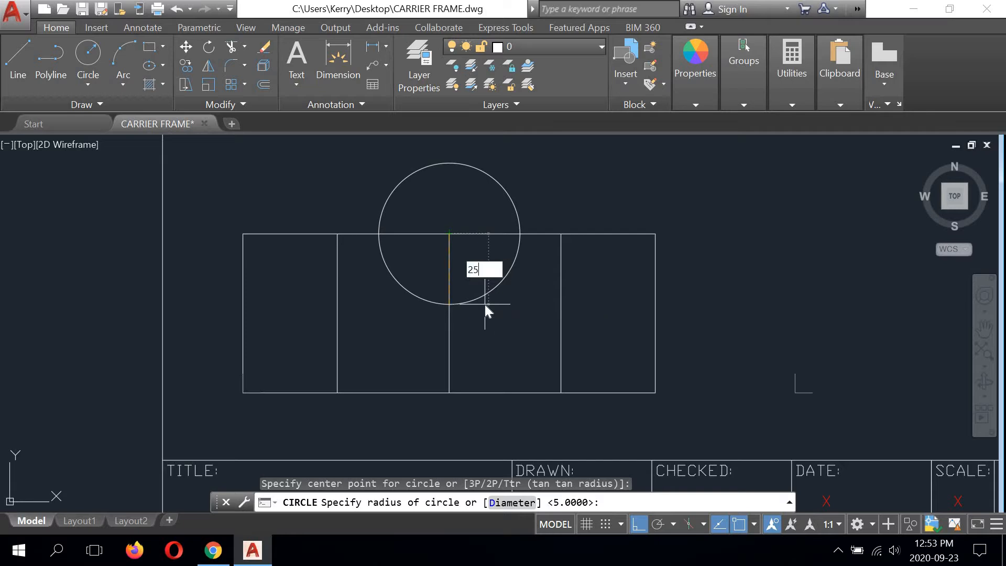
key(Return)
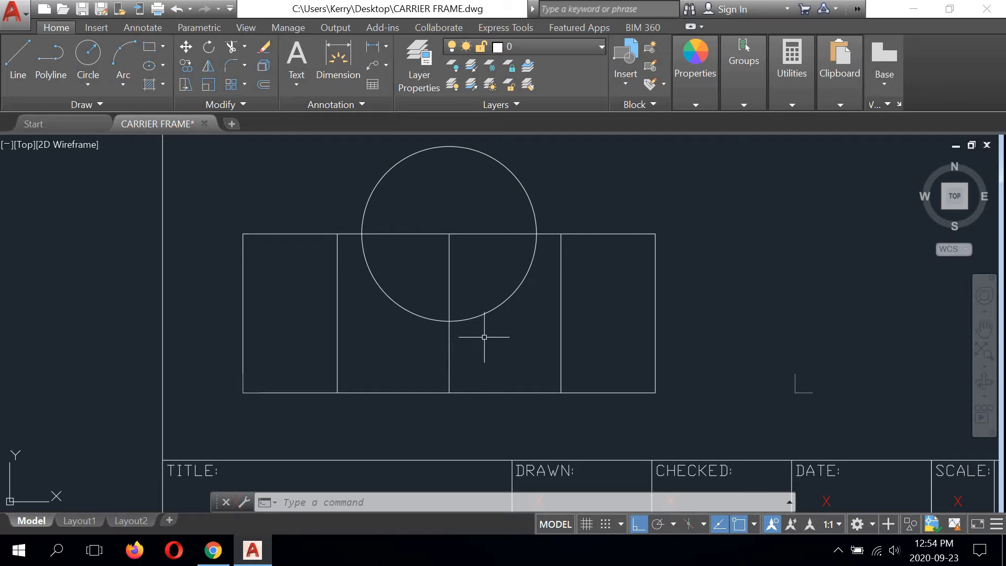
Step: Offset the rectangle's bottom edge upward by 10
click(264, 84)
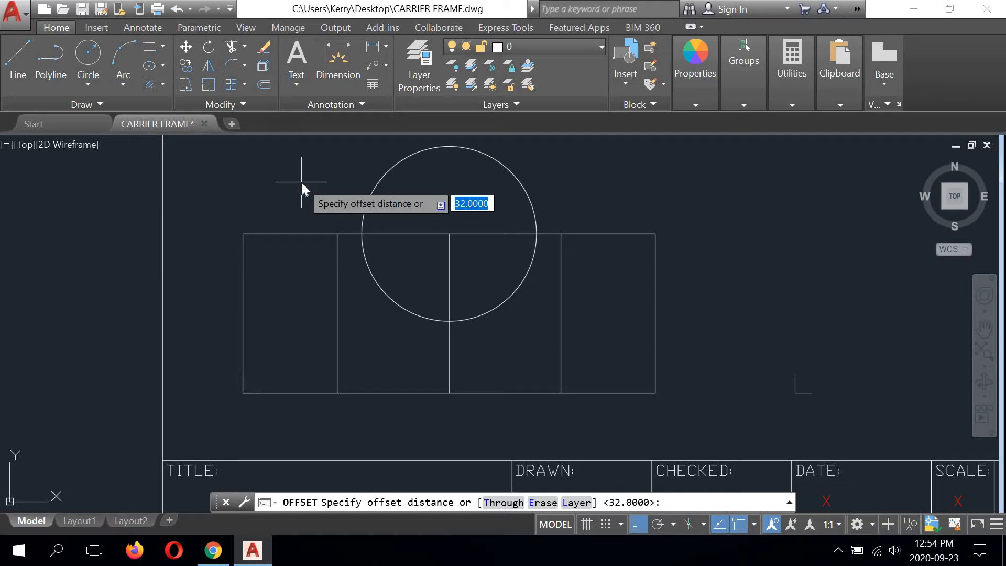
text(10)
key(Return)
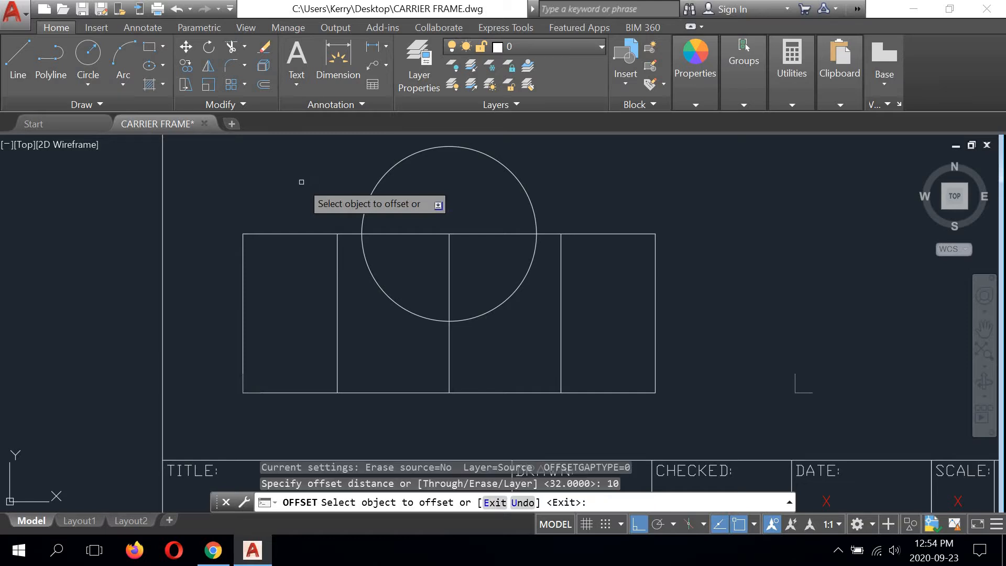
click(526, 392)
click(523, 327)
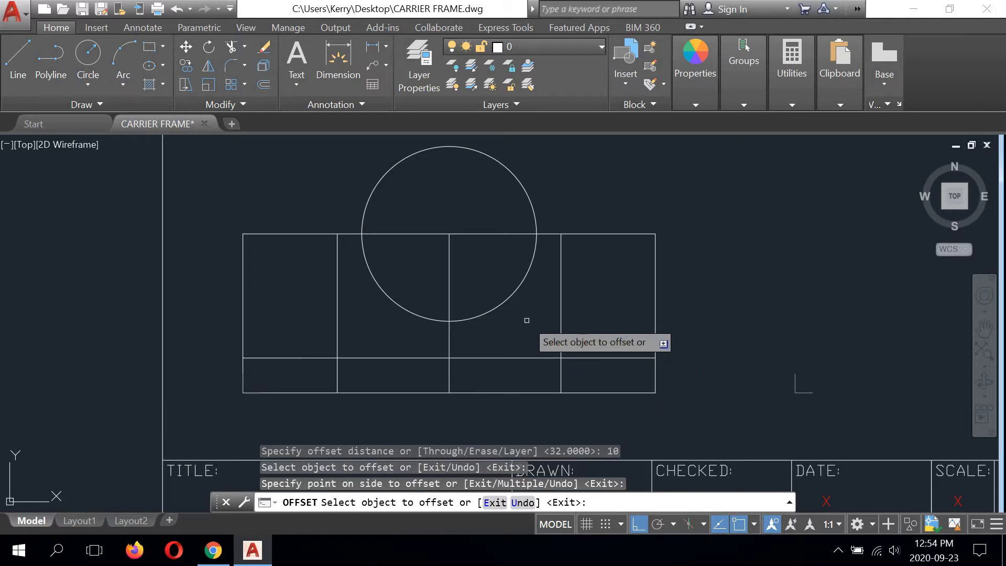
right_click(584, 271)
click(589, 281)
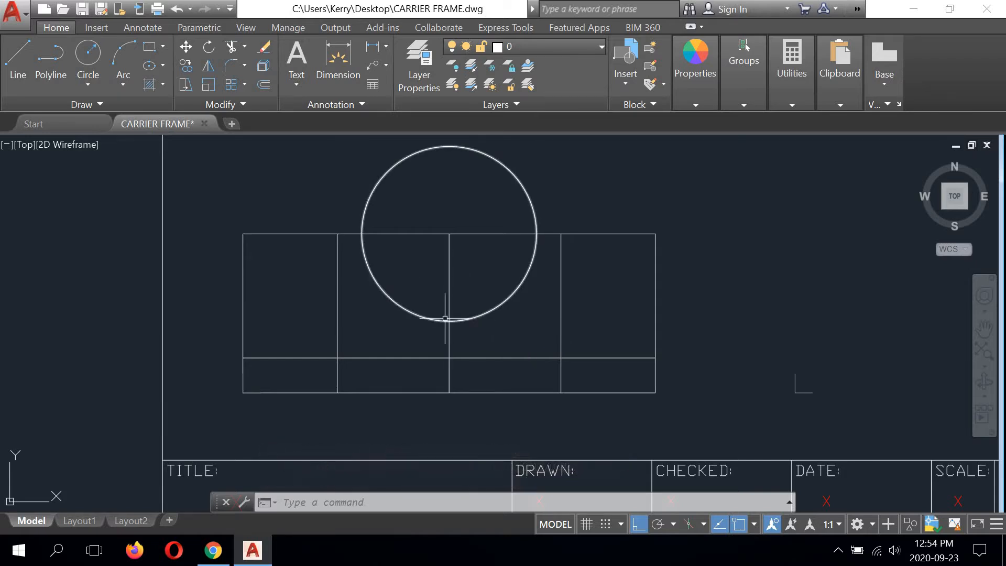
Step: Offset the vertical centre line by 3.5 to both sides
scroll(450, 317, up, 4)
scroll(439, 323, up, 2)
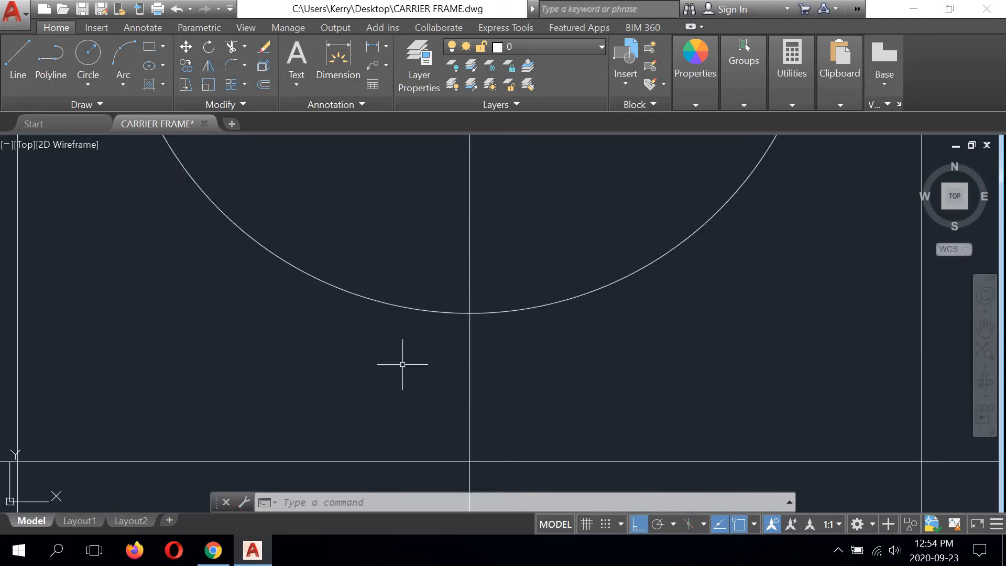
scroll(464, 278, down, 4)
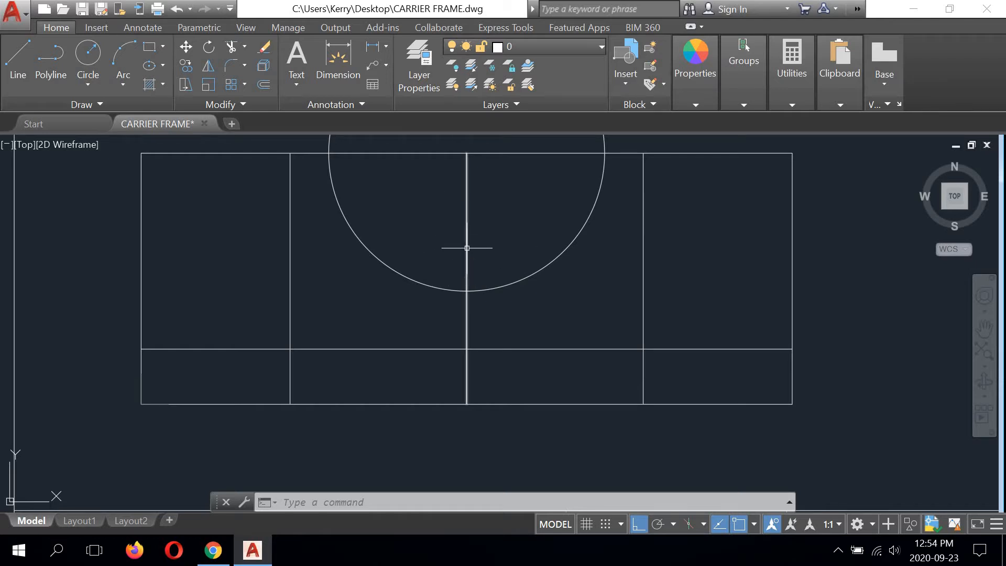
scroll(456, 258, down, 2)
middle_drag(456, 258, 463, 287)
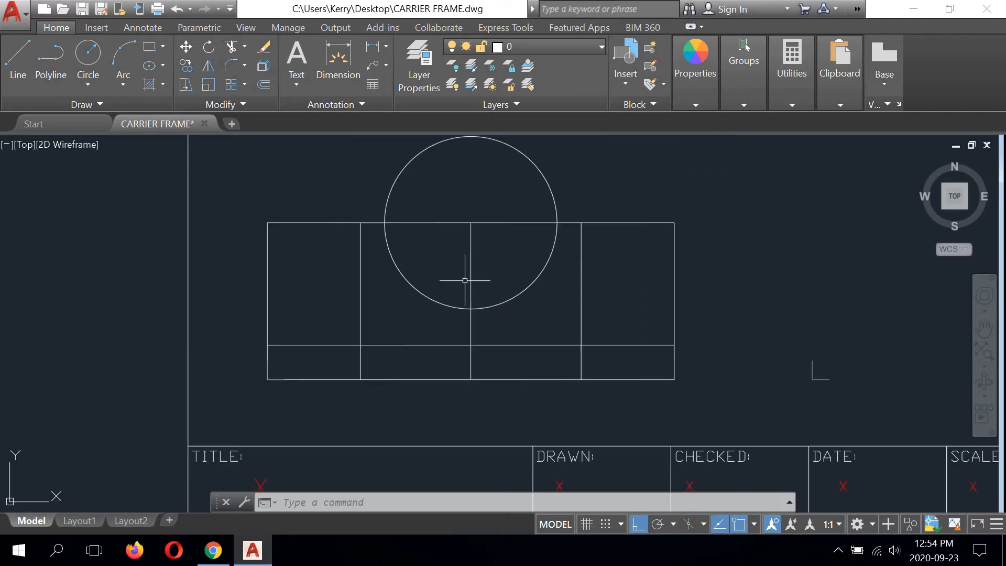
click(263, 84)
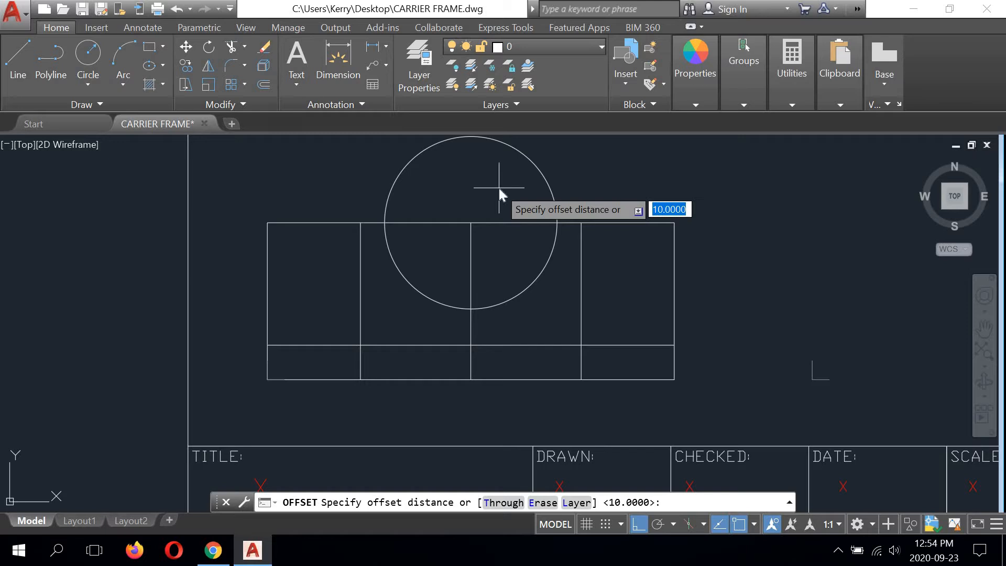
text(3.5)
key(Return)
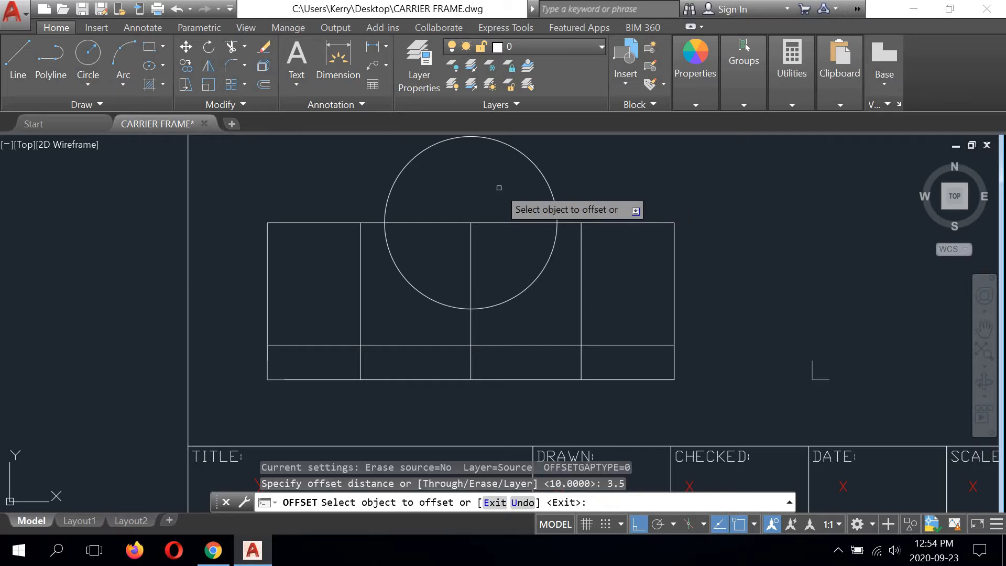
click(471, 281)
click(456, 277)
click(471, 275)
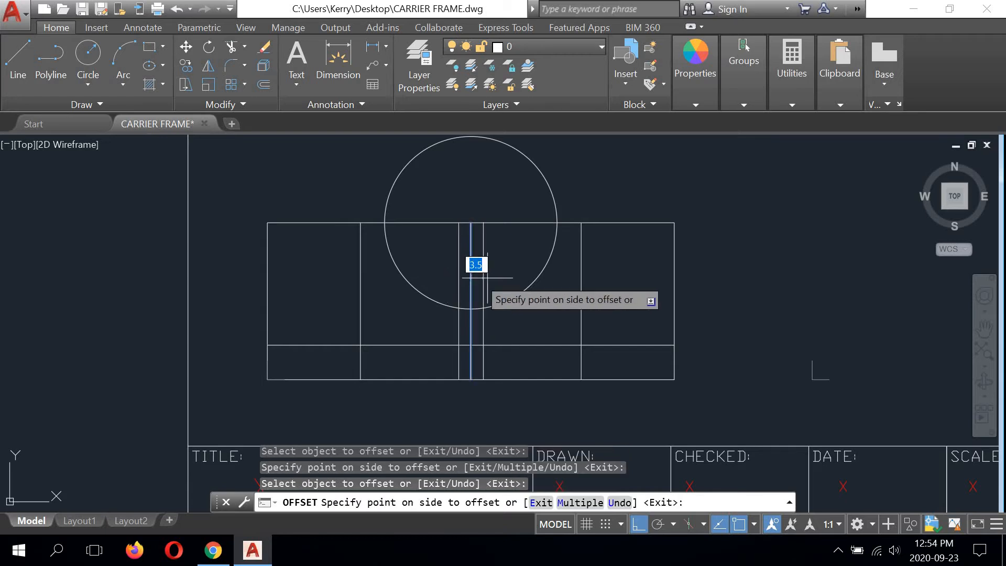
click(516, 277)
right_click(595, 184)
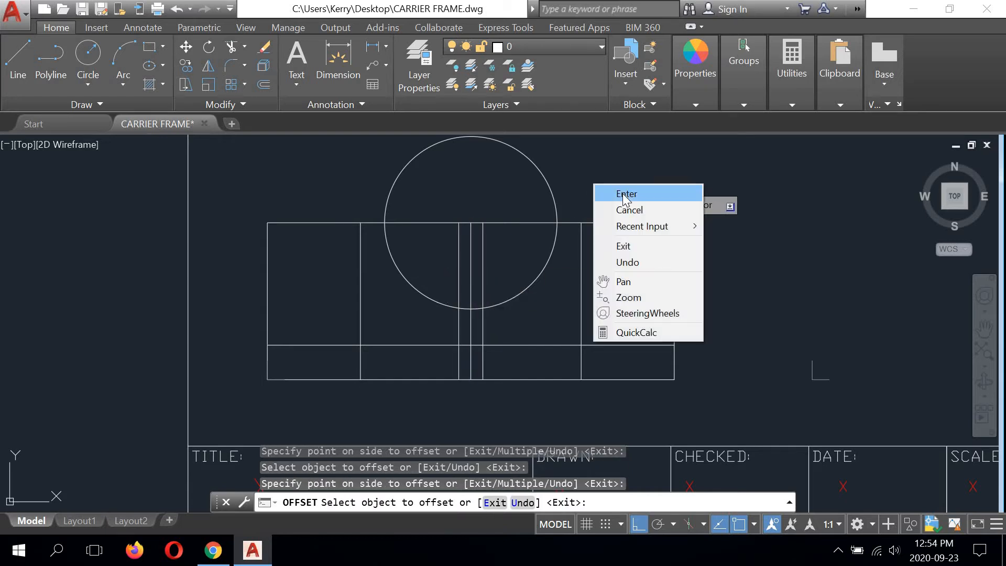
Step: Offset the rectangle's top edge downward by 28.5
click(618, 194)
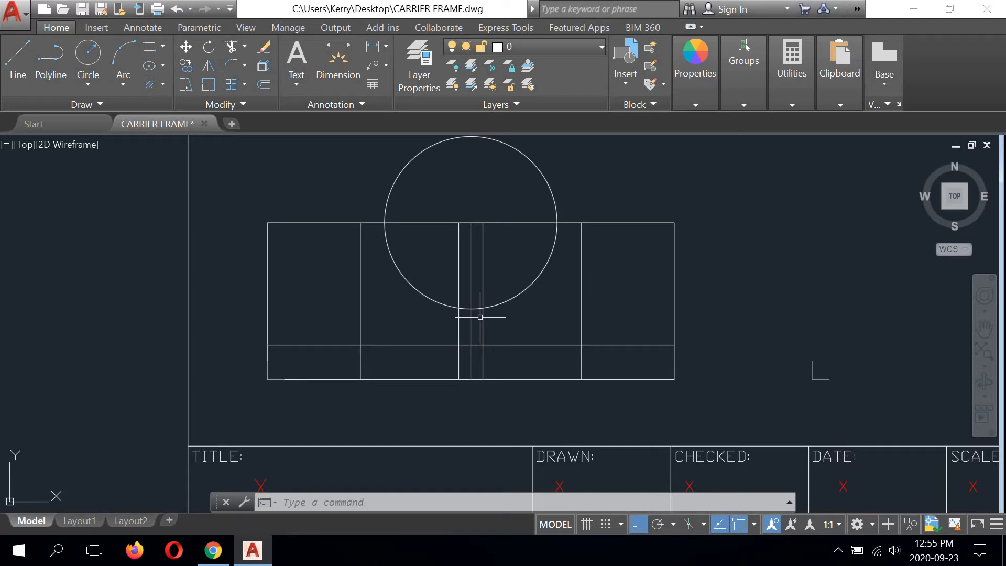
click(263, 84)
text(2)
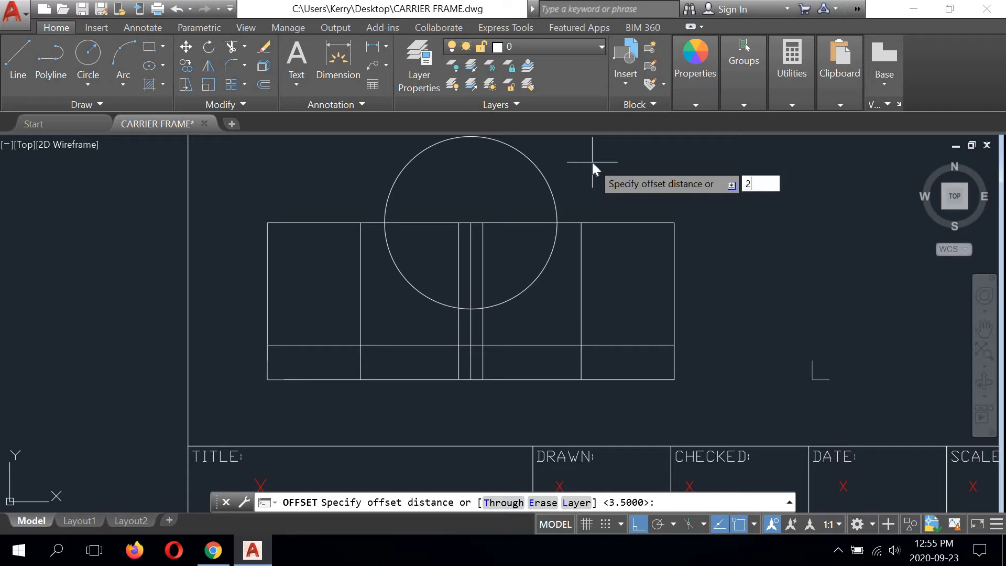
text(8.5)
key(Return)
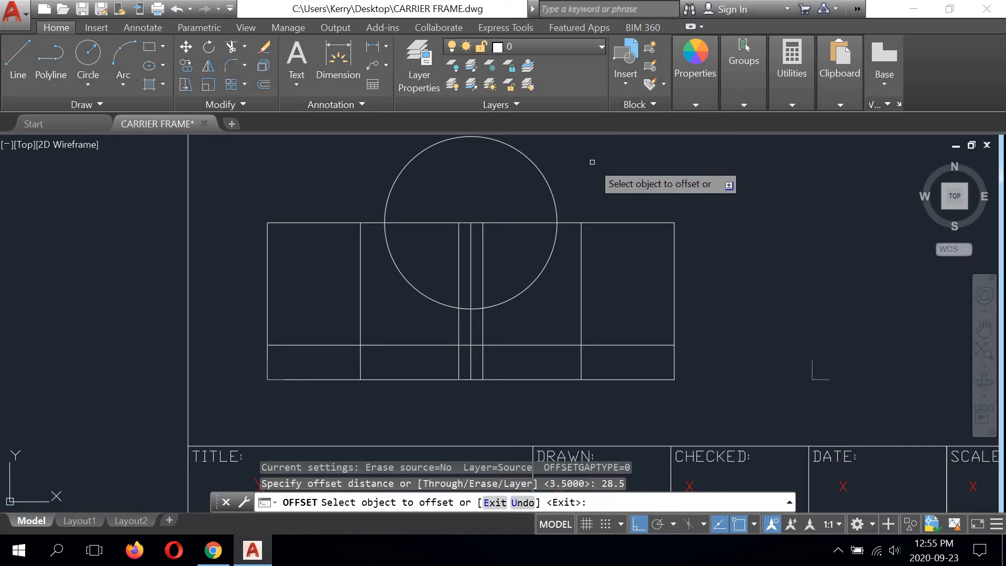
click(499, 220)
click(492, 341)
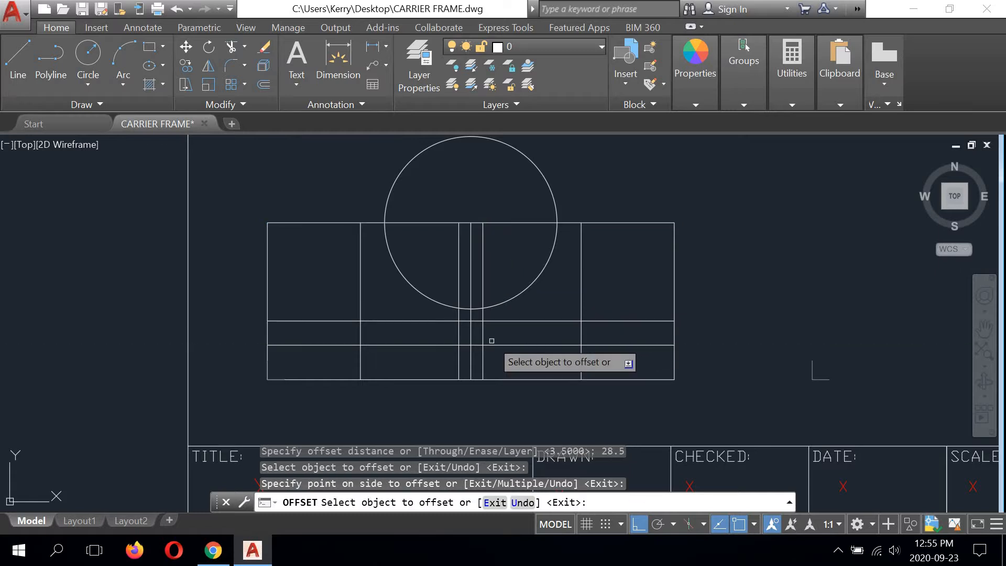
right_click(605, 189)
click(625, 191)
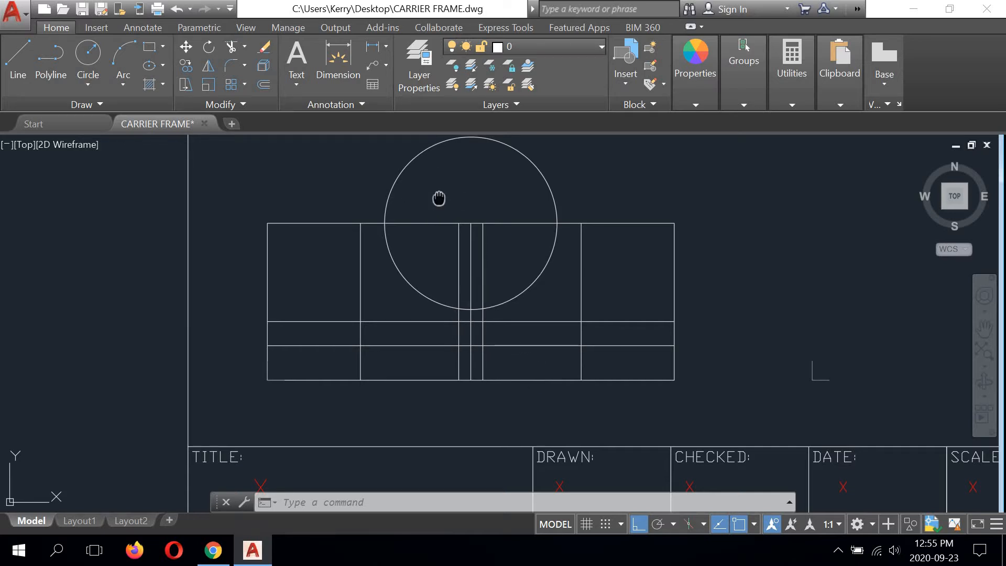
Step: Trim away the upper half of the circle, using the rectangle's top edge as the cutting edge
middle_drag(438, 198, 439, 220)
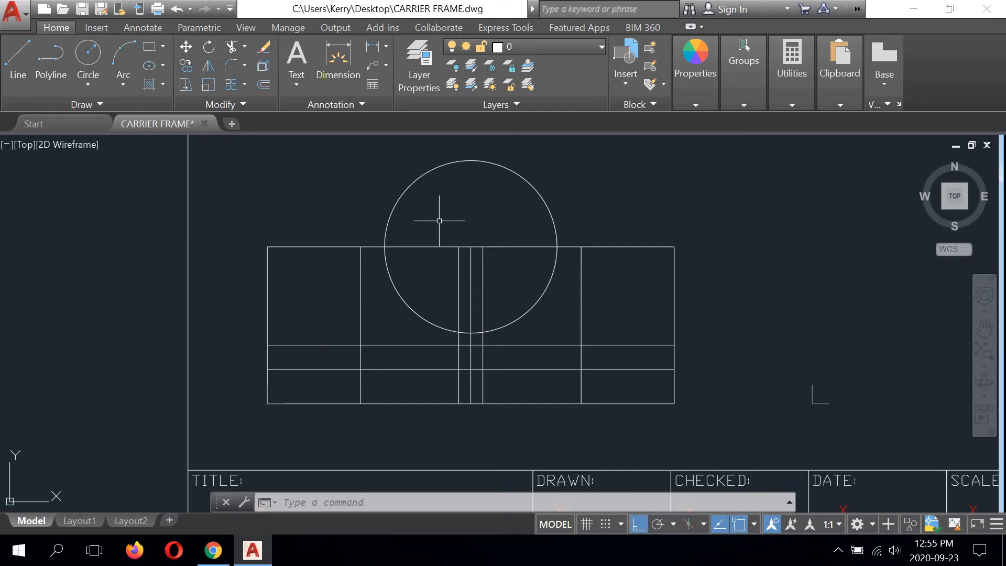
click(230, 46)
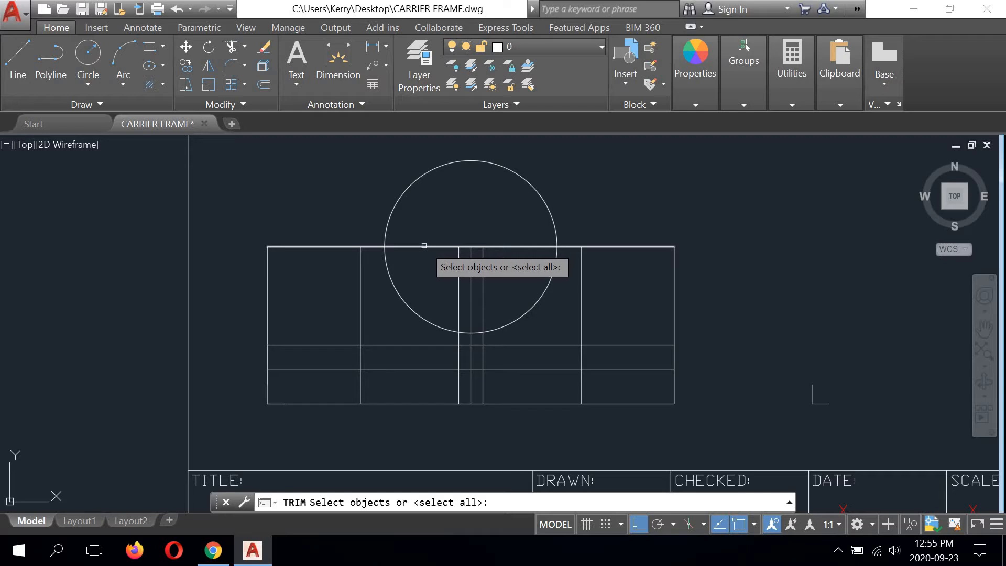
click(424, 245)
key(Return)
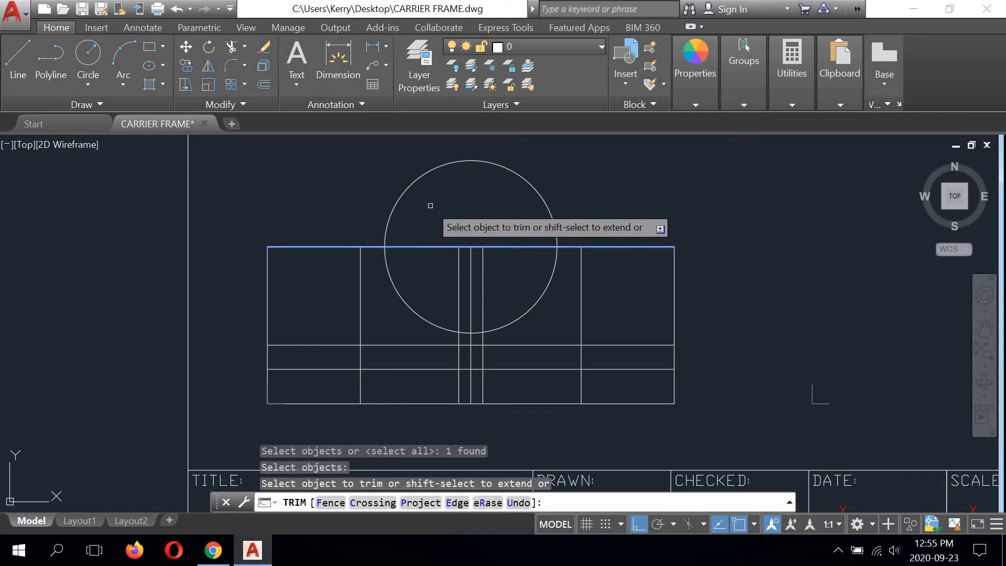
click(397, 199)
right_click(433, 200)
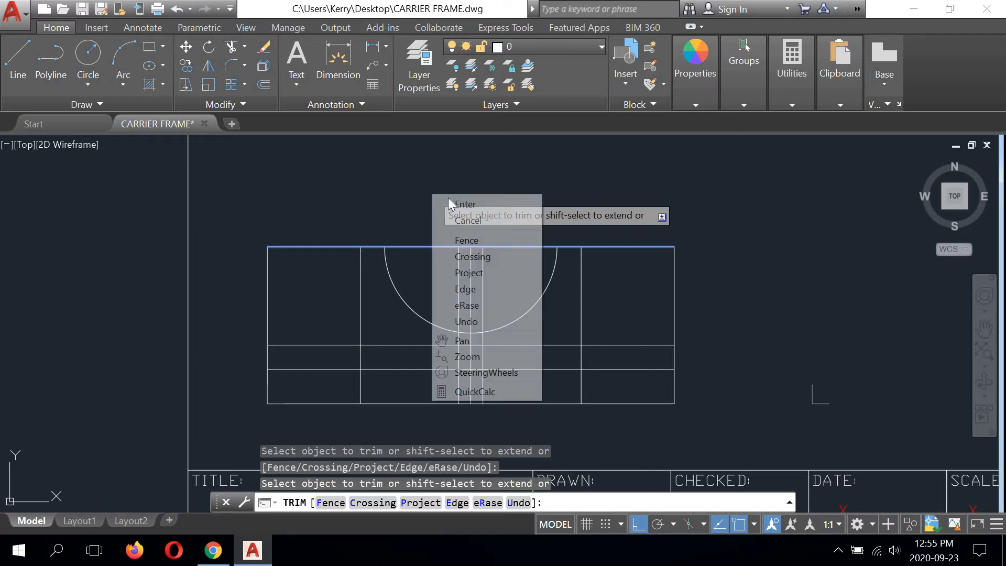
click(446, 202)
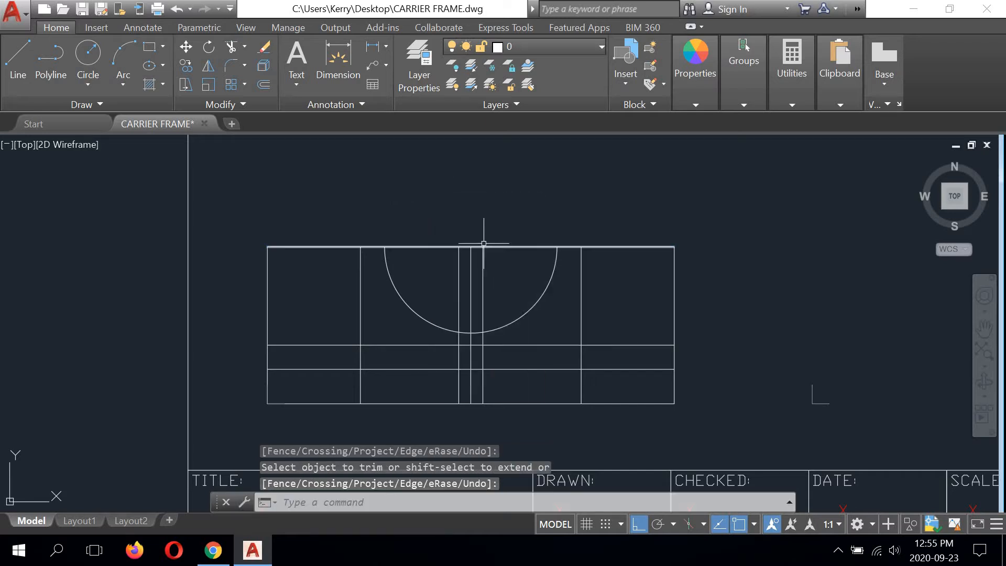
Step: Trim the rectangle's top edge between the two ends of the semicircular arc
right_click(448, 178)
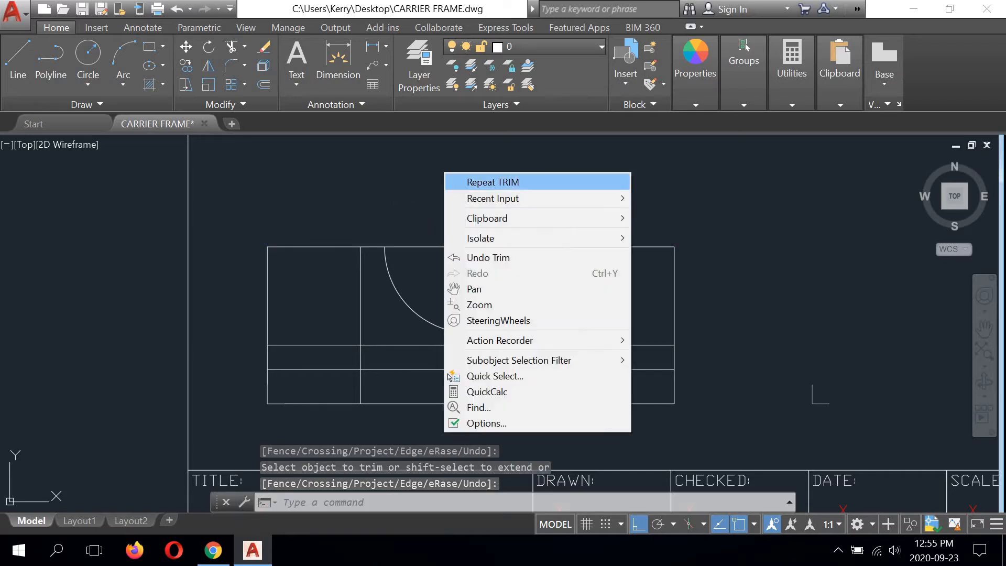
click(458, 179)
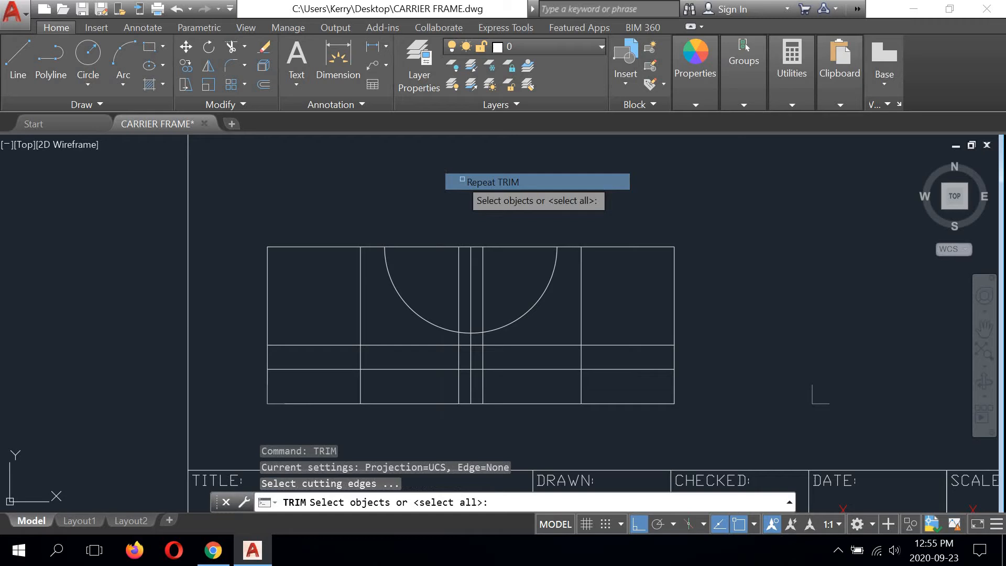
click(551, 275)
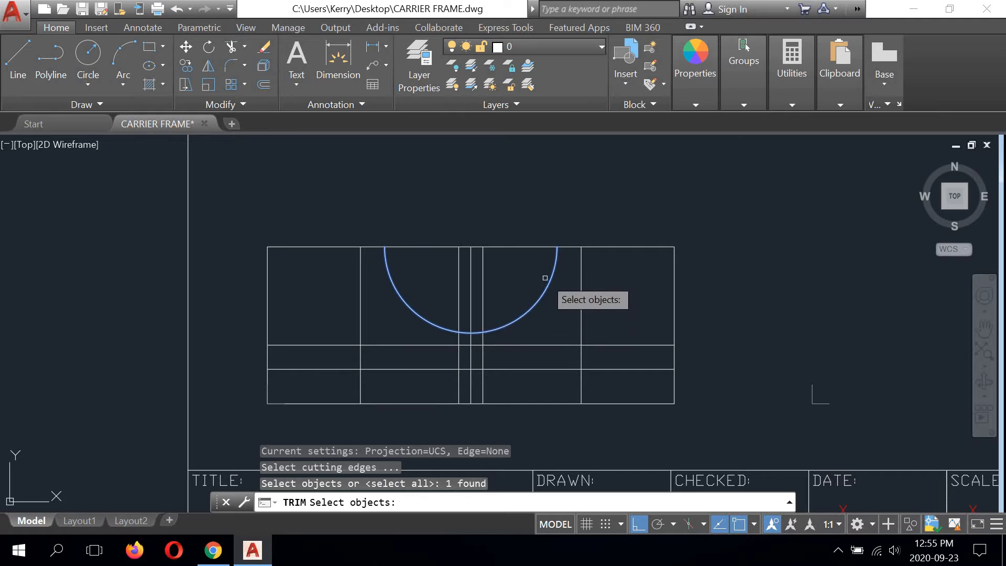
key(Return)
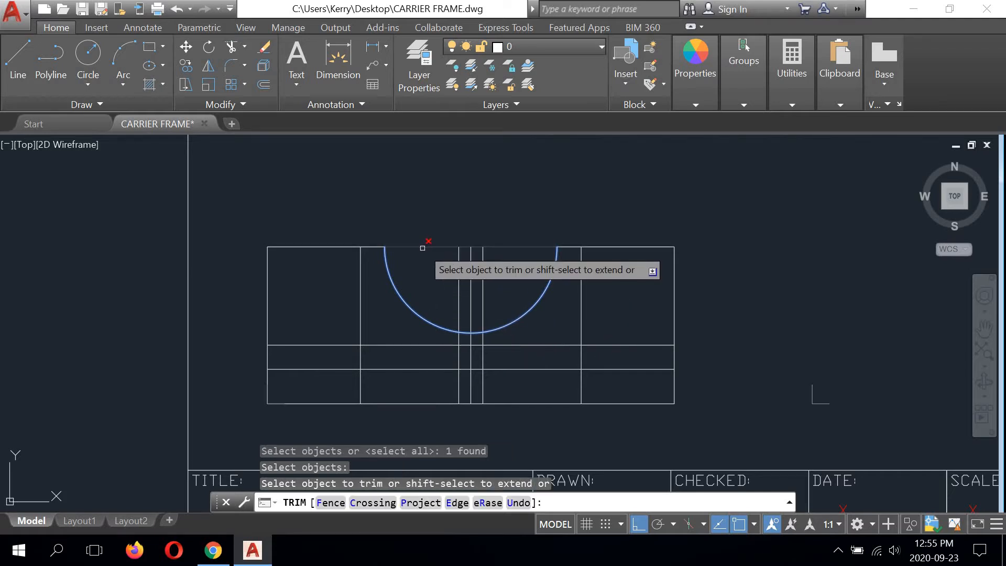
click(421, 248)
right_click(468, 203)
click(479, 212)
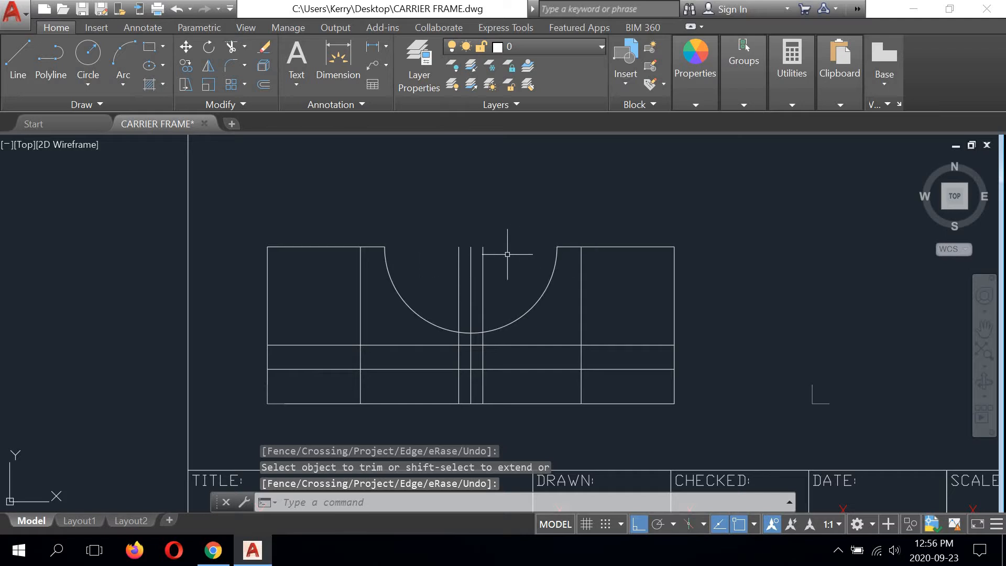
Step: Move the middle vertical line to the Centre line layer
scroll(471, 356, up, 2)
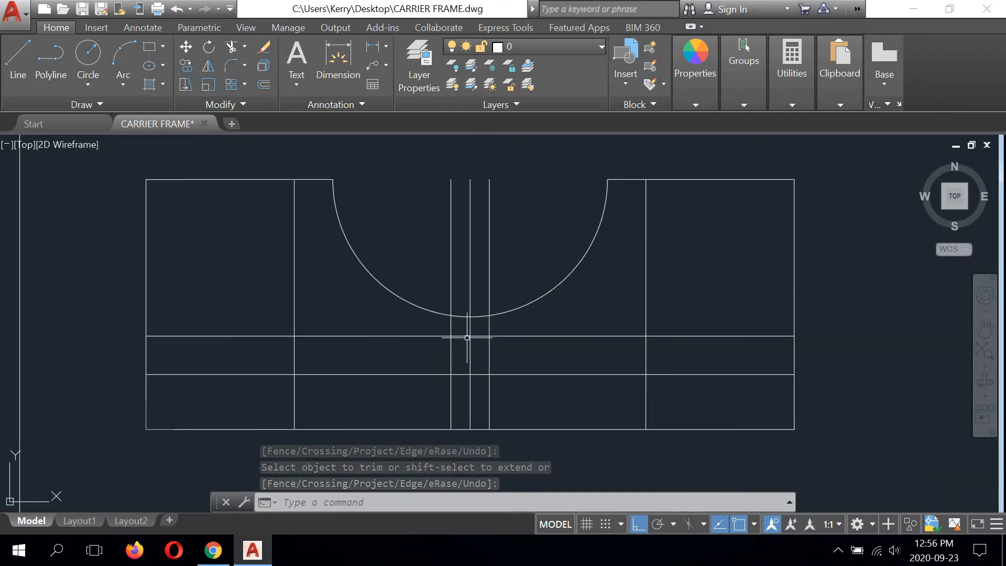
key(Escape)
click(470, 281)
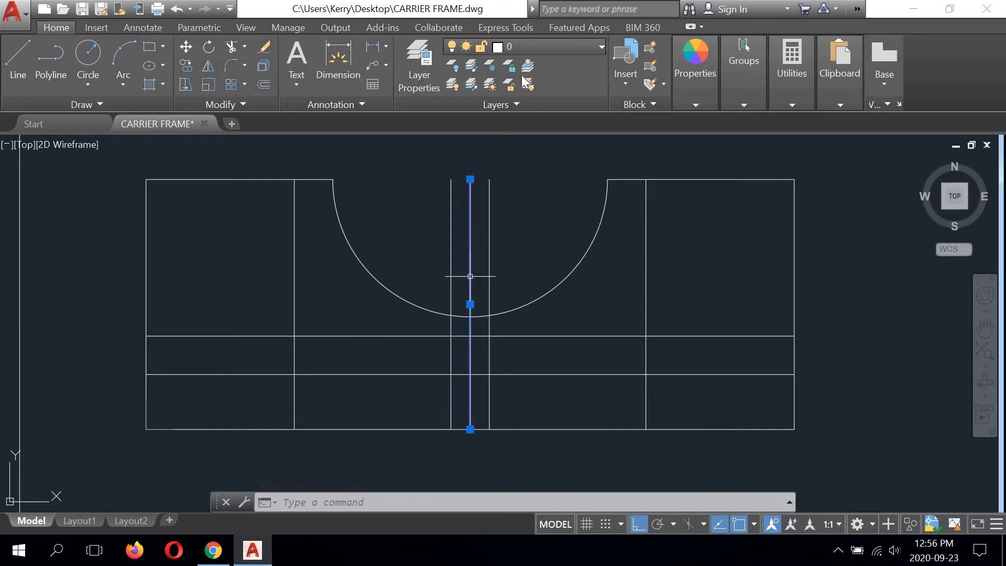
click(576, 46)
click(543, 84)
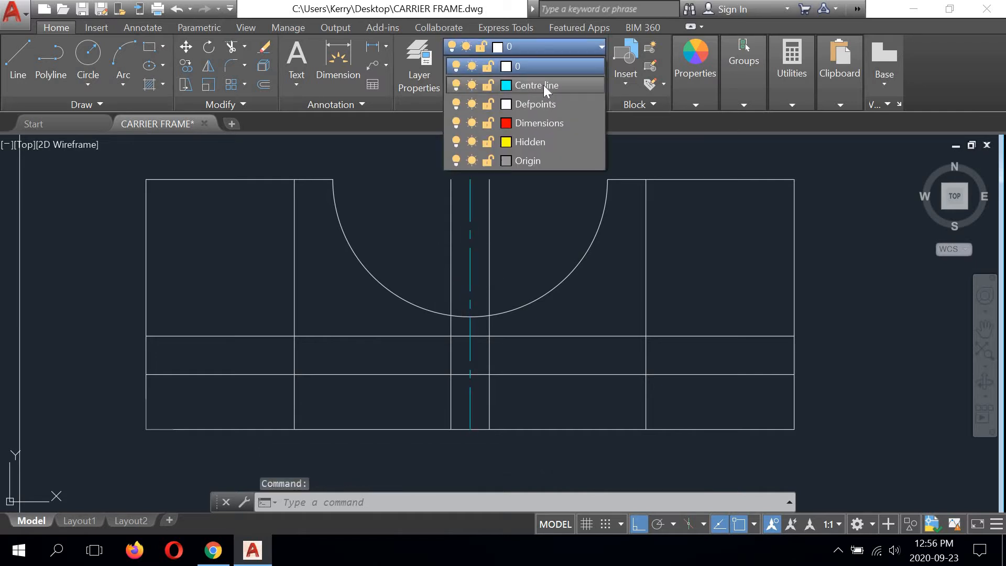
text(tr)
key(Return)
right_click(538, 230)
click(558, 241)
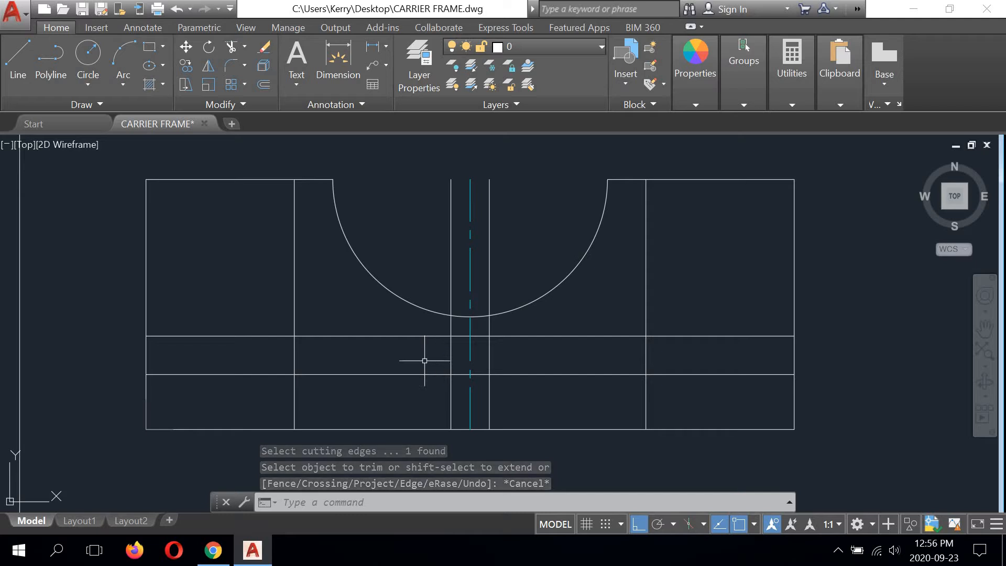
Step: Using the two narrow slot lines as cutting edges, trim the upper horizontal offset line outside them and the arc between them
click(231, 47)
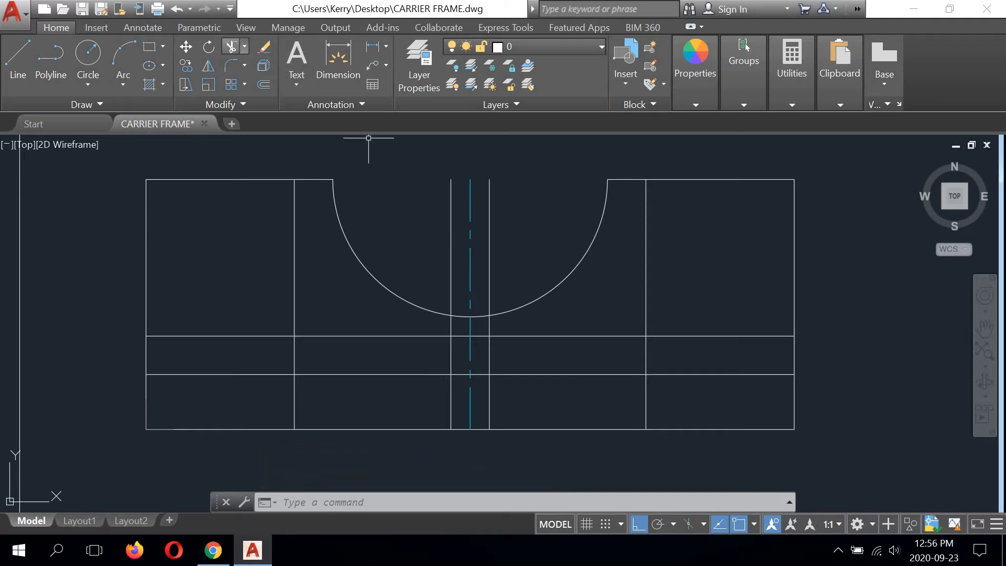
click(451, 330)
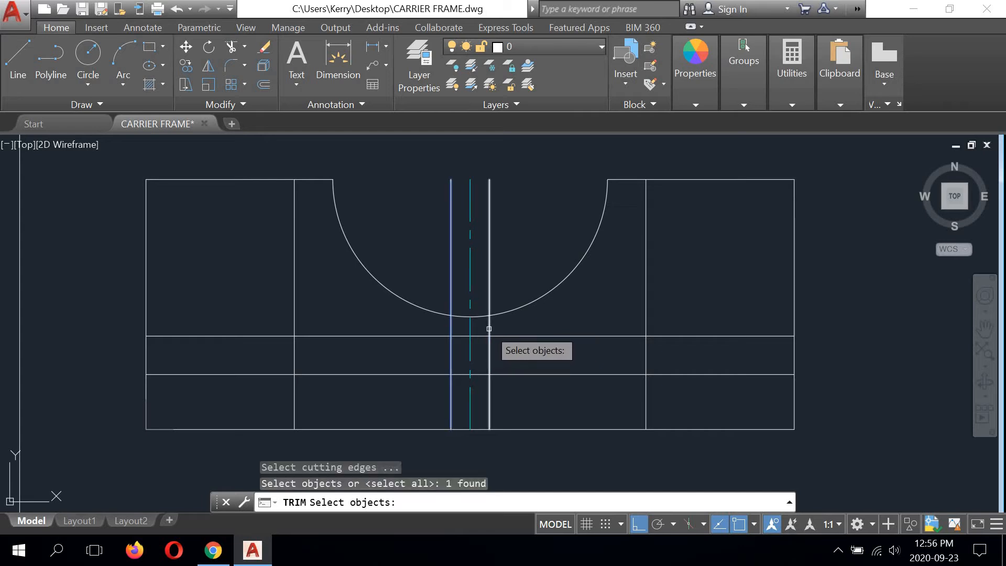
click(489, 331)
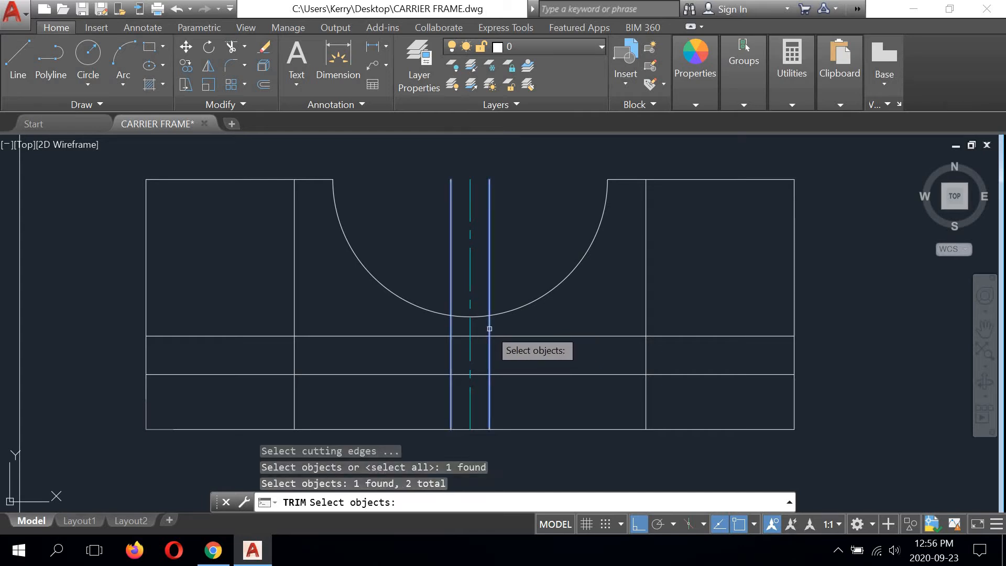
key(Return)
click(431, 335)
click(513, 335)
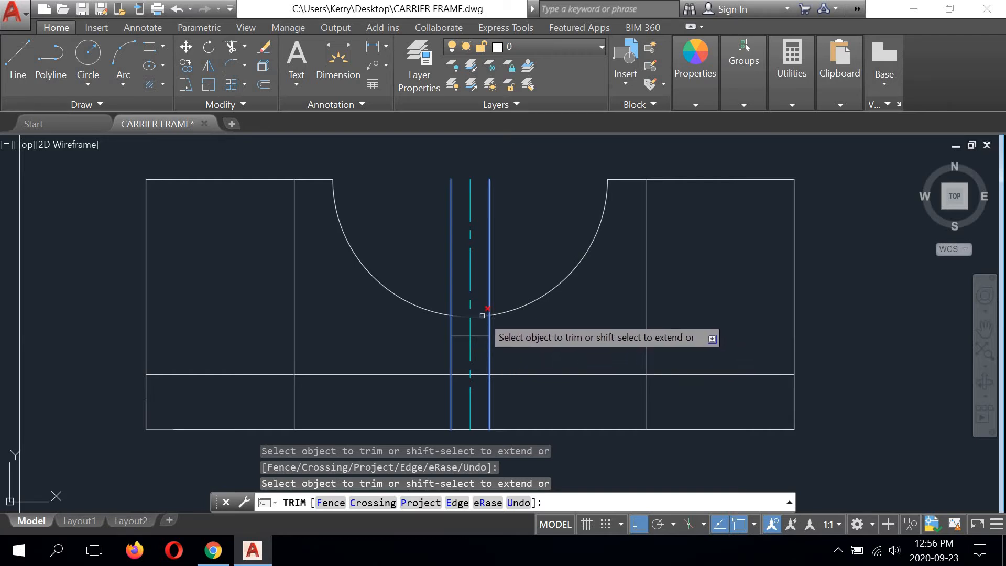
right_click(543, 228)
click(555, 233)
Step: Trim the upper parts of both narrow slot lines, using the two arcs as cutting edges
right_click(524, 210)
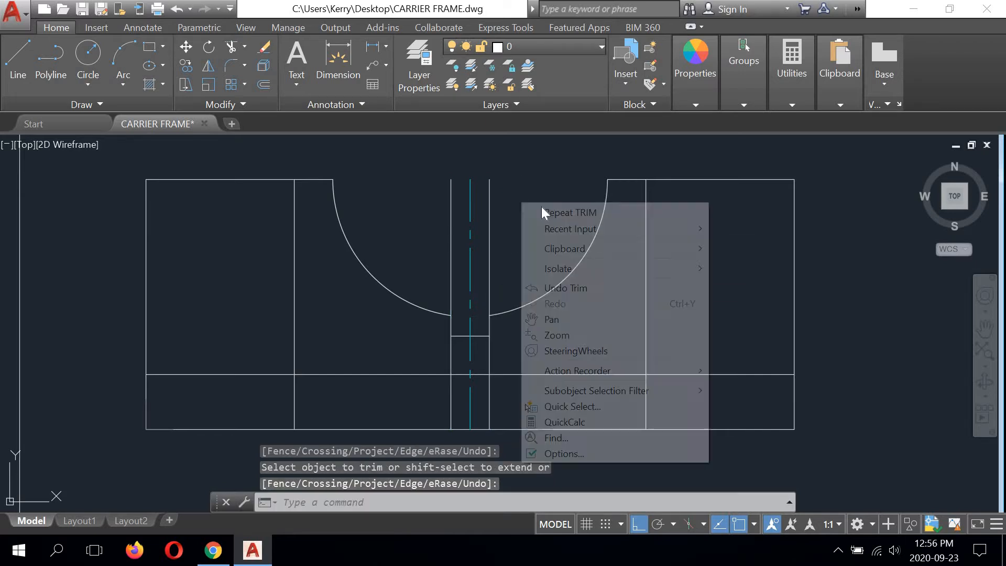
click(539, 210)
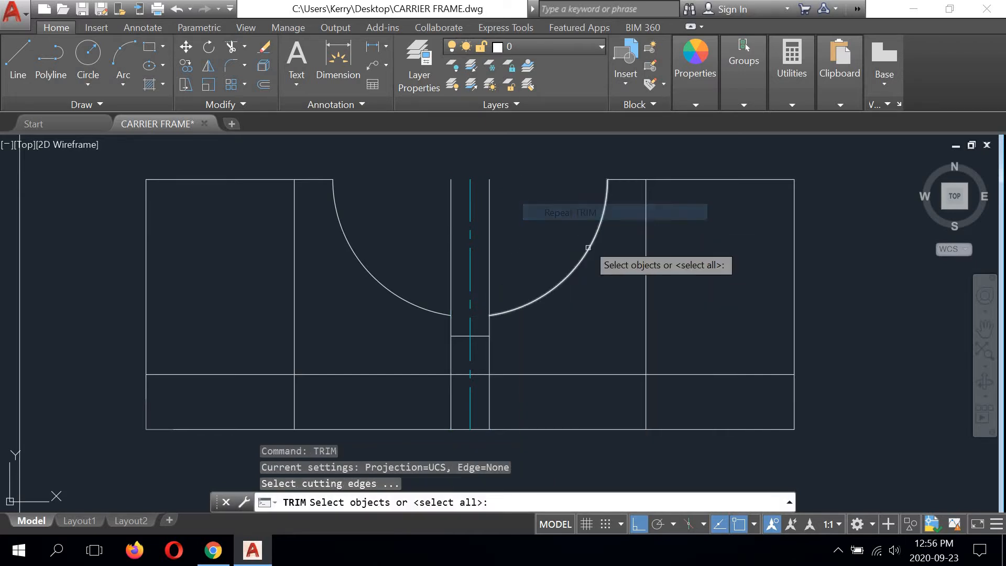
click(525, 296)
click(417, 304)
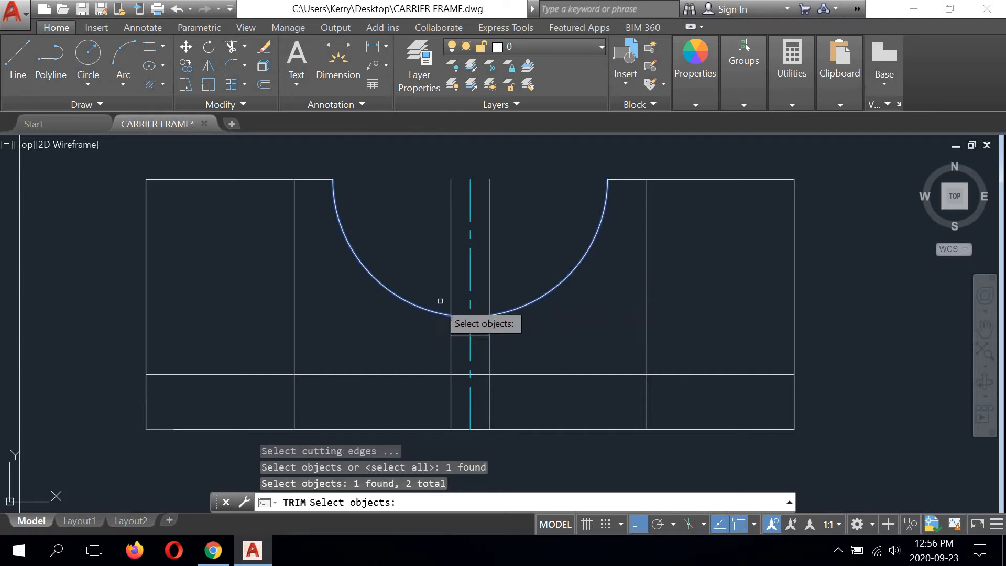
key(Return)
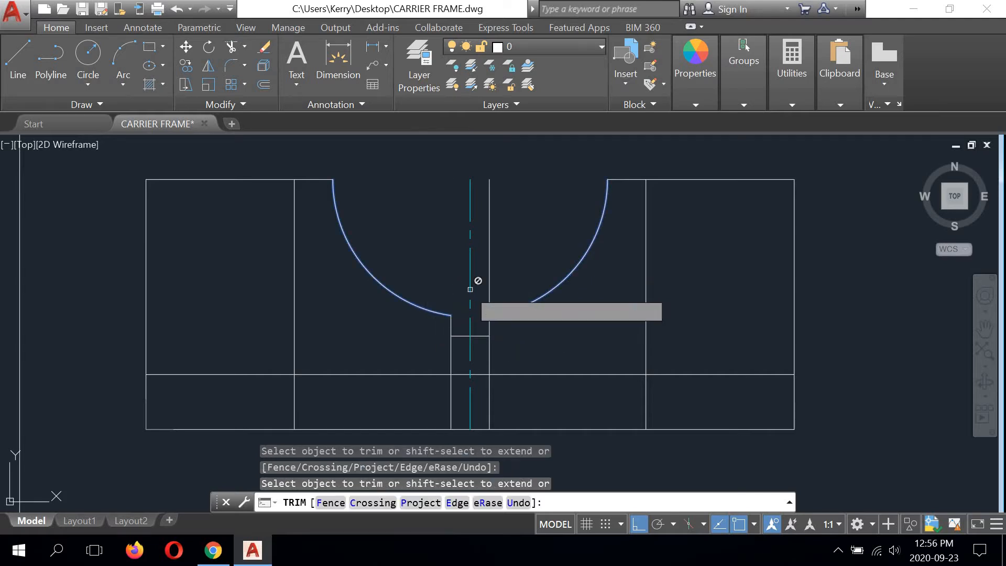
click(489, 270)
right_click(508, 241)
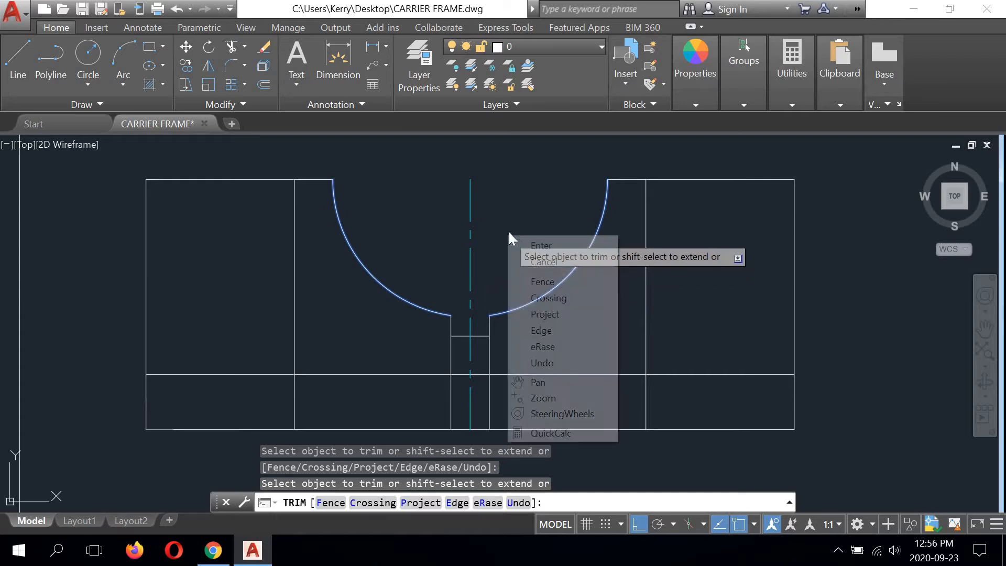
click(526, 249)
Step: Trim both narrow slot lines below the short horizontal line so it closes the slot's bottom
right_click(517, 221)
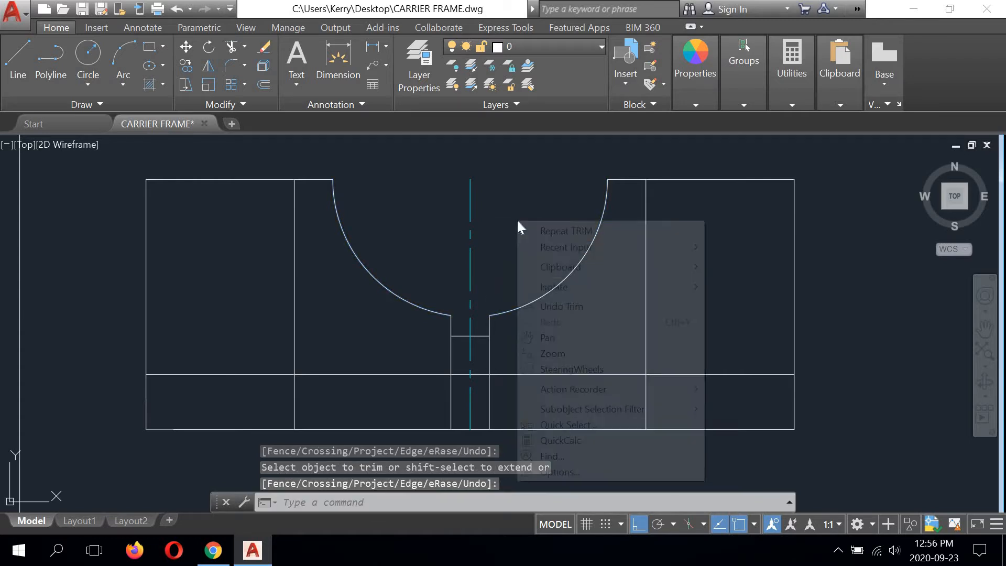
click(545, 231)
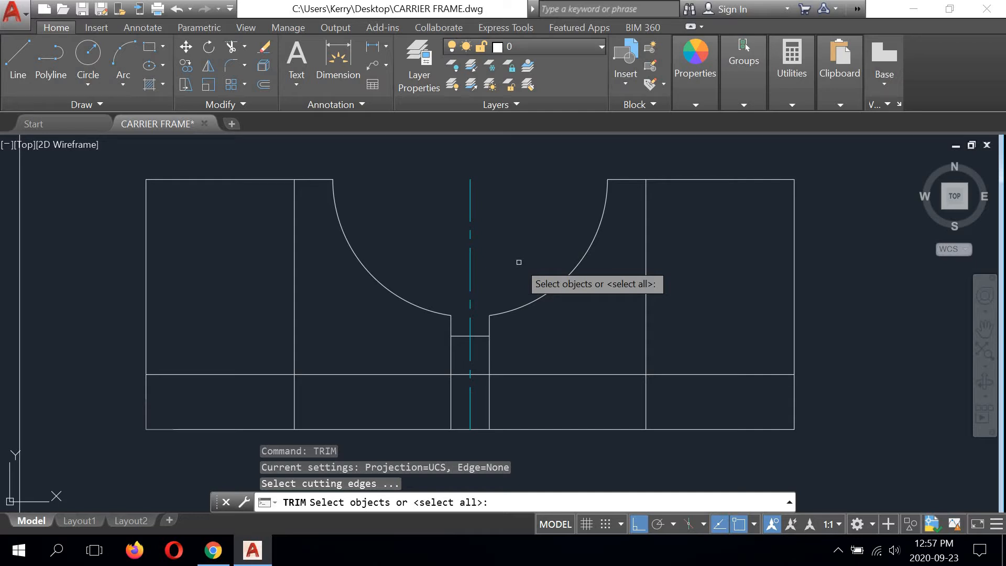
click(481, 336)
key(Return)
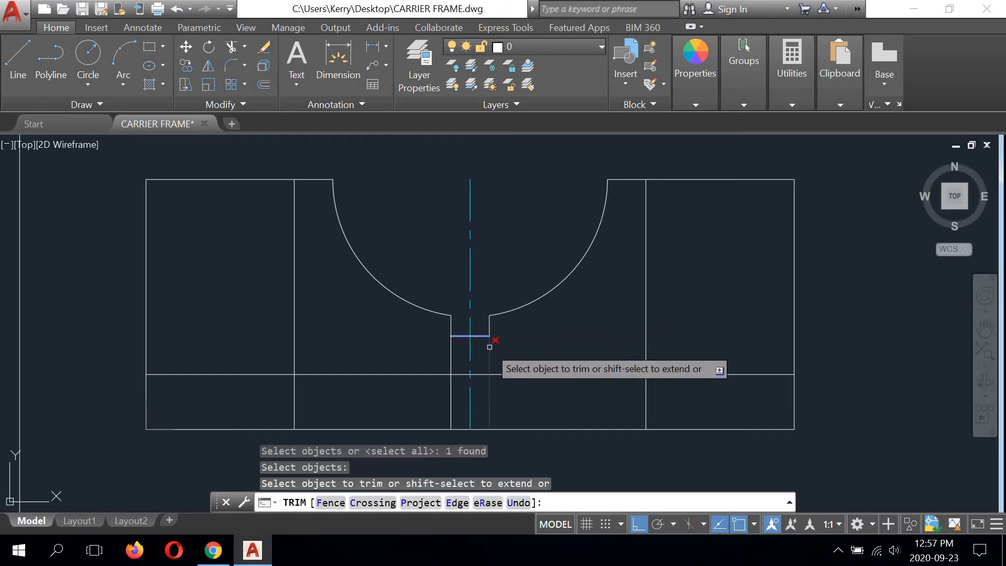
right_click(514, 213)
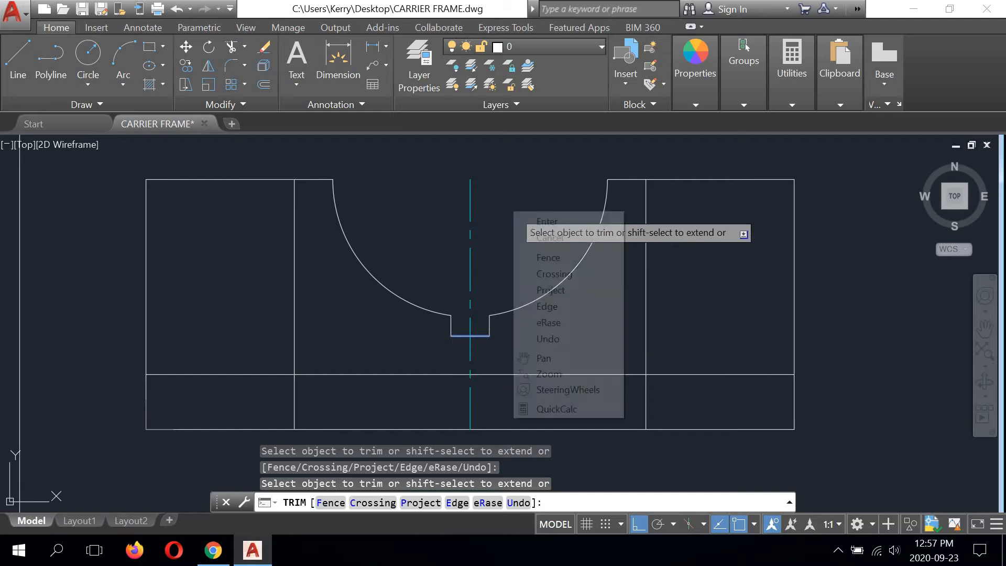
click(545, 221)
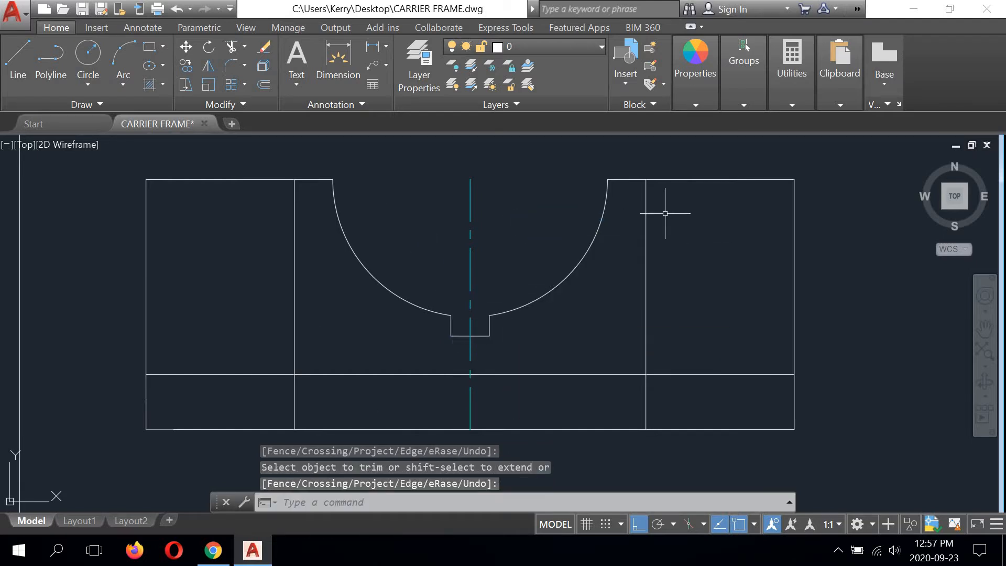
Step: Trim the two inner vertical lines below the long horizontal line, using that line as the cutting edge
mouse_move(373, 344)
middle_down()
mouse_move(433, 319)
mouse_move(368, 324)
middle_up()
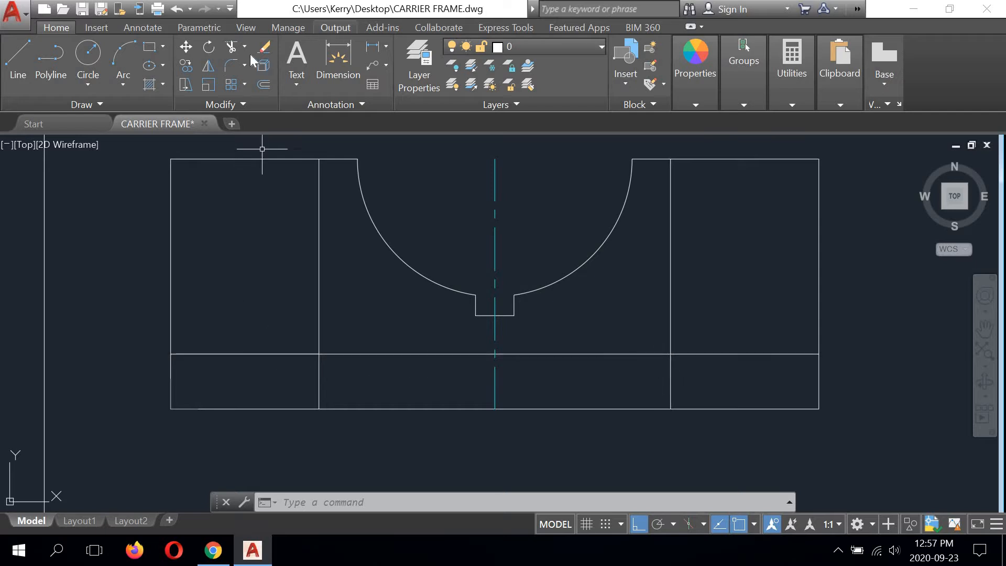
click(230, 46)
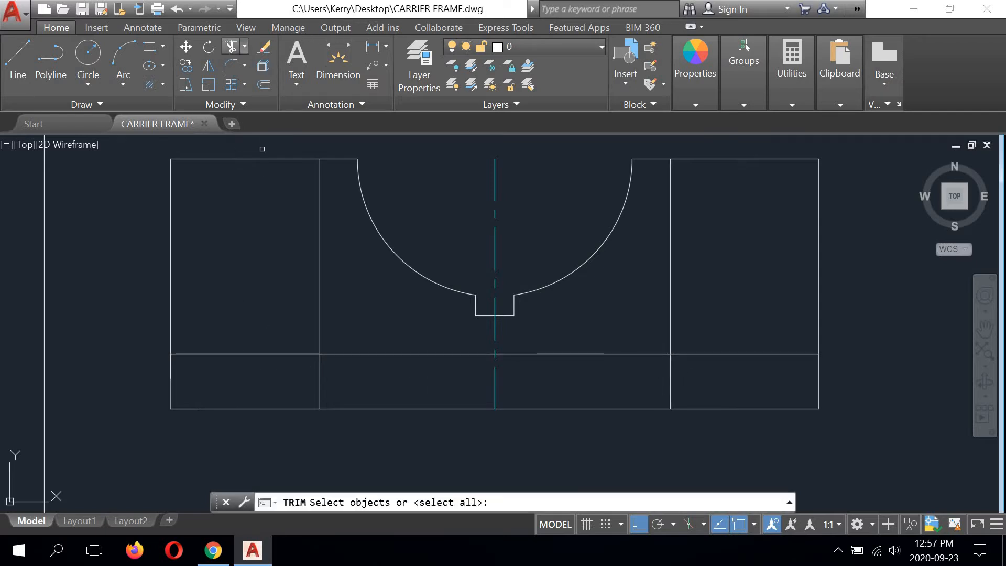
click(387, 354)
key(Return)
click(318, 367)
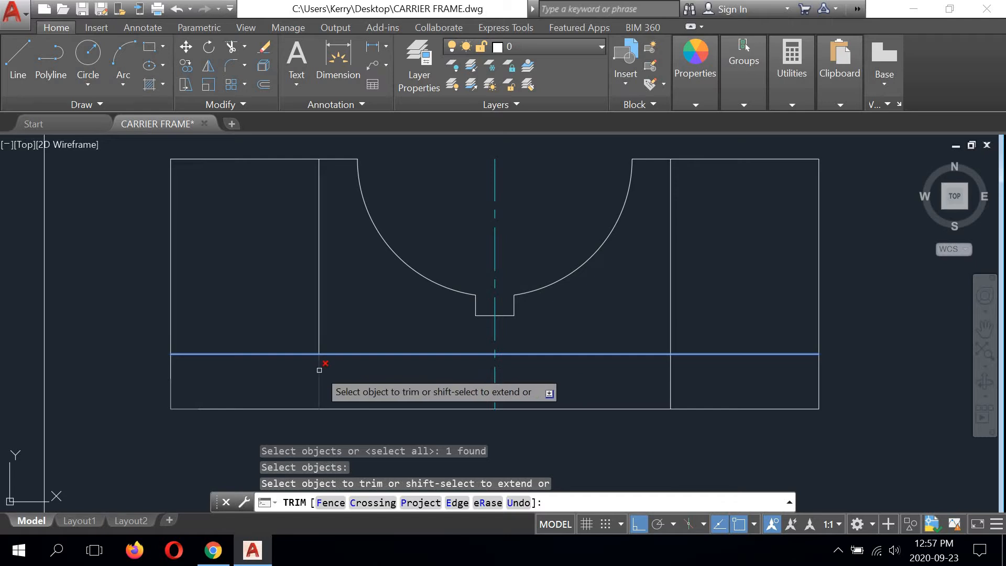
click(670, 375)
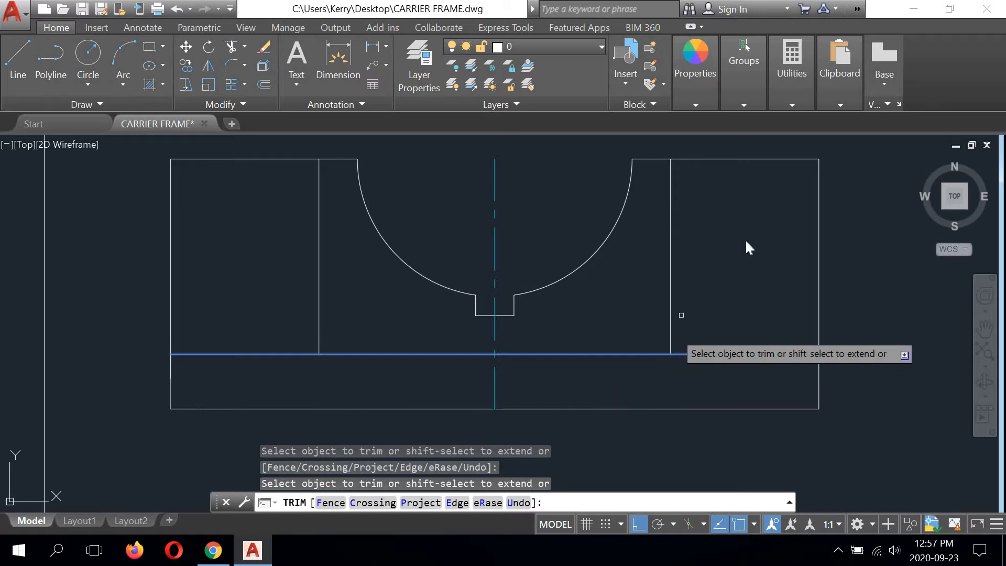
right_click(746, 241)
click(759, 241)
Step: Fillet the outline's upper-left outer corner with a radius of 11.5
scroll(459, 329, down, 3)
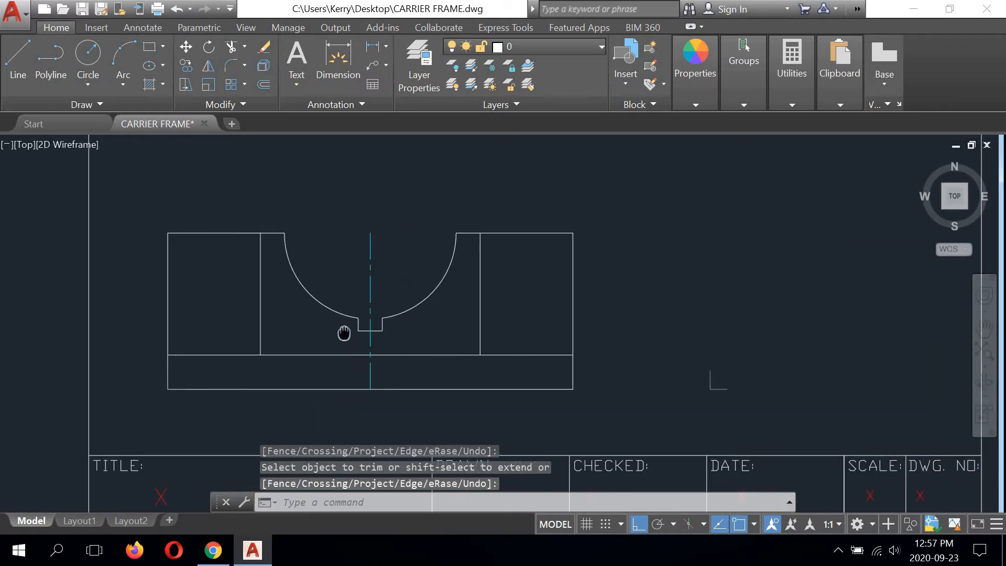
scroll(387, 328, up, 1)
middle_drag(387, 328, 448, 319)
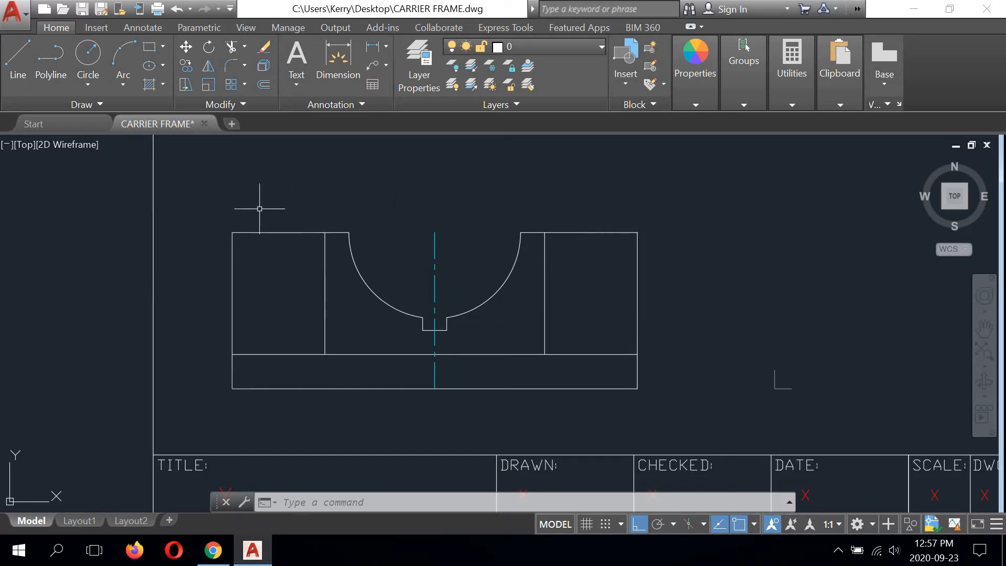
click(231, 67)
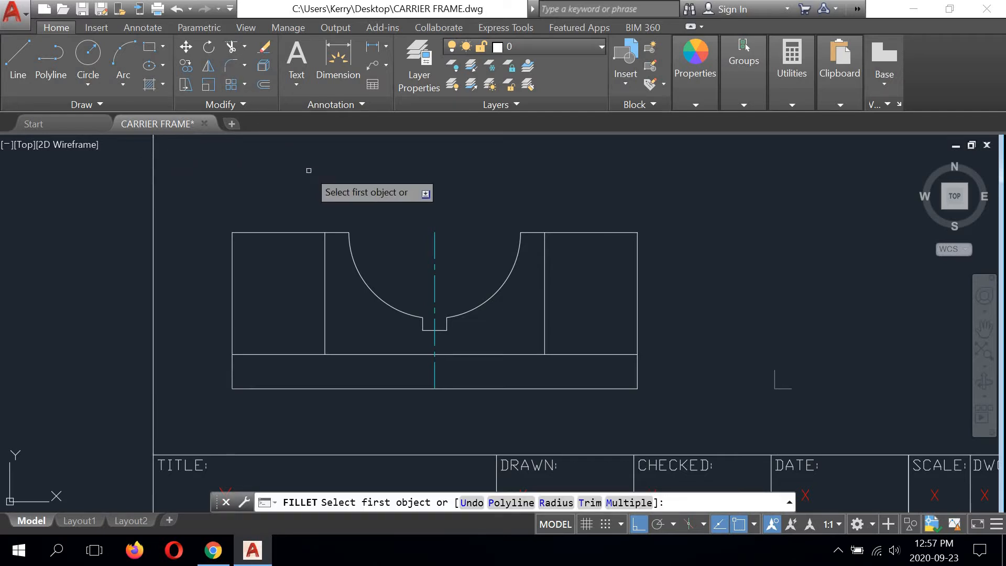
text(11.5)
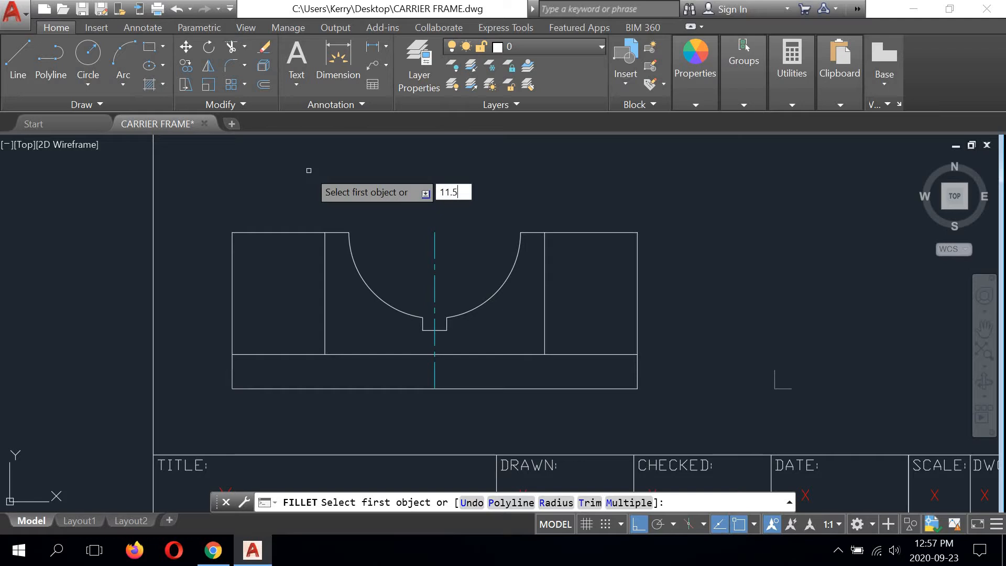
key(Return)
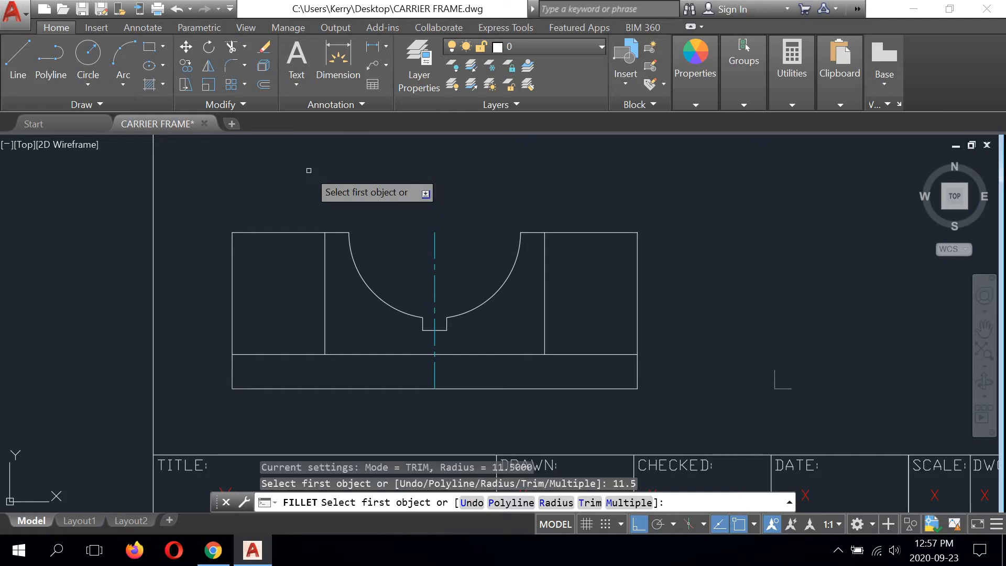
click(262, 233)
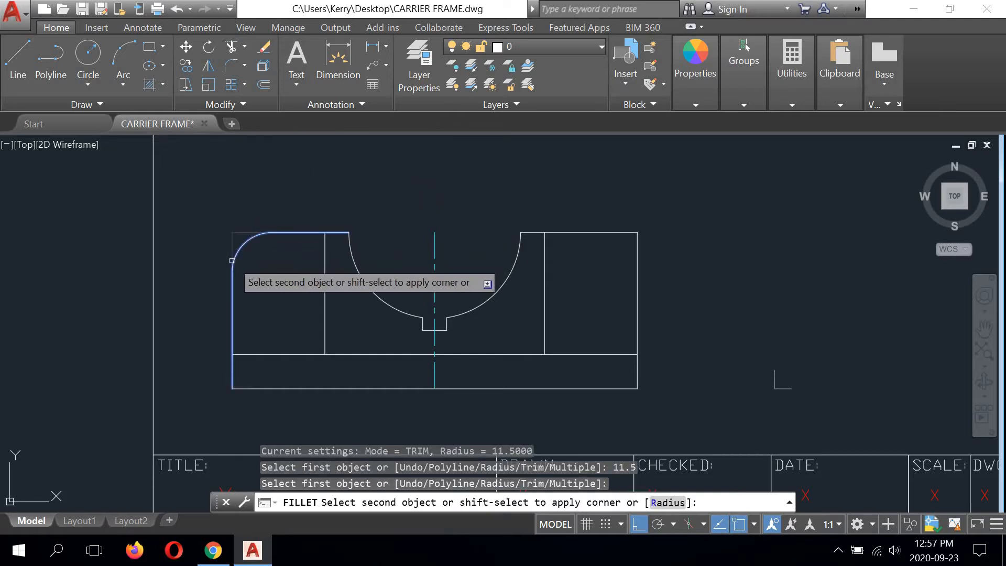
click(232, 260)
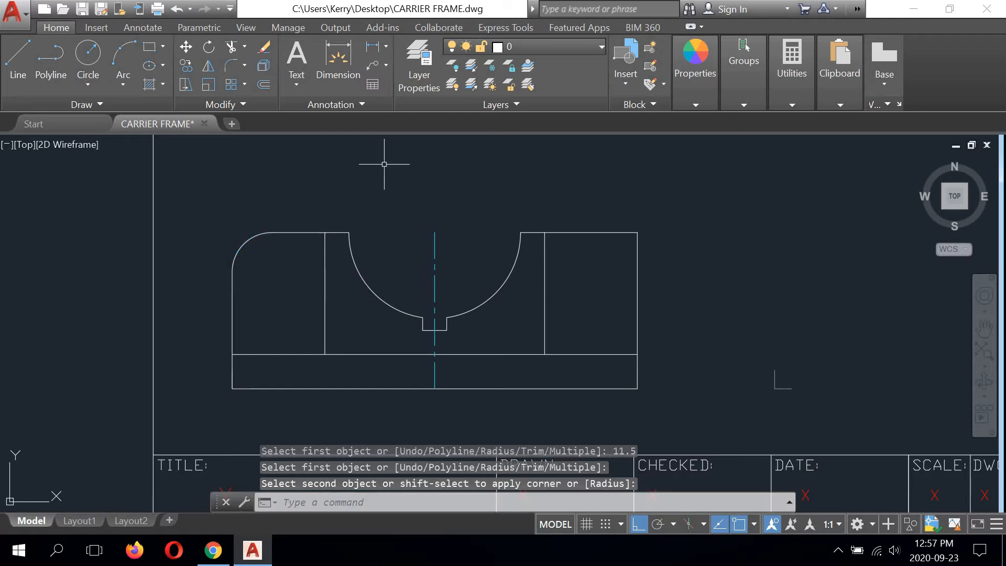
Step: Fillet the outline's upper-right outer corner with the same 11.5 radius
right_click(384, 163)
click(413, 171)
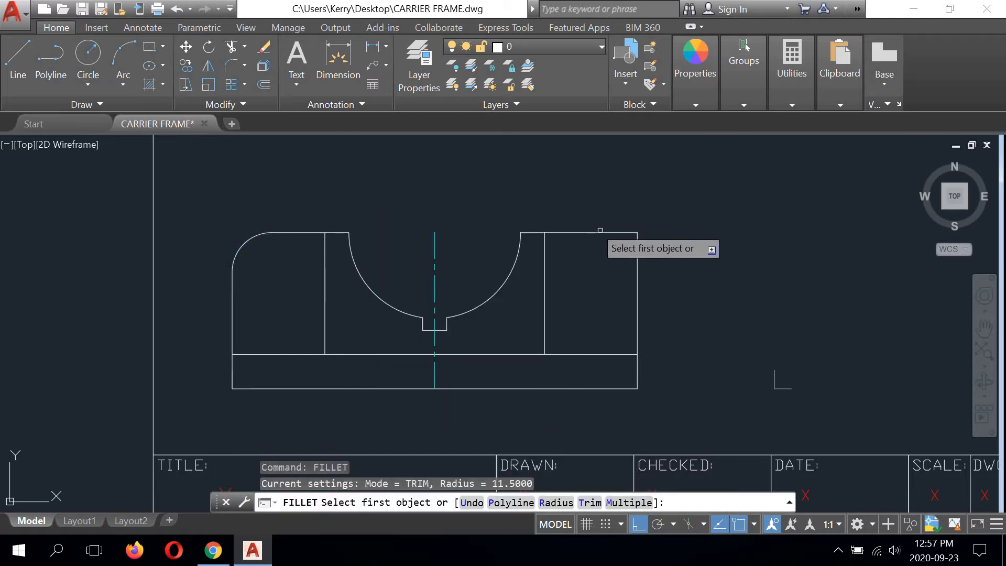
click(606, 234)
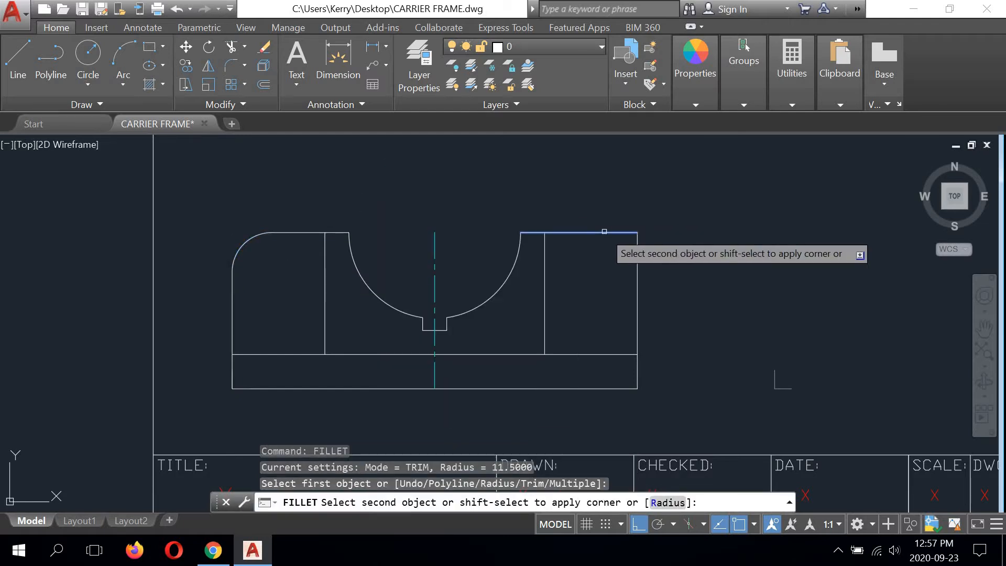
click(638, 265)
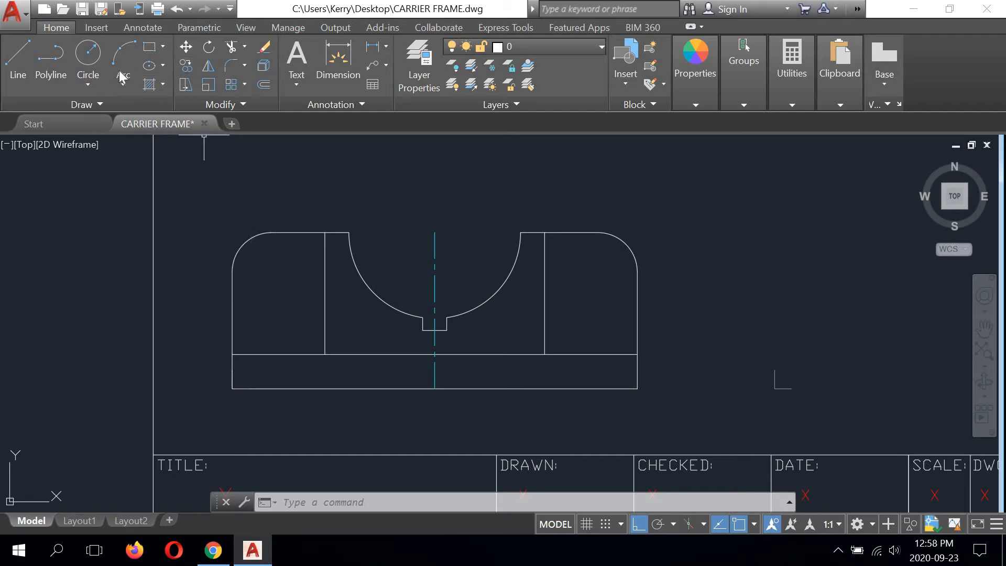
Step: Draw a circle of diameter 10 centred on the centre point of the upper-left fillet arc
click(85, 85)
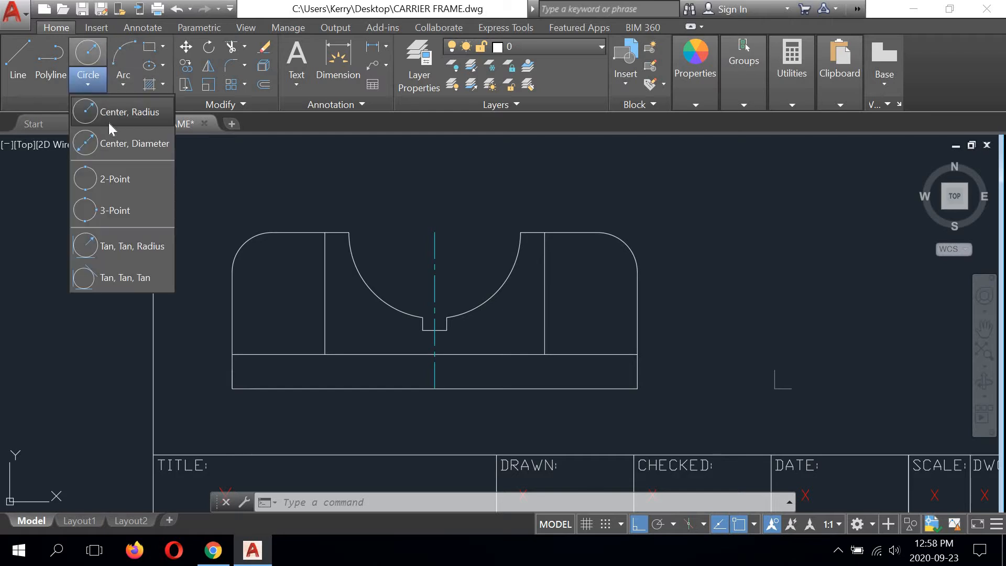
click(113, 146)
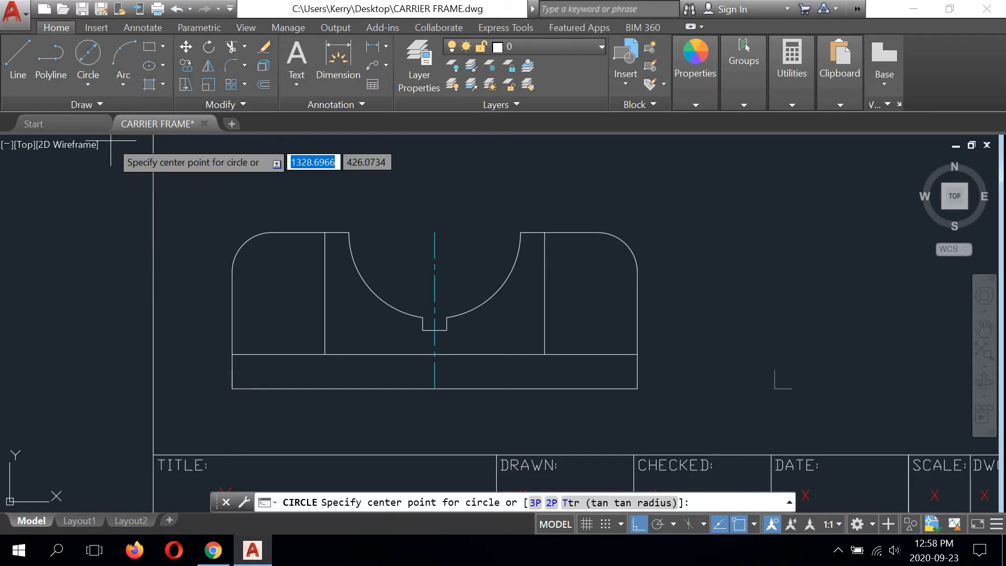
scroll(225, 222, up, 4)
middle_drag(225, 224, 246, 190)
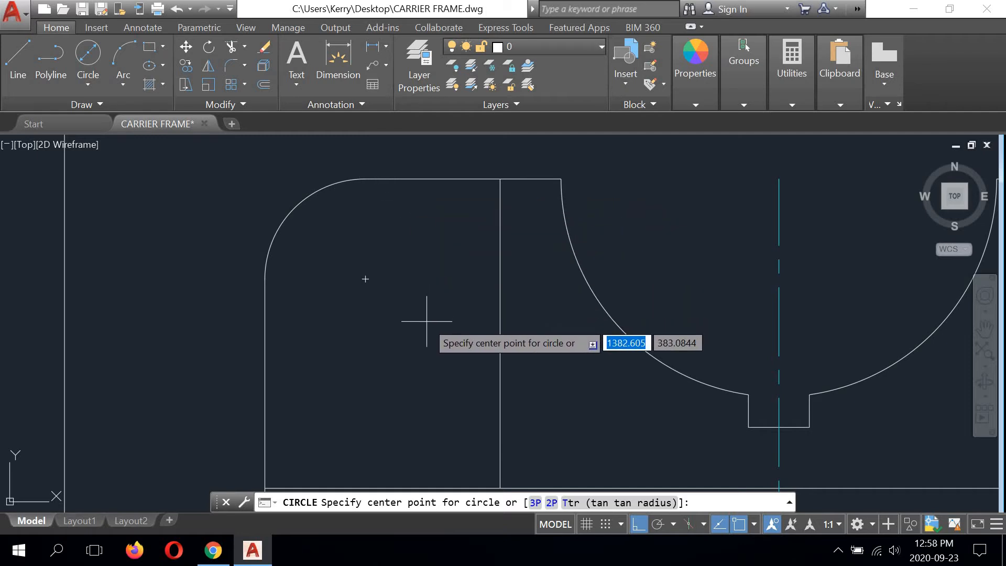
click(365, 278)
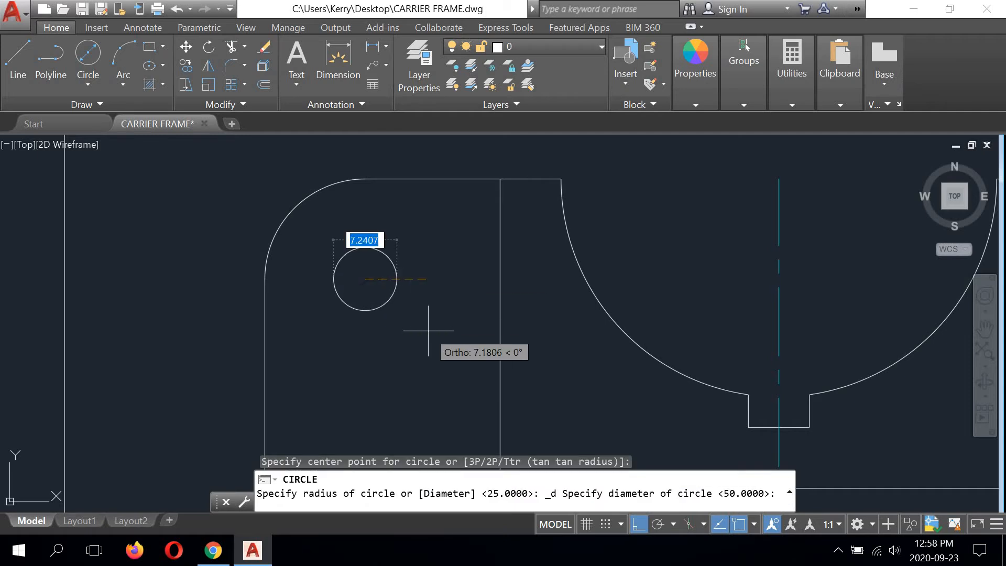
text(10)
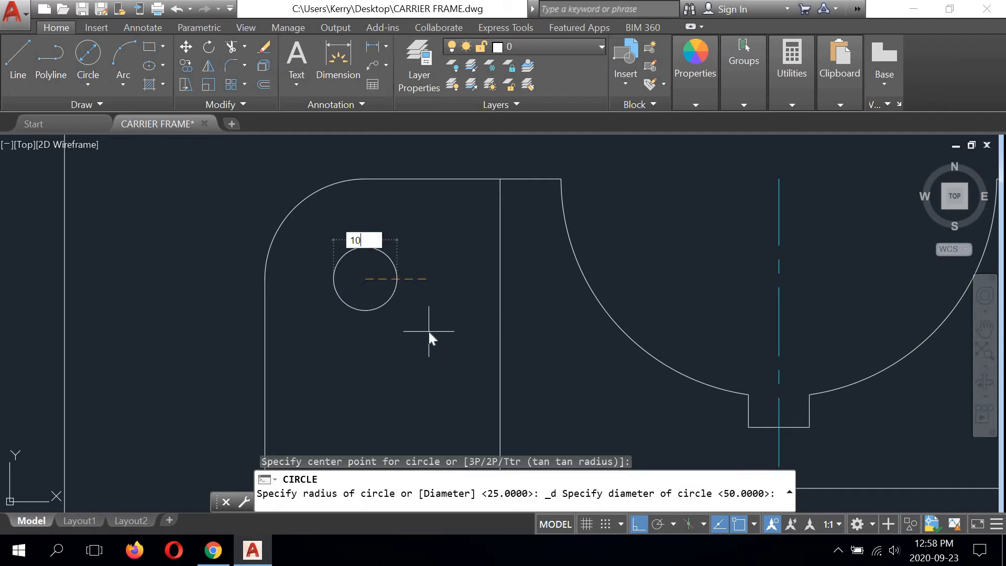
key(Return)
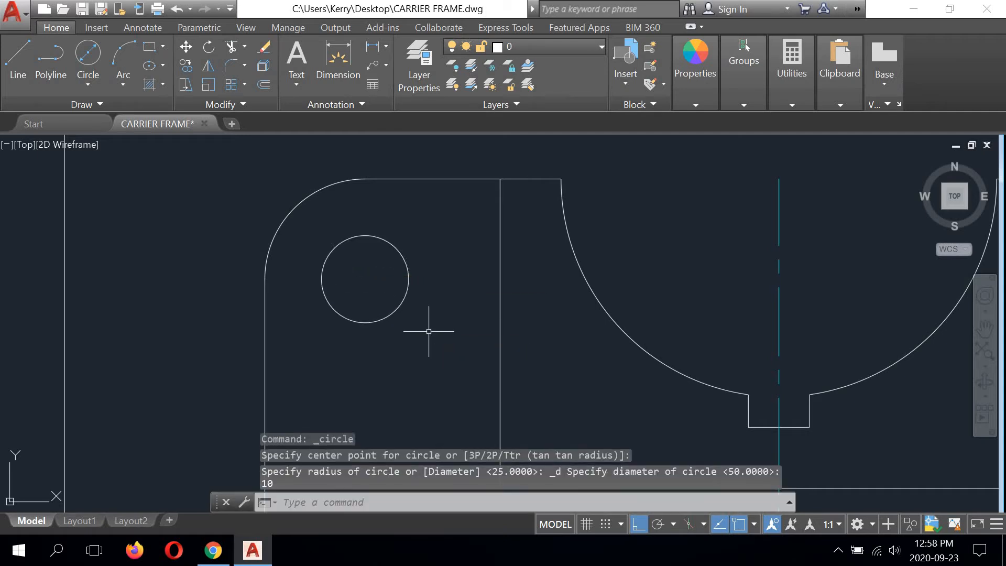
Step: Draw a vertical line from the circle's left quadrant down to the outline's bottom edge
scroll(404, 292, down, 4)
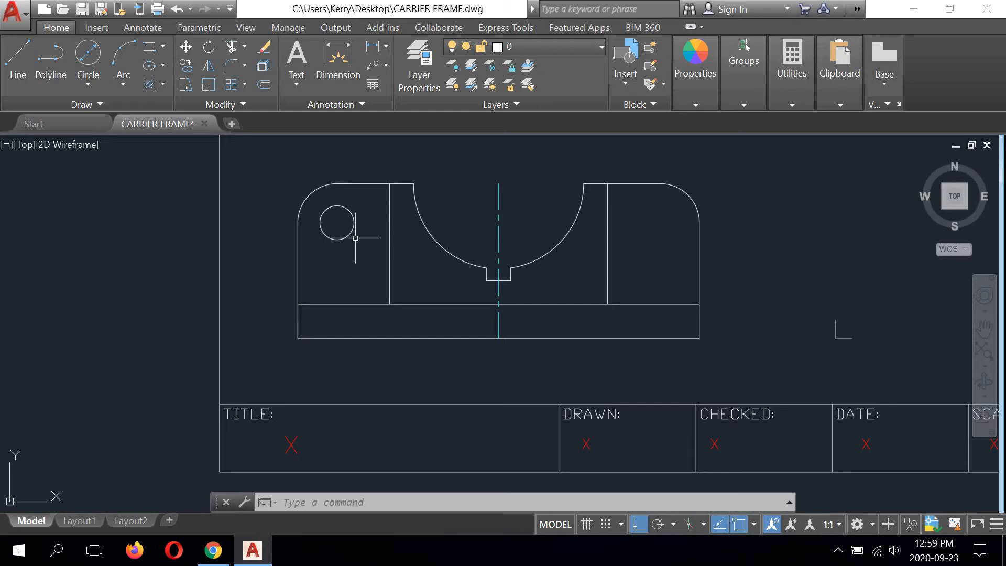
click(18, 60)
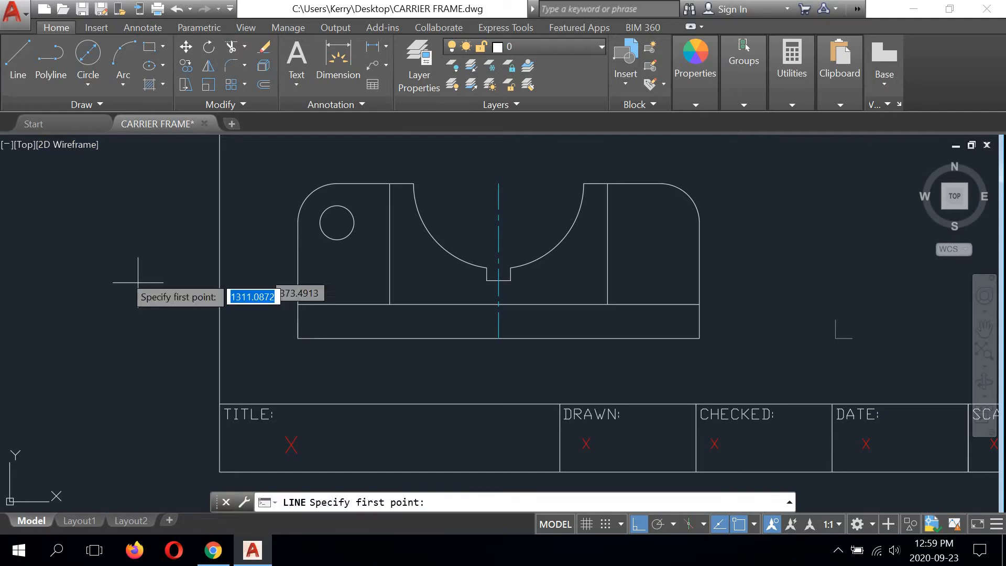
click(320, 222)
click(320, 338)
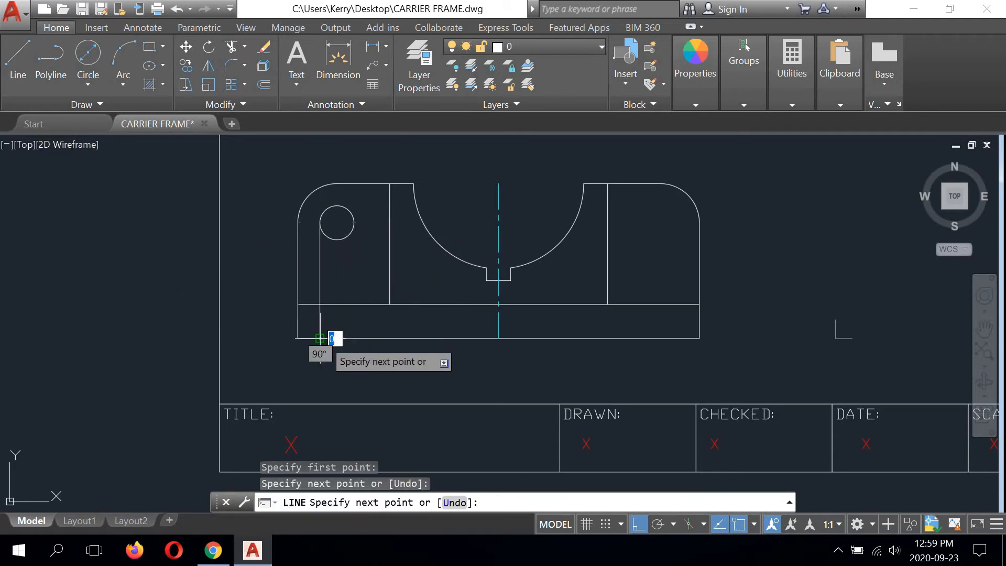
right_click(378, 267)
click(393, 273)
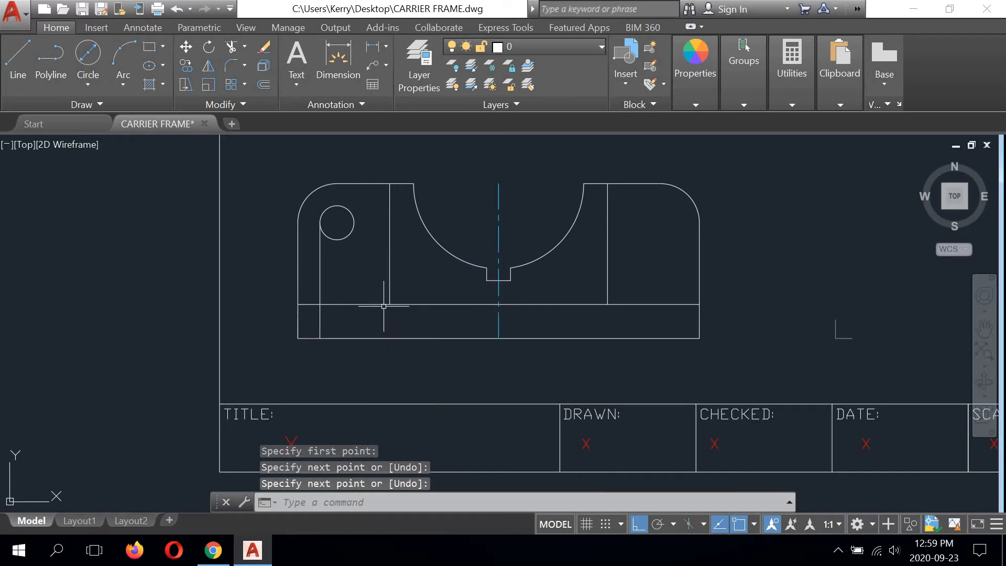
Step: Draw a vertical line from the circle's right quadrant down to the outline's bottom edge
right_click(253, 186)
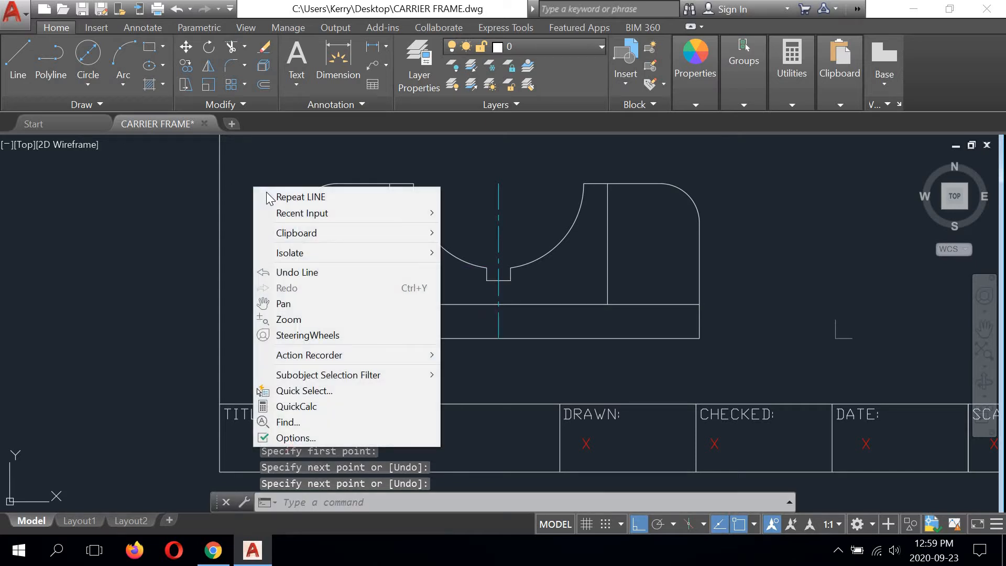
click(286, 197)
click(346, 228)
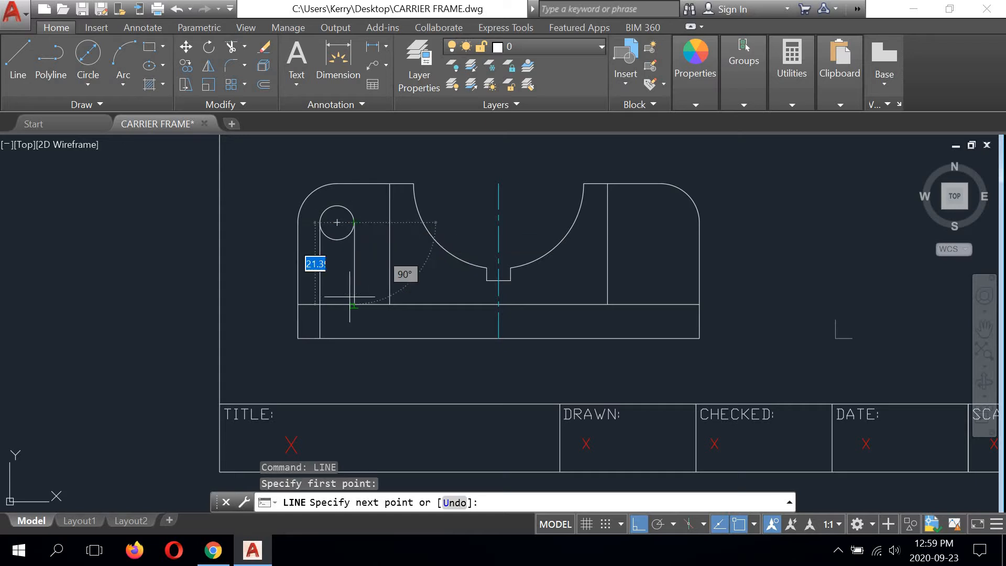
click(354, 337)
right_click(468, 212)
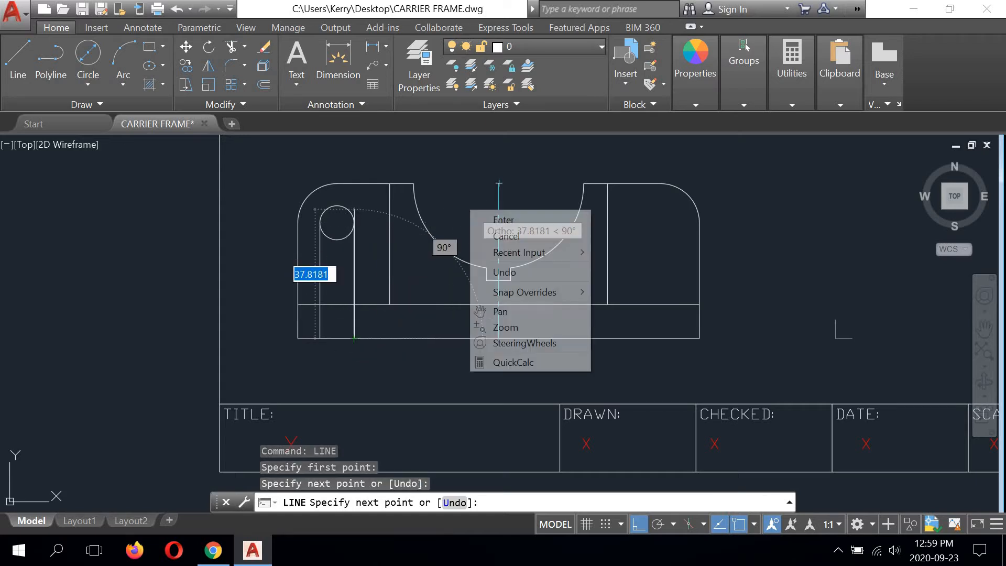
click(492, 218)
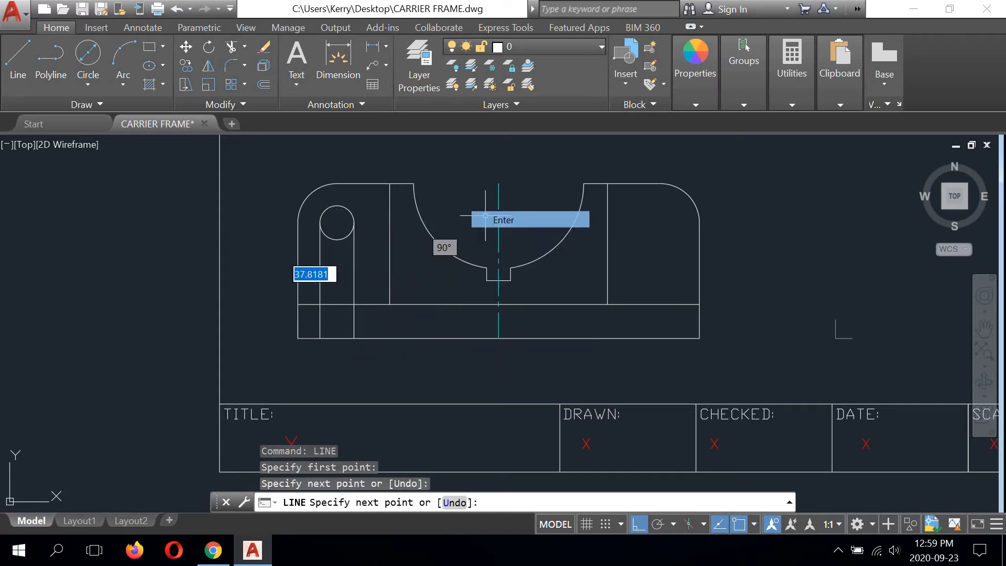
Step: Trim both hole projection lines above the long horizontal line, using that line as the cutting edge
click(230, 46)
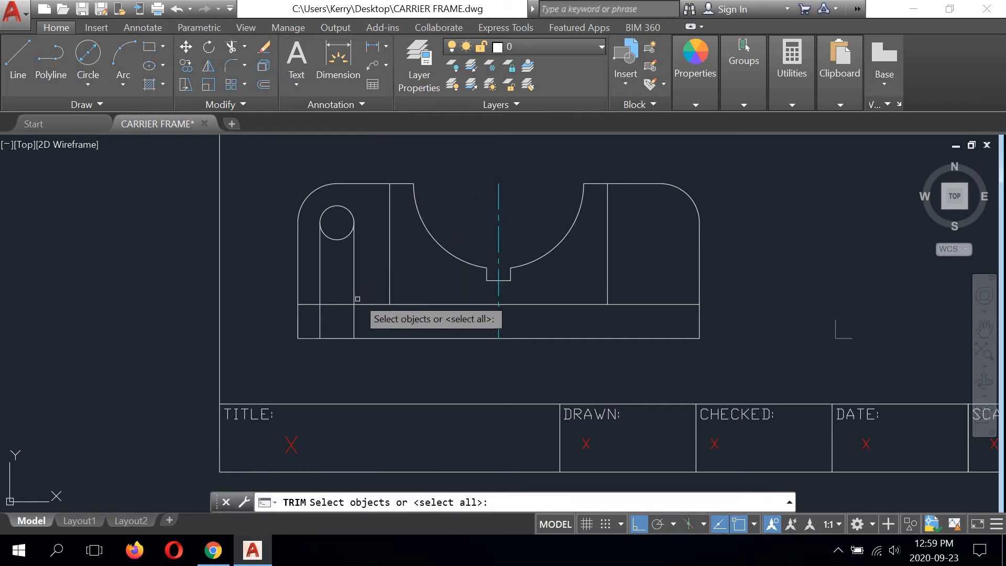
click(340, 303)
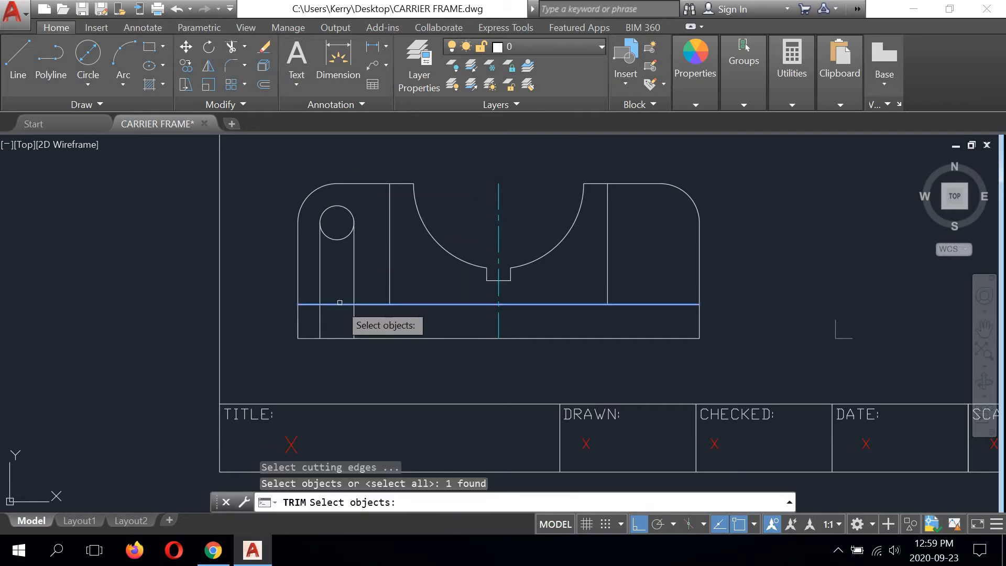
key(Return)
click(353, 278)
click(320, 275)
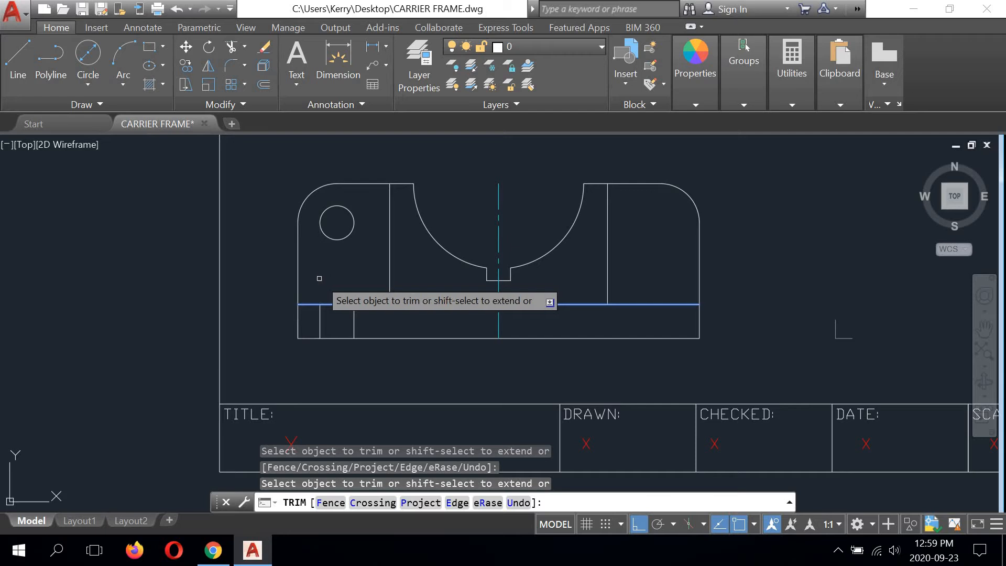
right_click(188, 210)
click(215, 220)
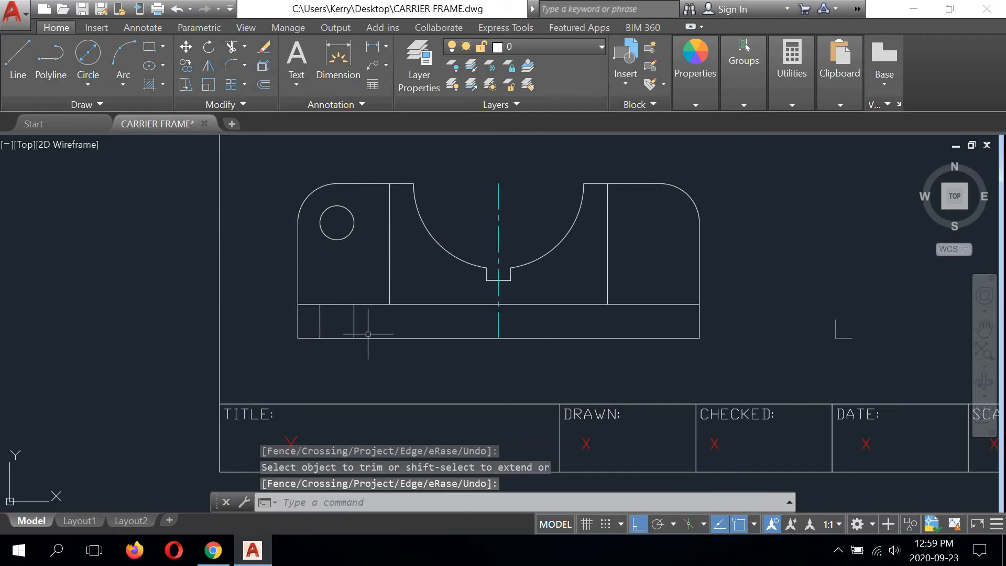
Step: Move the two short hole projection lines in the base strip to the Hidden layer
click(353, 312)
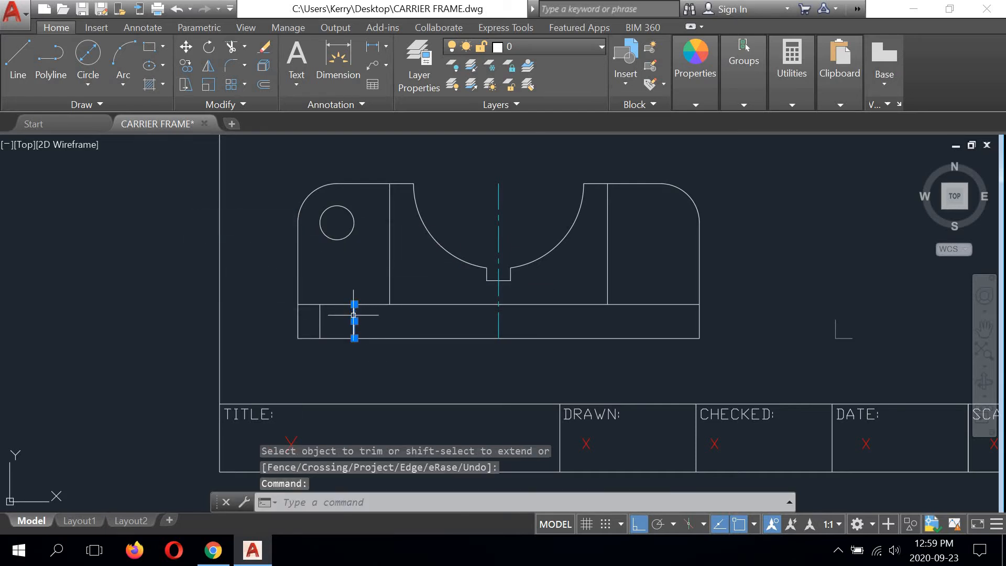
click(320, 321)
click(545, 45)
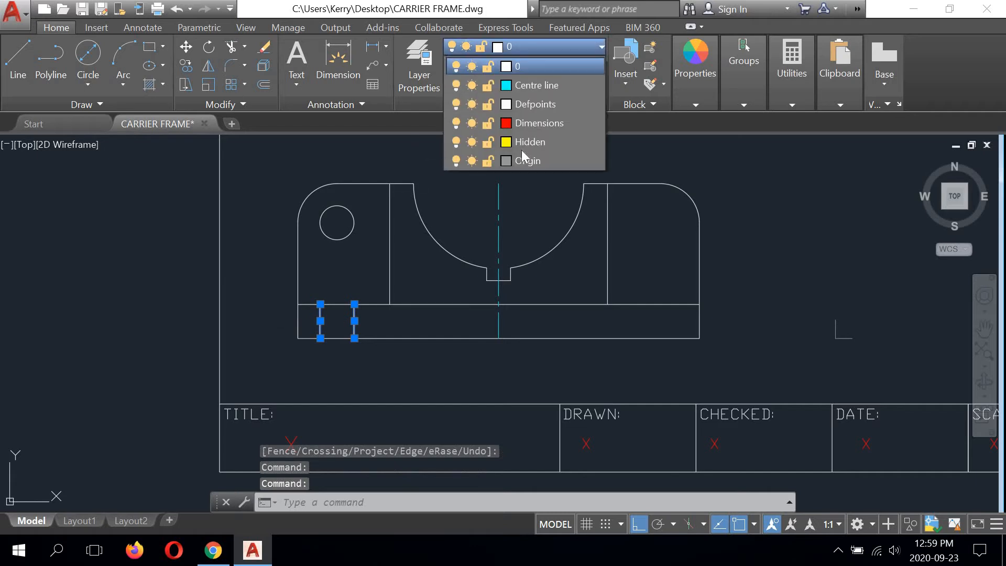
click(525, 142)
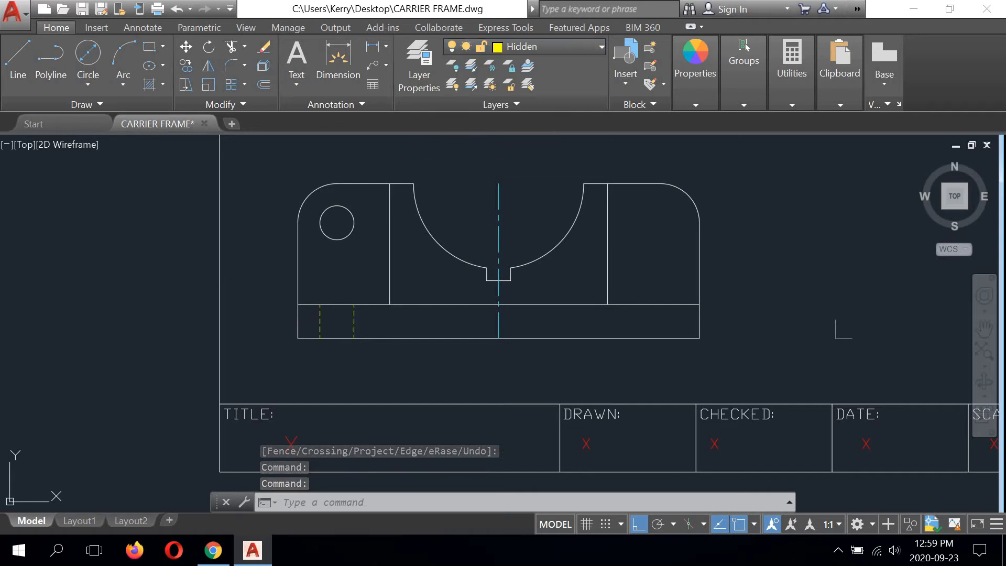
text(tr)
key(Return)
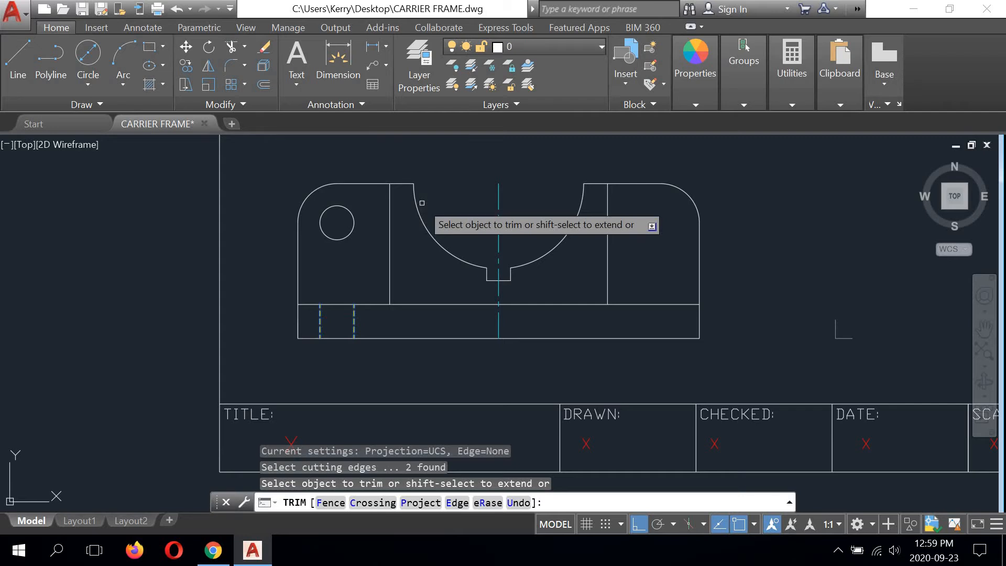
right_click(425, 196)
click(461, 220)
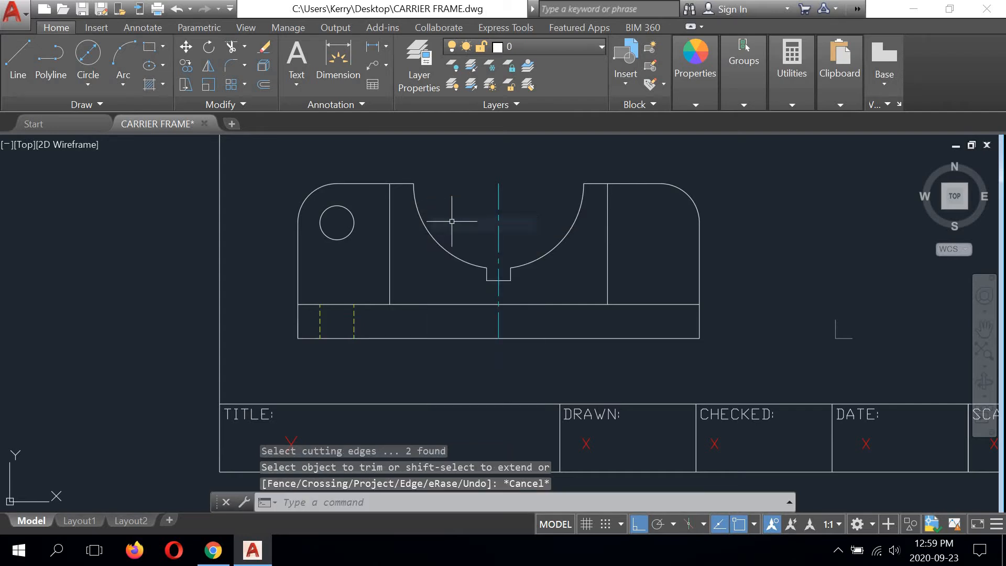
Step: Draw a horizontal line across the hole circle from its left quadrant to its right quadrant
click(13, 67)
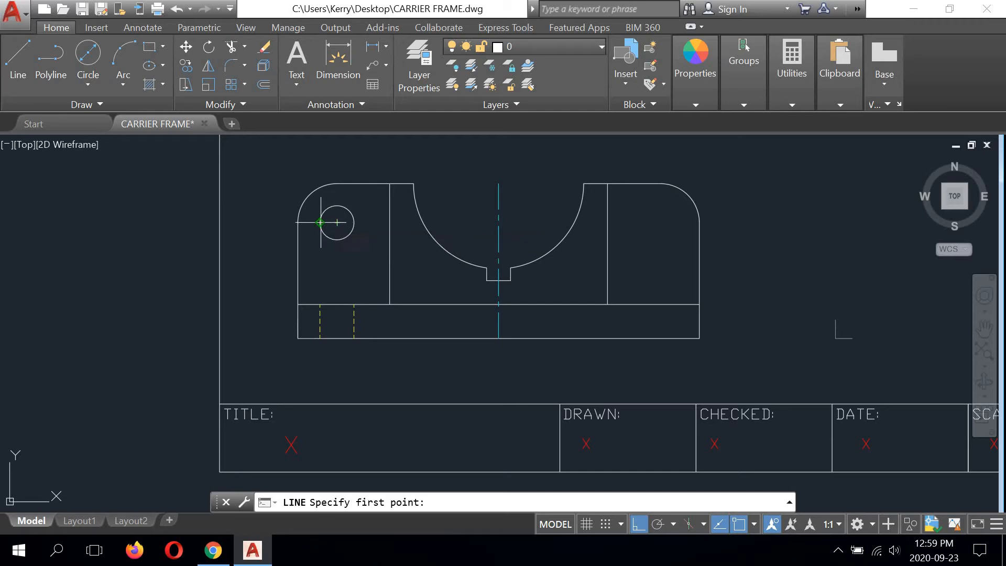
click(320, 222)
click(354, 222)
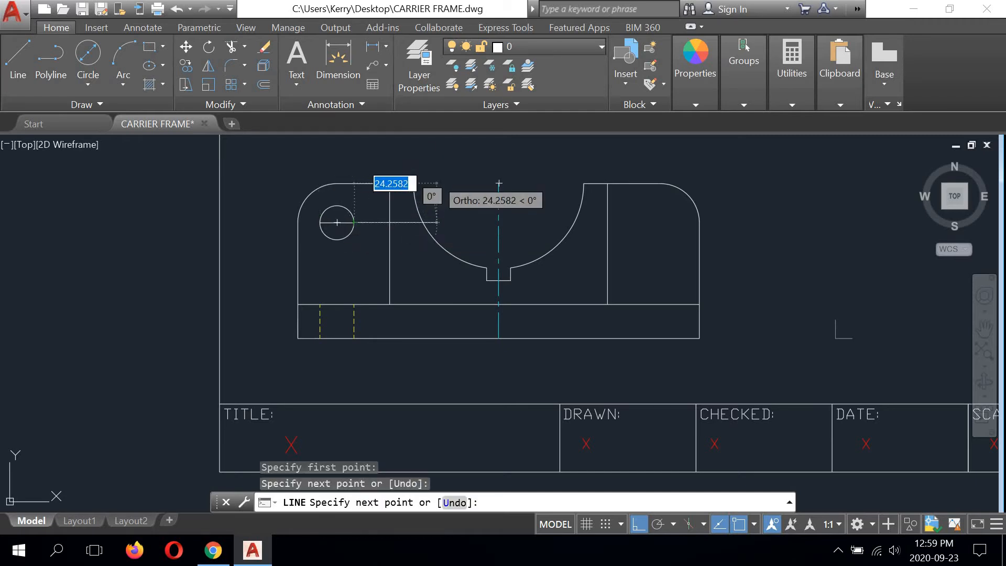
key(Return)
Step: Move the horizontal line through the hole circle to the Centre line layer
scroll(356, 215, up, 4)
click(327, 234)
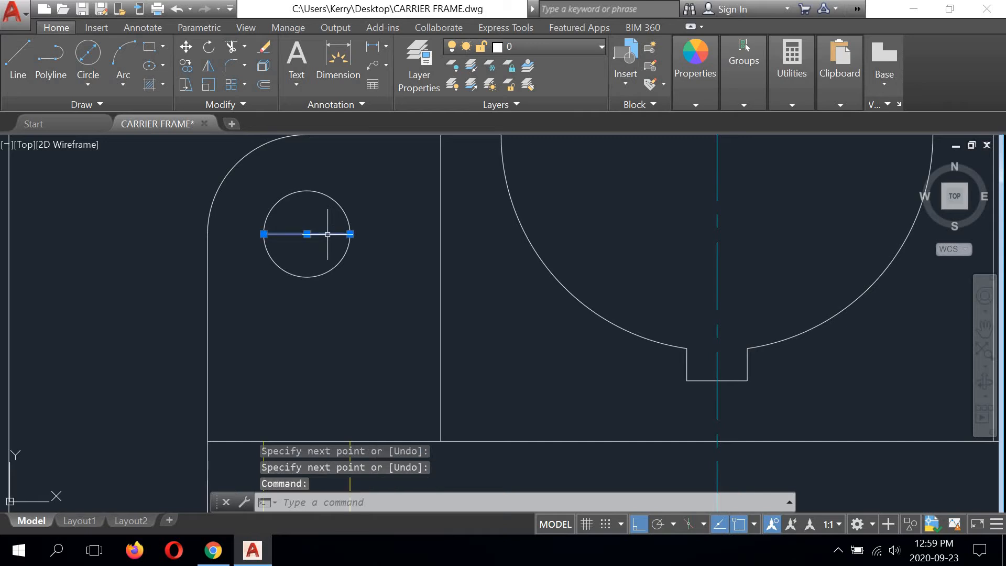
click(562, 46)
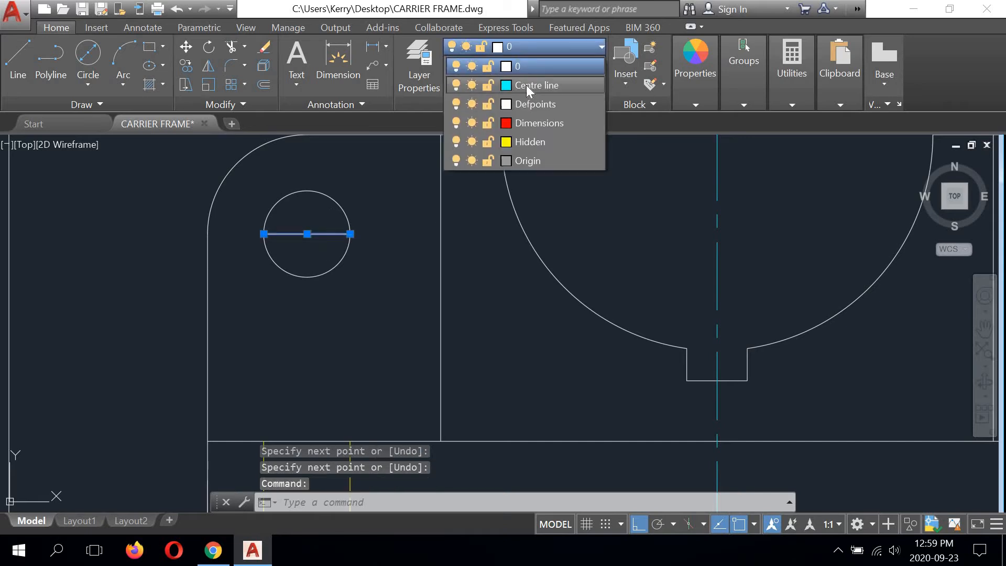
click(537, 85)
Step: Stretch both ends of the circle's horizontal centre line outward by 6 beyond the circle
click(349, 233)
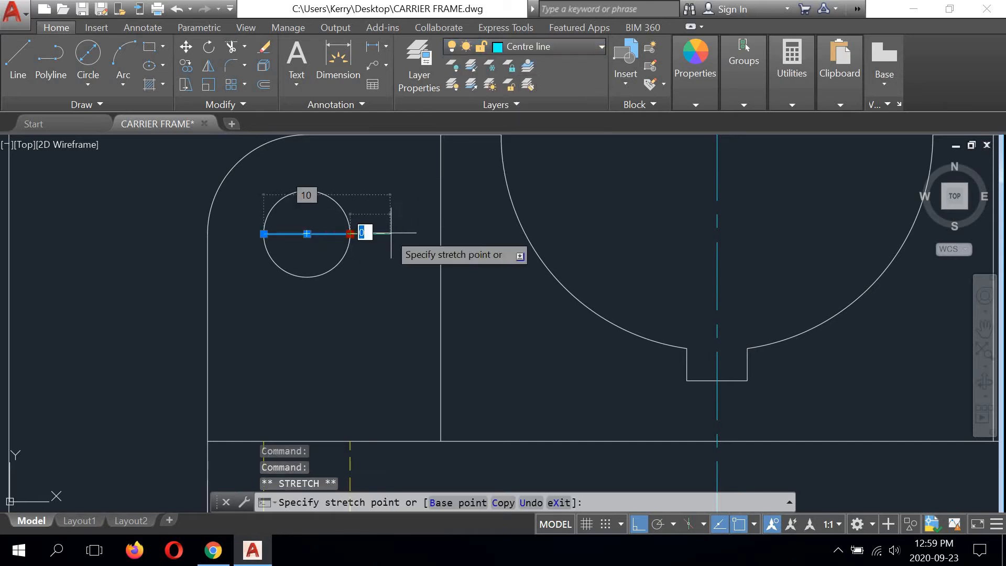
text(6)
key(Return)
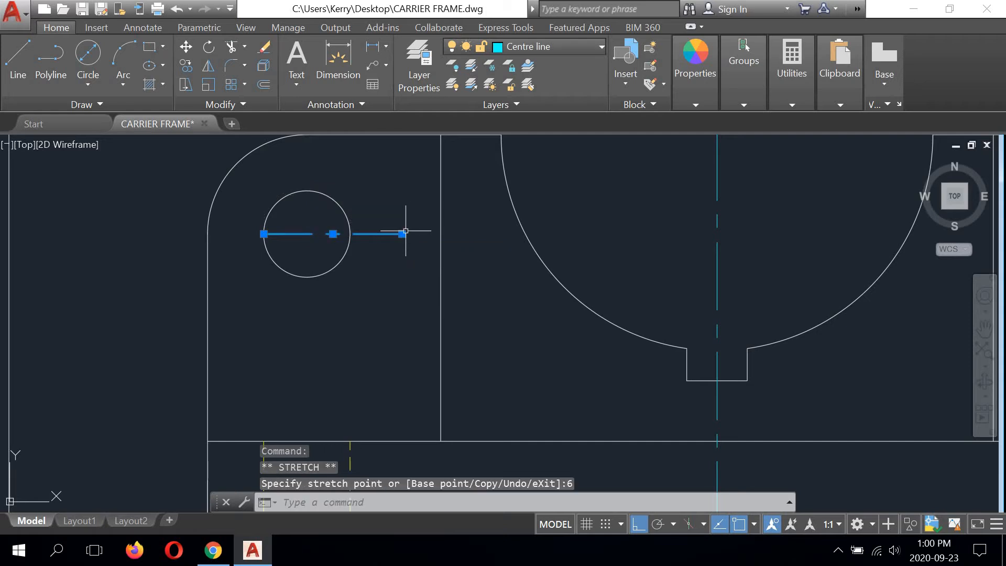
click(263, 234)
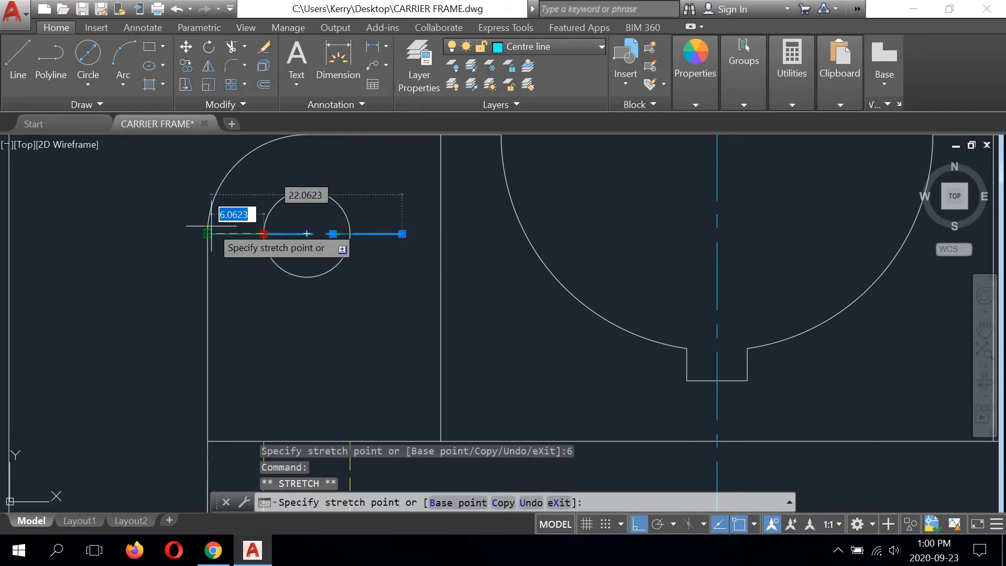
text(6)
key(Return)
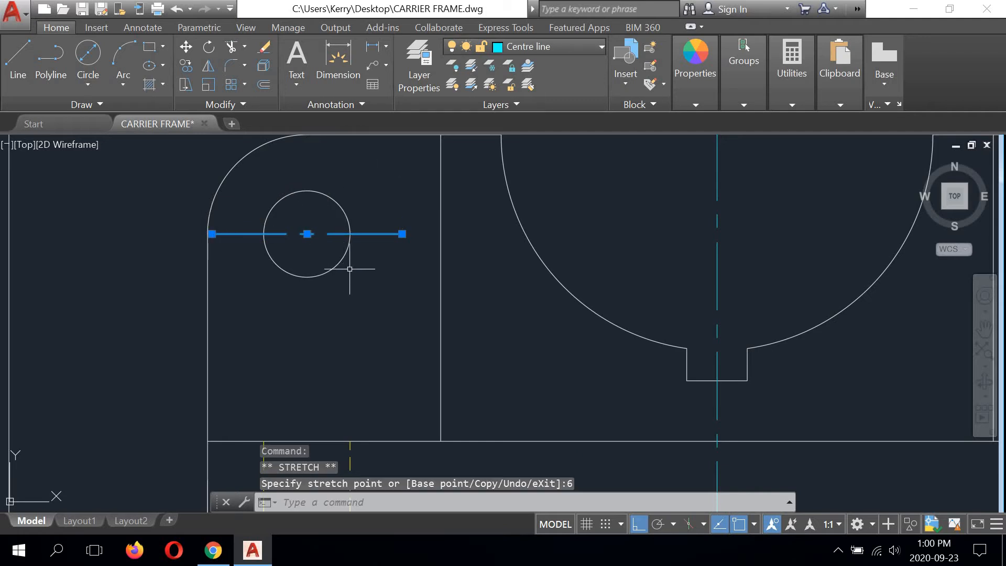
text(l)
key(Return)
click(350, 234)
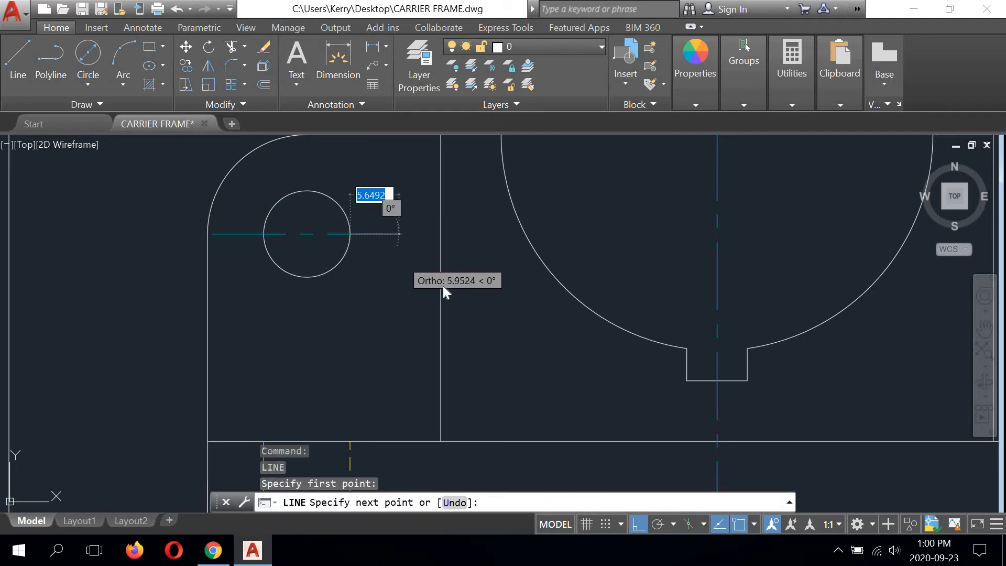
right_click(399, 259)
click(419, 281)
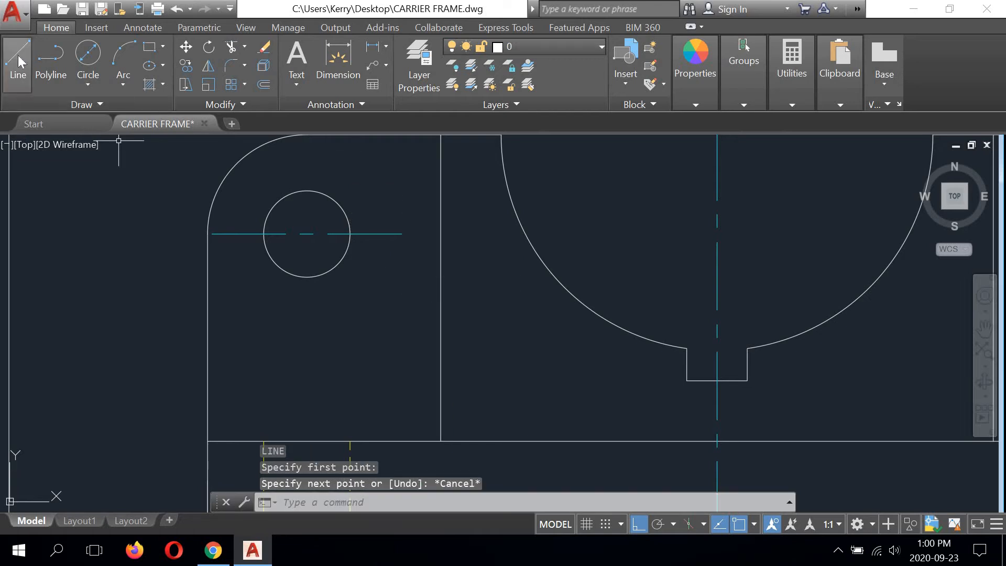
Step: Draw a vertical line from the hole circle's top quadrant down to the outline's bottom edge
click(307, 190)
scroll(307, 191, down, 2)
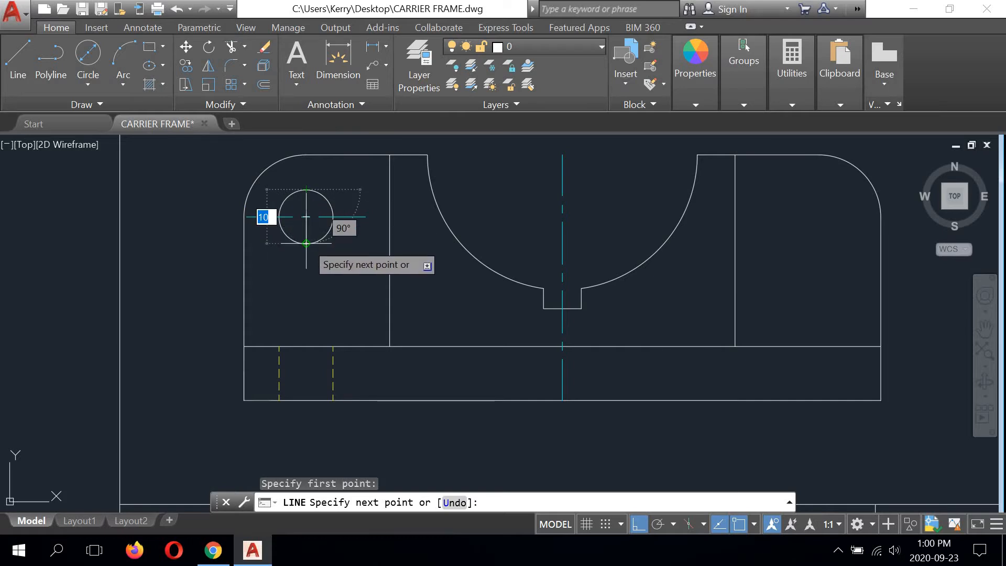
middle_drag(303, 299, 312, 267)
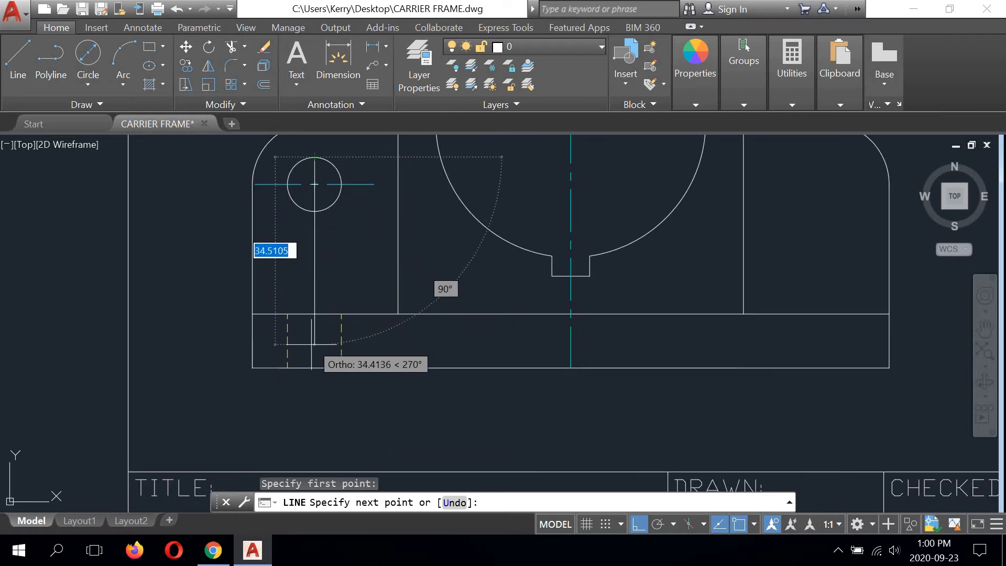
click(314, 367)
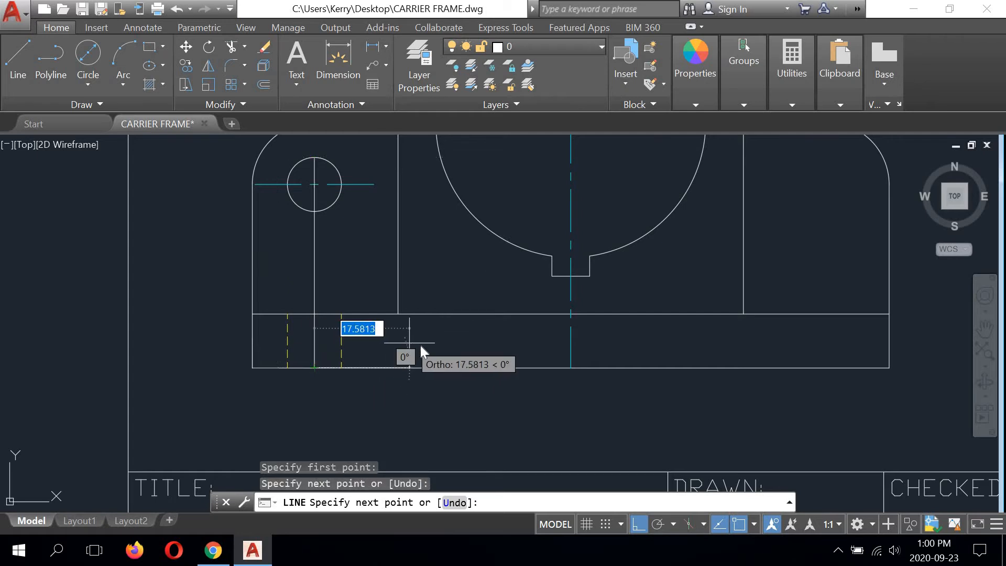
right_click(420, 346)
click(428, 349)
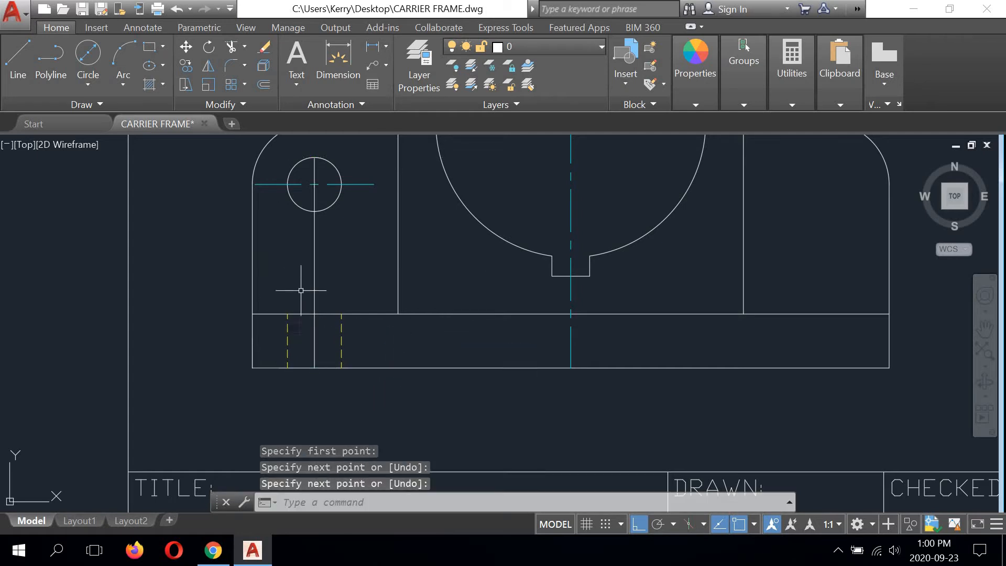
Step: Move the vertical line through the hole circle to the Centre line layer
click(314, 272)
click(576, 47)
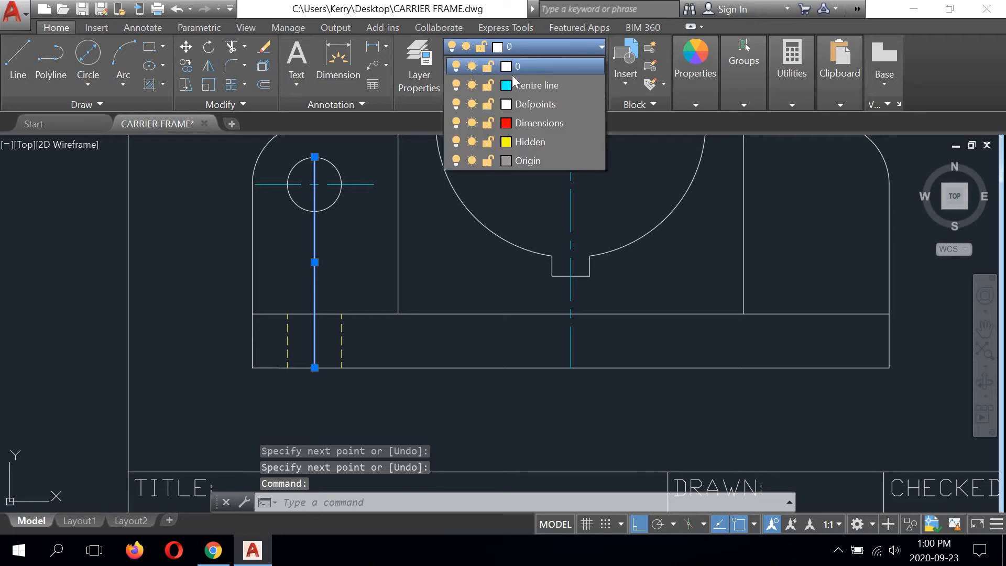
click(531, 84)
Step: Stretch the hole's vertical centre line by 6 above the circle and by 6 below the outline's bottom edge
middle_drag(417, 258, 459, 327)
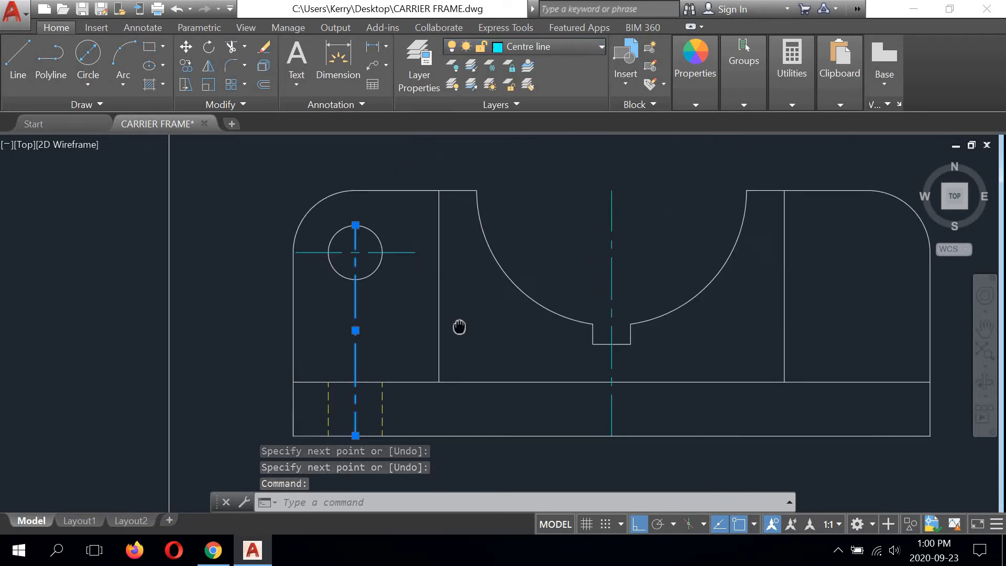
scroll(459, 317, down, 2)
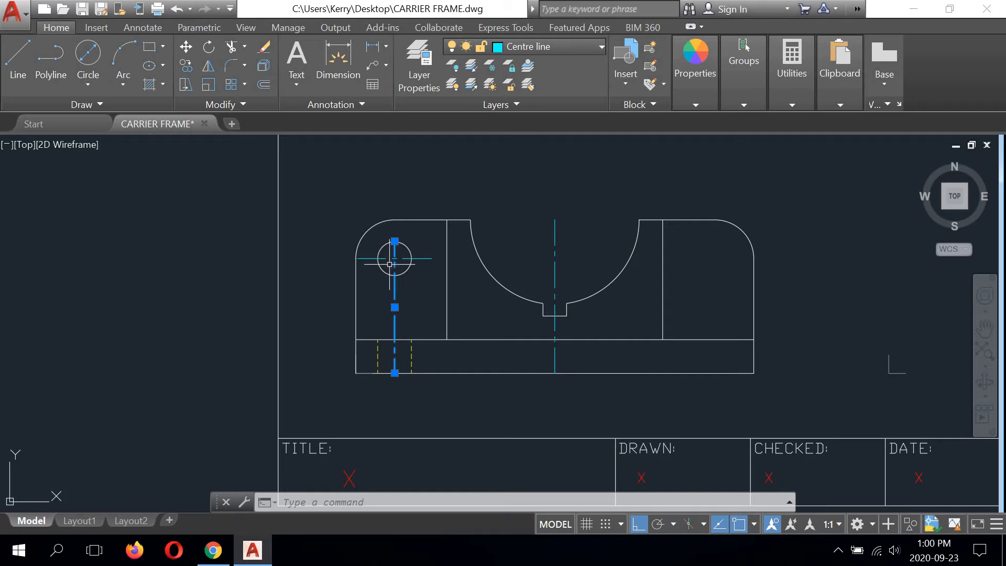
scroll(394, 241, up, 4)
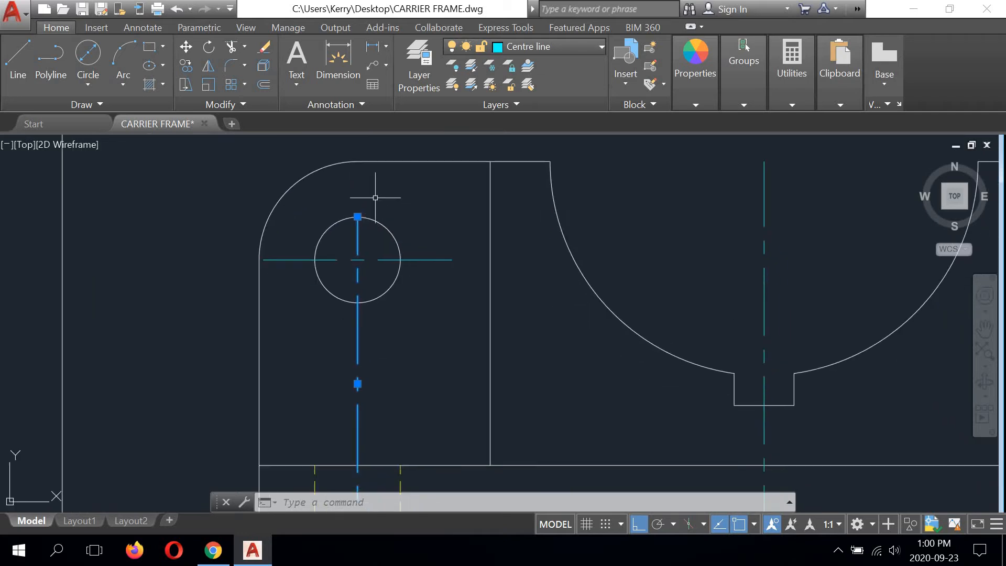
scroll(378, 199, down, 2)
middle_drag(379, 199, 390, 233)
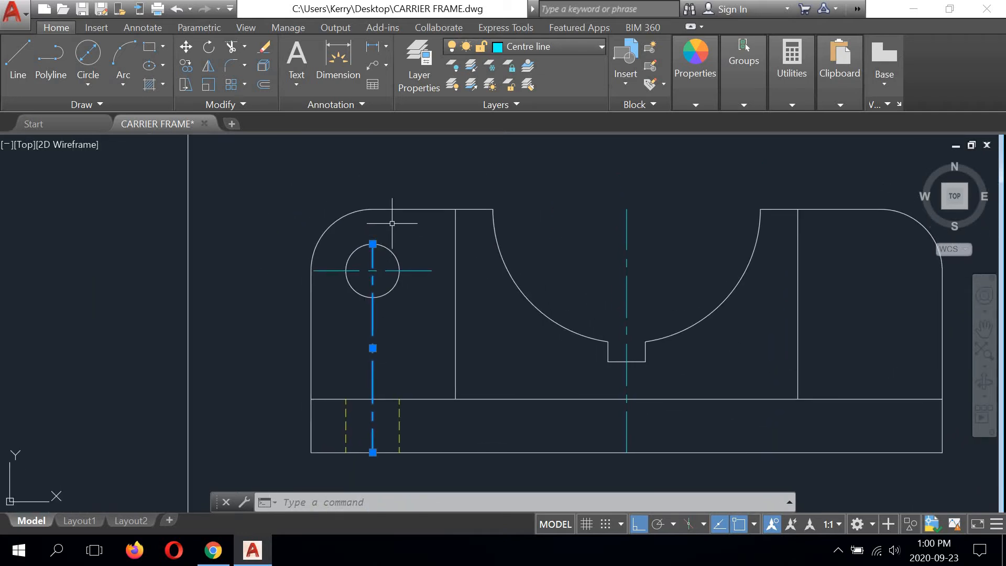
click(372, 243)
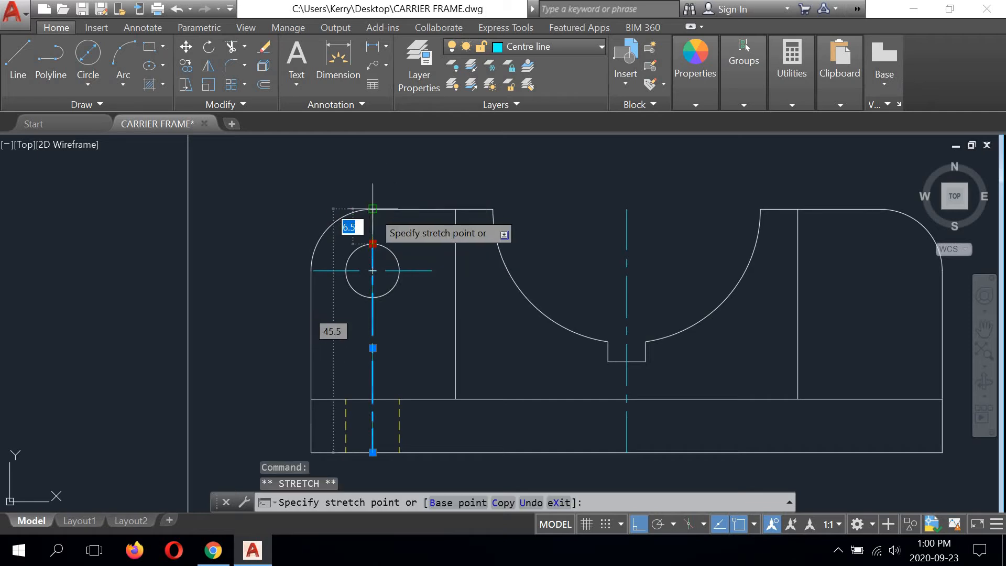
text(6)
key(Return)
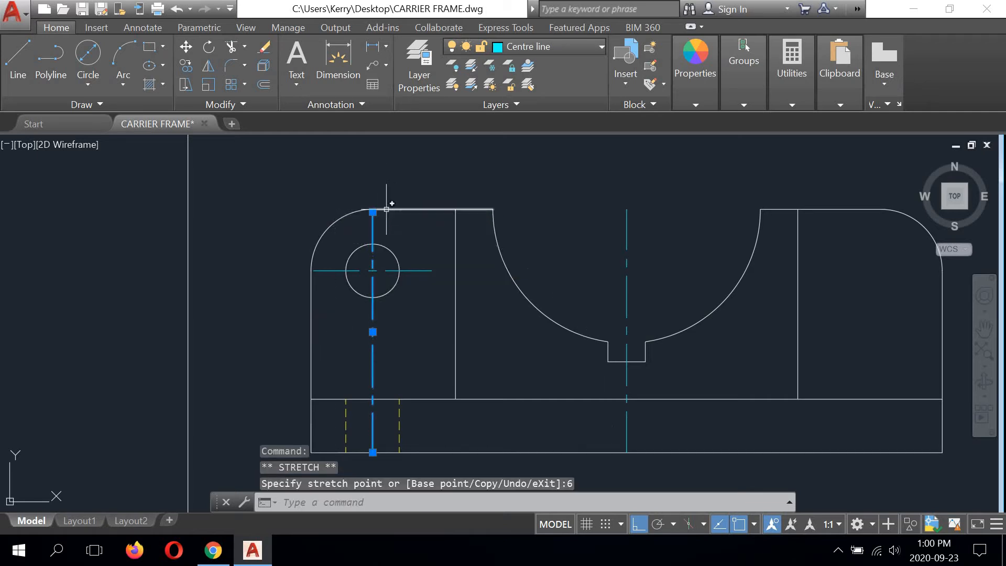
middle_drag(398, 408, 393, 287)
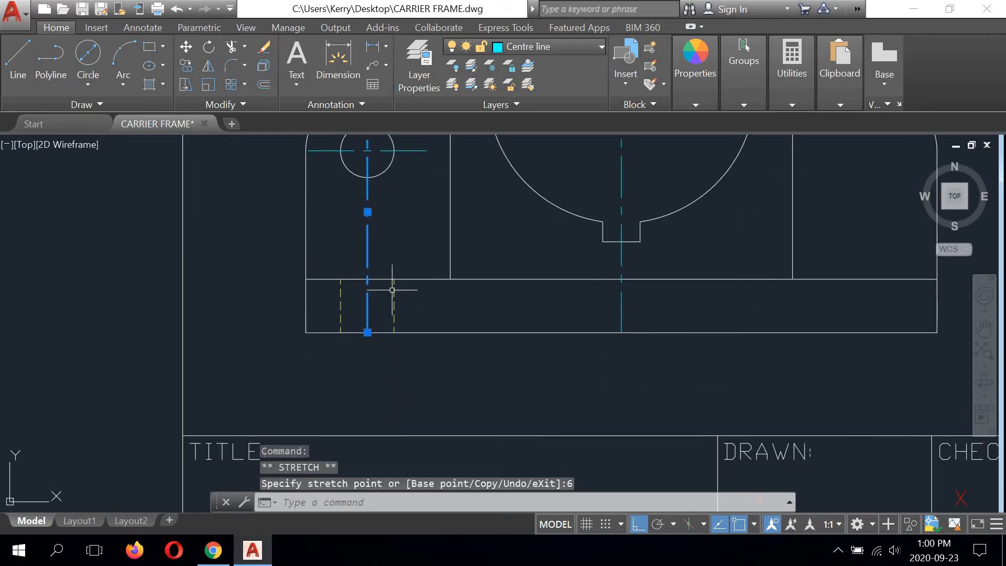
click(367, 332)
text(6)
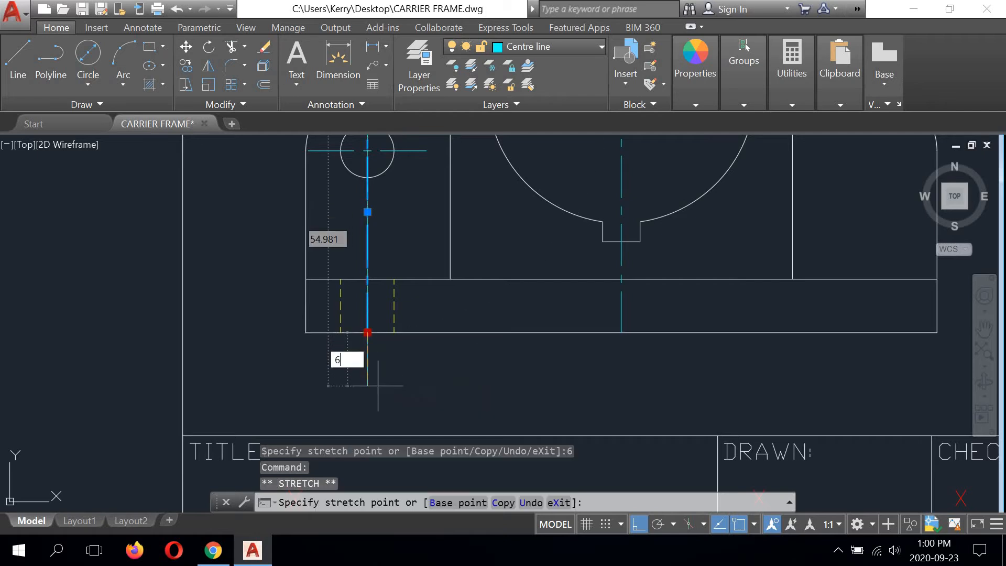
key(Return)
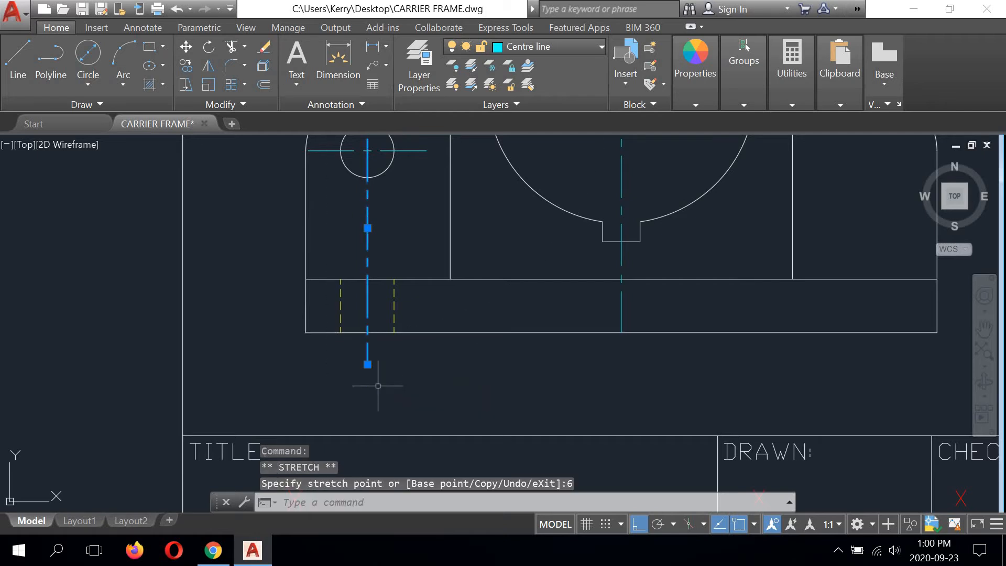
middle_drag(397, 298, 399, 336)
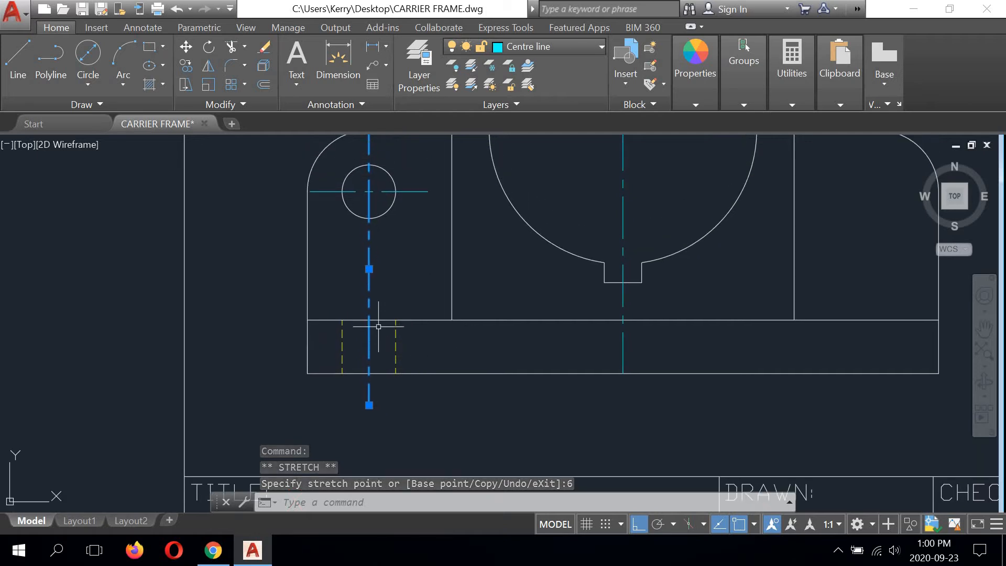
text(l)
key(Return)
click(416, 280)
right_click(427, 281)
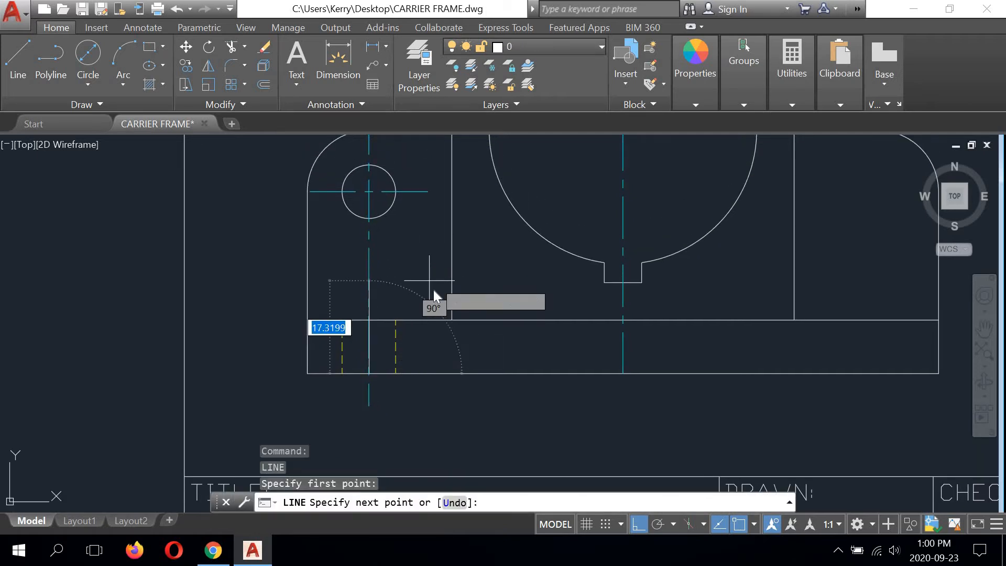
click(447, 306)
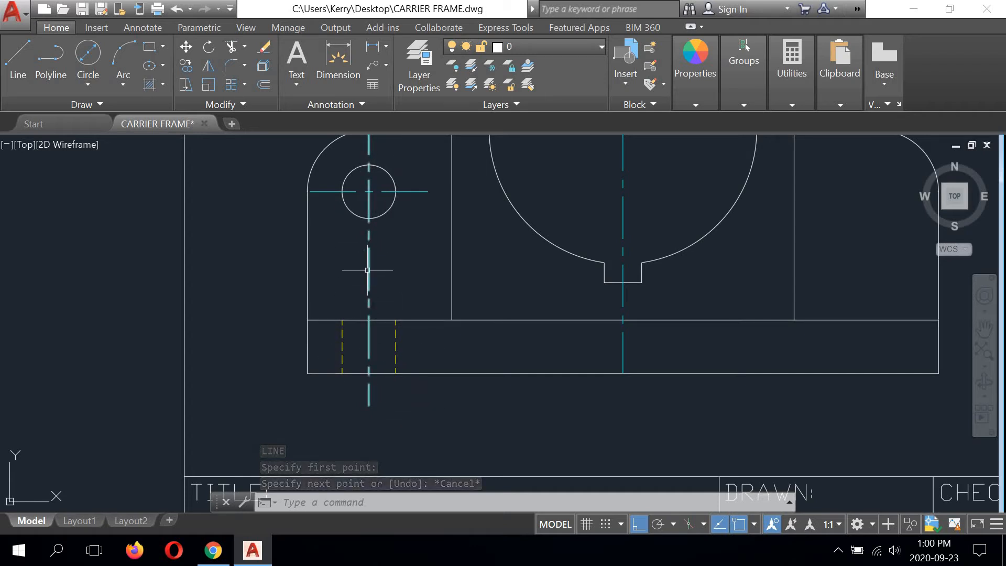
Step: Mirror the left hole with its centre lines and two hidden lines about the middle centre line, keeping the source objects
middle_drag(368, 269, 365, 293)
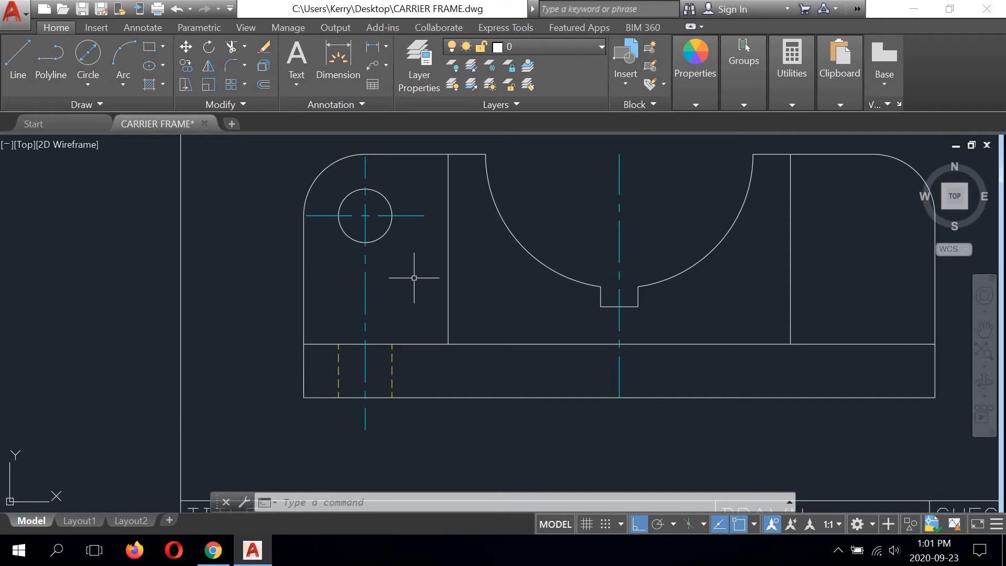
mouse_move(579, 280)
middle_down()
mouse_move(449, 322)
mouse_move(444, 284)
middle_up()
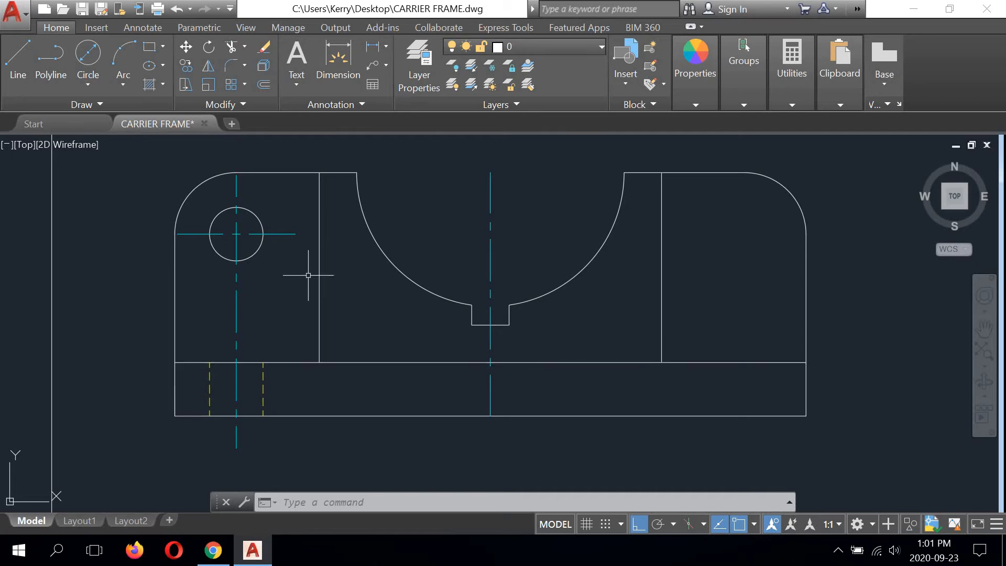
middle_drag(300, 260, 377, 261)
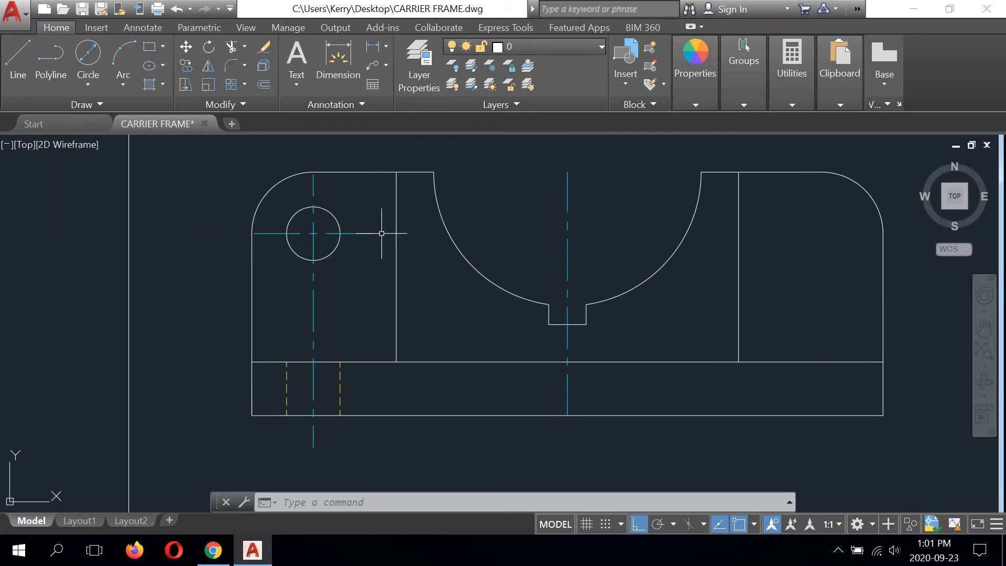
click(208, 67)
click(365, 183)
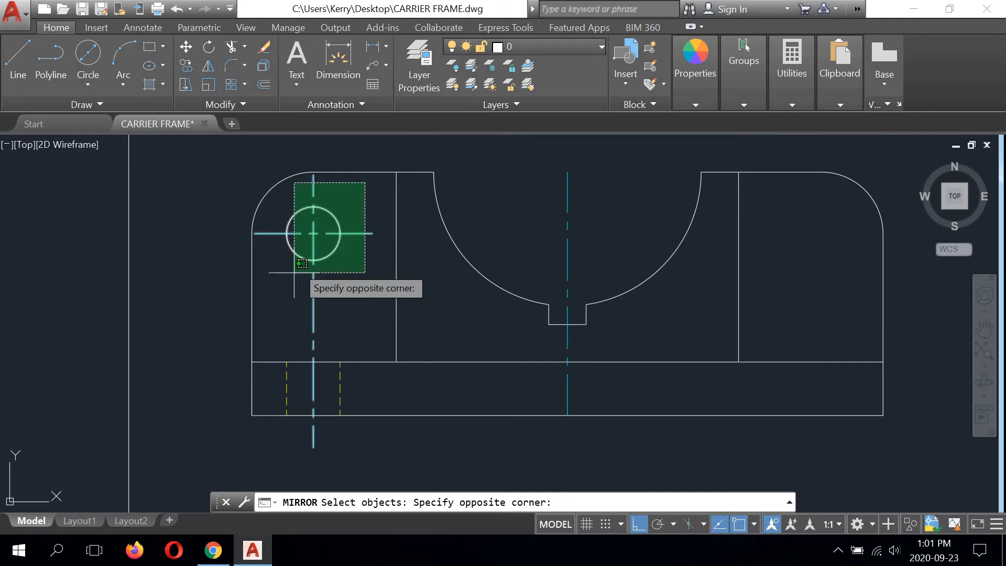
click(287, 288)
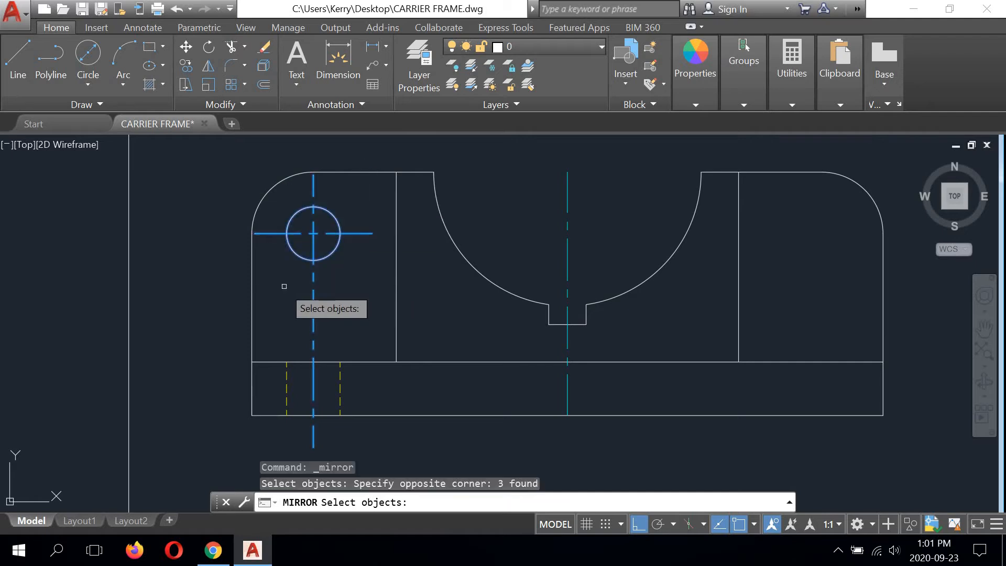
click(339, 373)
click(286, 387)
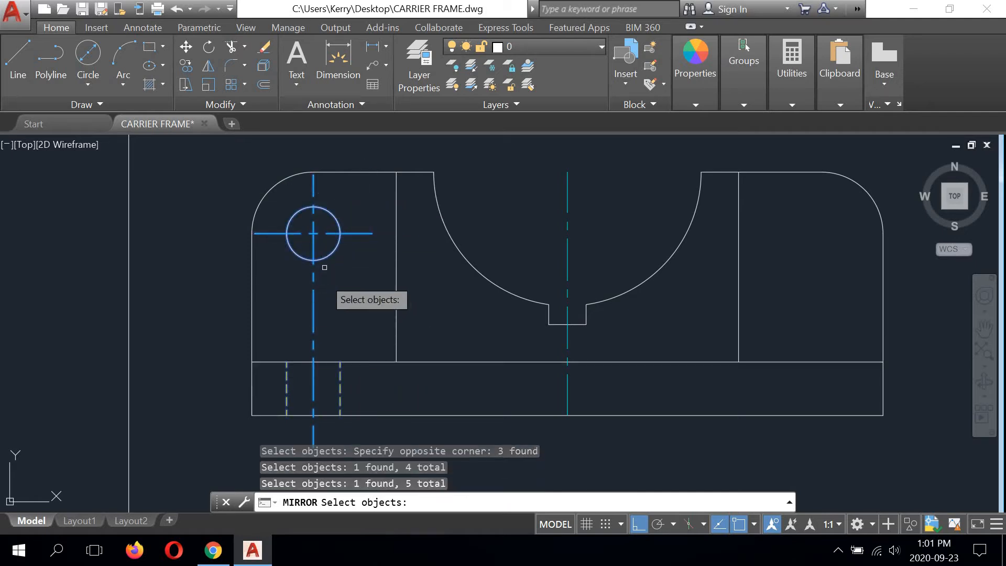
middle_drag(337, 284, 299, 285)
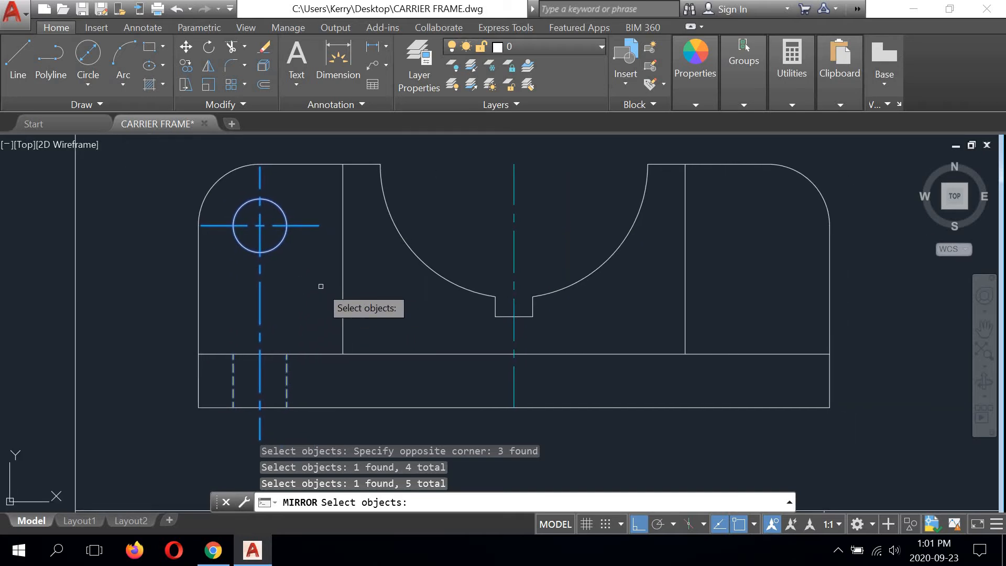
key(Return)
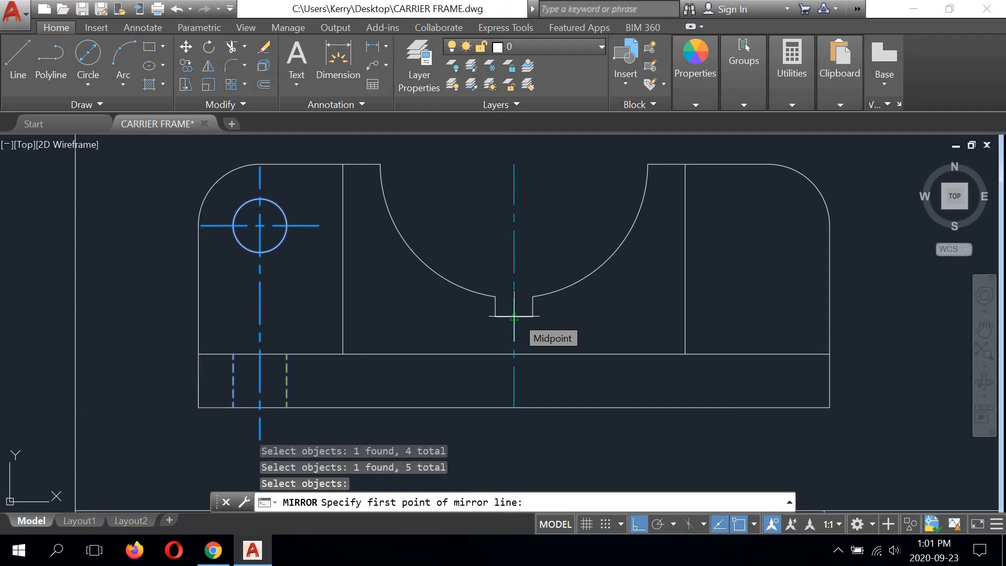
click(514, 316)
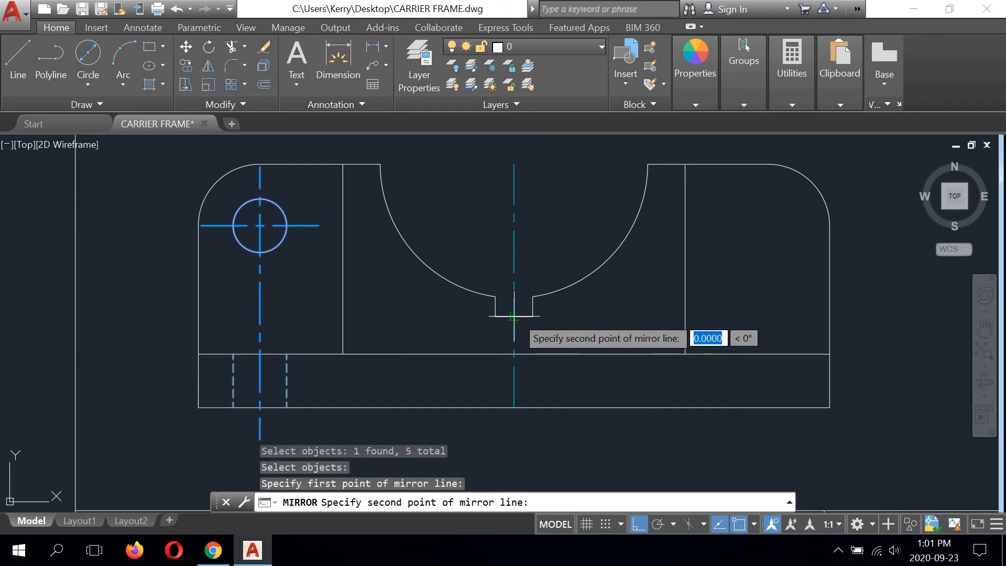
click(514, 164)
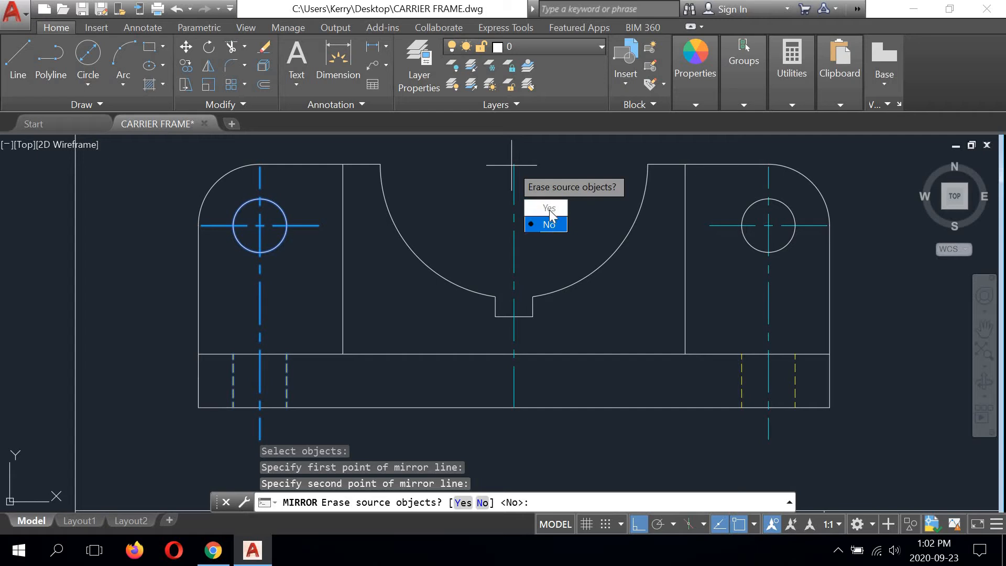
key(Return)
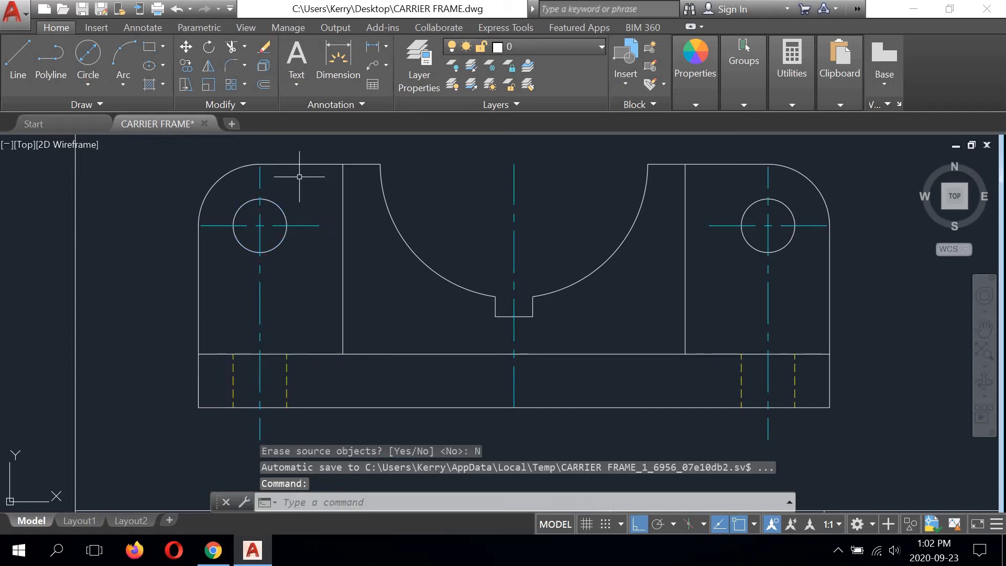
Step: Stretch the middle vertical centre line by 6 below the base and by 6 beyond its upper end
scroll(390, 293, down, 2)
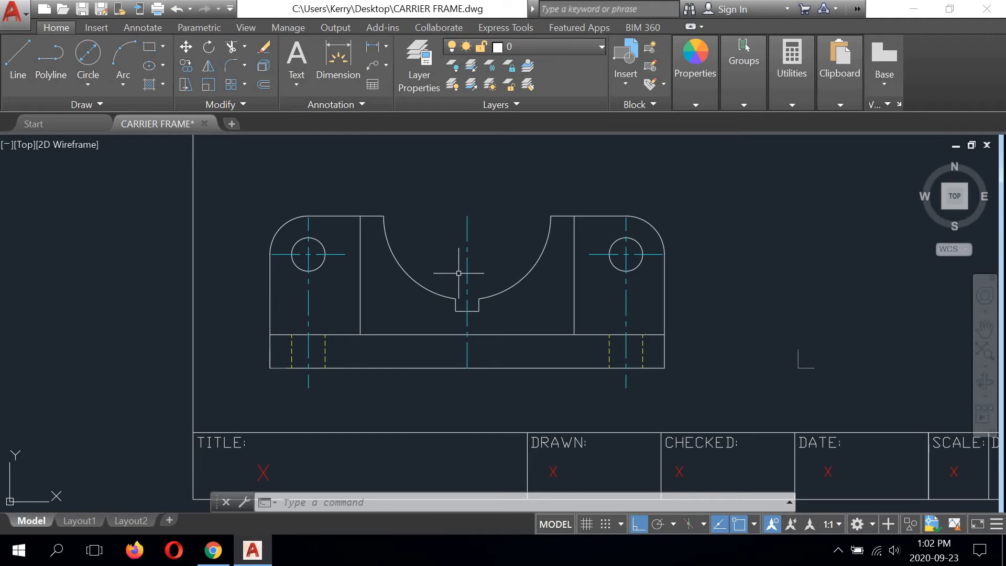
click(467, 355)
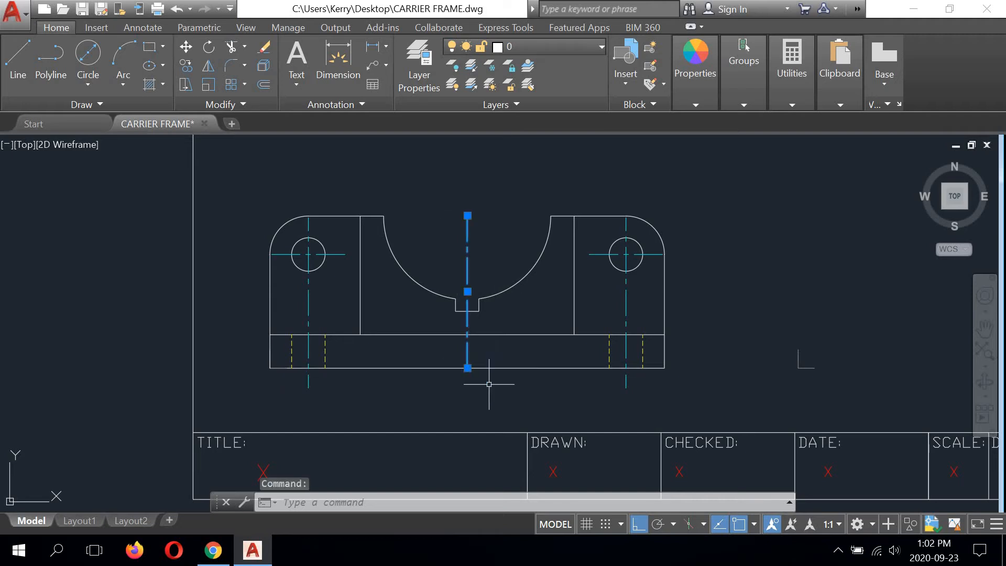
click(467, 368)
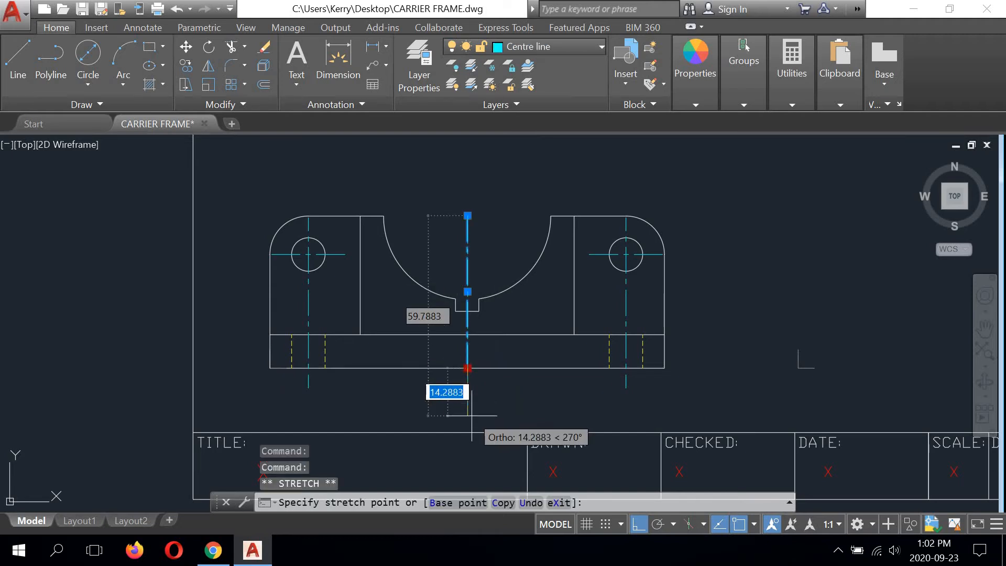
text(6)
key(Return)
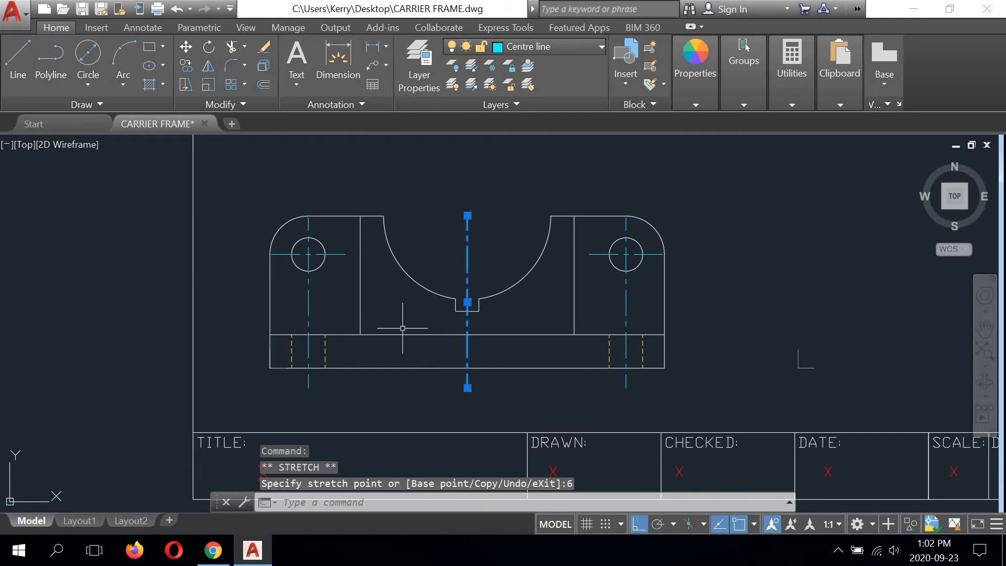
click(468, 215)
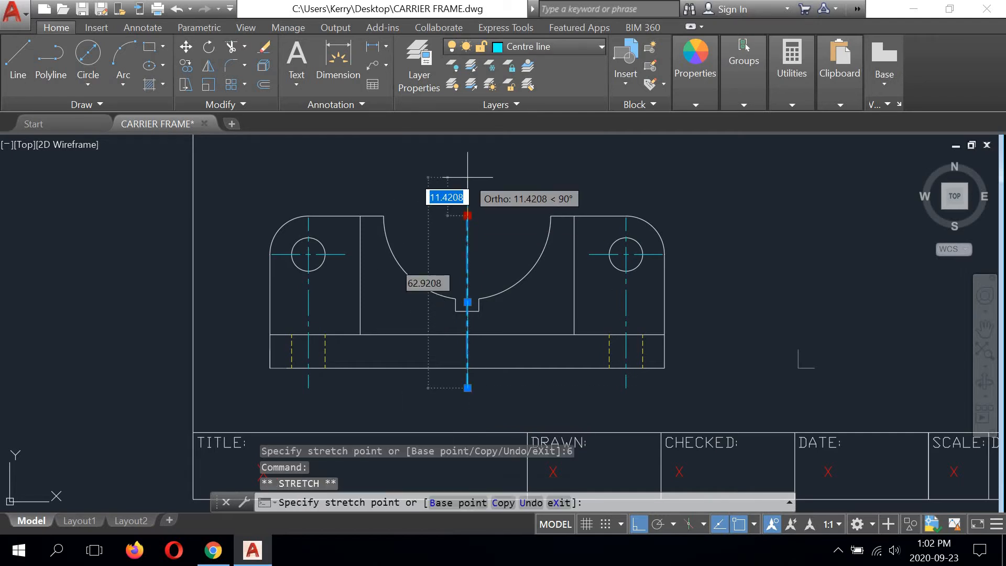
text(6)
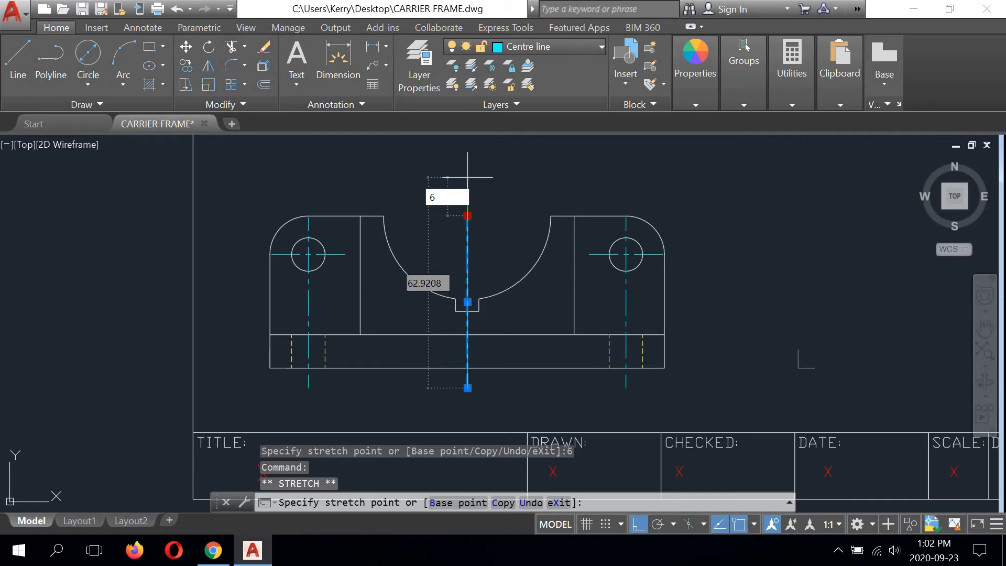
key(Return)
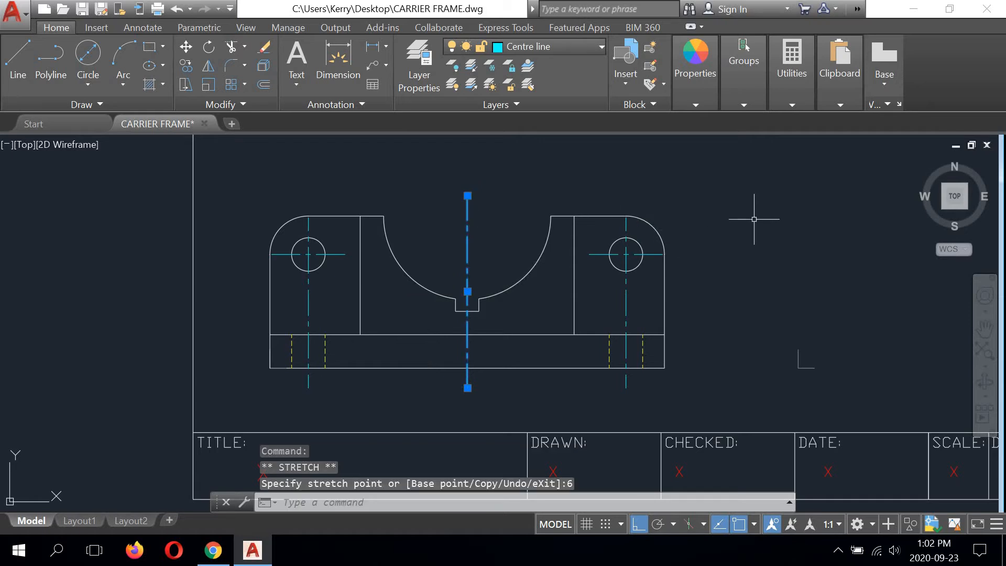
Step: Try to mirror the middle centre line about a horizontal axis, keeping the original, and erase the extra copy
text(mi)
key(Return)
key(Return)
key(Return)
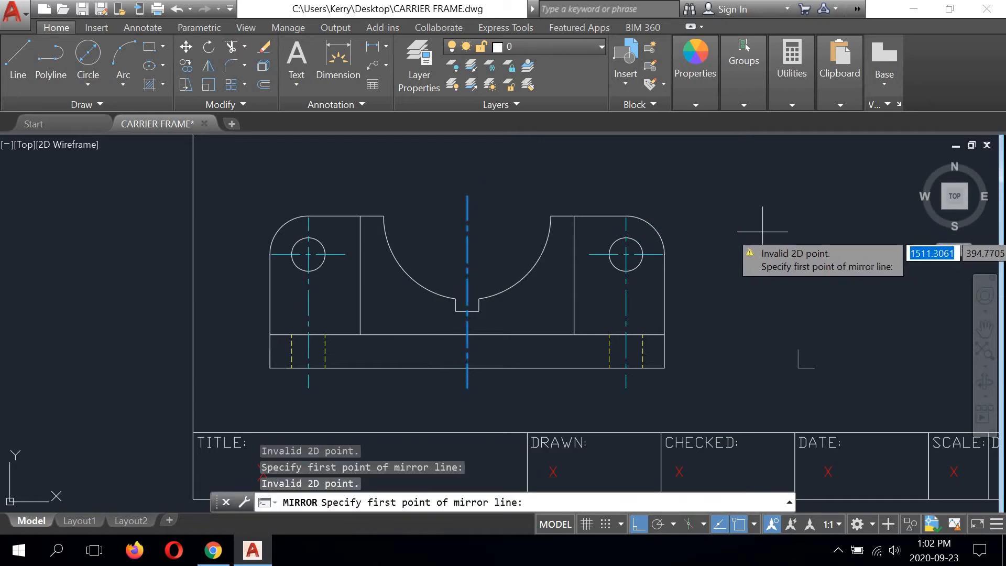
click(712, 203)
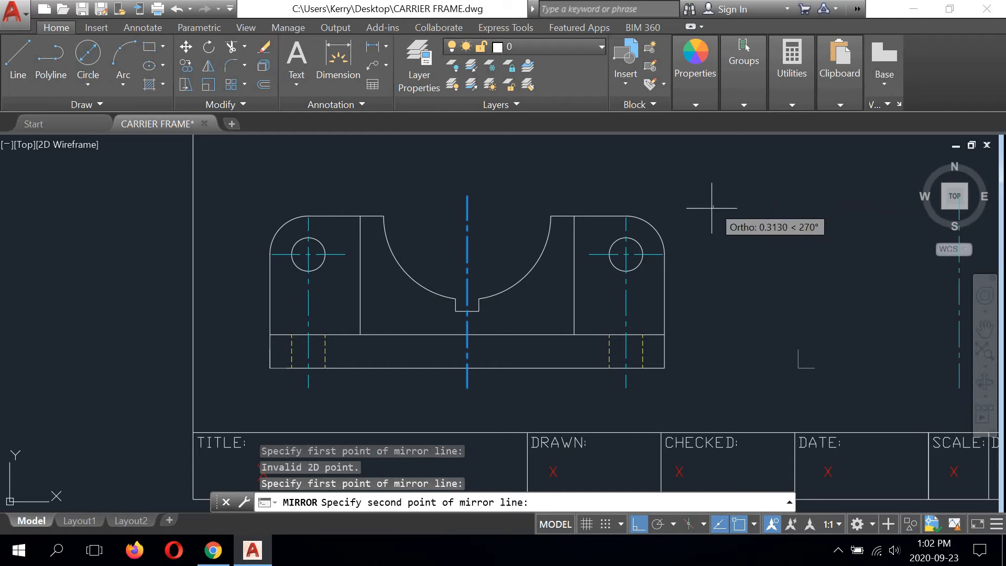
key(Return)
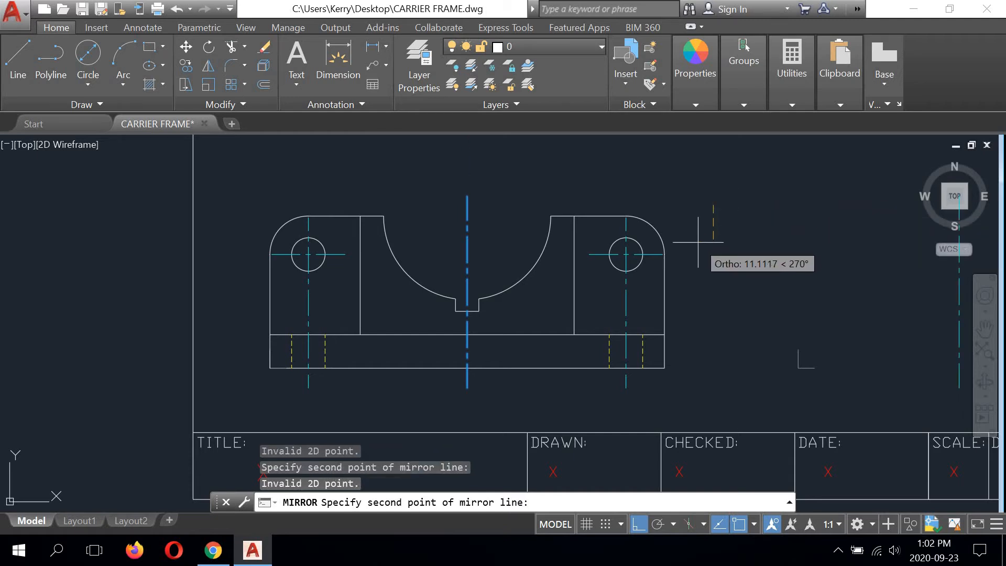
key(Return)
click(467, 160)
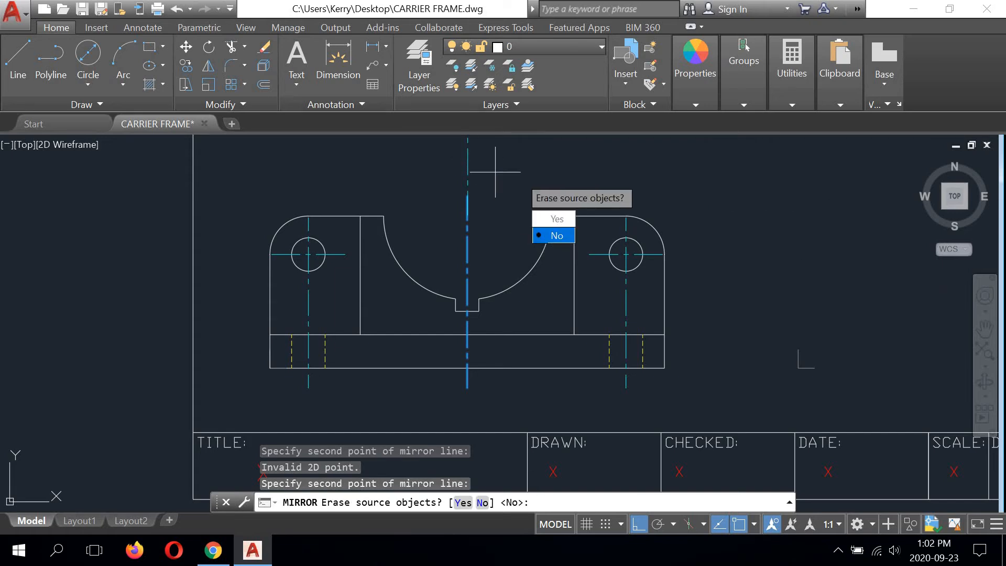
text(n)
key(Return)
click(466, 158)
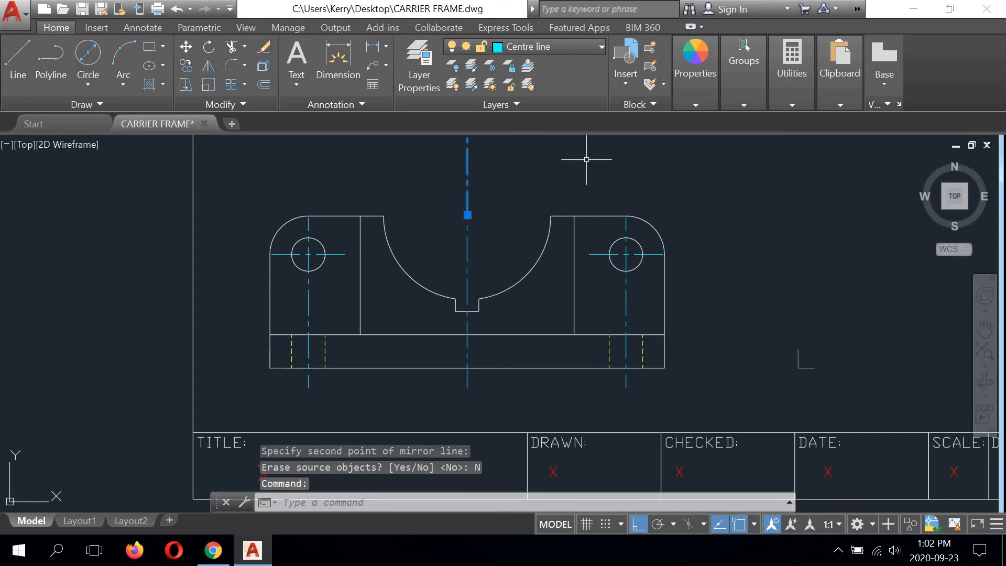
key(Delete)
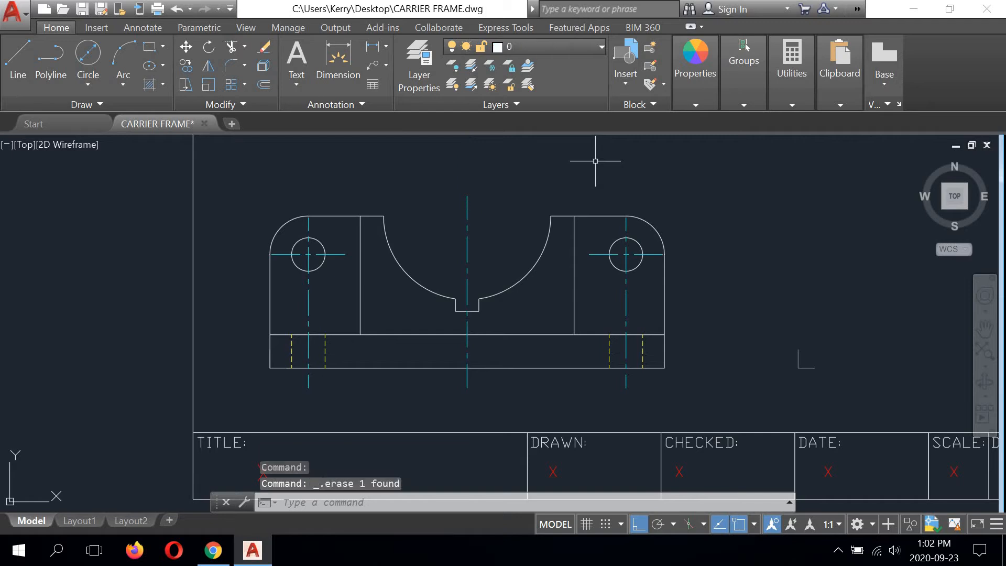
Step: Draw a vertical line 56 long upward from the corner mark above the carrier frame view
scroll(513, 269, down, 5)
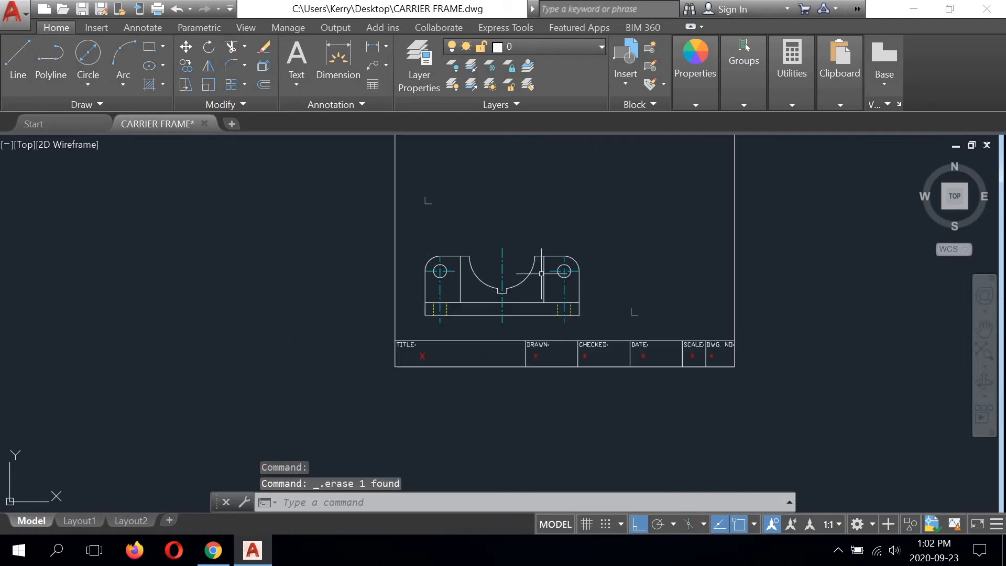
scroll(419, 248, up, 2)
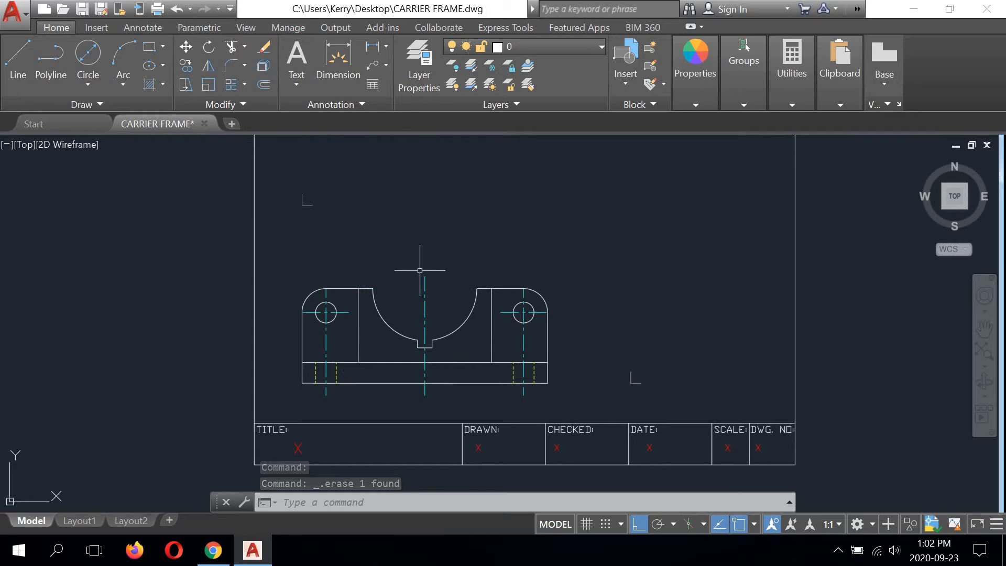
scroll(420, 270, up, 2)
scroll(419, 267, down, 2)
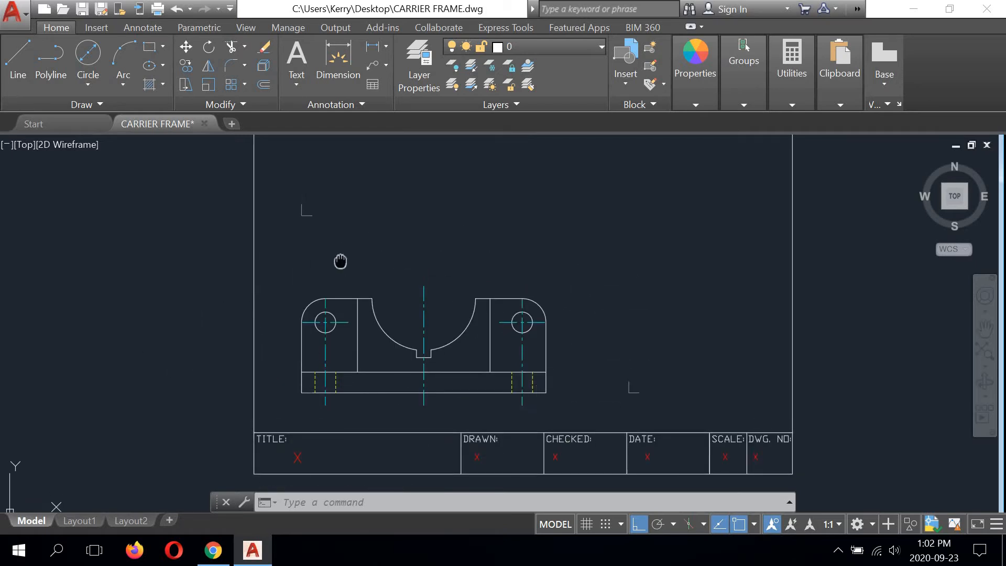
middle_drag(339, 260, 333, 307)
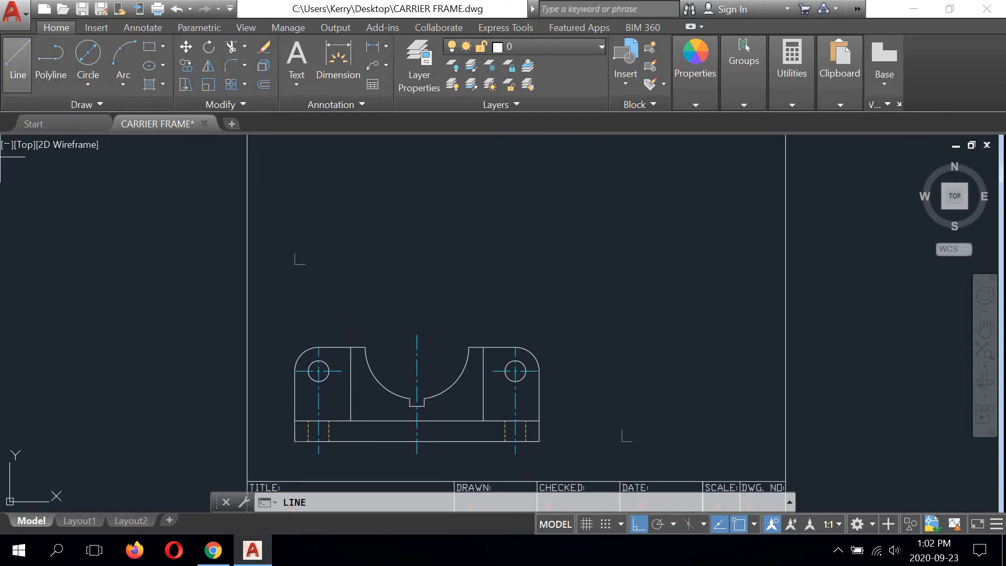
scroll(295, 264, up, 6)
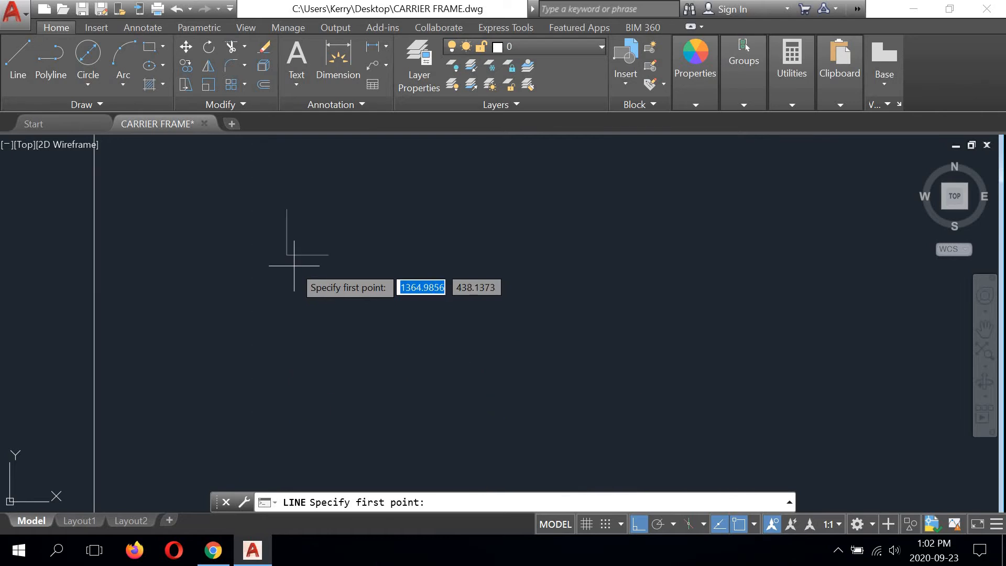
click(291, 259)
scroll(292, 262, down, 2)
scroll(292, 294, down, 6)
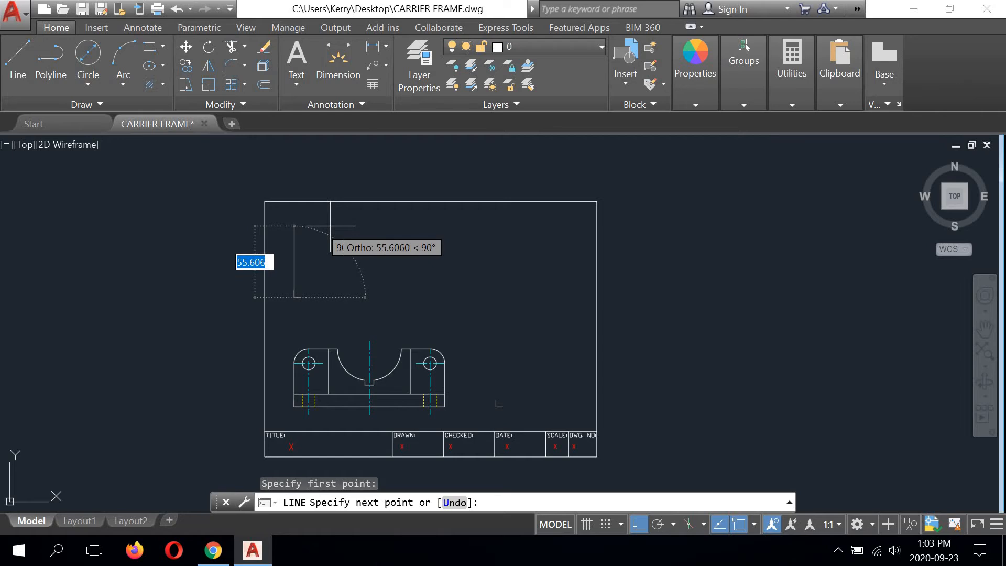
text(56)
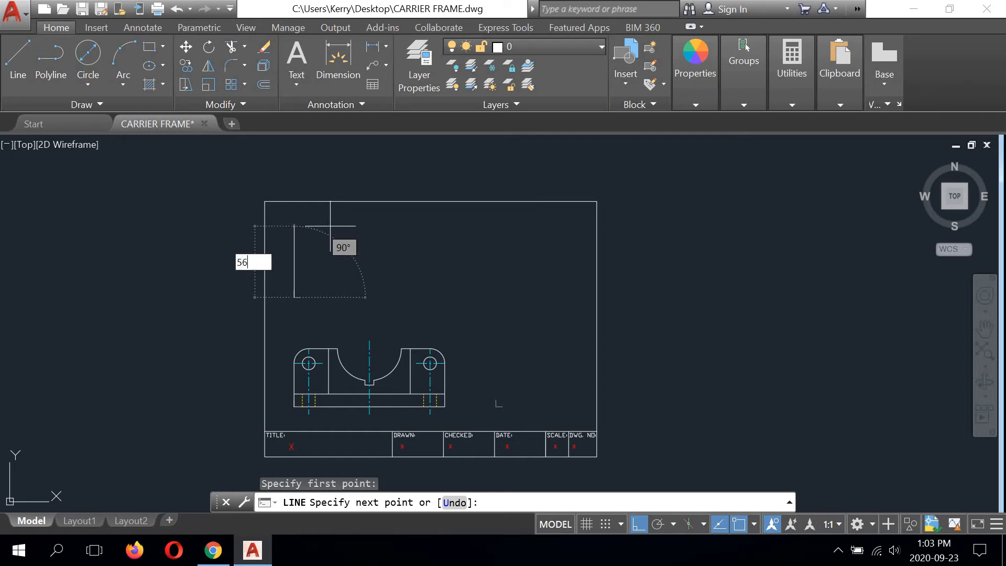
key(Return)
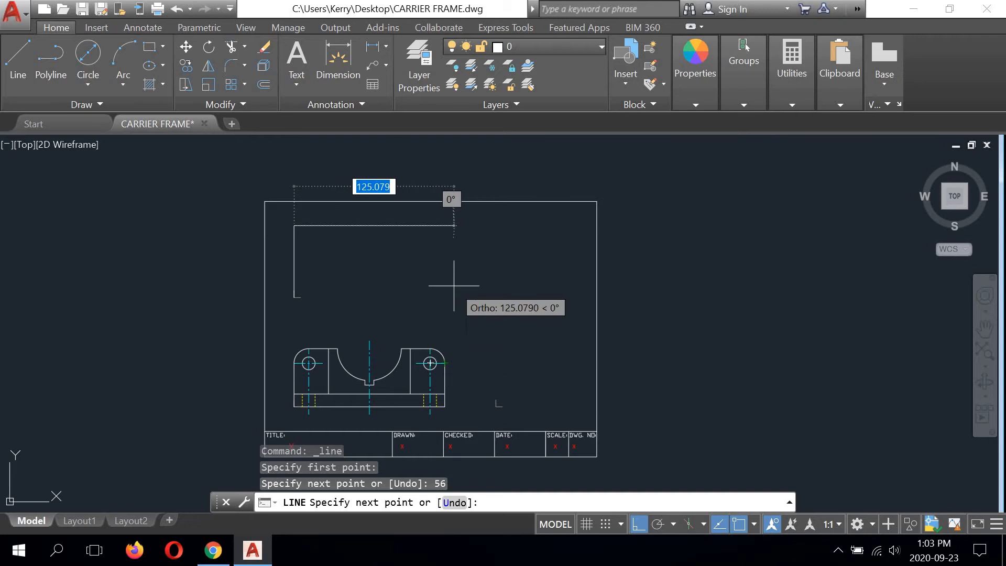
Step: Complete the upper view's outline as a closed rectangle 118 wide and 56 high, aligned with the front view's right edge
scroll(461, 402, up, 4)
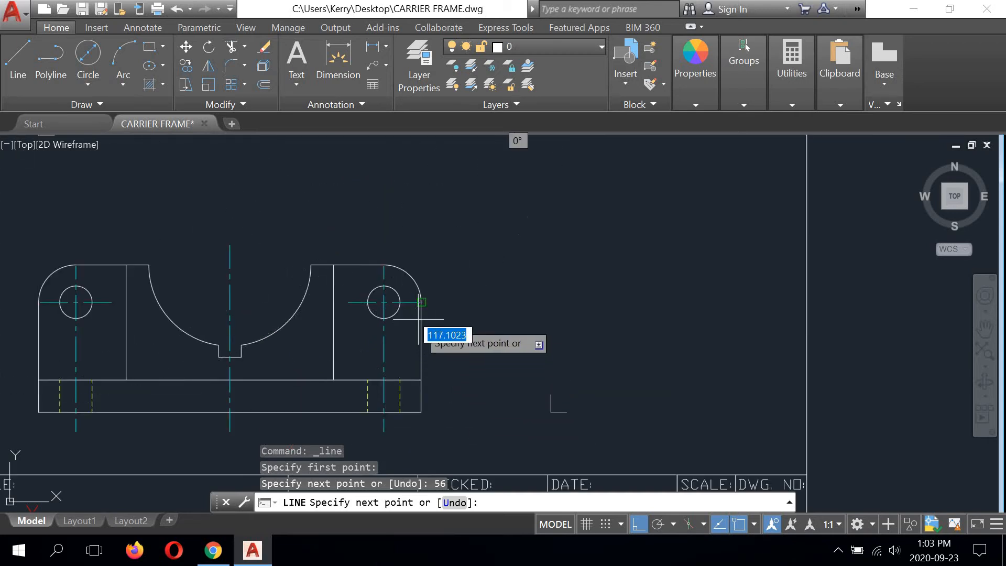
scroll(421, 302, up, 5)
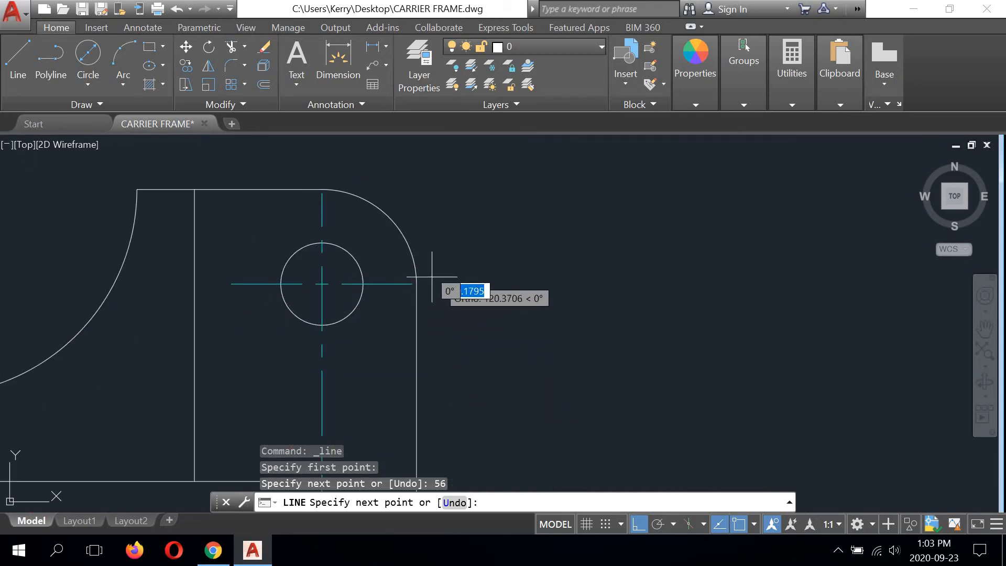
scroll(406, 284, up, 4)
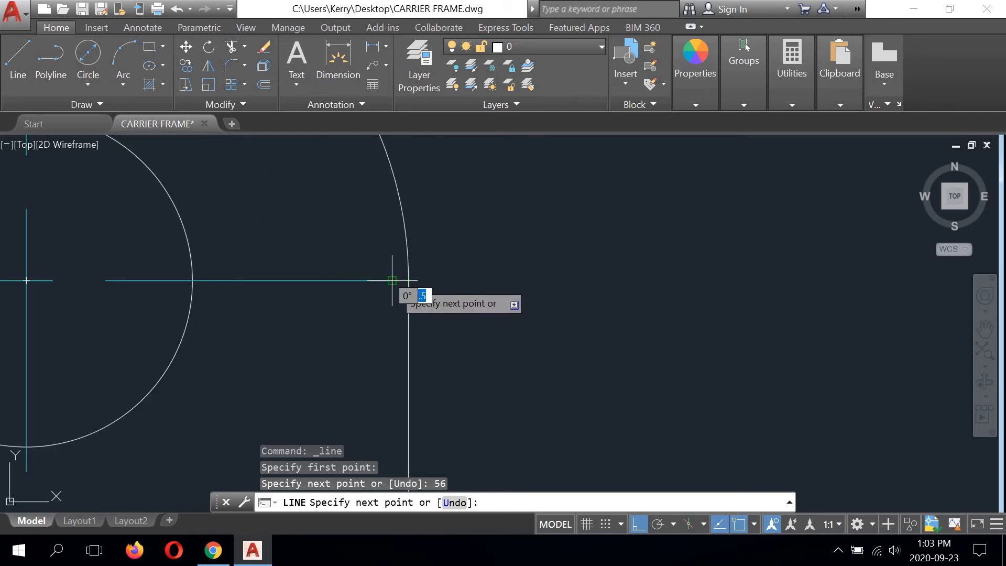
scroll(414, 287, down, 6)
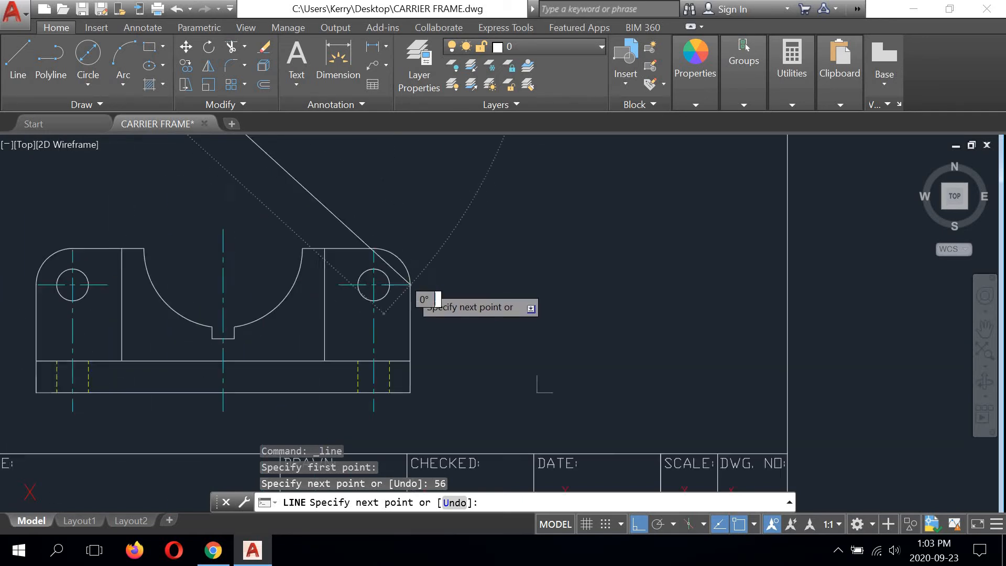
middle_drag(417, 227, 439, 317)
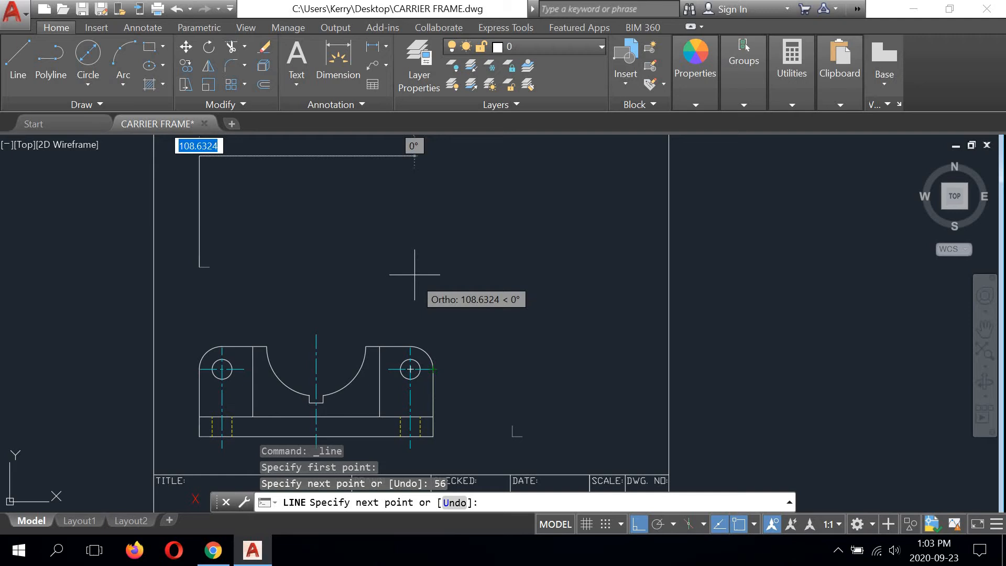
click(432, 214)
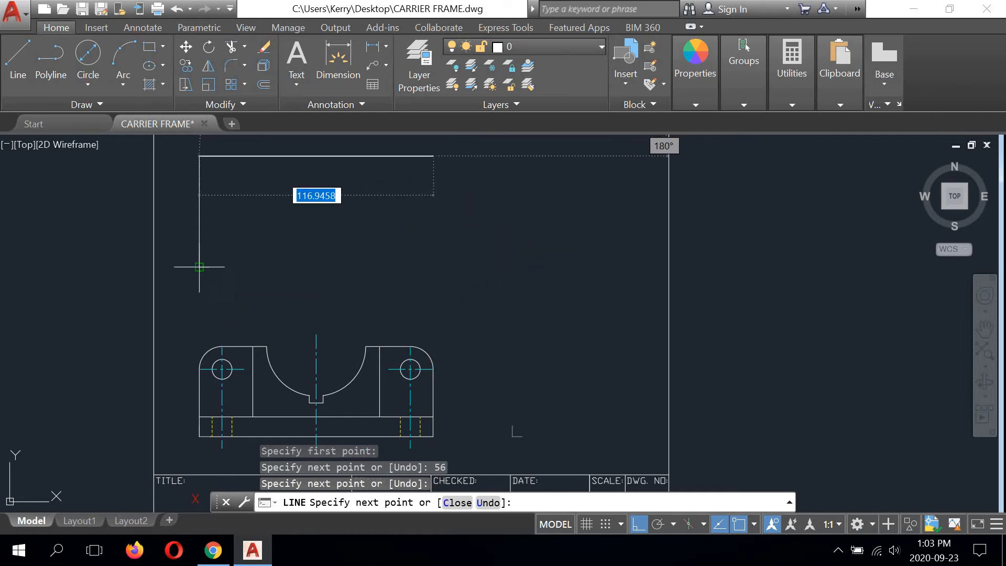
click(404, 264)
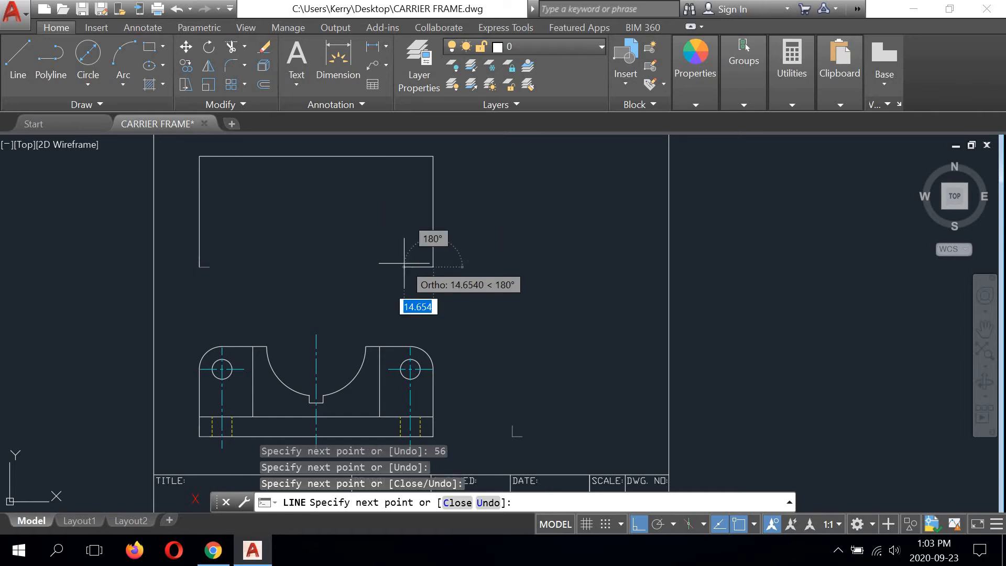
text(c)
key(Return)
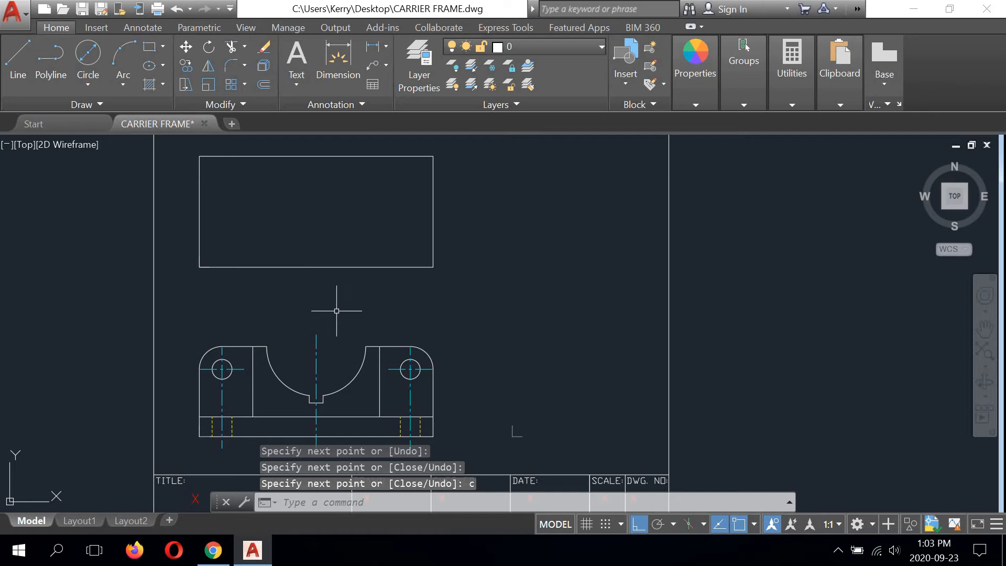
Step: Draw a vertical projection line 96 long from the top of the front view's left inner line to the rectangle's upper edge
mouse_move(336, 311)
middle_down()
mouse_move(312, 309)
mouse_move(353, 322)
middle_up()
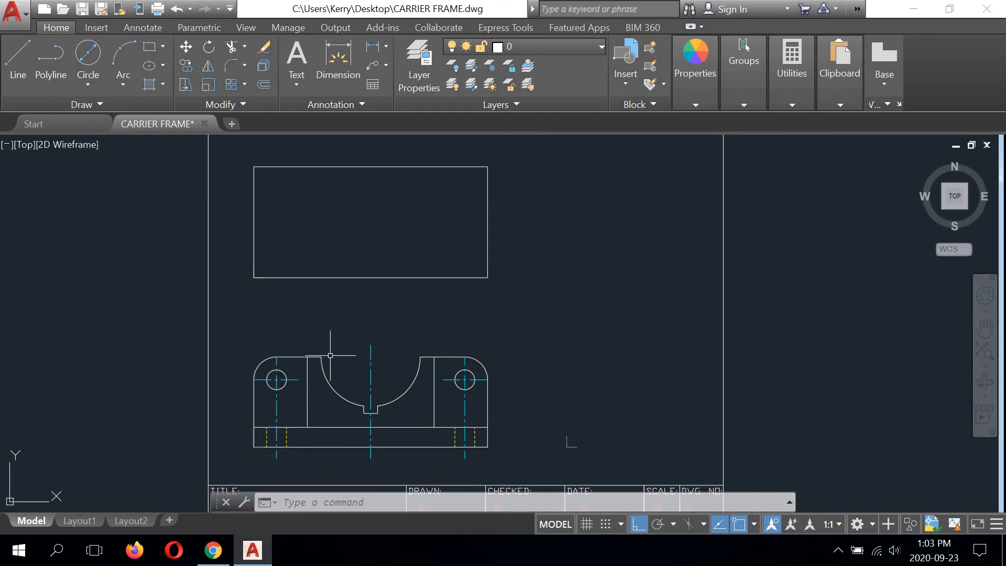
click(18, 60)
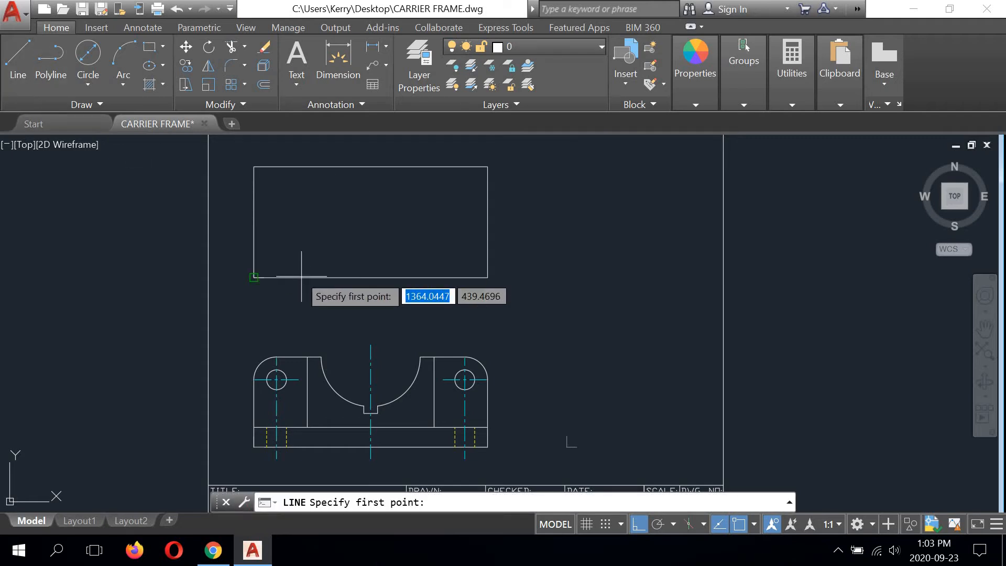
click(307, 357)
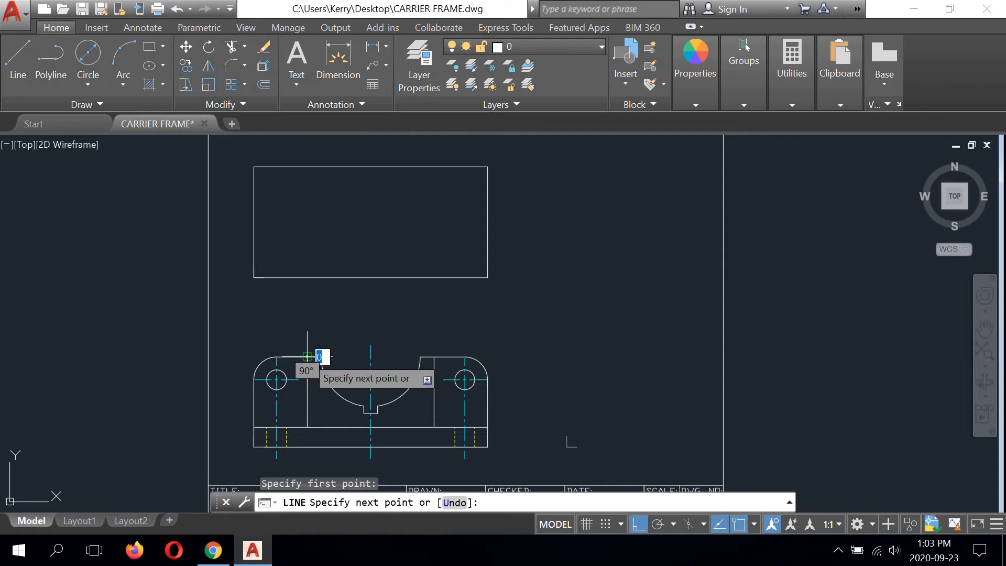
click(306, 166)
right_click(344, 188)
click(377, 197)
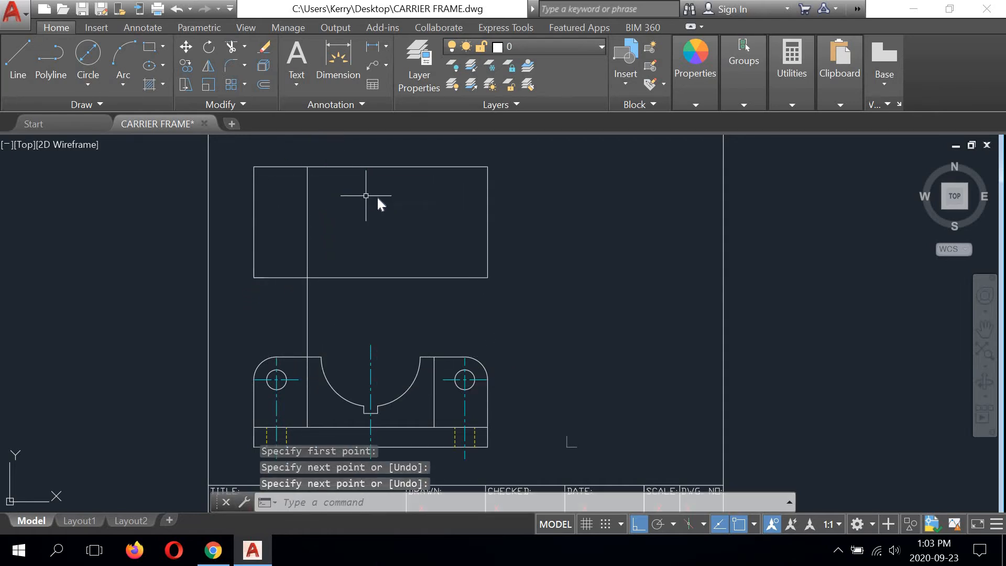
Step: Draw a vertical projection line 96 long from the top of the front view's right inner line to the rectangle's upper edge
right_click(366, 197)
click(377, 204)
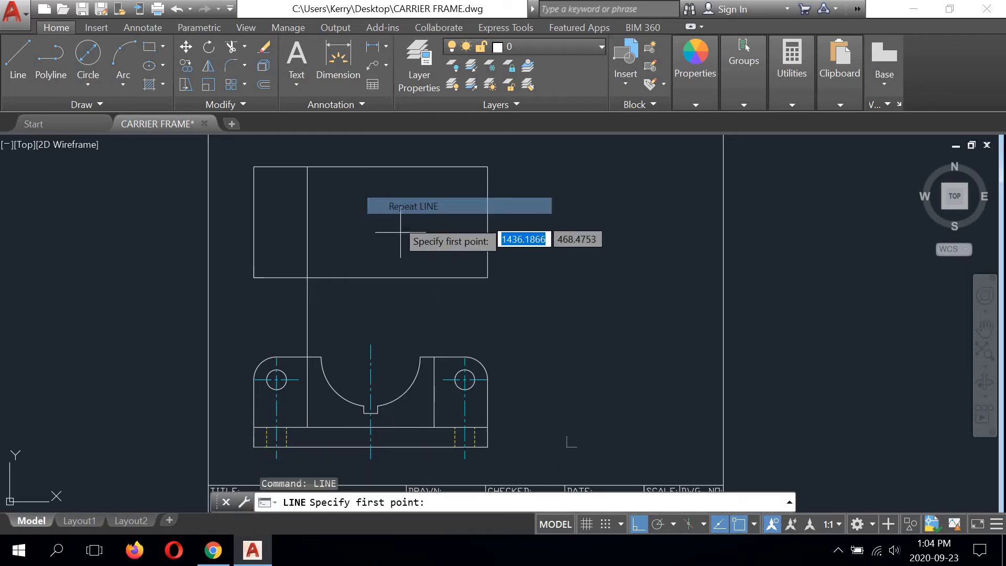
click(433, 357)
click(434, 167)
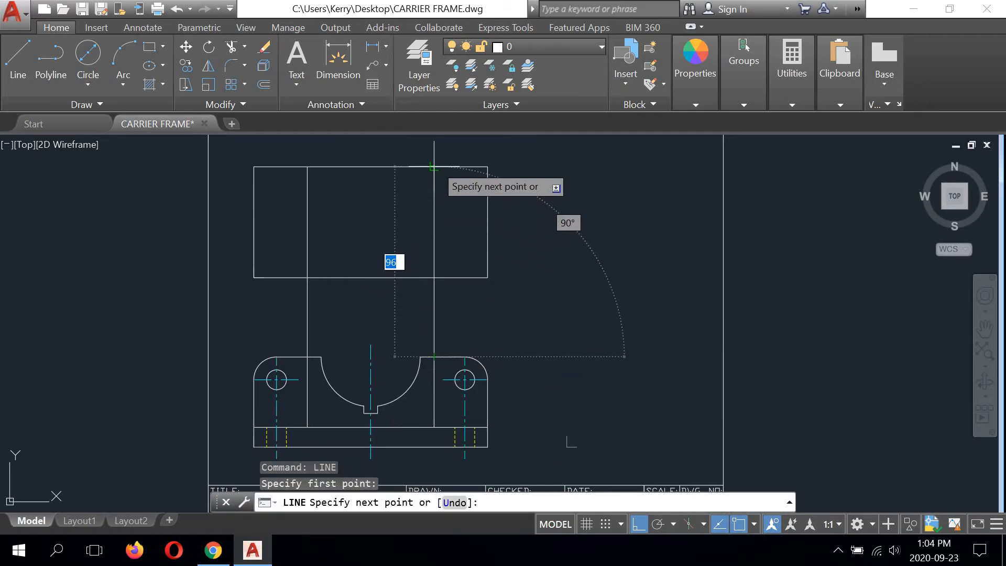
right_click(540, 189)
click(559, 196)
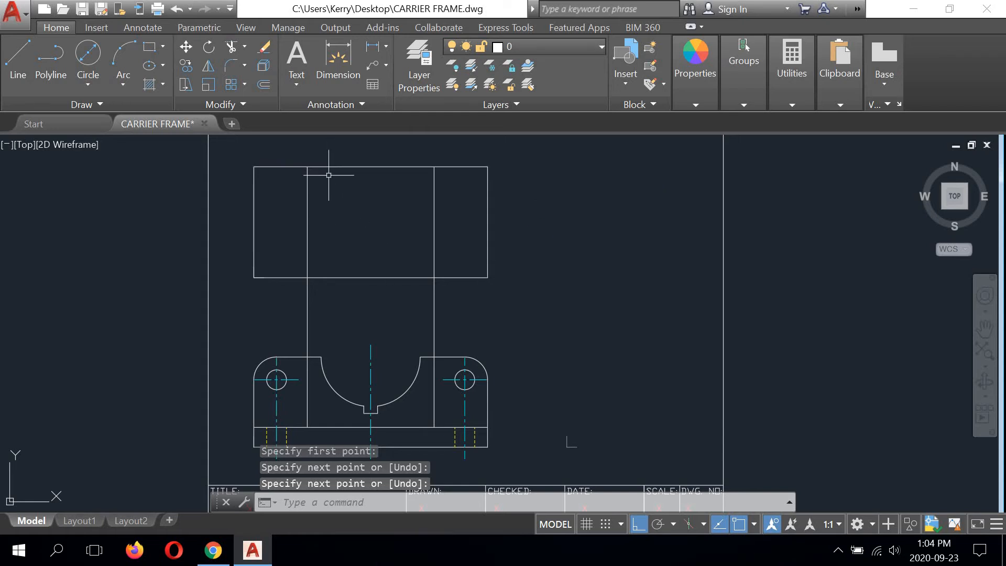
Step: Offset the rectangle's upper edge by 10 towards its inside
click(264, 84)
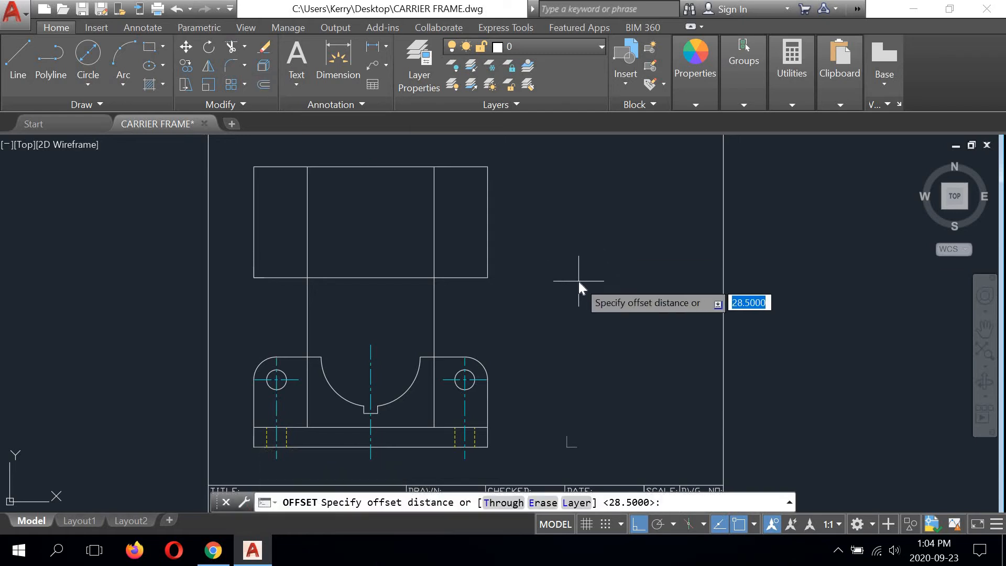
text(10)
key(Return)
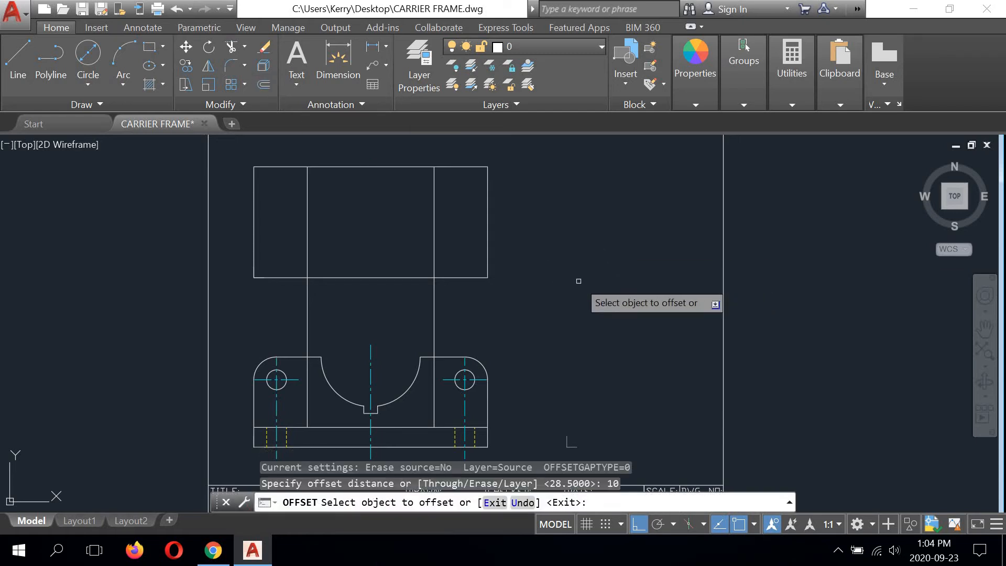
click(389, 166)
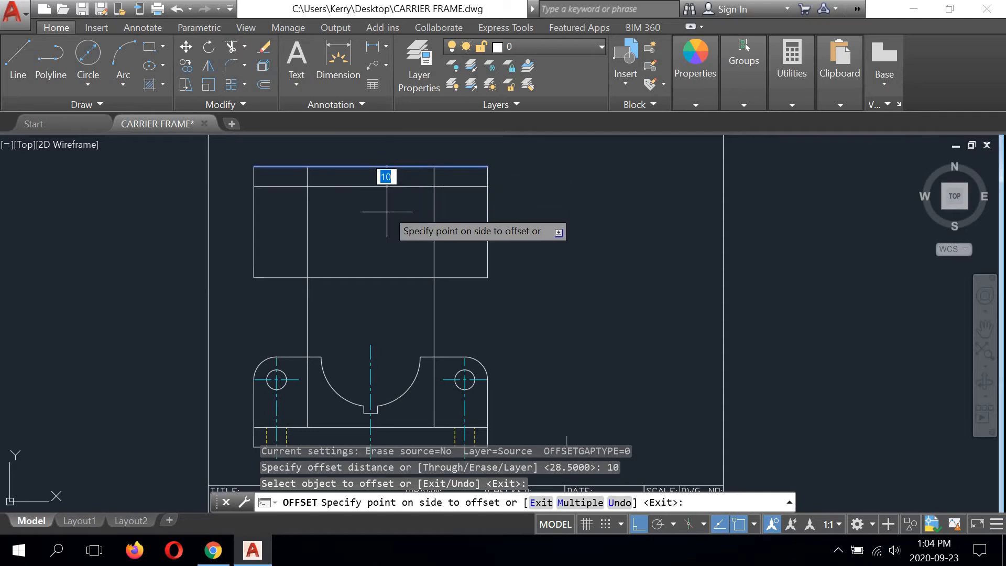
click(381, 226)
right_click(599, 178)
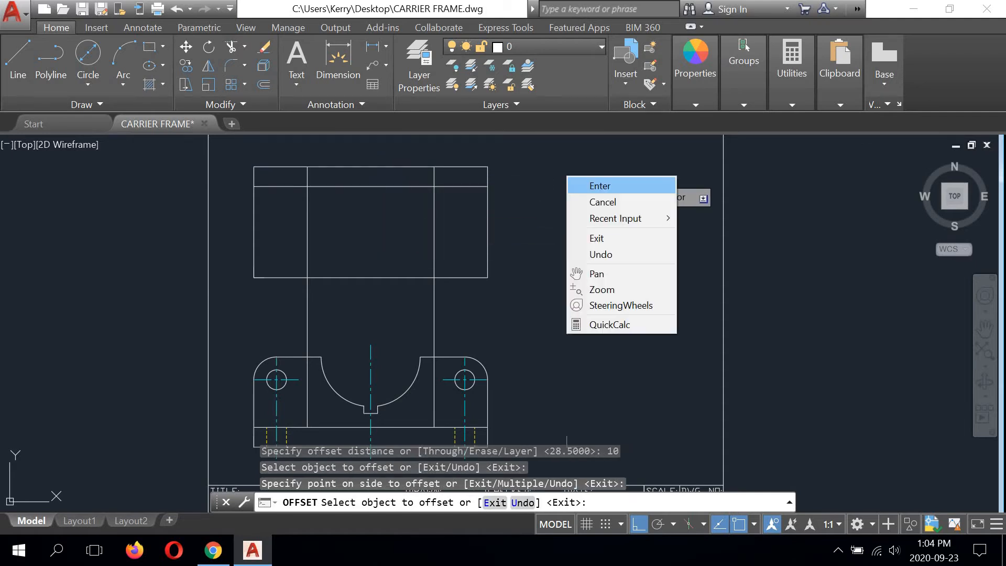
click(602, 186)
Step: Stretch the upper ends of both vertical projection lines down by 10 to the offset line
scroll(306, 168, up, 2)
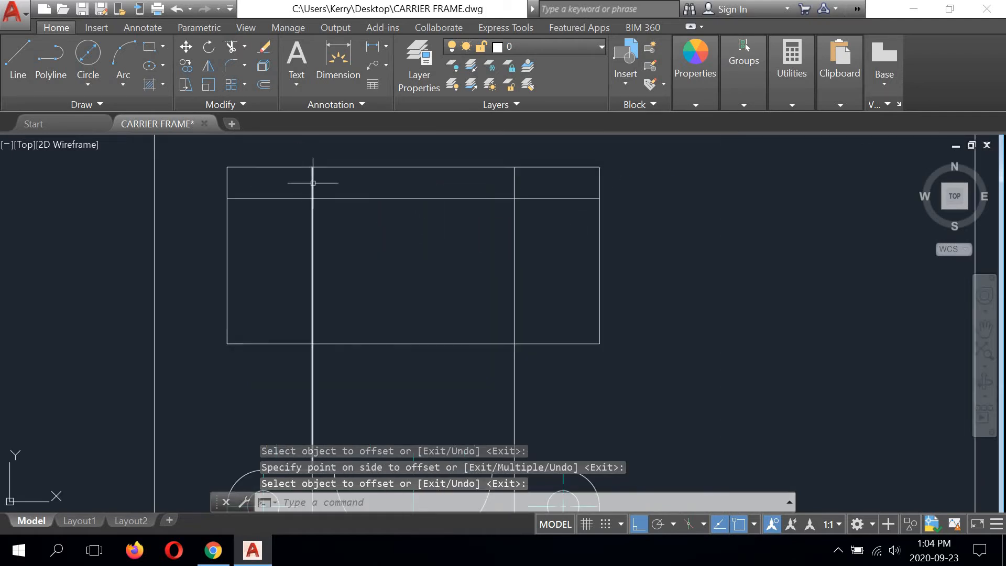
key(Return)
click(312, 183)
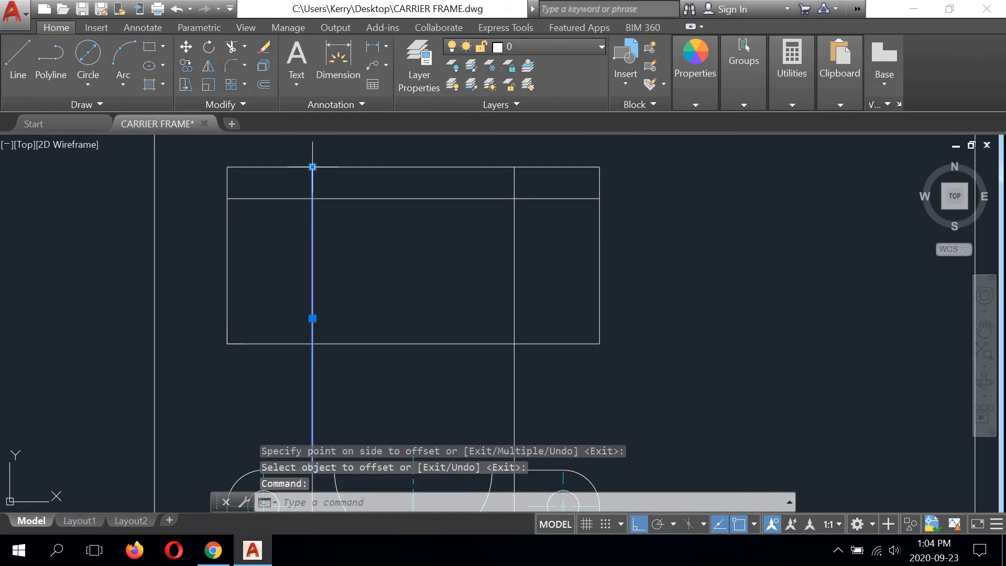
click(312, 166)
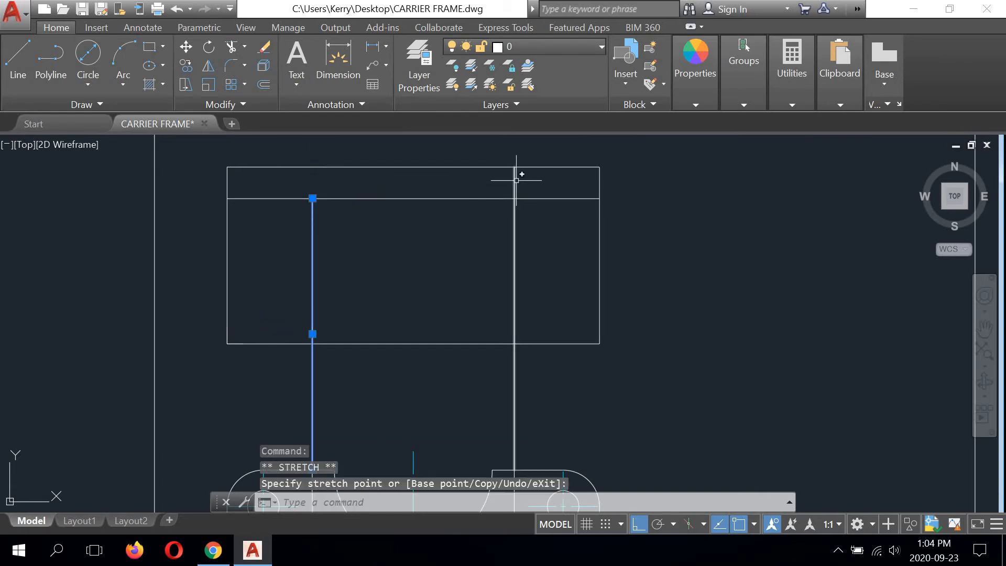
click(312, 198)
click(514, 180)
click(514, 166)
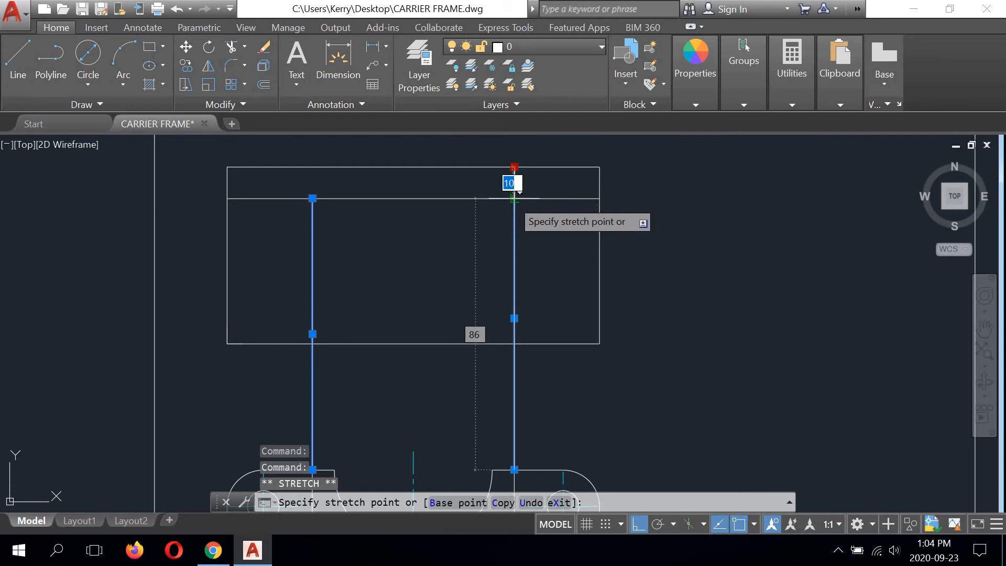
scroll(395, 263, down, 3)
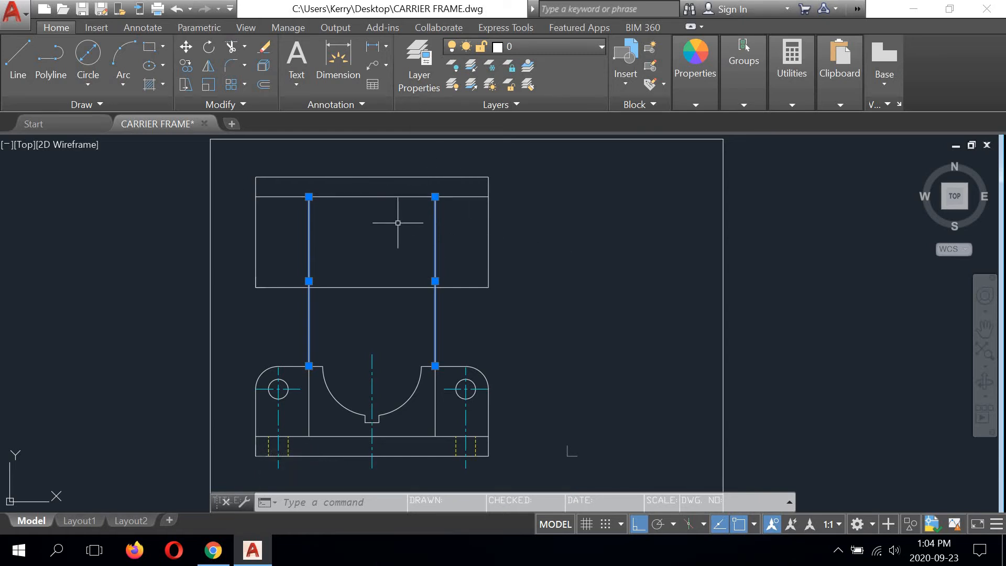
text(o)
key(Return)
right_click(548, 212)
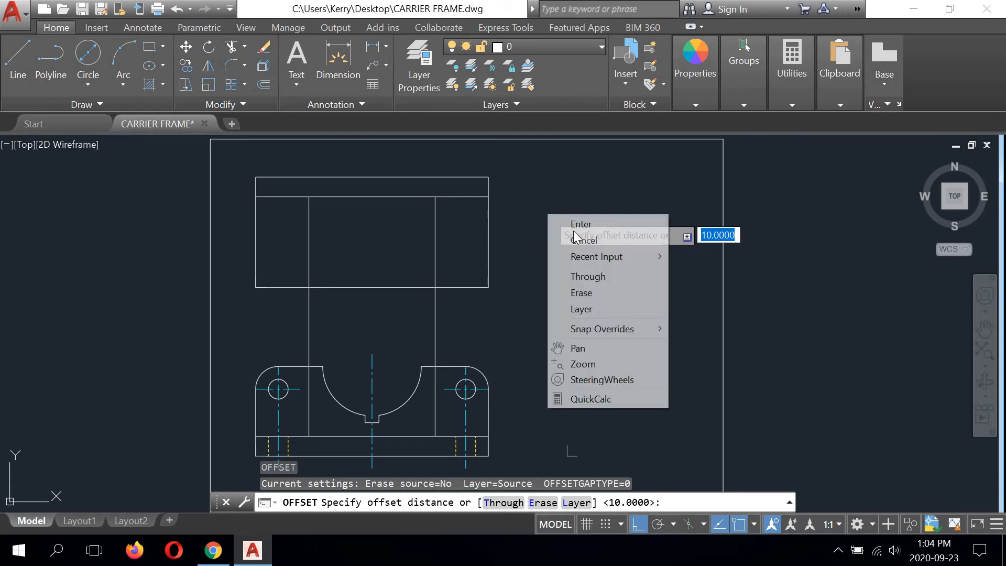
click(571, 236)
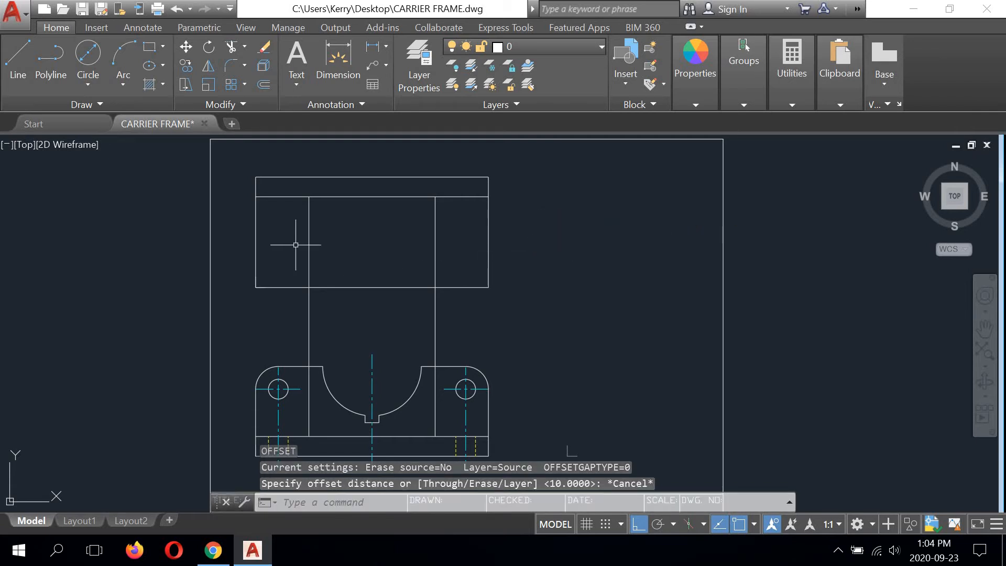
Step: Trim both projection lines below the rectangle, using its lower edge as the cutting edge
middle_drag(353, 254, 364, 241)
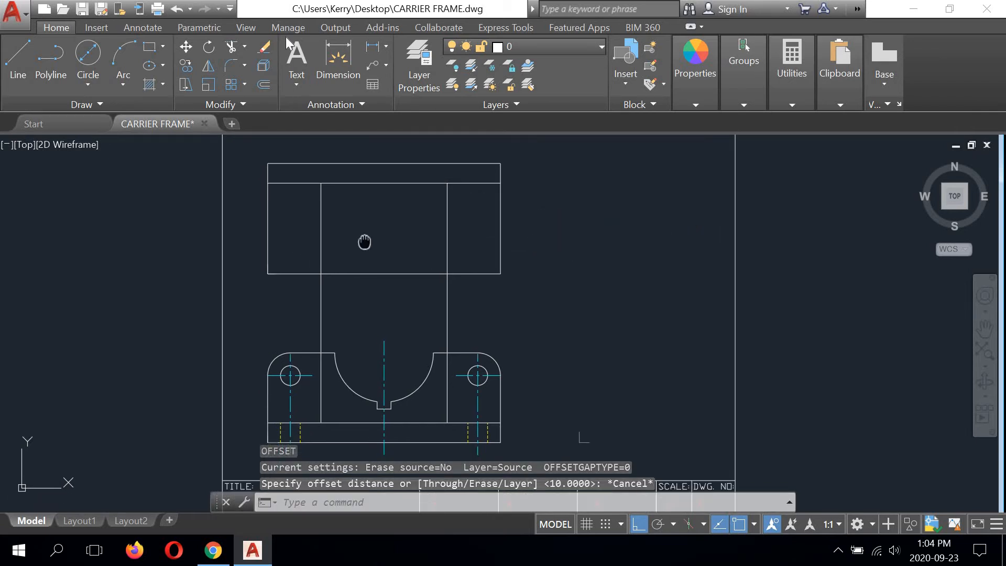
click(231, 46)
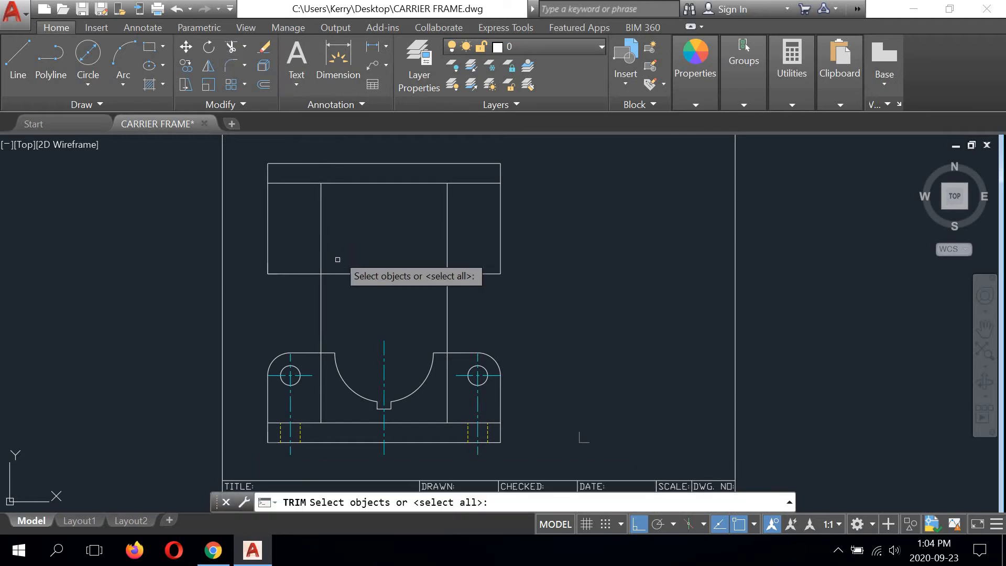
click(338, 272)
right_click(320, 286)
click(320, 287)
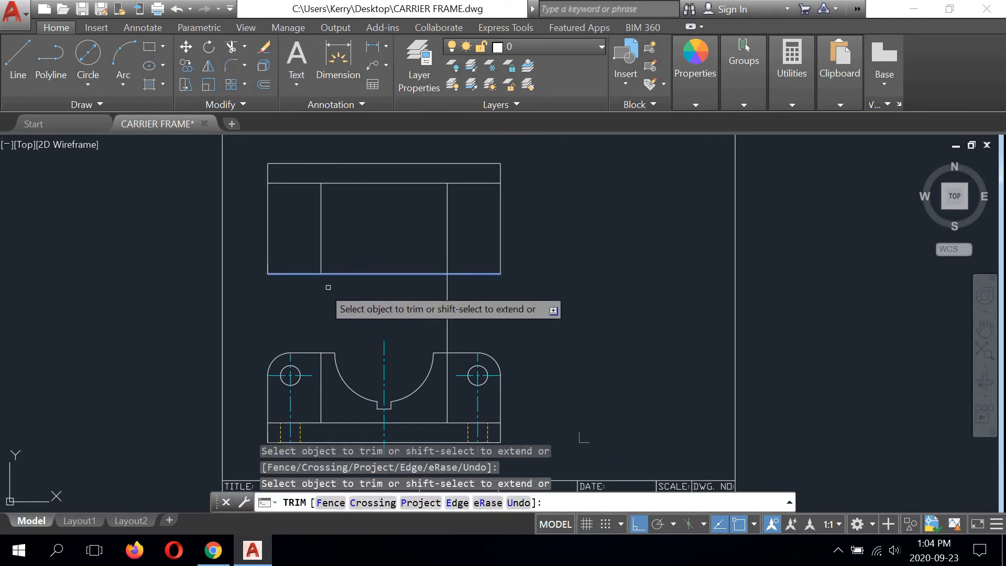
click(450, 291)
click(441, 286)
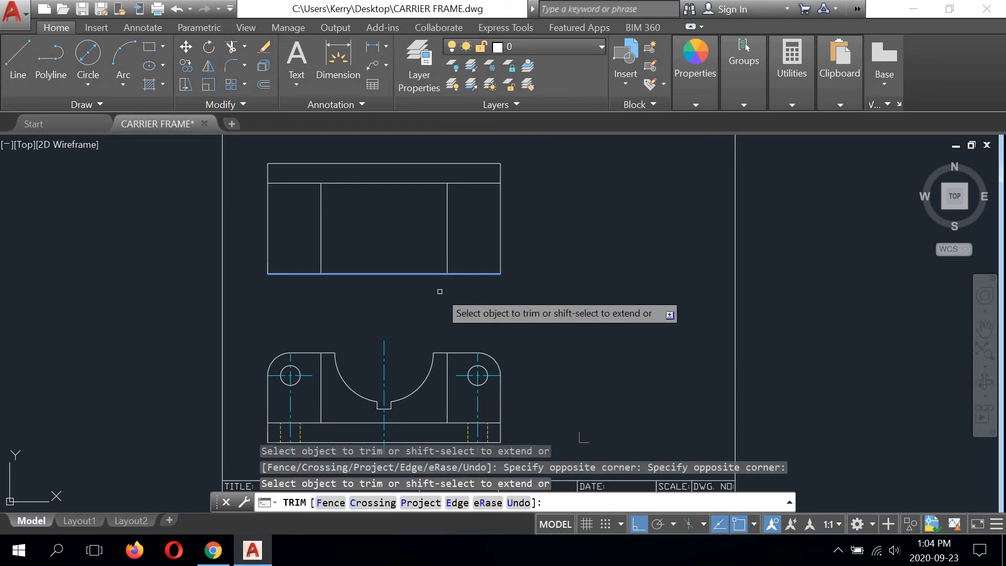
right_click(559, 257)
click(569, 258)
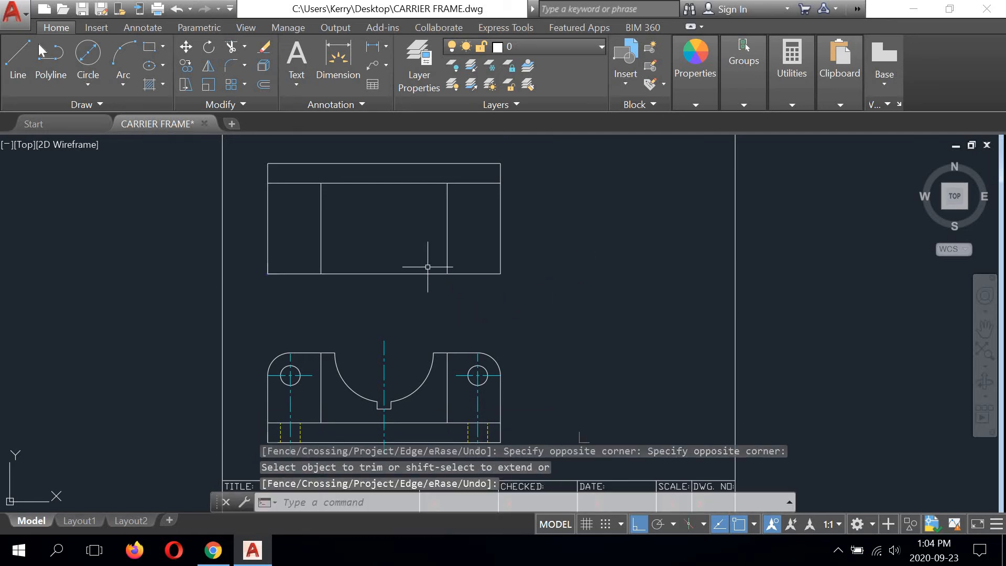
Step: Draw a vertical line 86 long from the left end of the front view's semicircular cutout to the upper view's offset line
click(27, 50)
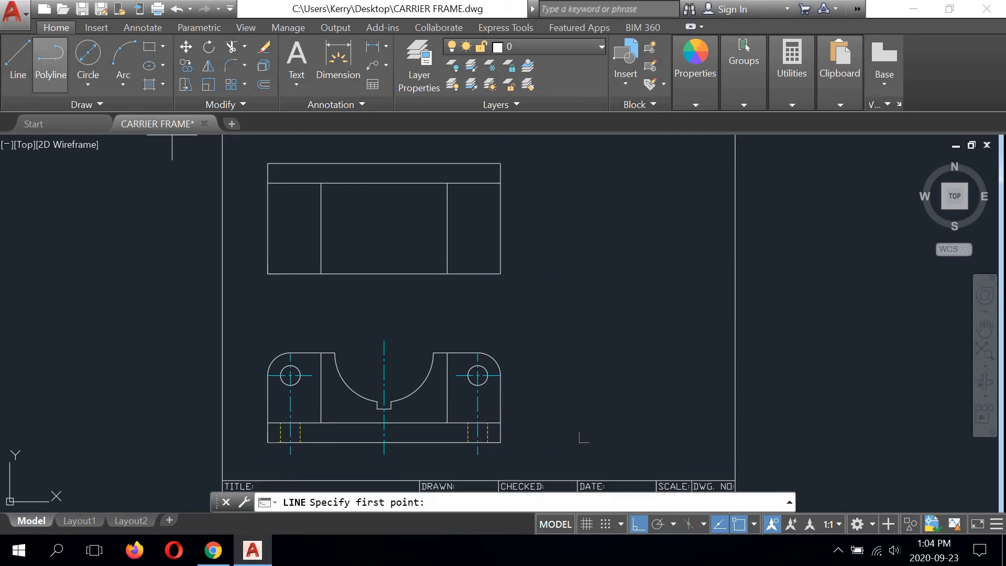
click(335, 352)
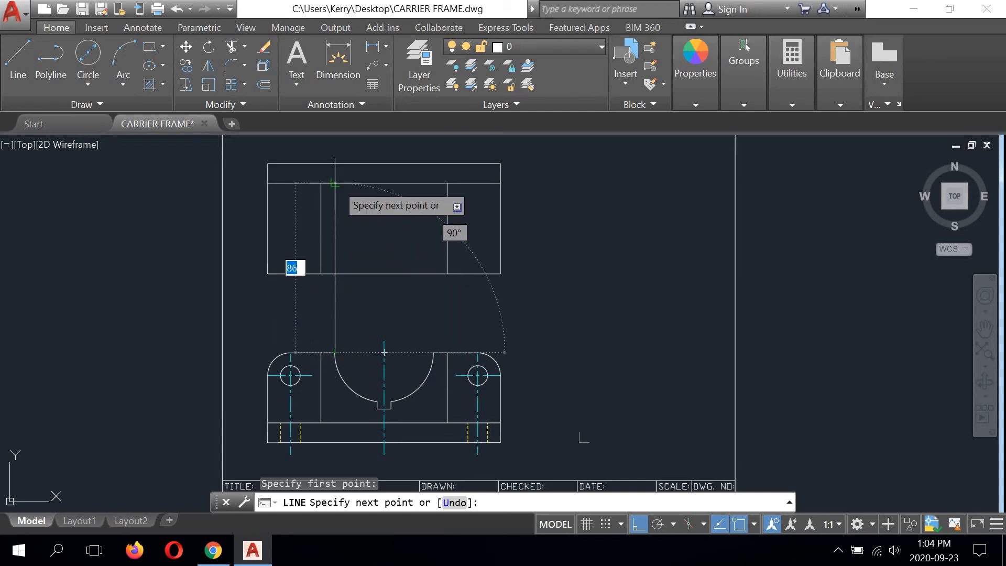
right_click(373, 197)
click(401, 207)
Step: Draw a vertical line from the right end of the front view's semicircular cutout up to the upper view's offset line
right_click(440, 315)
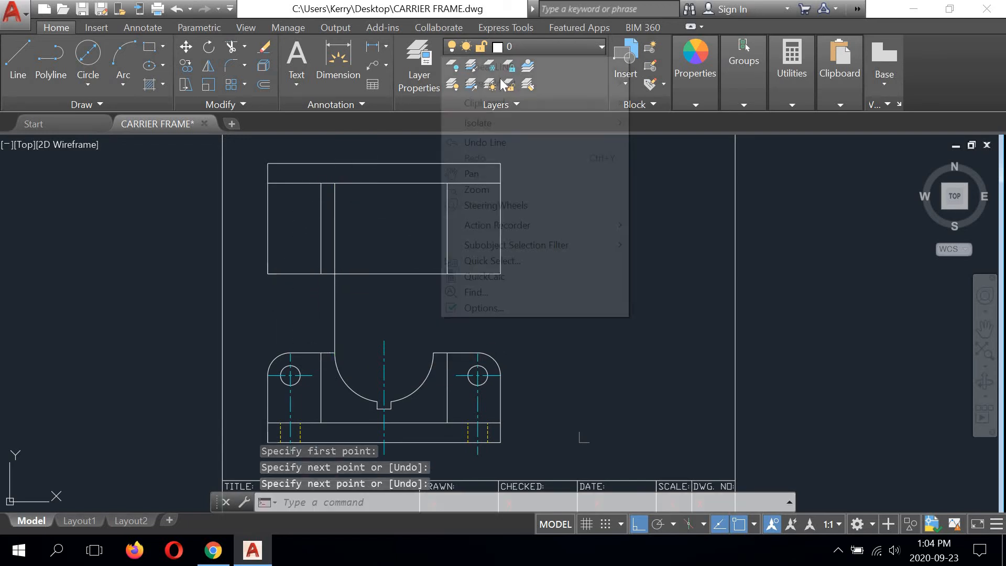
click(495, 67)
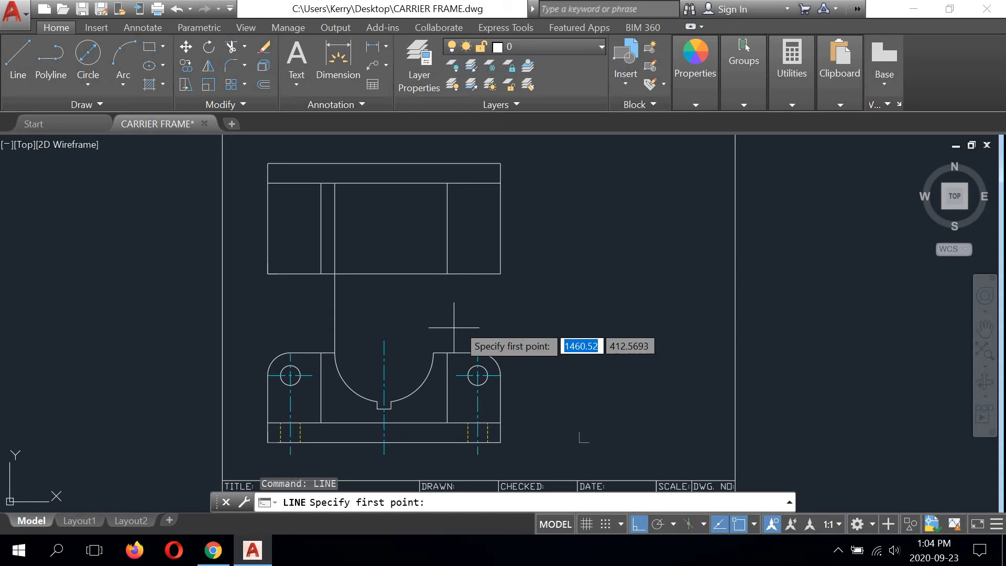
click(433, 352)
click(432, 183)
right_click(553, 182)
click(602, 205)
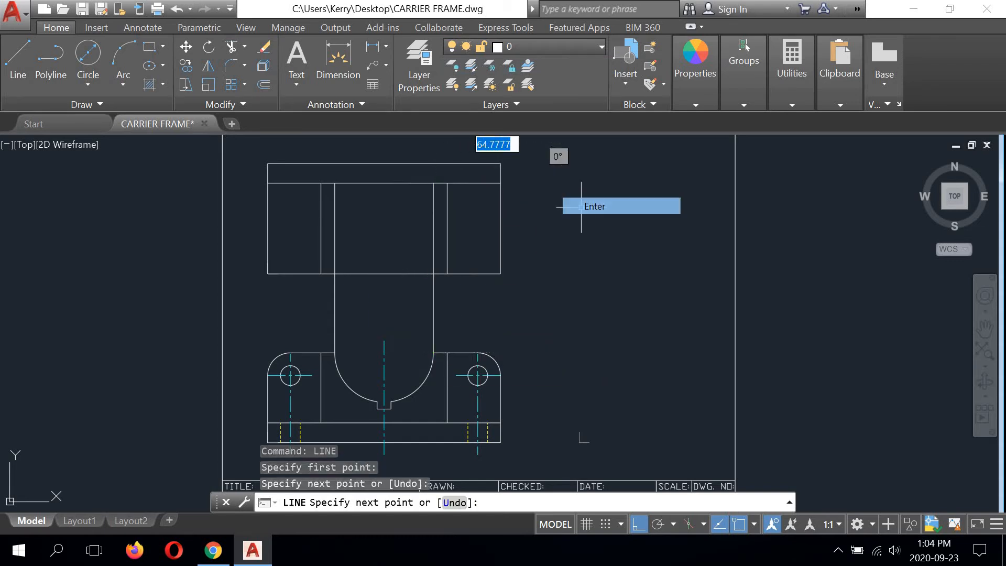
Step: Draw a vertical line from the upper left corner of the small slot below the semicircle up to the offset line
right_click(350, 289)
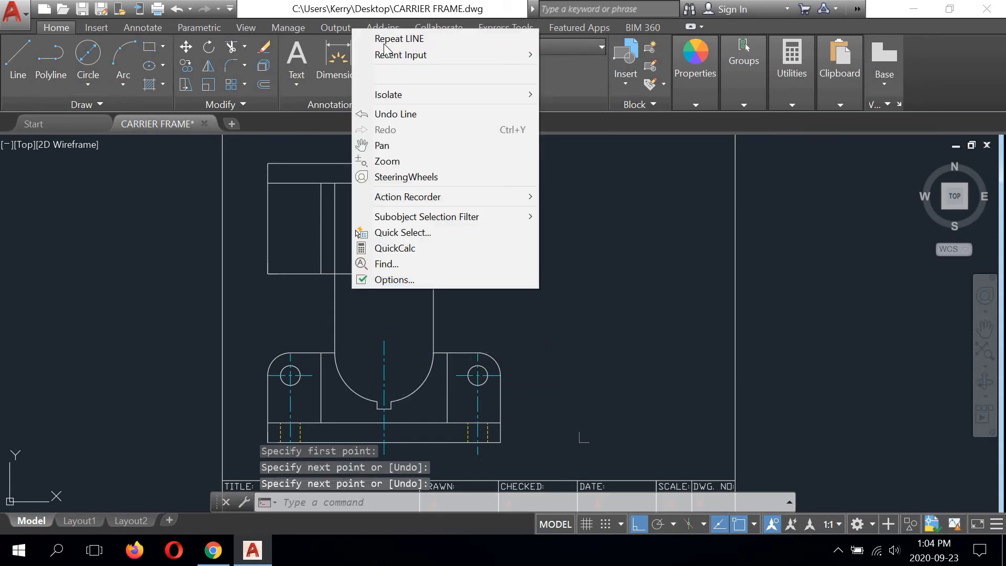
click(387, 39)
scroll(368, 413, up, 6)
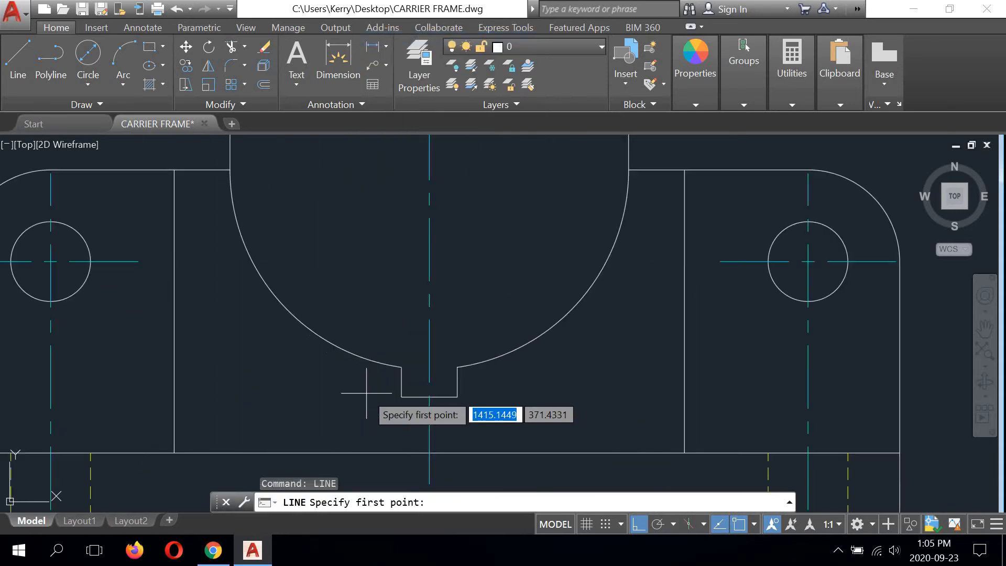
click(402, 367)
scroll(401, 367, down, 6)
scroll(408, 233, up, 4)
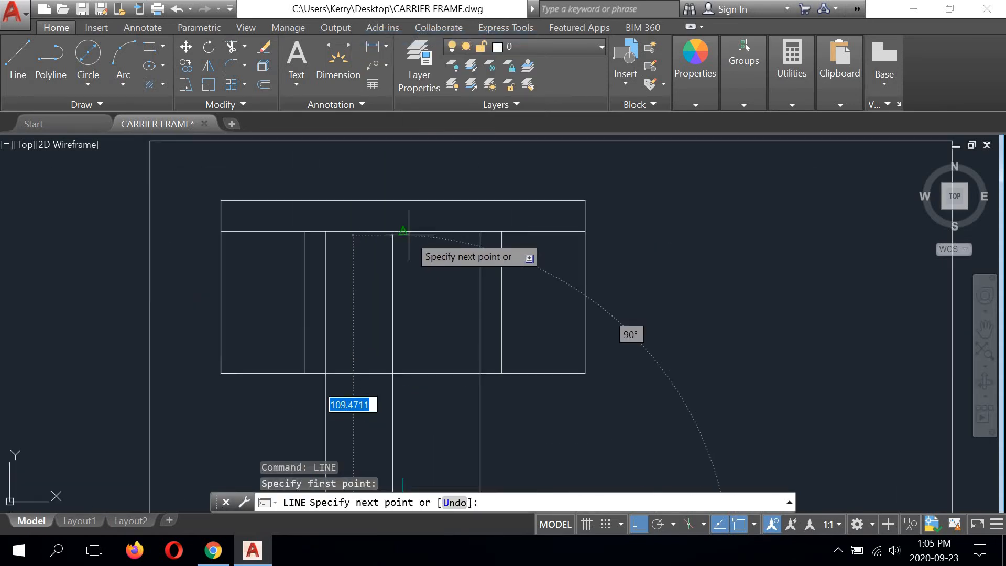
click(392, 230)
right_click(460, 162)
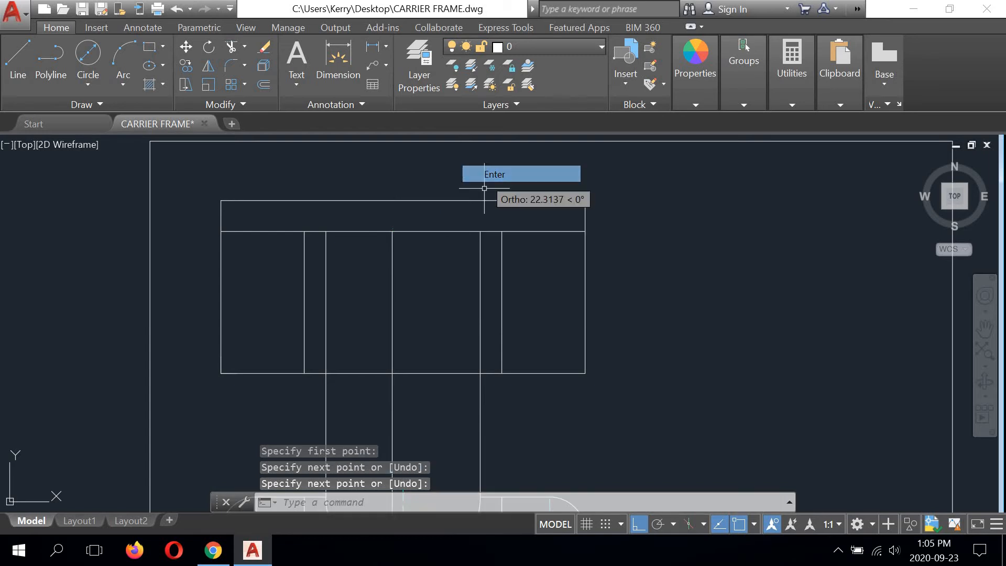
click(487, 173)
scroll(417, 299, down, 4)
Step: Draw a vertical line about 110.75 long from the slot's upper right corner to the upper view's offset line
right_click(462, 135)
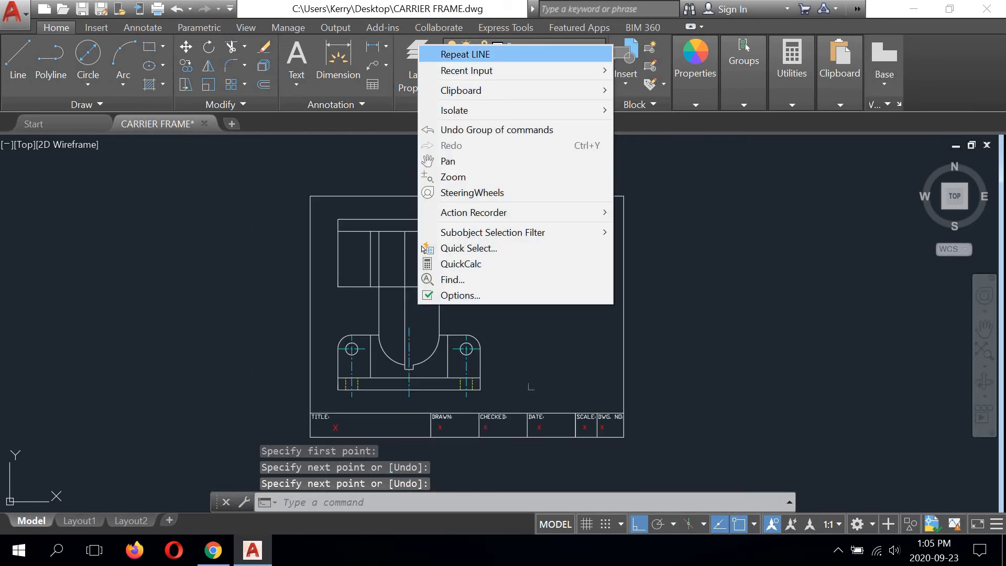
click(449, 51)
scroll(398, 372, up, 5)
click(477, 339)
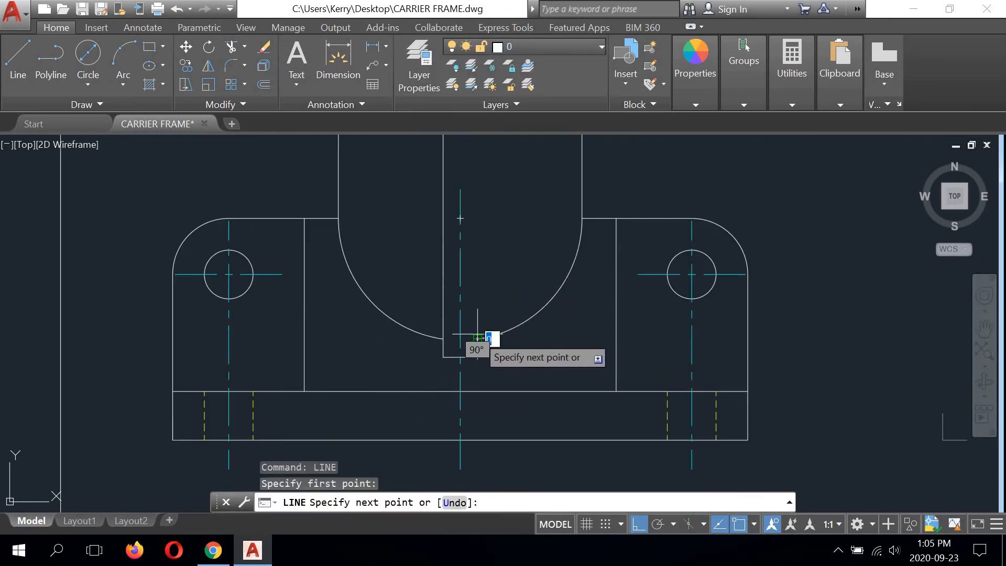
scroll(450, 314, down, 5)
scroll(483, 259, up, 5)
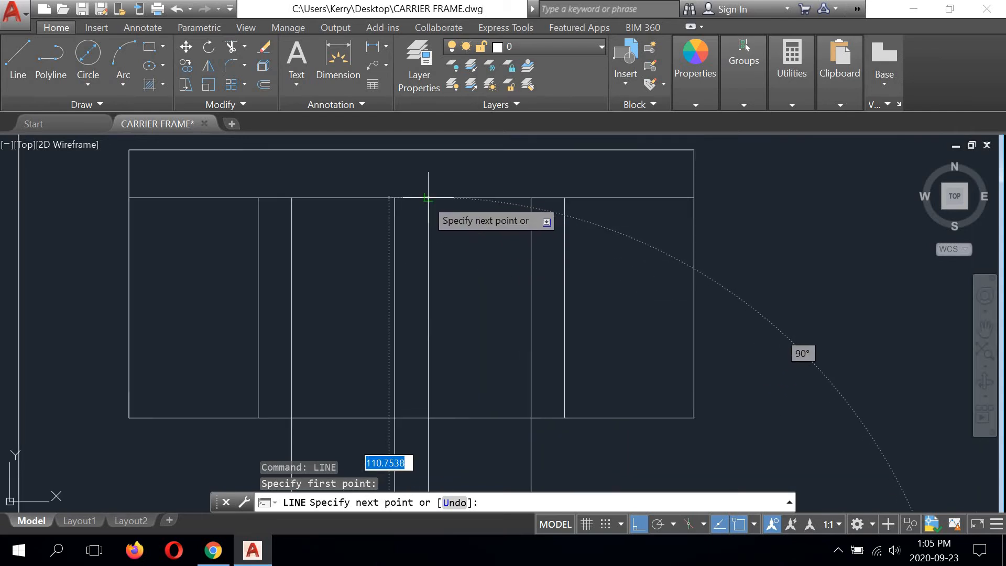
click(479, 199)
right_click(733, 223)
click(754, 231)
scroll(343, 259, down, 2)
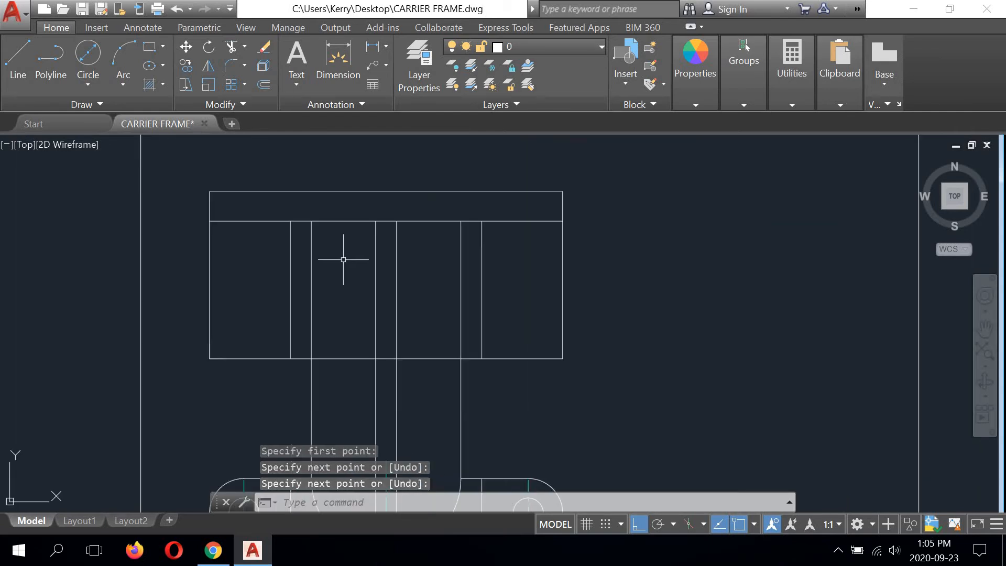
Step: Stretch the upper ends of the left cutout and left slot projection lines up to the rectangle's upper edge
scroll(401, 289, down, 3)
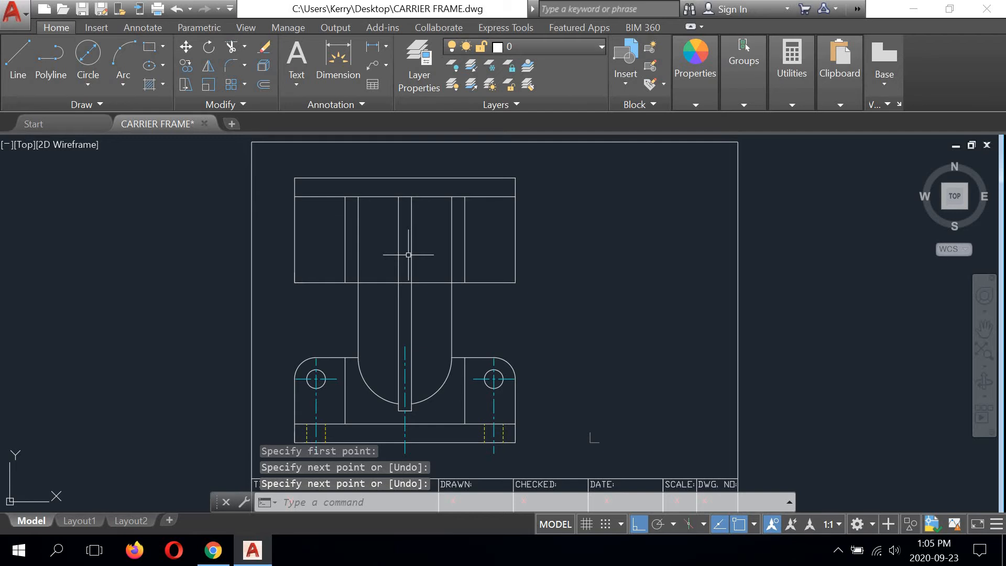
scroll(378, 297, up, 2)
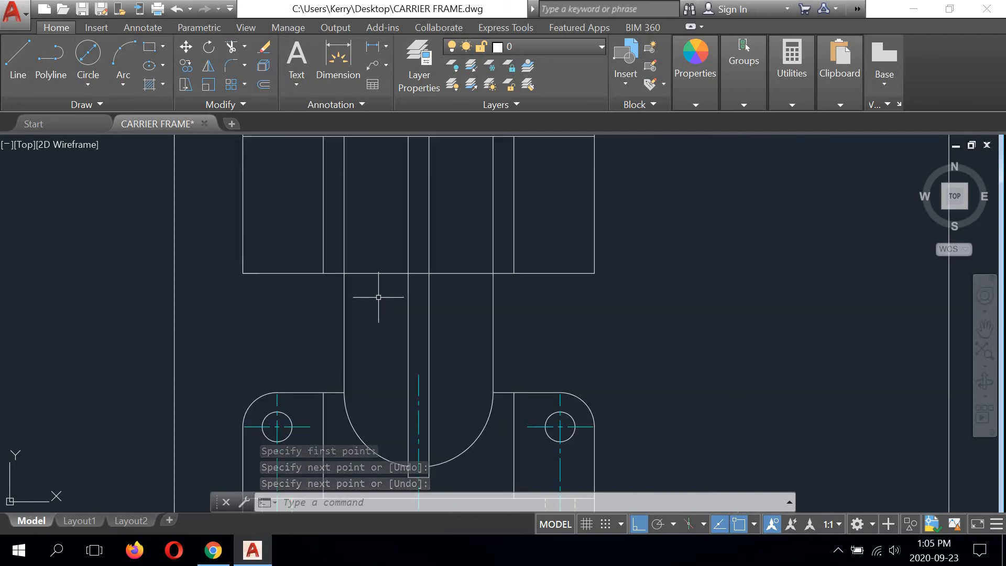
scroll(380, 293, down, 2)
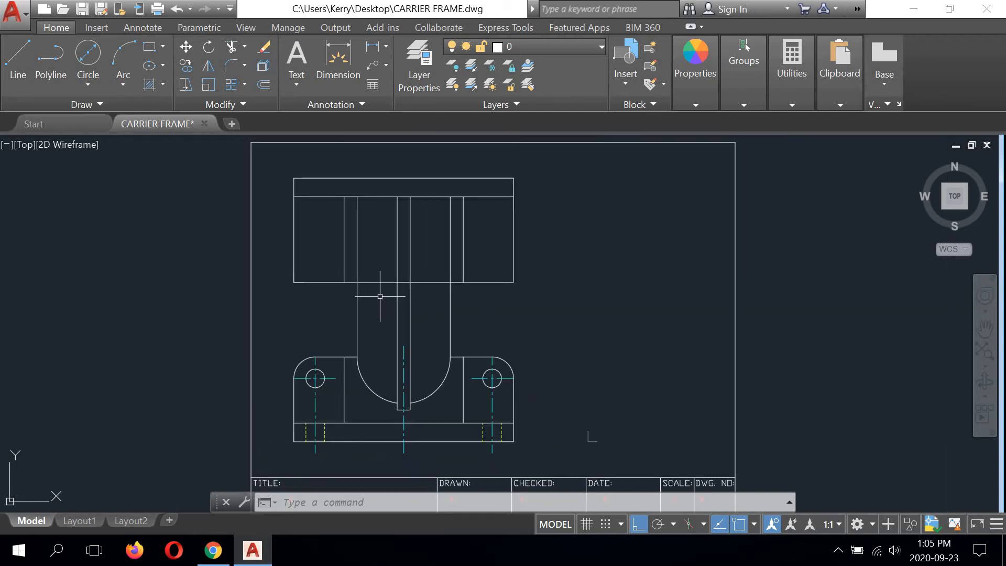
middle_drag(357, 196, 370, 262)
scroll(371, 247, up, 1)
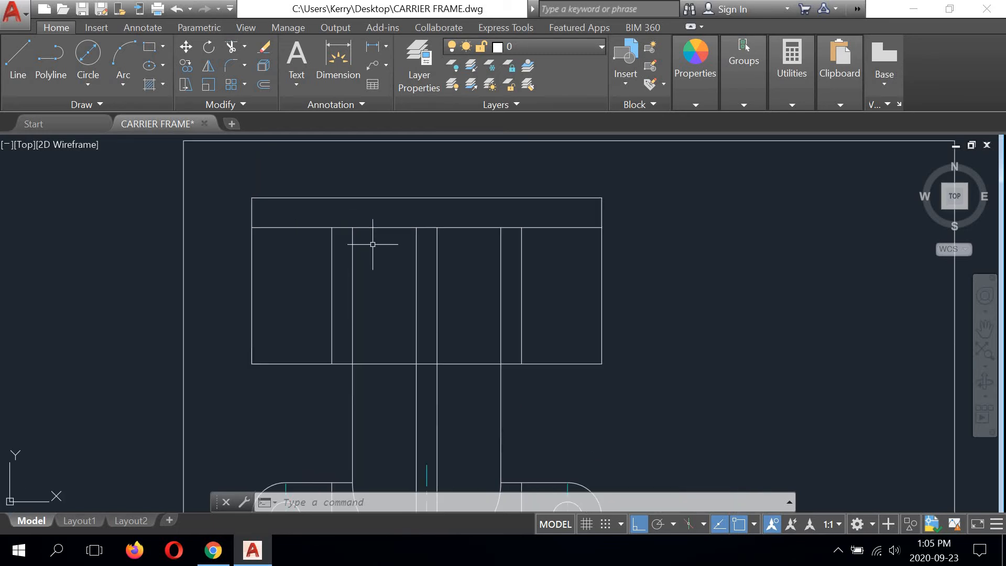
click(351, 244)
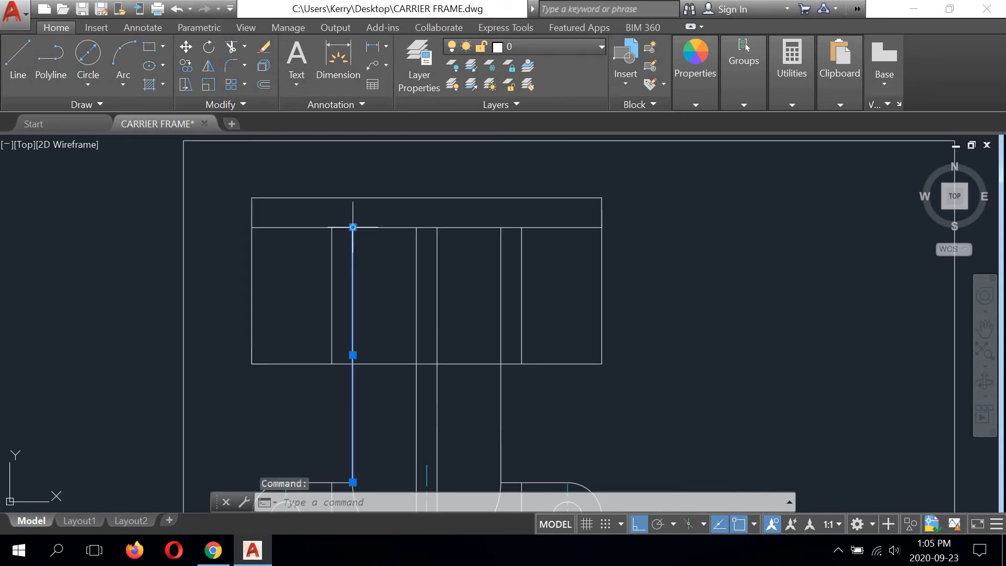
click(352, 227)
click(352, 198)
click(415, 240)
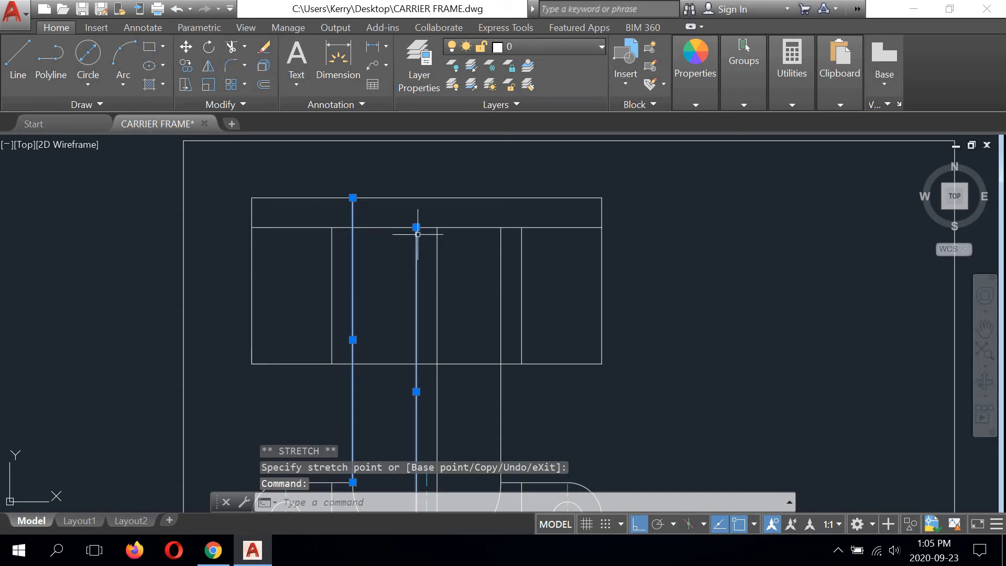
click(416, 227)
click(416, 197)
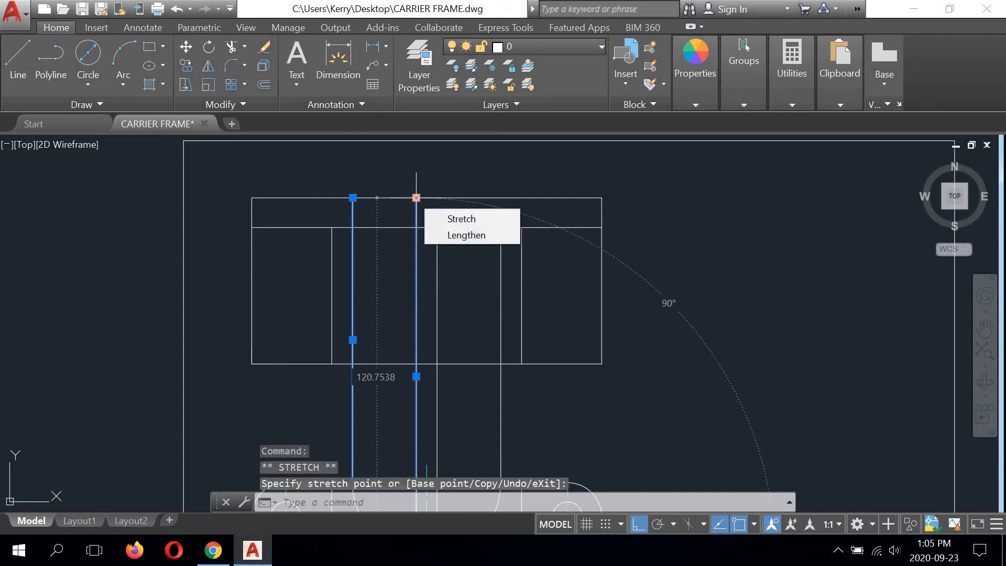
Step: Stretch the upper ends of the right slot and right cutout projection lines up to the rectangle's upper edge
click(436, 242)
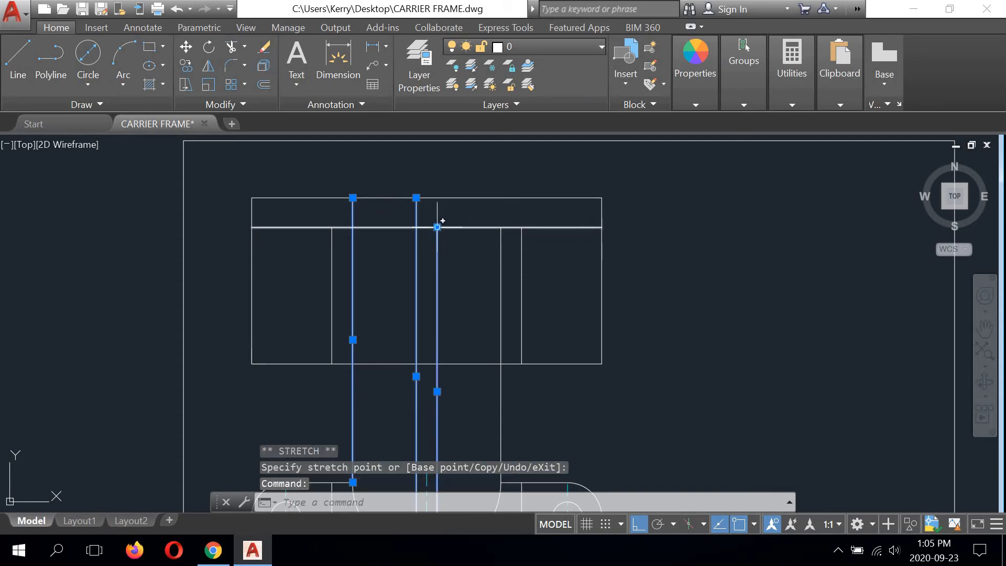
click(437, 227)
click(437, 198)
click(500, 240)
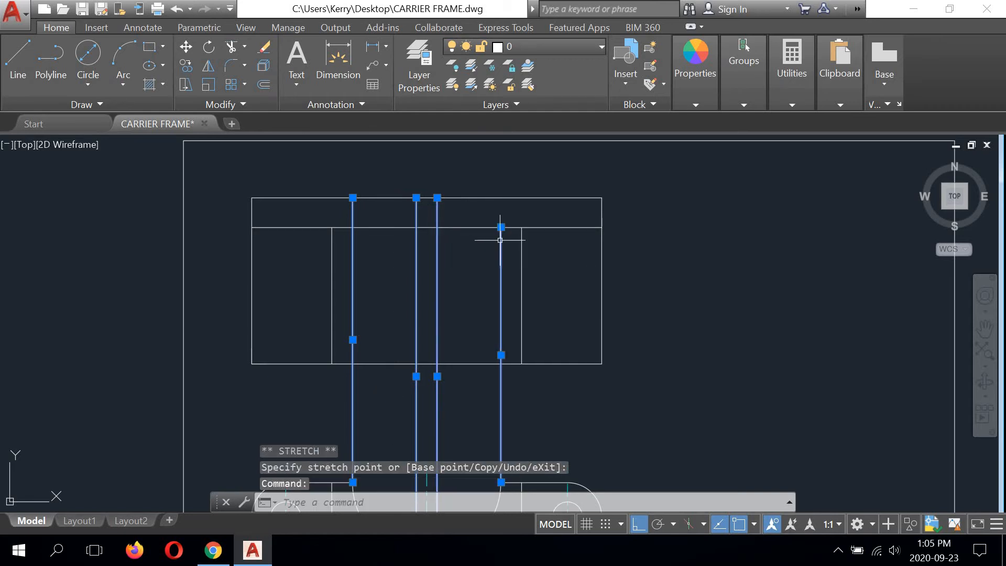
click(501, 227)
click(501, 198)
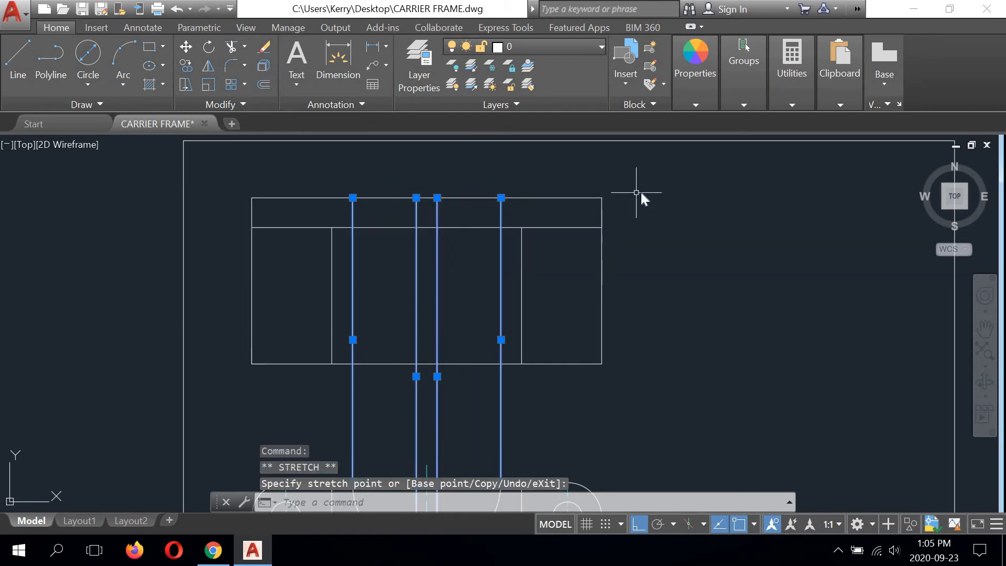
right_click(640, 193)
click(640, 195)
key(Escape)
text(l)
key(Return)
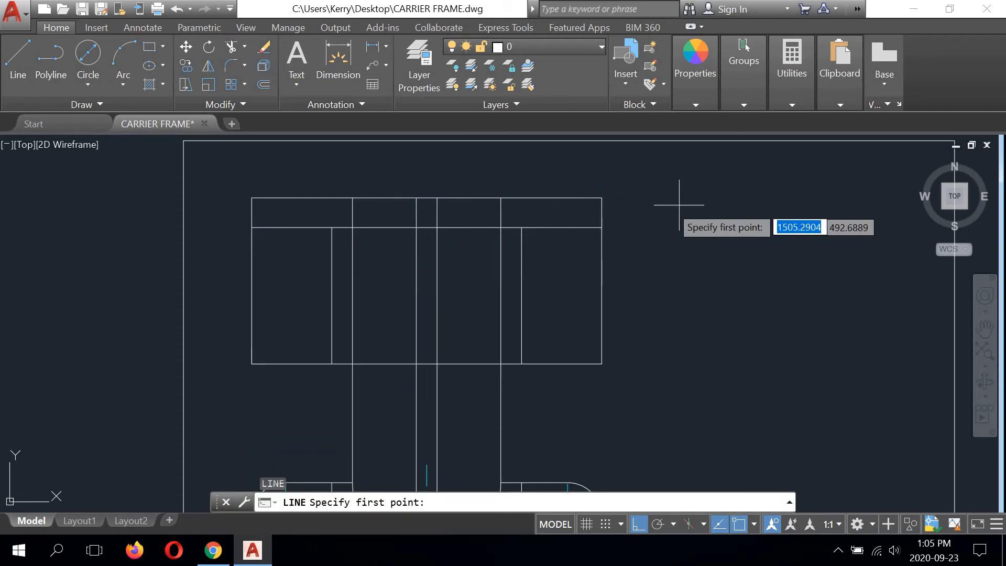
click(437, 227)
right_click(723, 228)
click(745, 249)
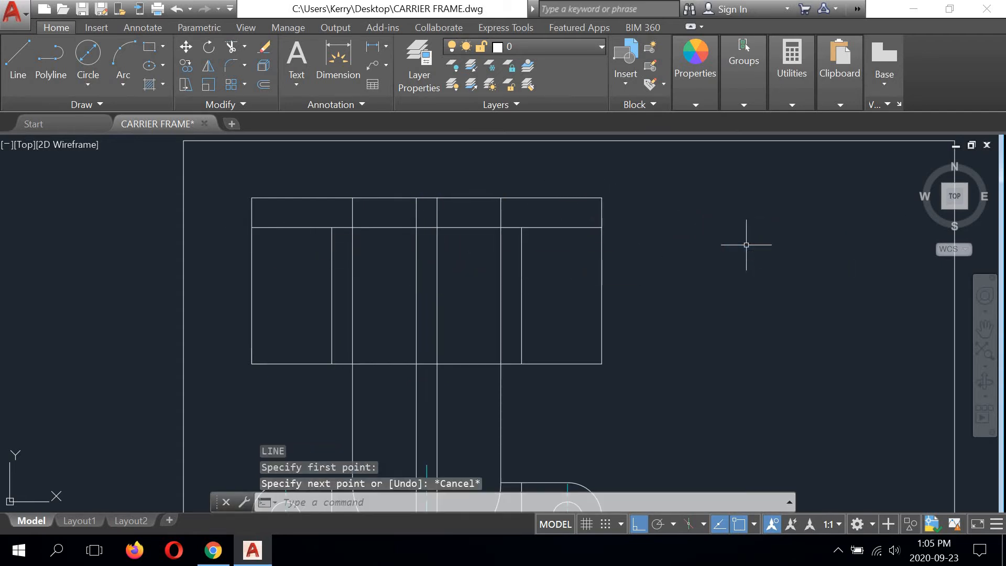
Step: Trim the offset line between the two cutout projection lines, using those lines as cutting edges
click(232, 48)
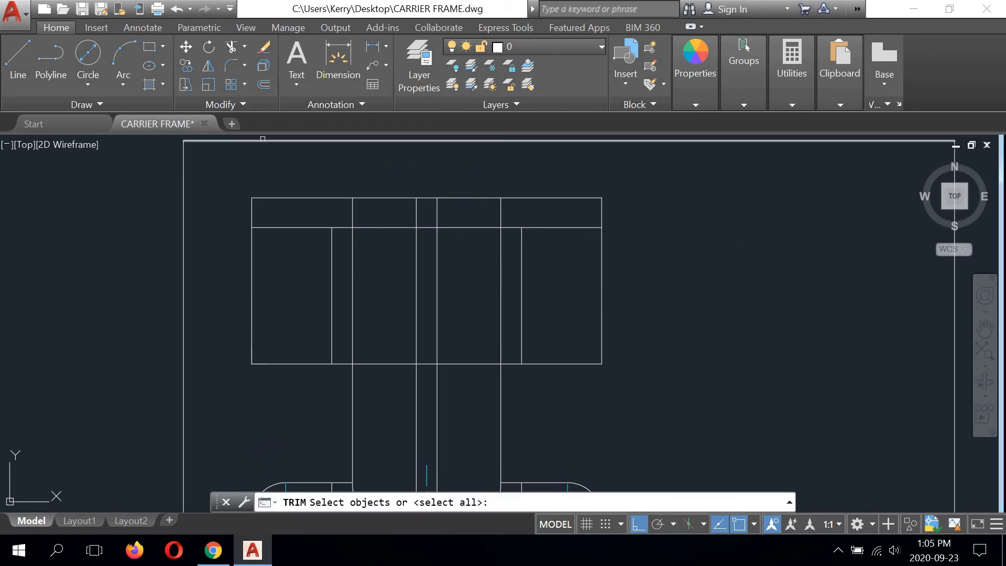
click(351, 247)
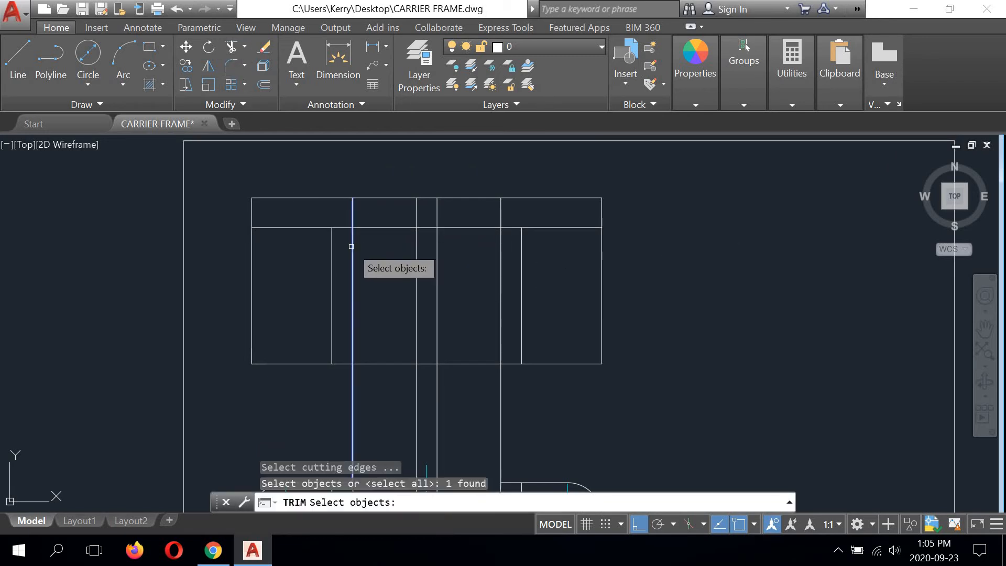
click(501, 249)
key(Return)
click(475, 227)
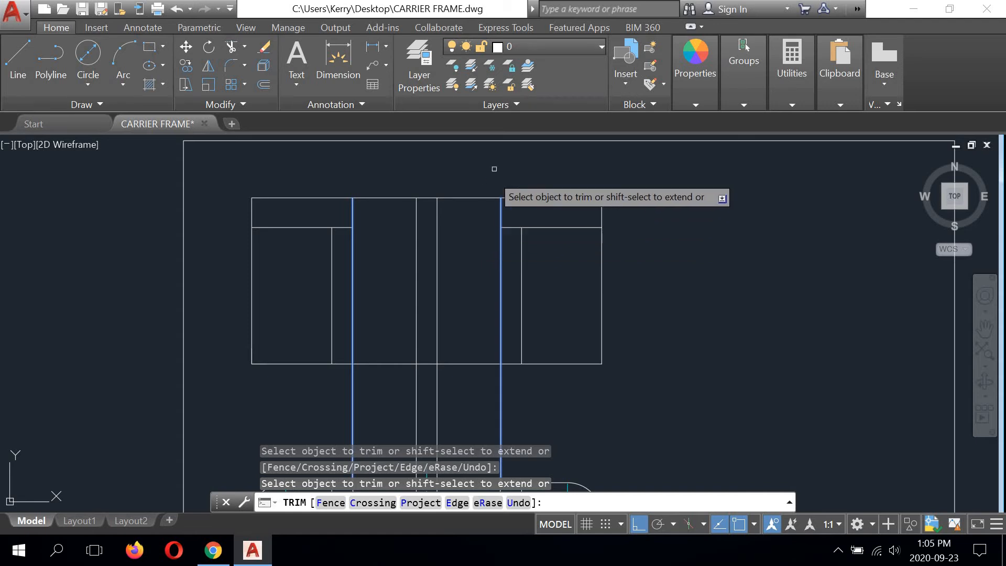
right_click(503, 165)
click(520, 172)
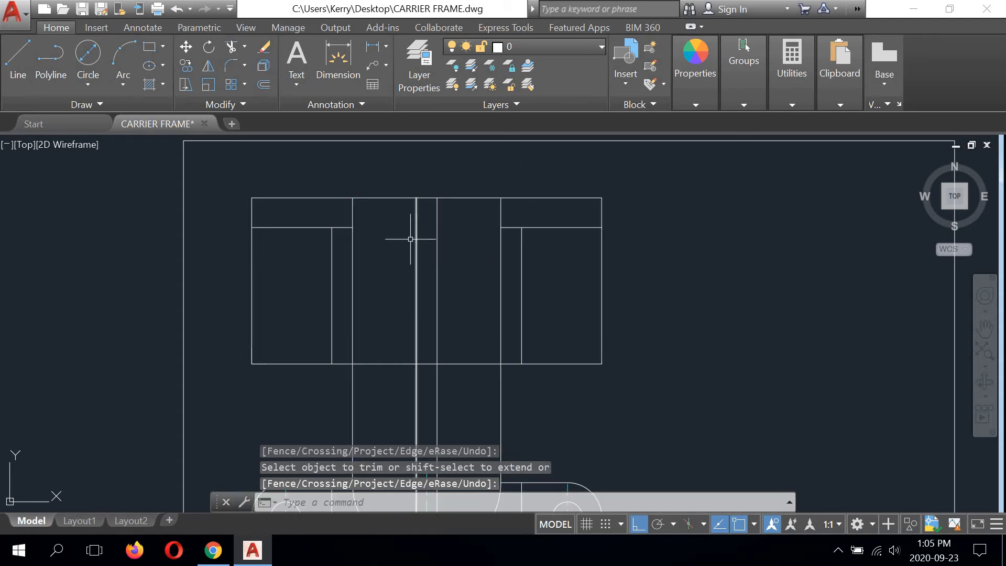
Step: Shorten the inner ends of both remaining offset line segments by 7 to meet the outer vertical projection lines
click(341, 226)
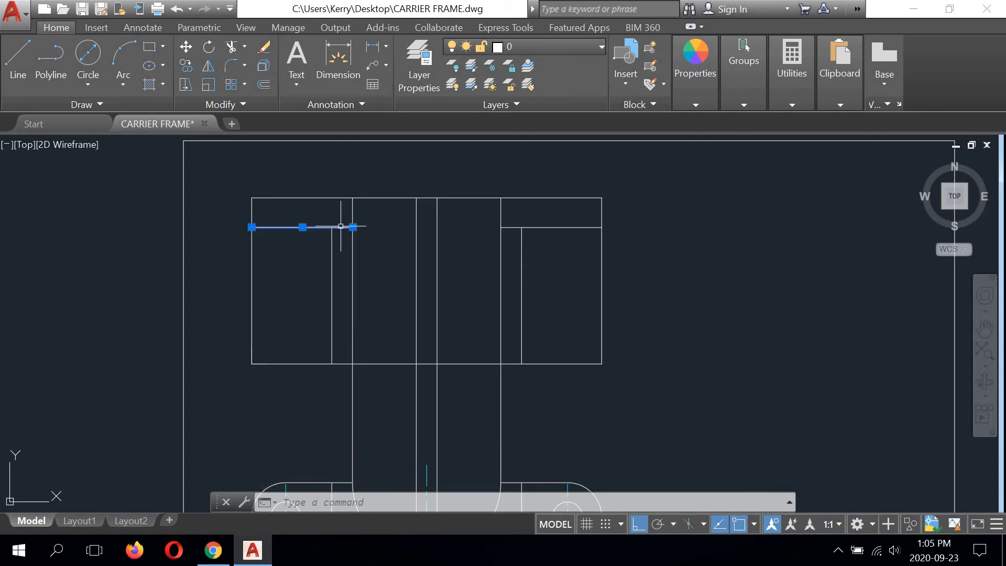
click(353, 226)
click(332, 227)
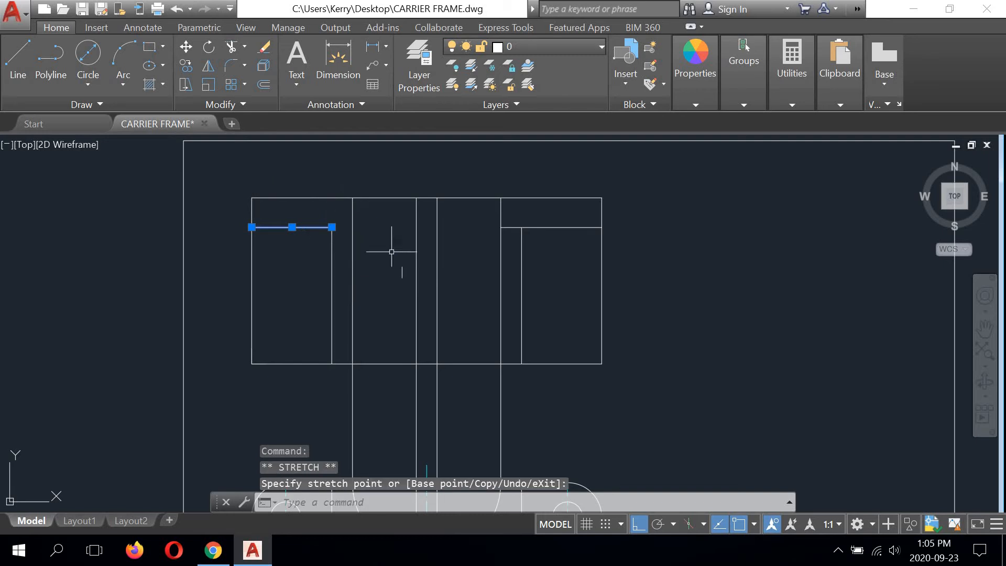
click(511, 228)
click(502, 227)
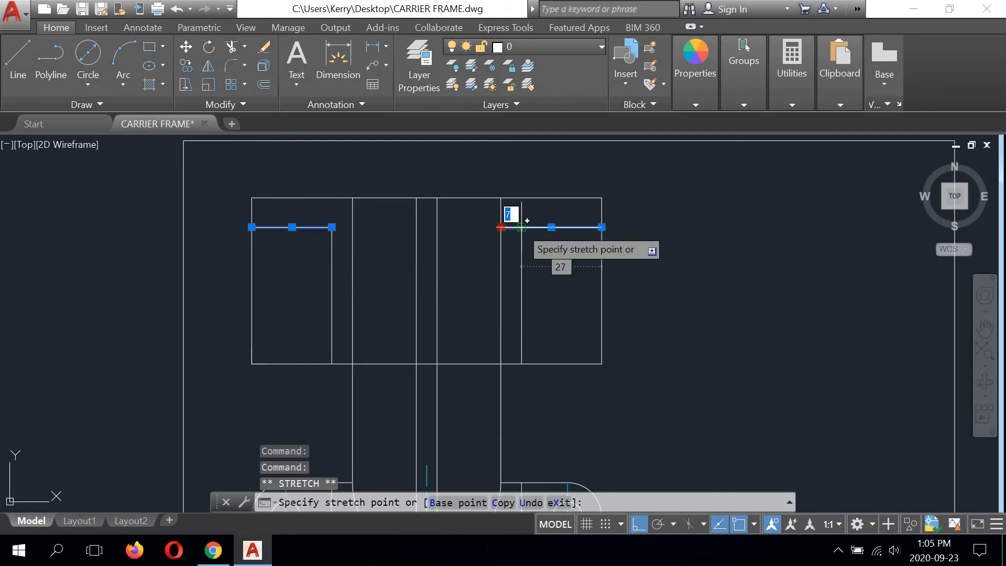
click(521, 227)
text(tr)
key(Return)
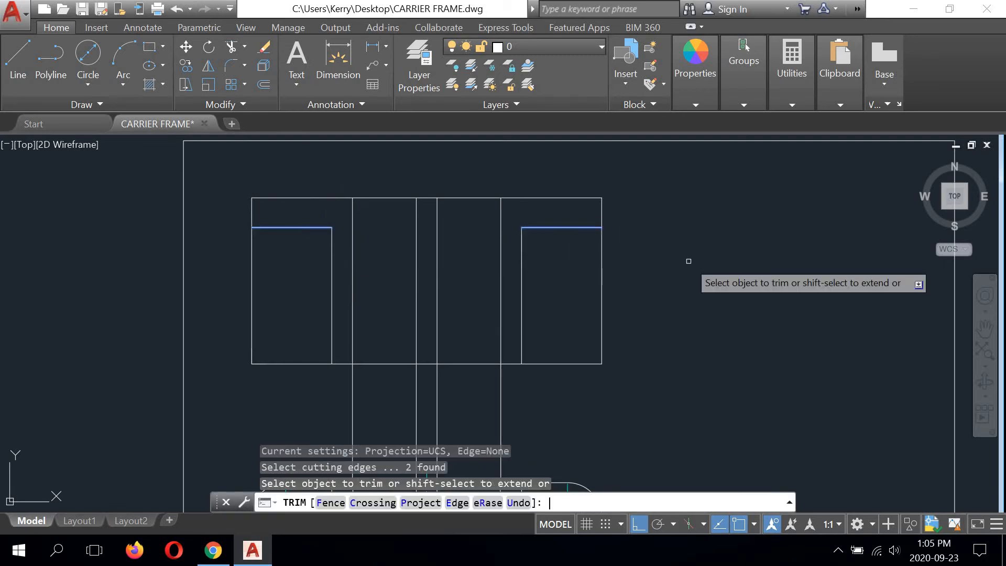
right_click(630, 243)
click(663, 271)
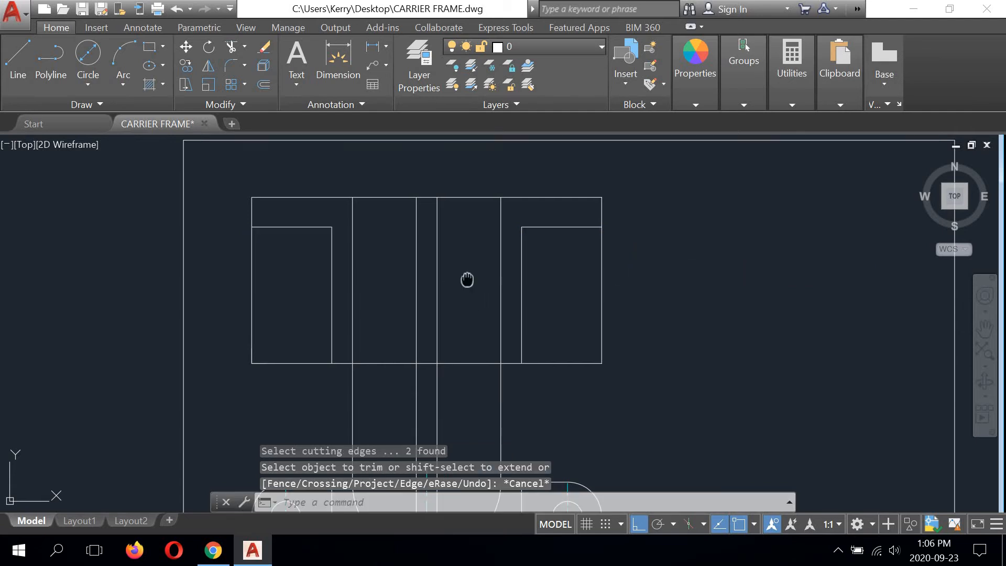
Step: Trim the four vertical projection lines below the top view, using the rectangle's lower edge as the cutting edge
middle_drag(463, 278, 468, 242)
key(space)
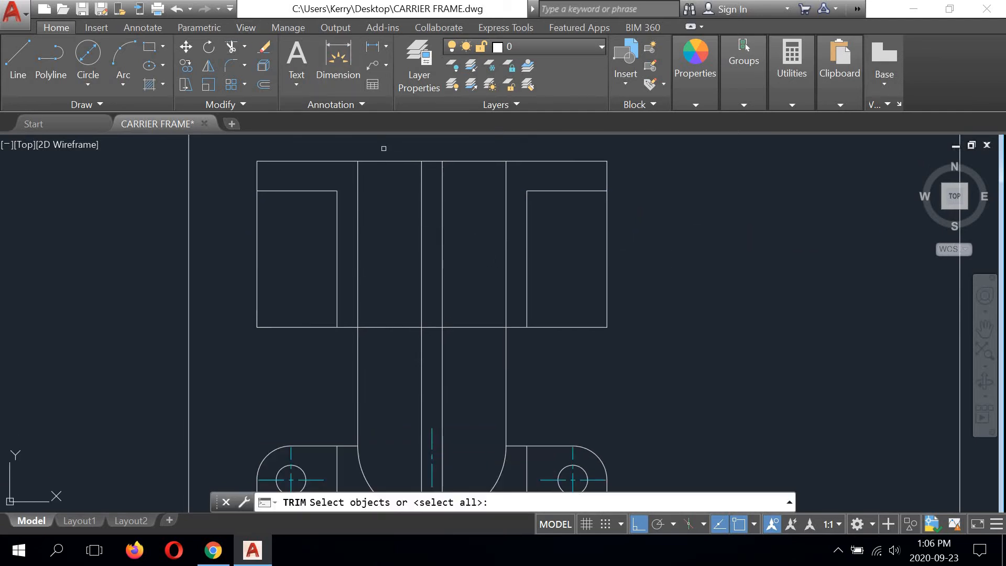
click(390, 327)
key(space)
click(358, 342)
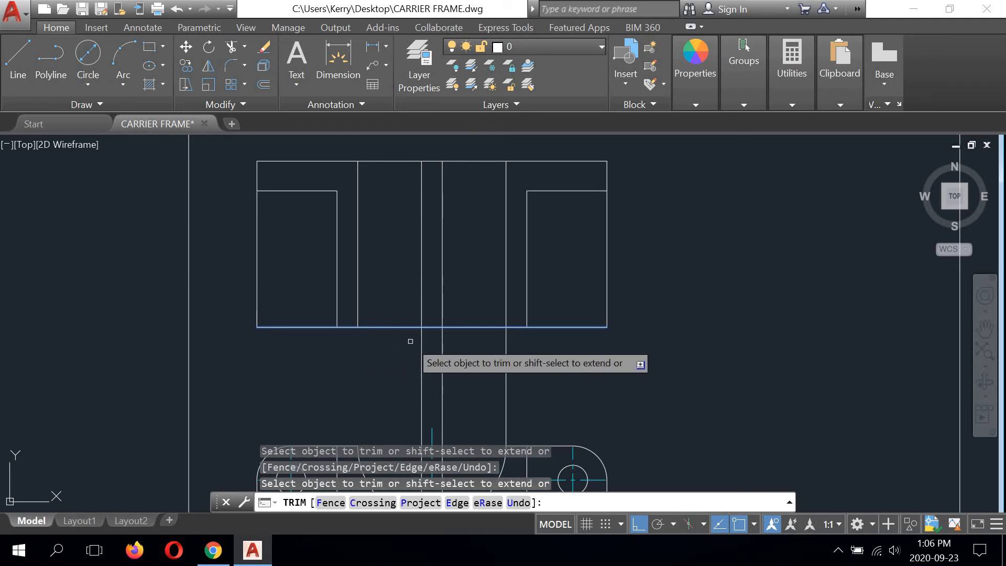
click(422, 341)
click(442, 338)
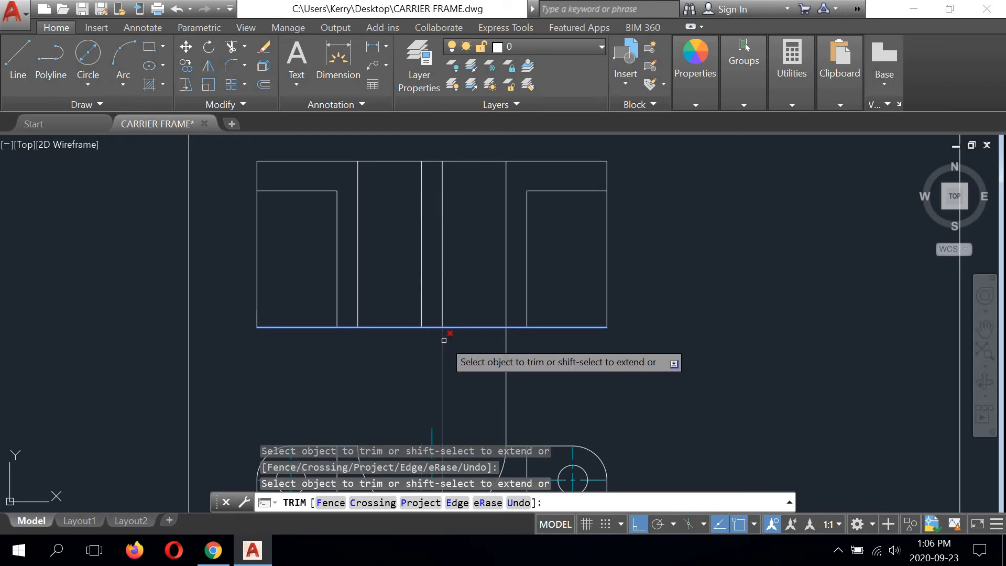
click(506, 342)
right_click(713, 213)
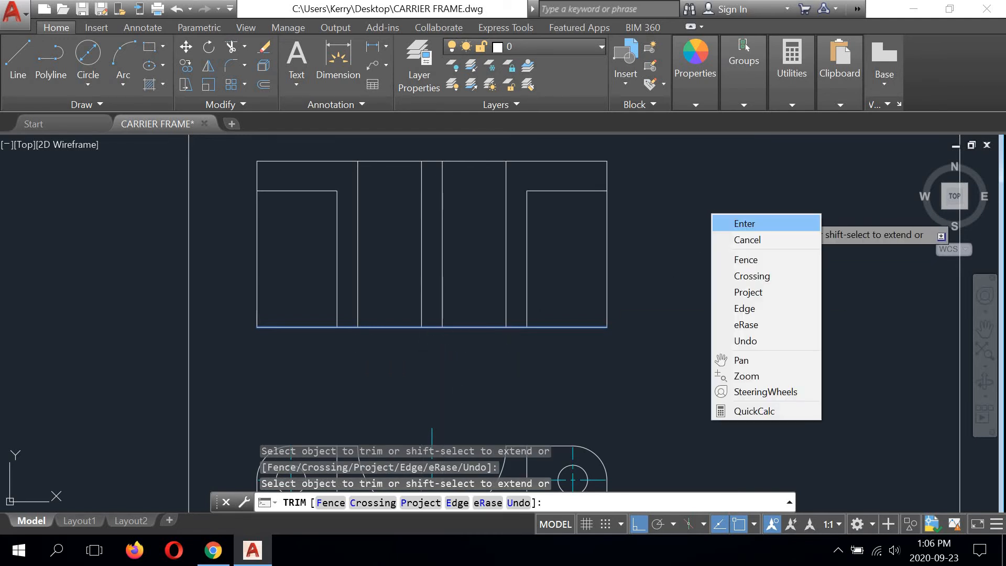
click(743, 222)
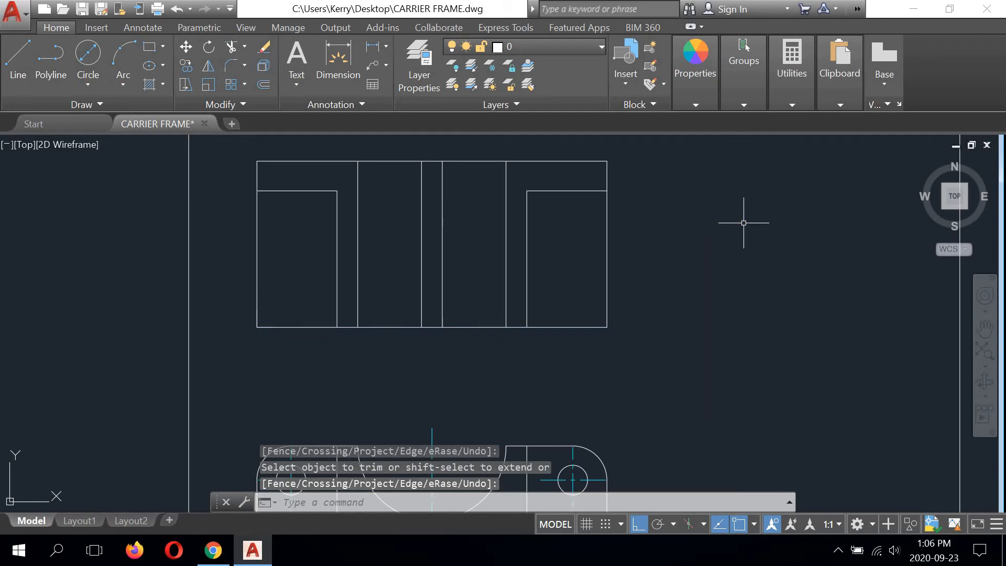
Step: Draw a vertical line through the middle of the top view's slot, from the upper edge to the lower edge
scroll(425, 255, down, 3)
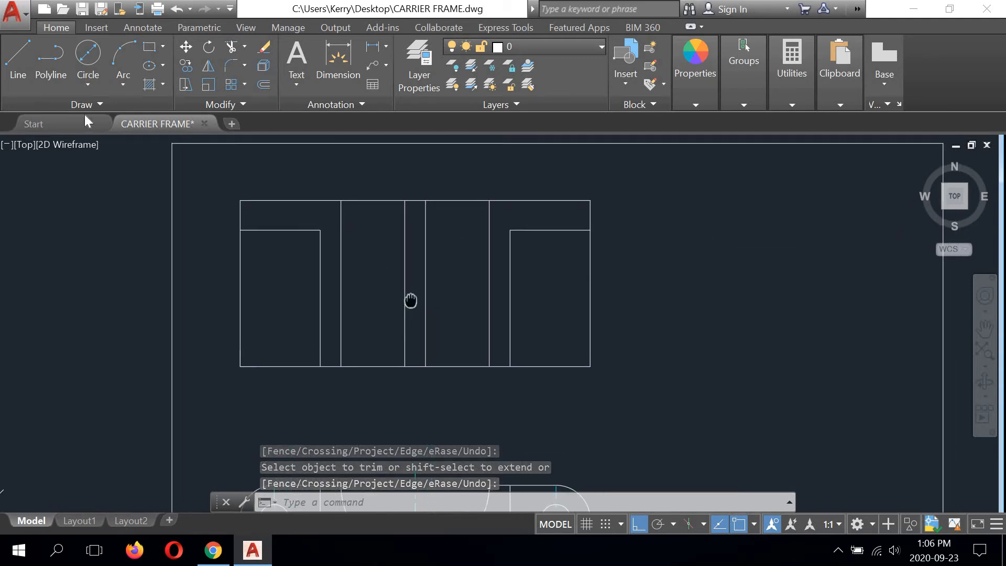
click(18, 62)
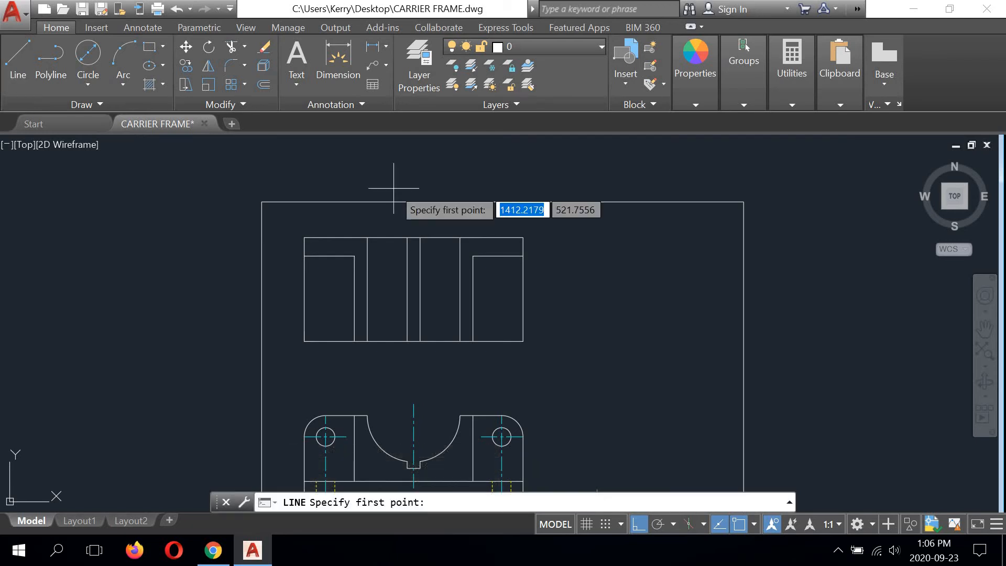
click(414, 238)
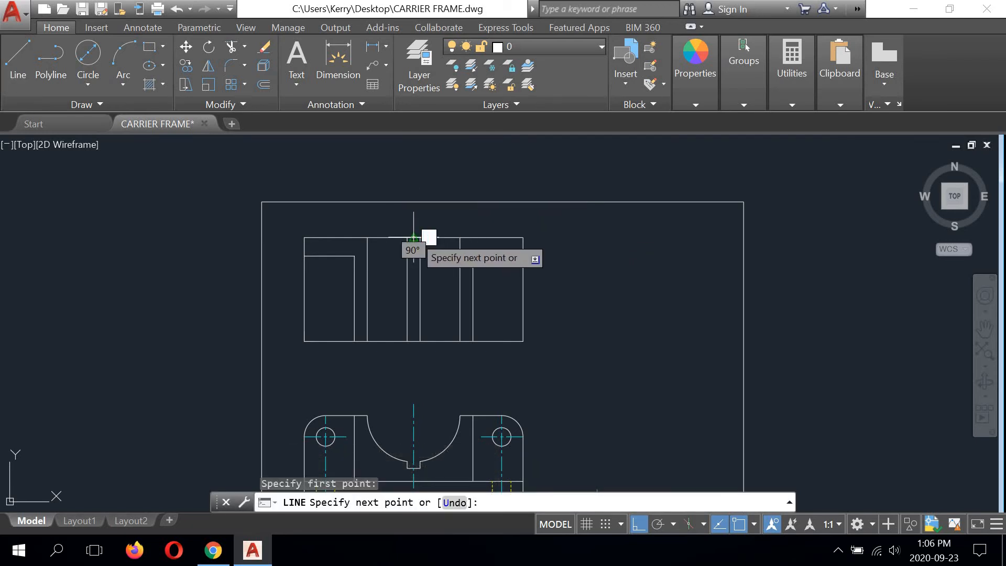
click(414, 341)
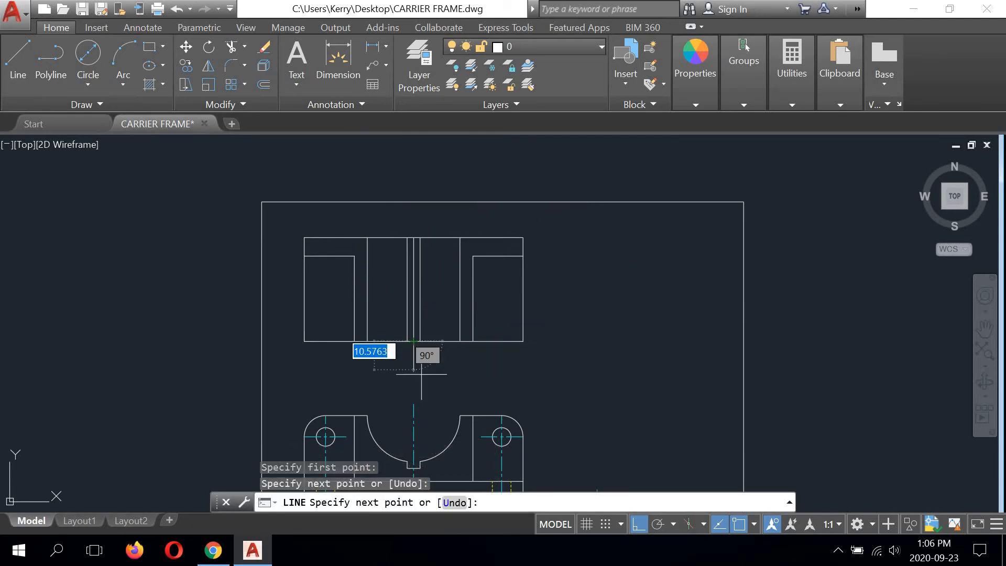
right_click(590, 269)
click(608, 278)
Step: Put the slot's middle line on the Centre line layer and extend both its ends by 6 beyond the top view
click(414, 267)
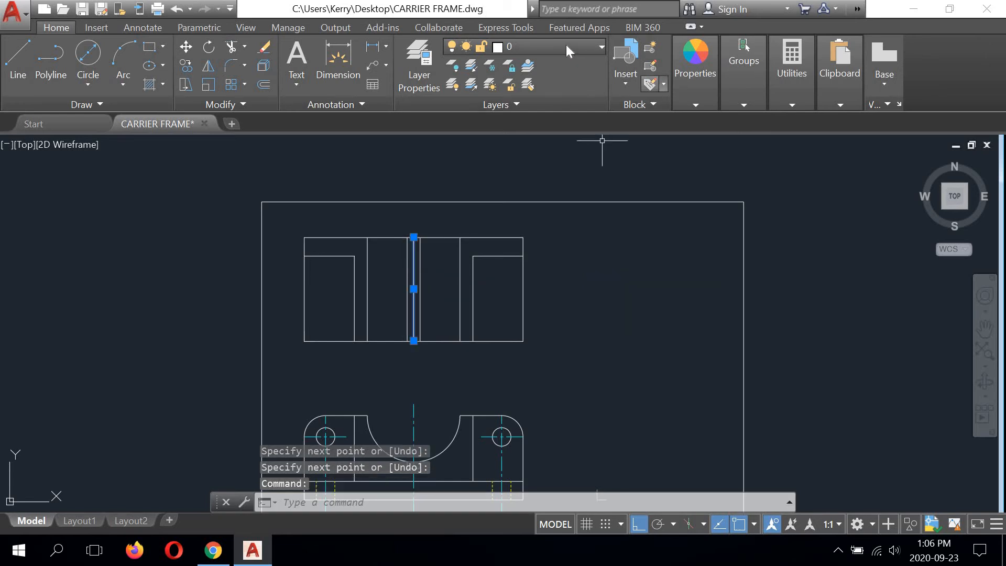
click(565, 46)
click(548, 84)
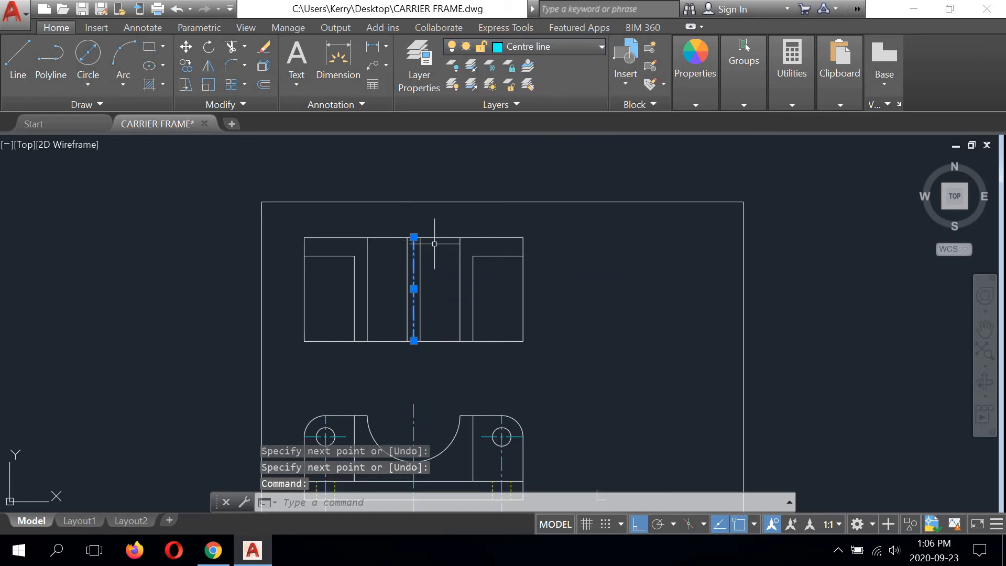
scroll(433, 243, up, 5)
click(357, 226)
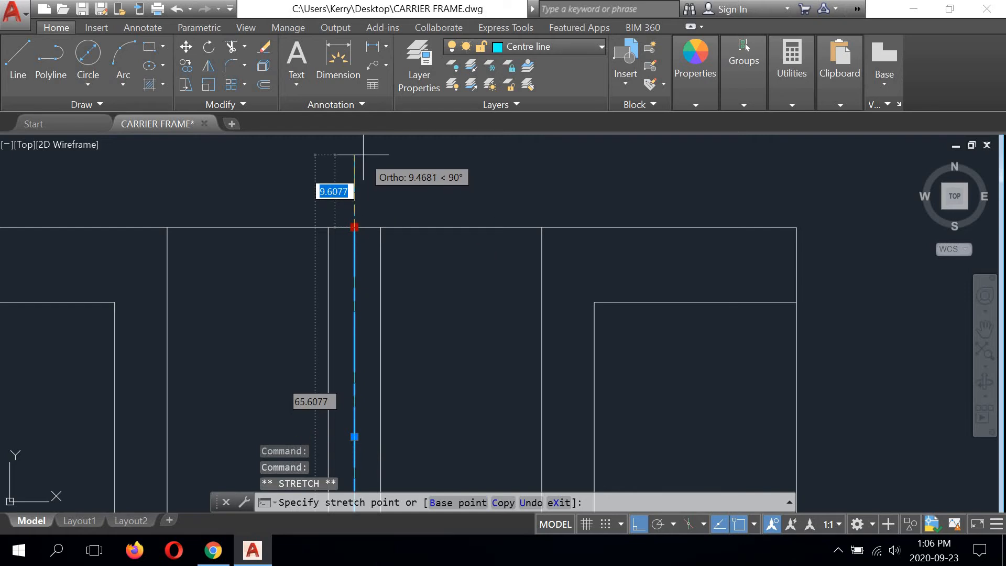
text(6)
key(Return)
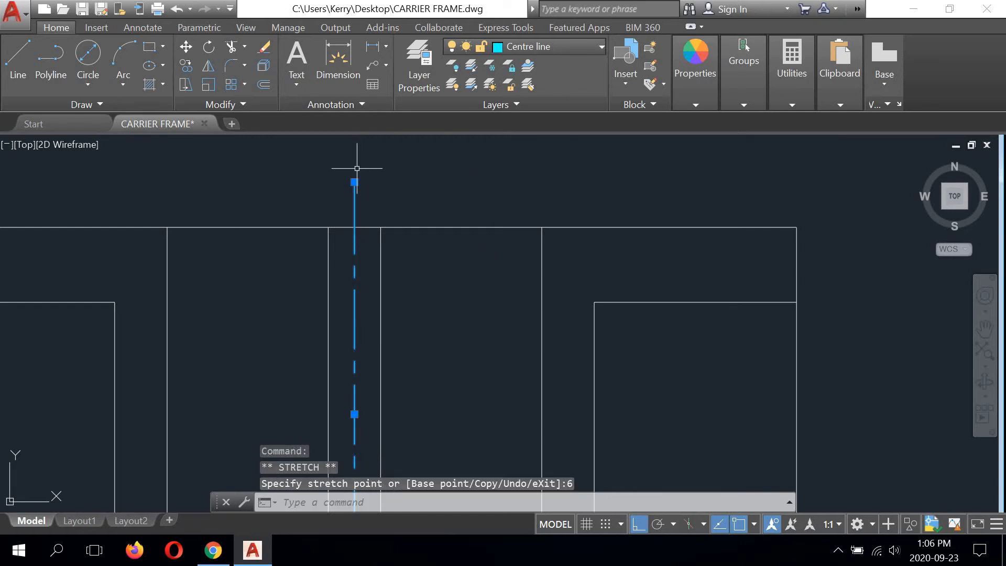
scroll(357, 168, down, 6)
click(367, 285)
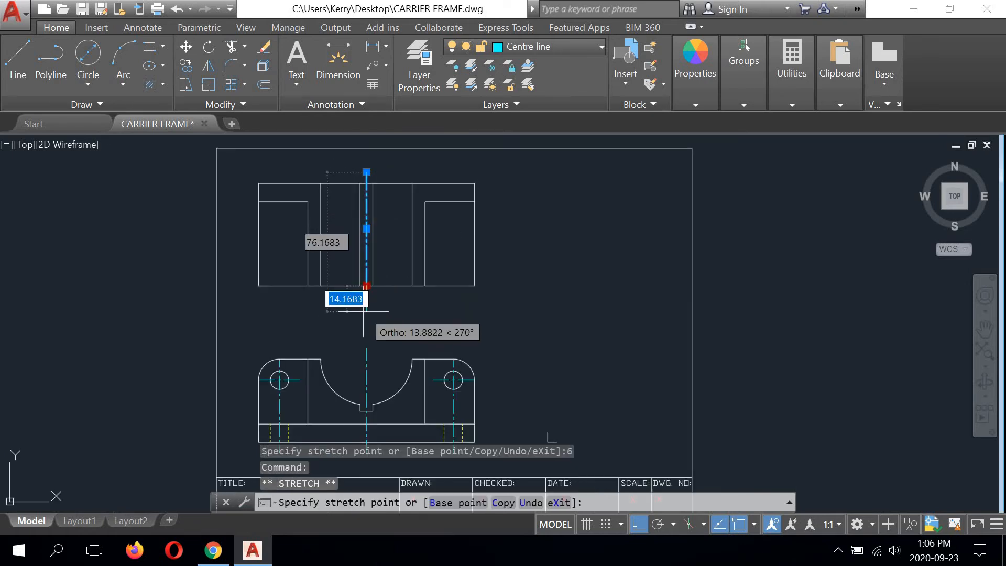
text(6)
key(Return)
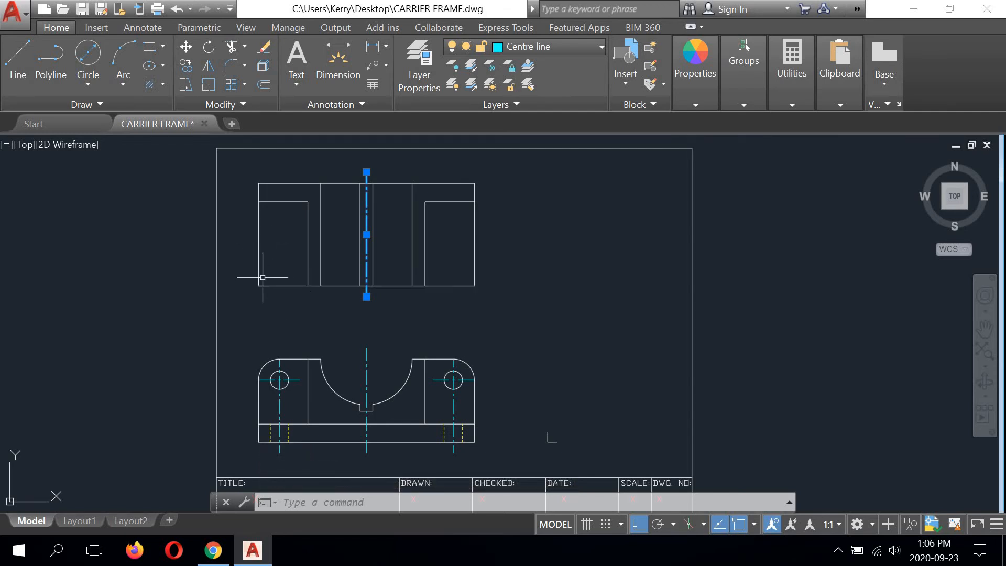
Step: Fillet the top view's lower-left corner with a radius of 11.5
click(228, 67)
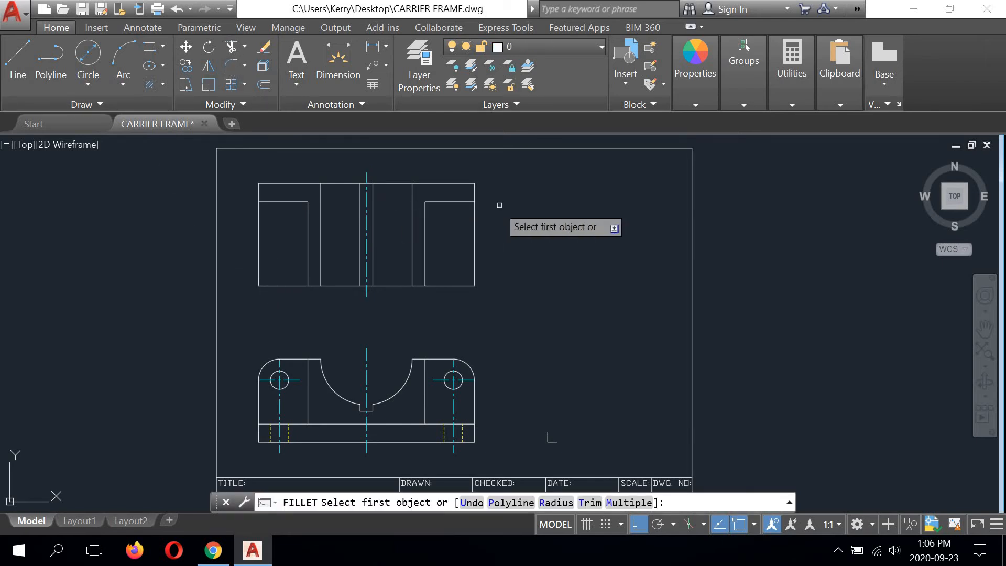
click(553, 503)
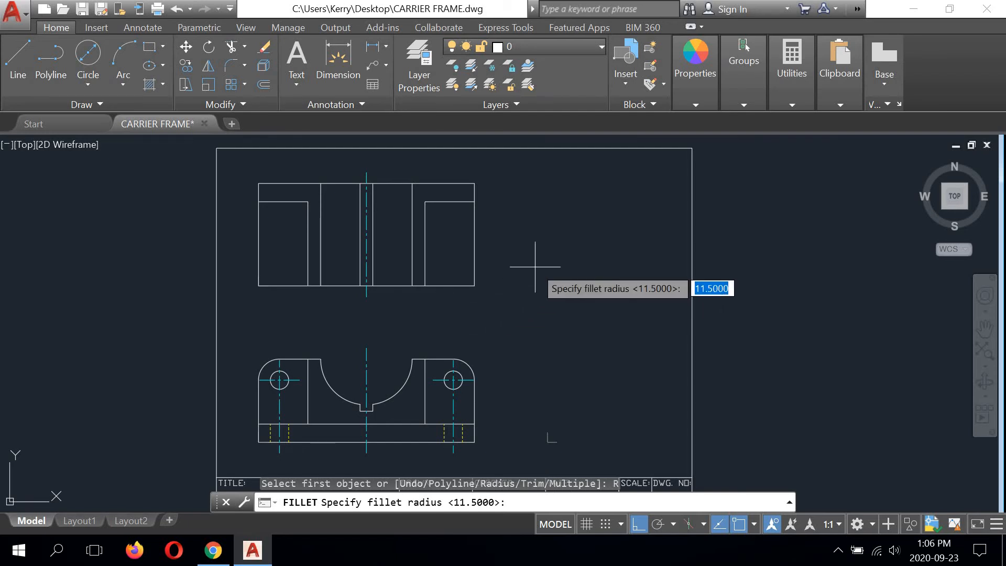
key(Return)
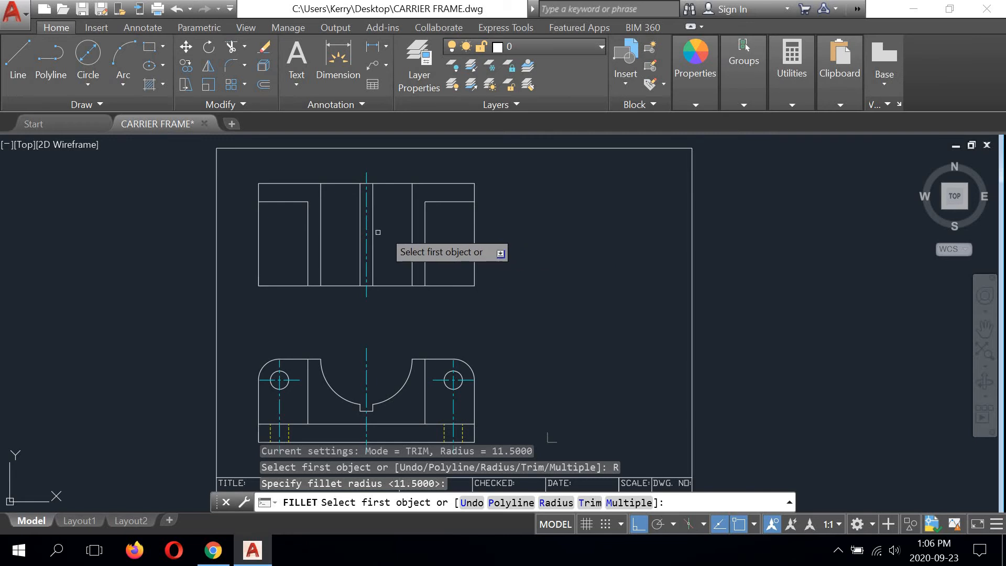
click(258, 262)
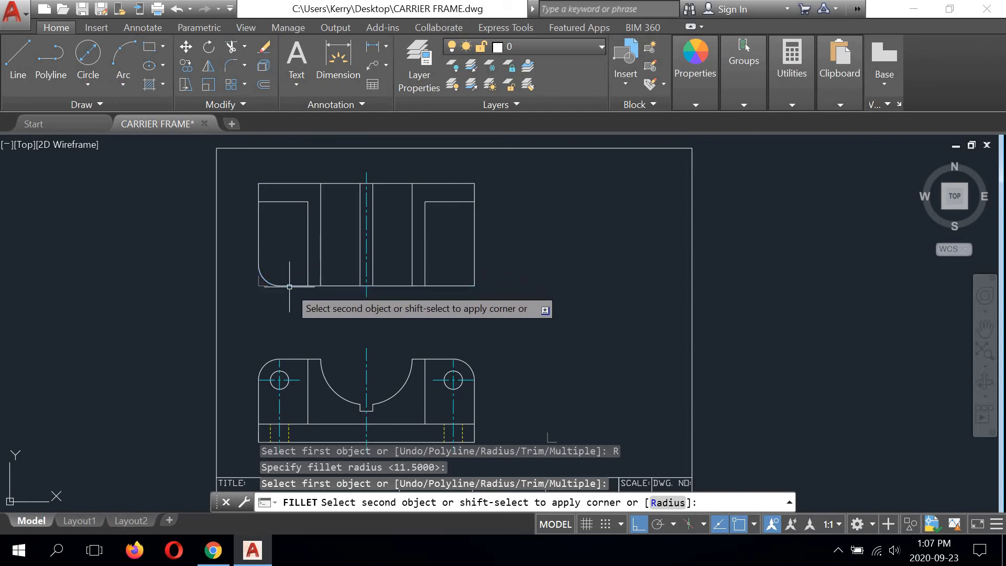
click(264, 286)
scroll(263, 286, up, 5)
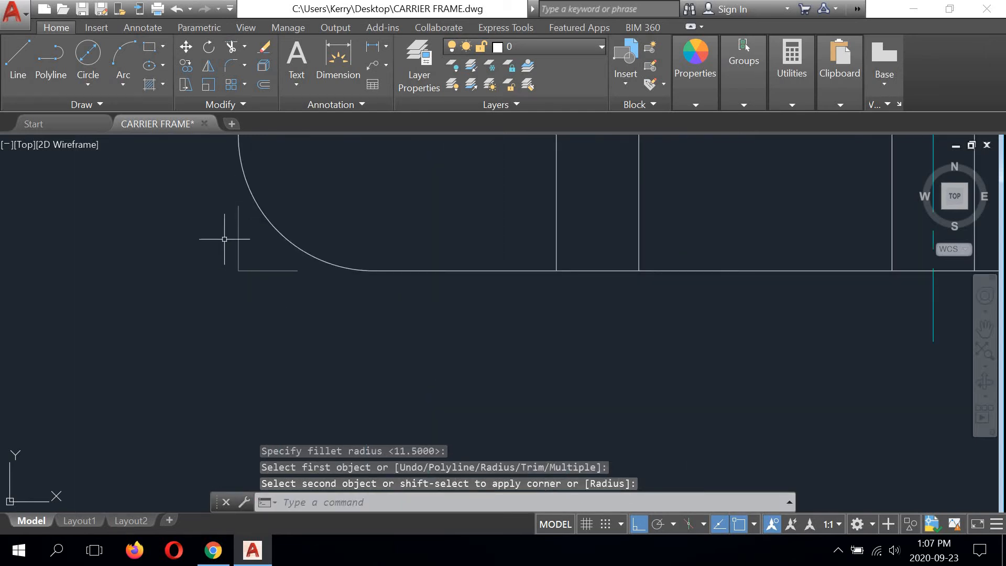
scroll(224, 239, down, 6)
Step: Fillet the top view's lower-right corner with the same 11.5 radius
scroll(357, 235, up, 3)
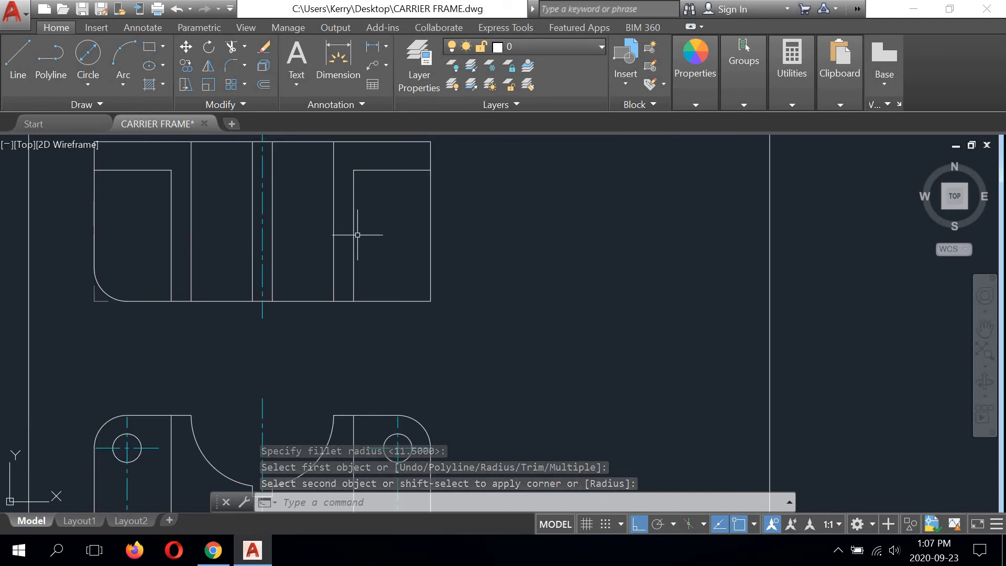
middle_drag(357, 234, 395, 267)
right_click(549, 190)
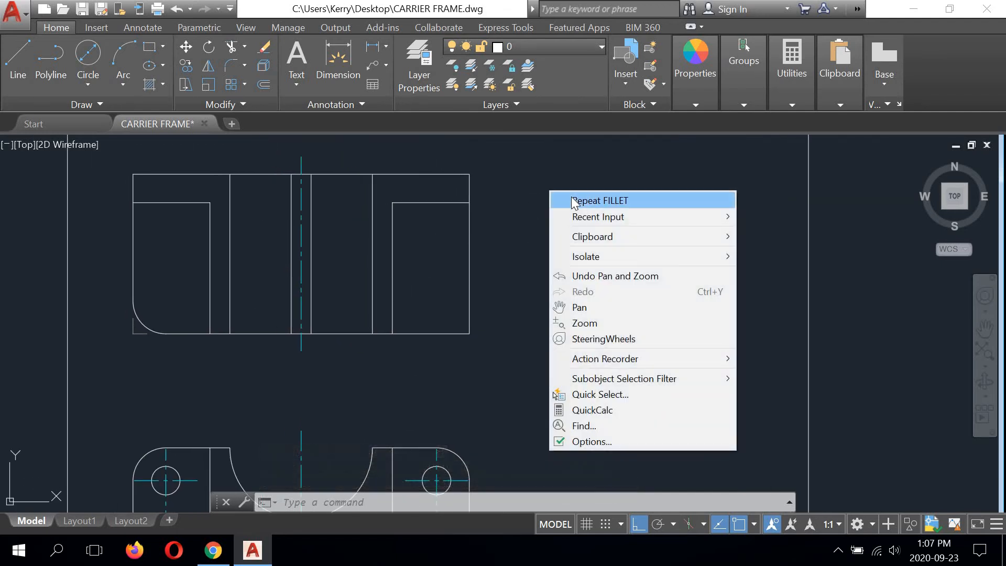
click(572, 200)
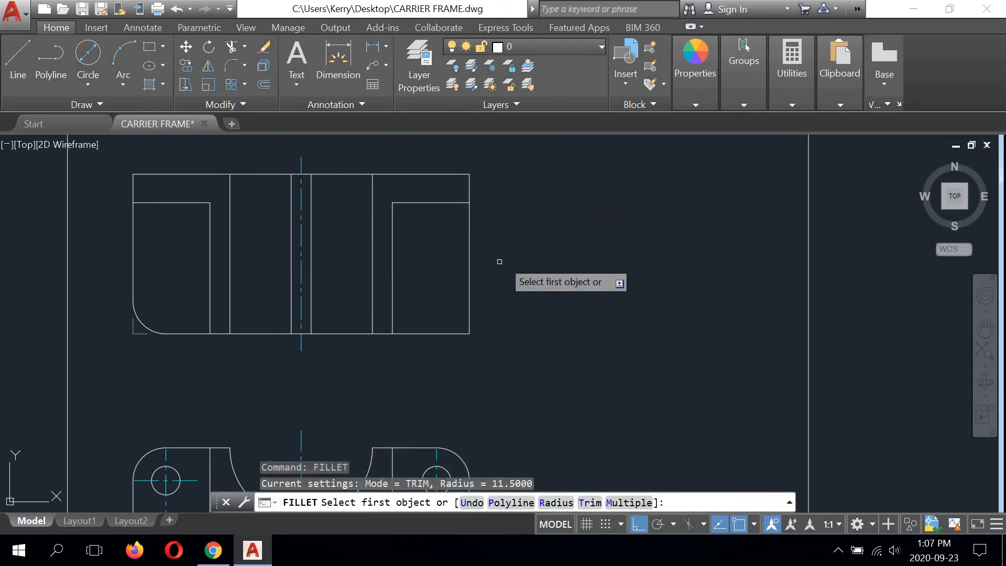
click(467, 270)
click(445, 333)
scroll(596, 253, down, 3)
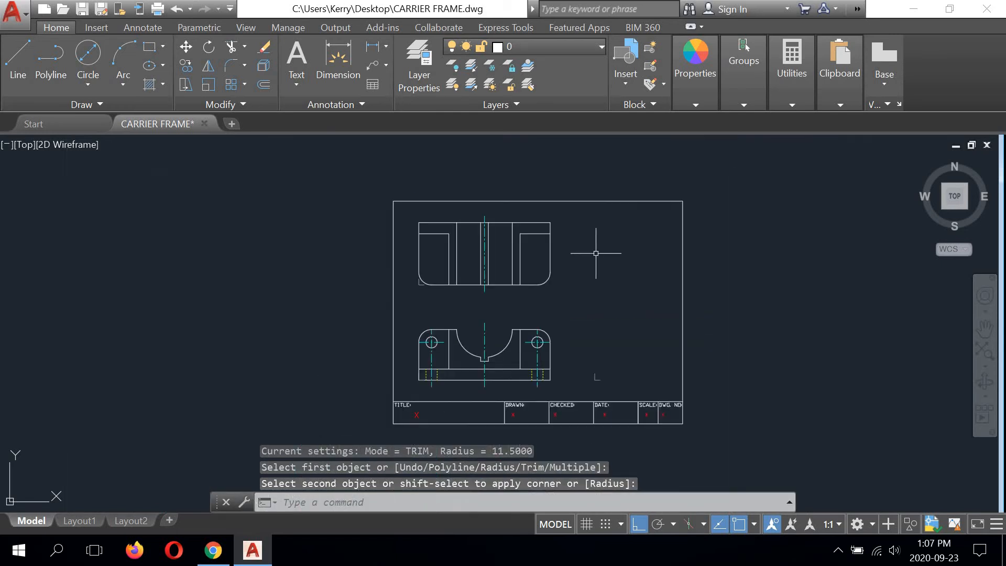
Step: Compare the top view with the front view and examine the hidden hole lines in the front view's base
middle_drag(552, 290, 513, 244)
scroll(368, 249, up, 3)
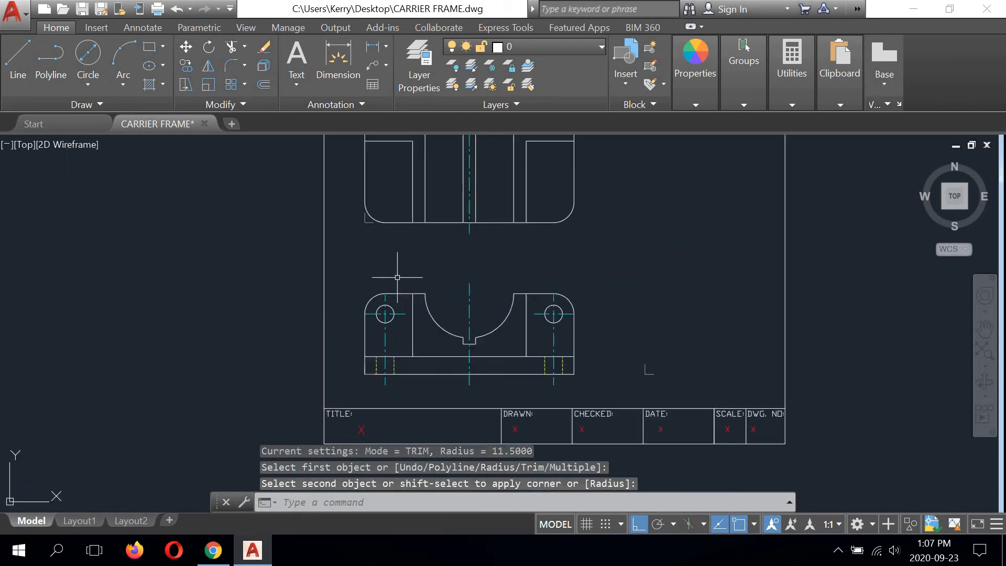
mouse_move(391, 273)
middle_down()
mouse_move(365, 326)
mouse_move(374, 290)
middle_up()
scroll(365, 327, down, 2)
middle_drag(383, 185, 370, 237)
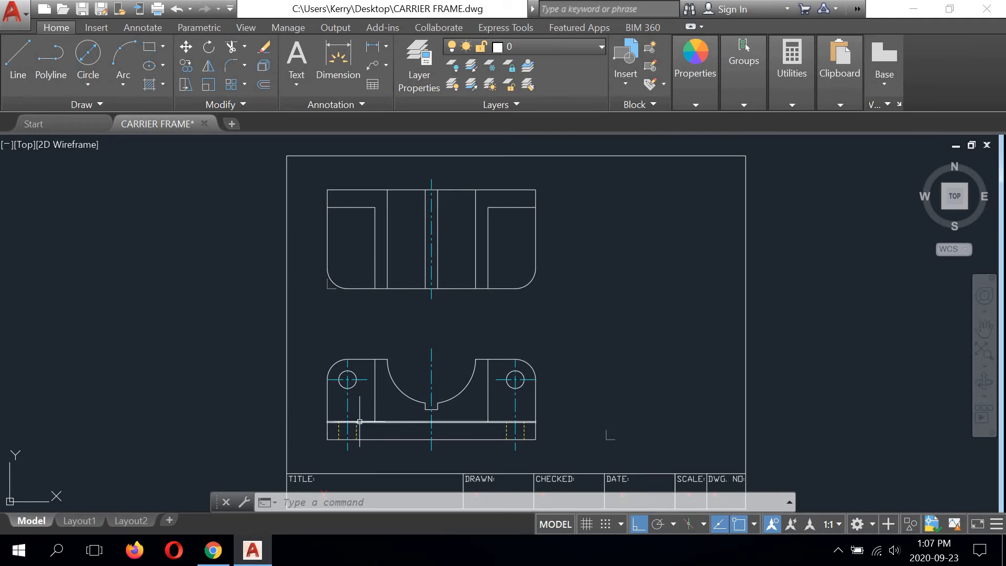
middle_drag(354, 422, 355, 406)
scroll(355, 407, up, 4)
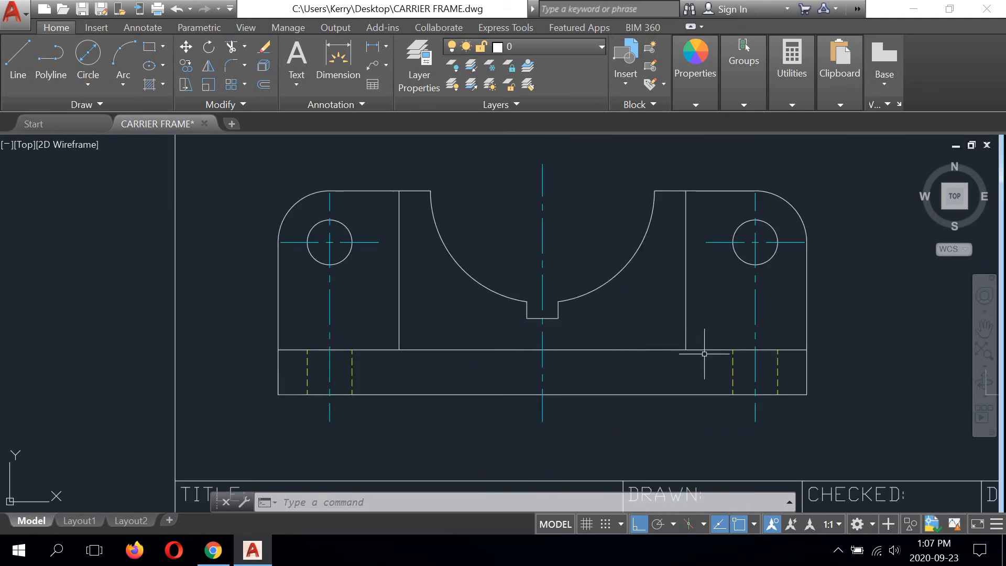
scroll(704, 354, down, 4)
middle_drag(515, 264, 422, 224)
Step: Copy the front view's four hidden hole lines to the top view, from the base's lower-left corner to the left end of the upper strip's lower line
scroll(444, 295, up, 5)
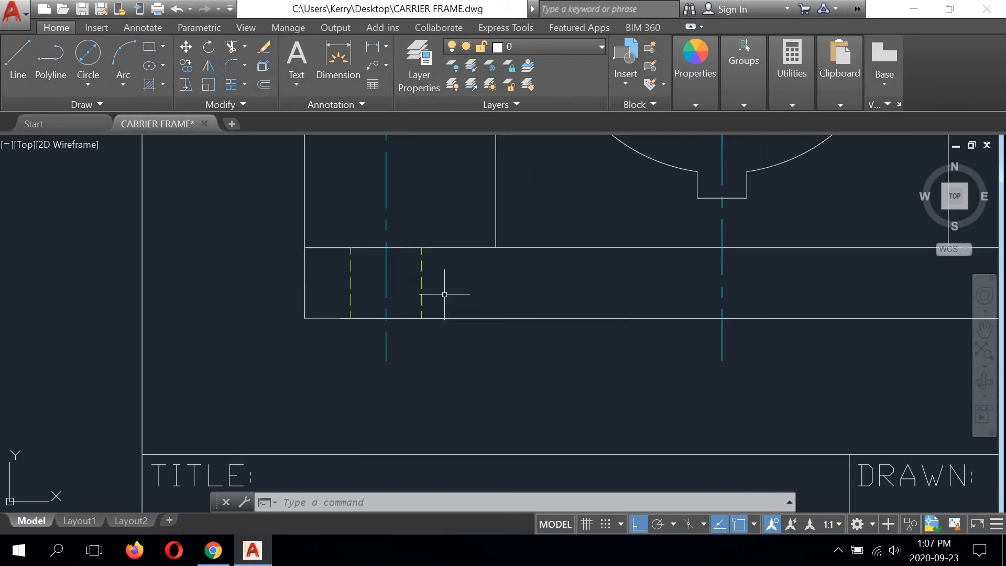
click(421, 271)
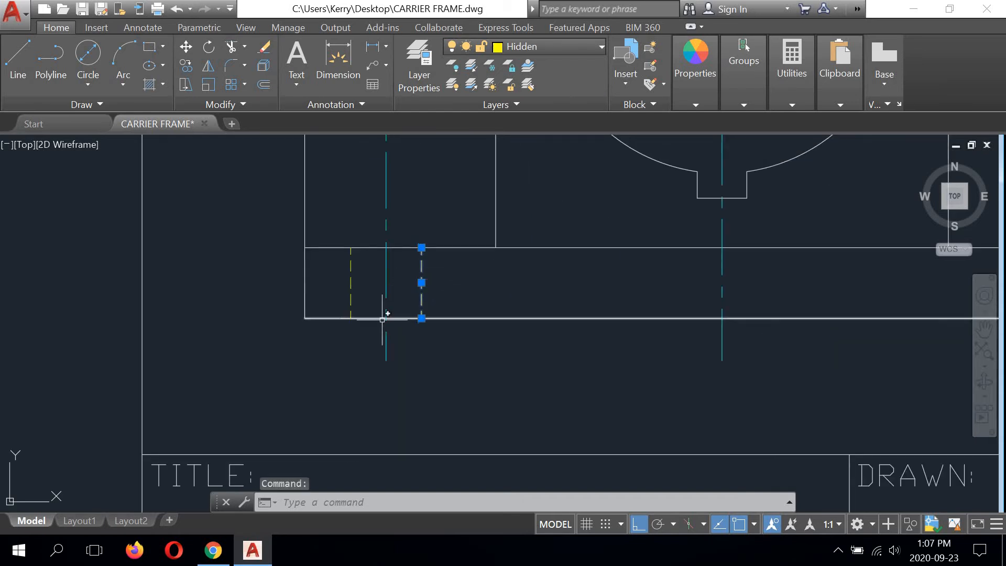
click(350, 265)
scroll(337, 299, down, 3)
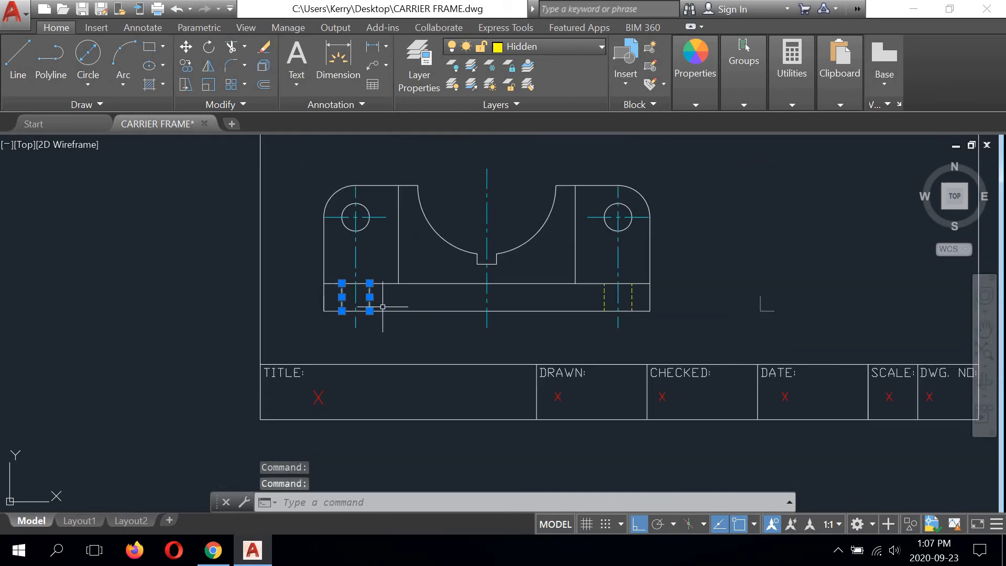
click(604, 292)
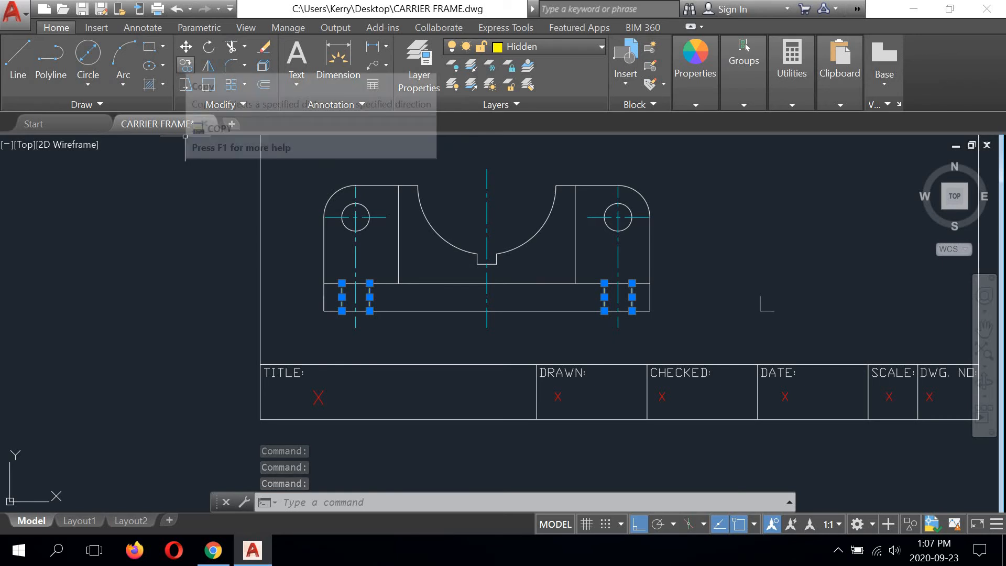
click(186, 66)
scroll(332, 307, up, 6)
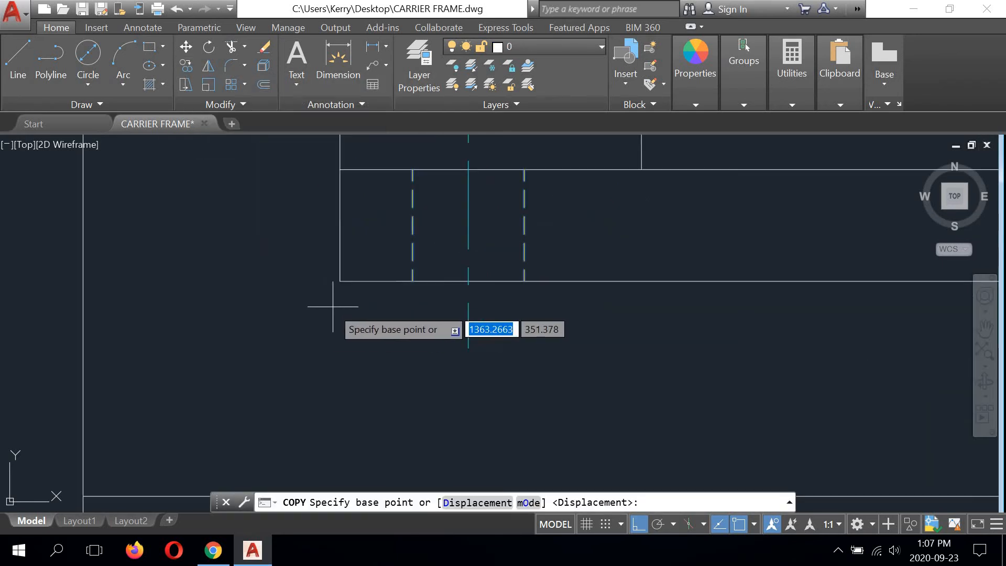
click(341, 281)
scroll(346, 311, down, 5)
scroll(342, 267, down, 2)
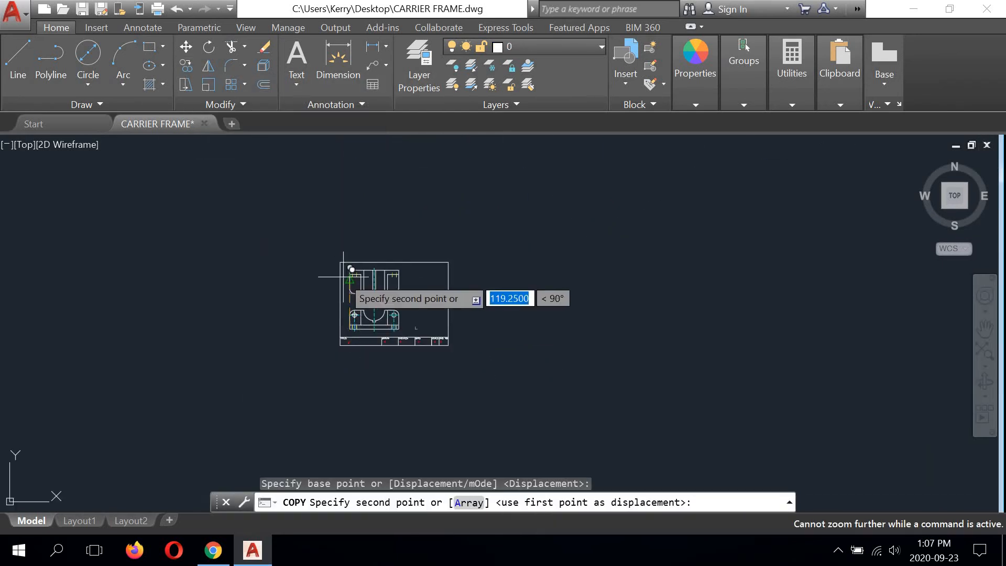
scroll(335, 233, up, 8)
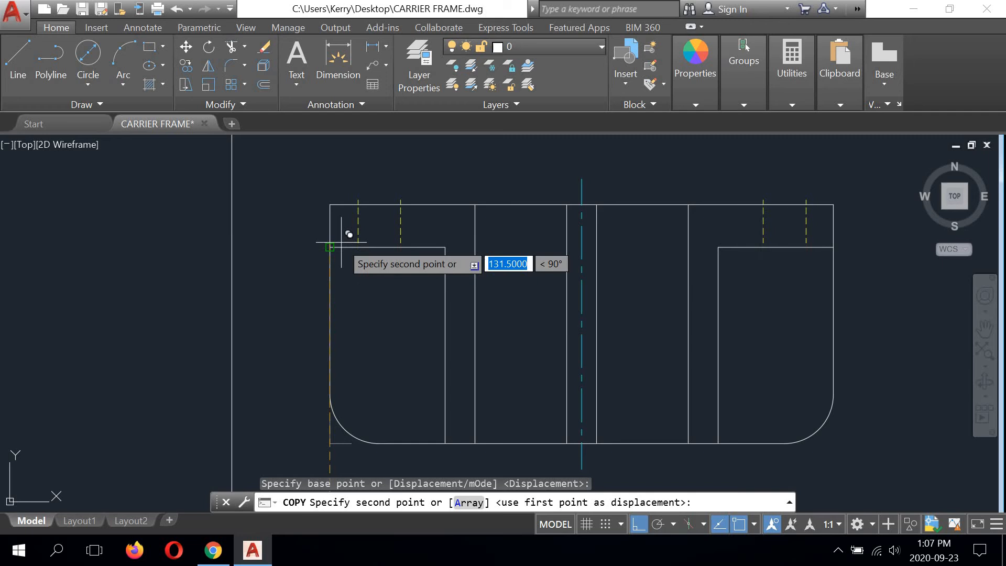
click(308, 254)
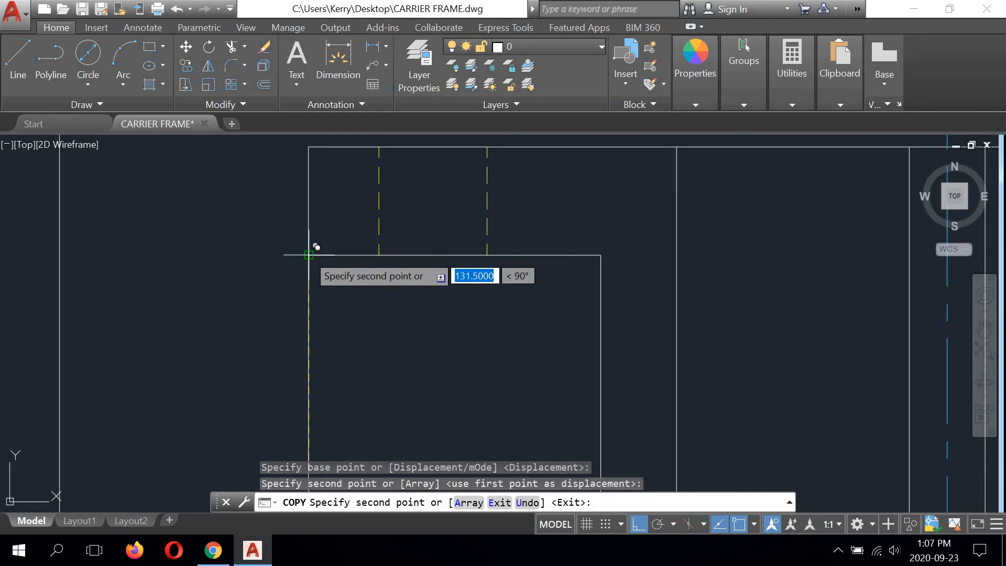
Step: Finish copying the hidden hole lines into the top view's upper strip
right_click(209, 196)
click(231, 205)
scroll(263, 219, down, 5)
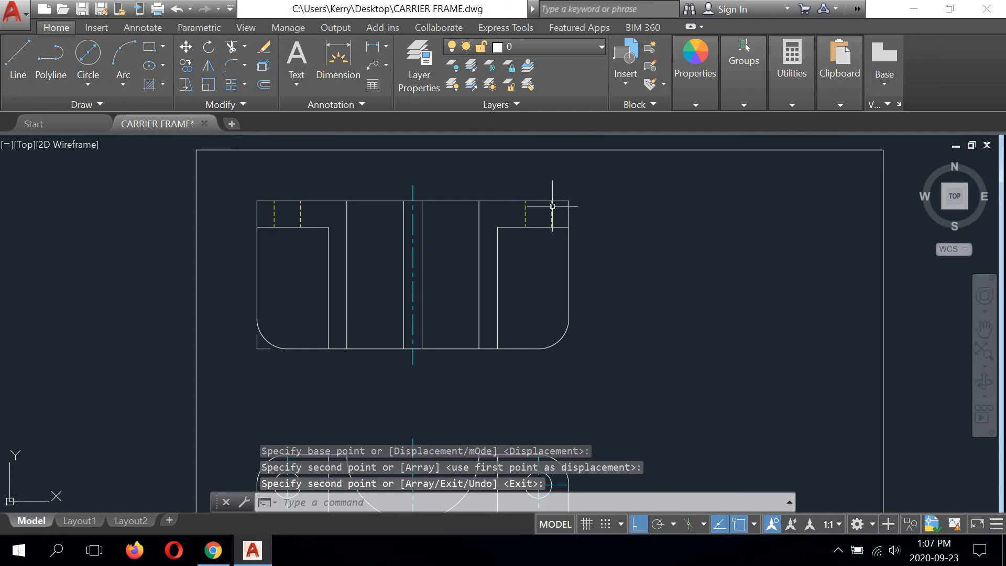
scroll(321, 275, down, 1)
scroll(348, 235, up, 3)
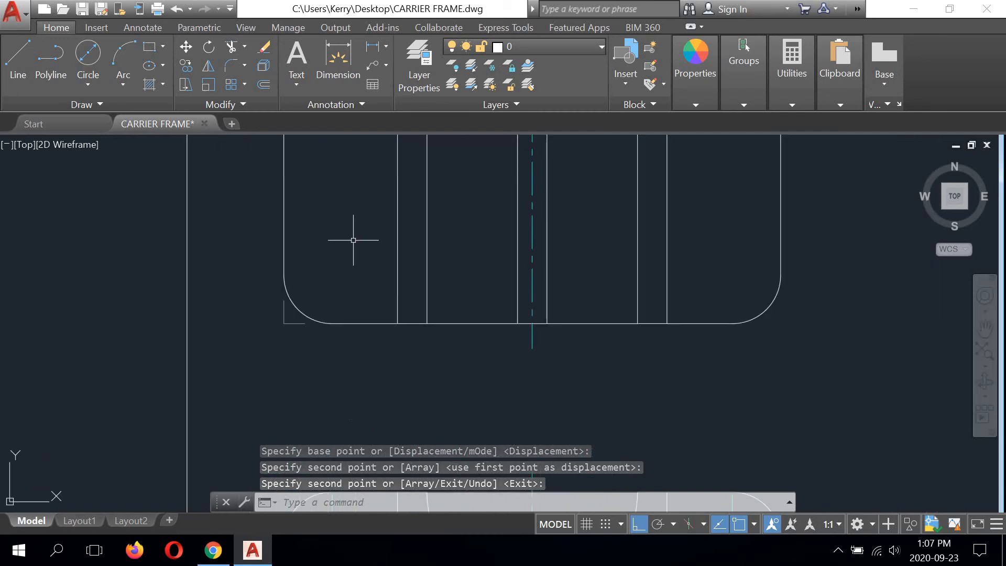
Step: Copy the front view's left circle and its two centre lines from the circle's centre to the centre of the top view's lower-left fillet arc
scroll(349, 337, down, 3)
middle_drag(350, 337, 349, 264)
scroll(351, 290, up, 4)
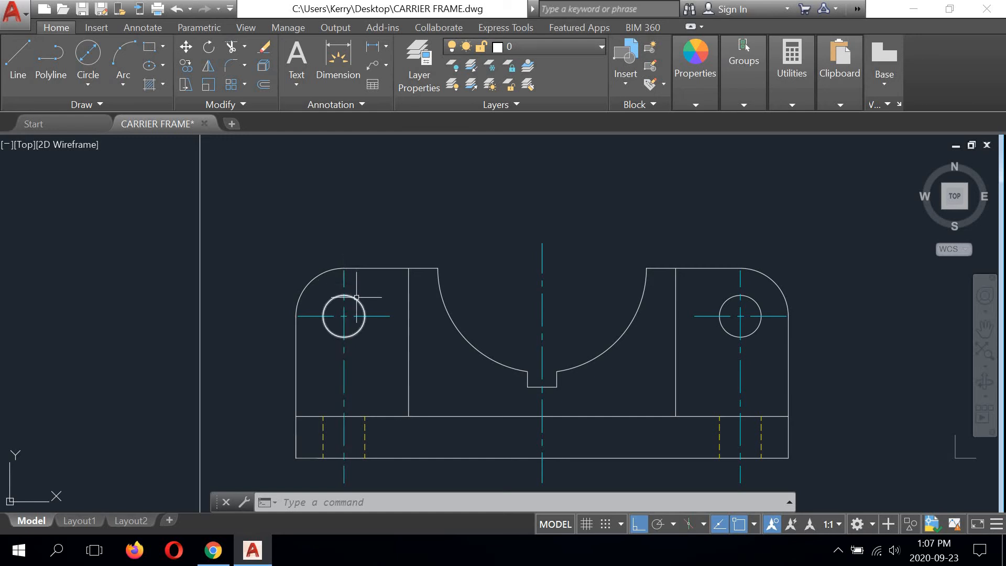
click(309, 316)
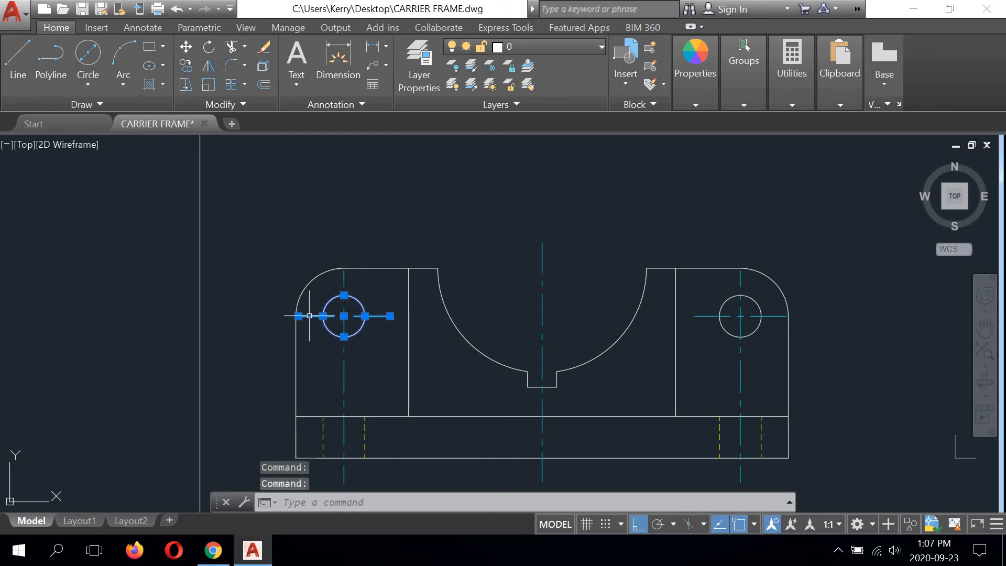
click(343, 278)
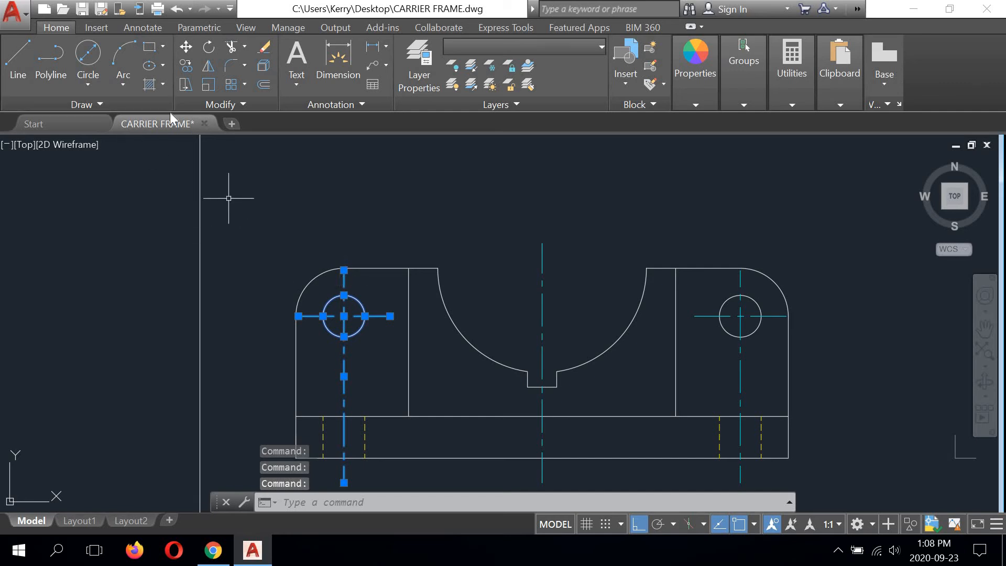
click(186, 65)
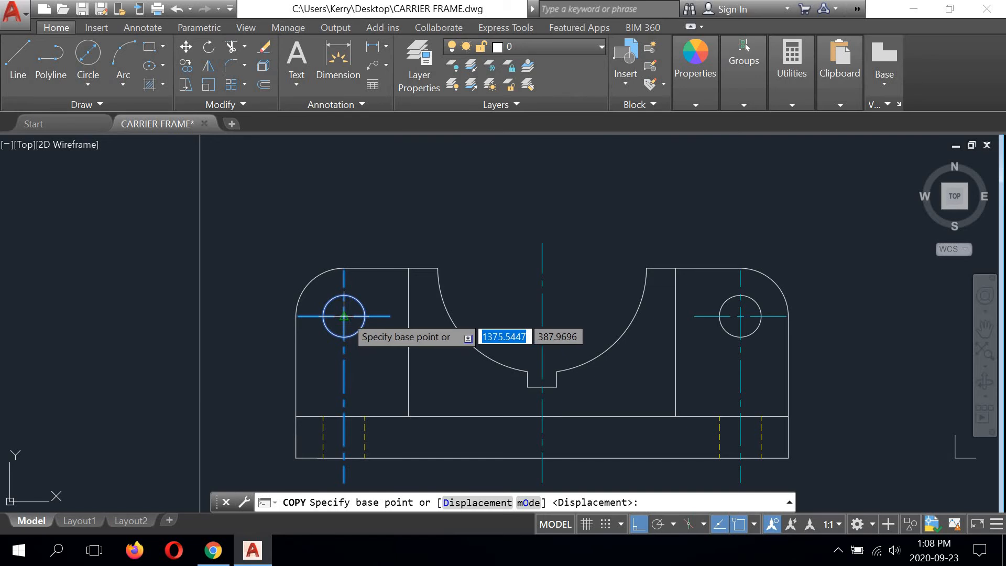
scroll(344, 316, up, 5)
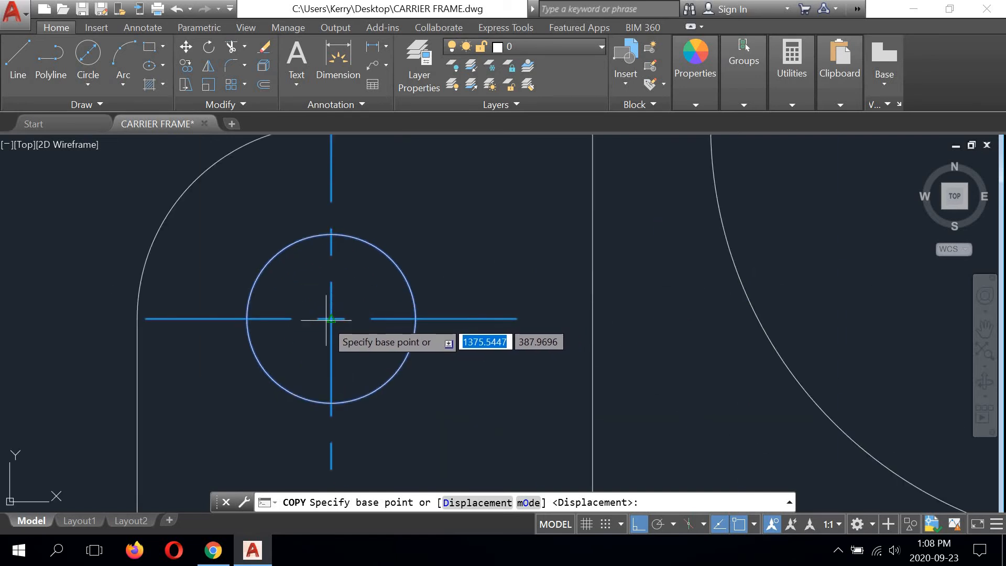
click(335, 313)
scroll(331, 317, down, 5)
scroll(331, 319, up, 5)
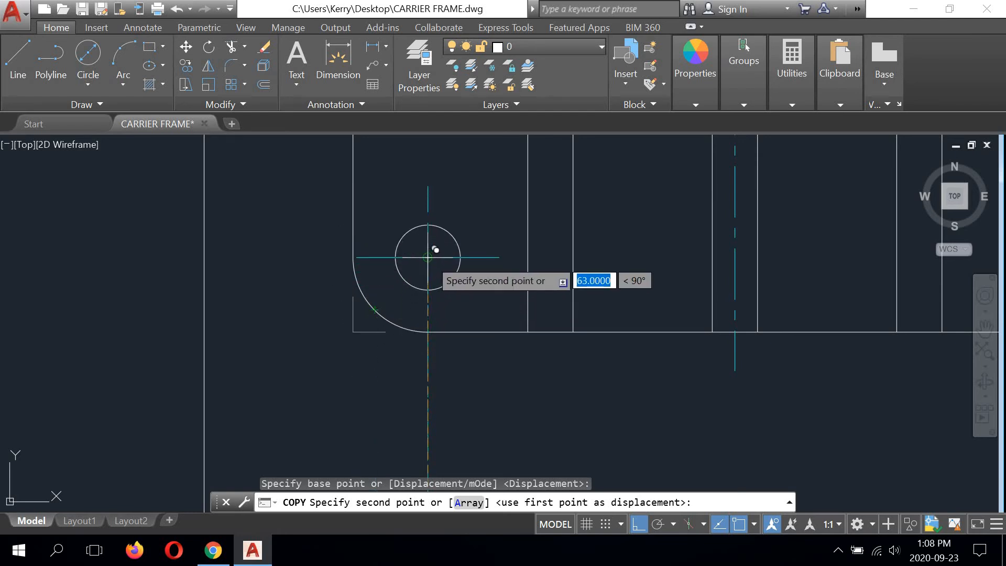
click(435, 250)
right_click(624, 220)
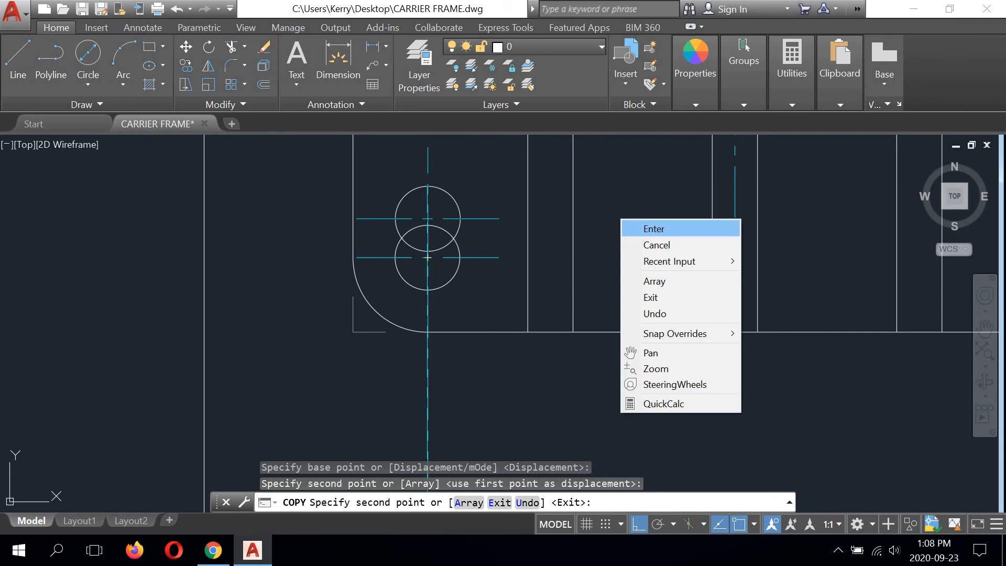
click(653, 229)
Step: Stretch the copied vertical centre line's upper end to the top view's top edge and its lower end to the circle's bottom quadrant
scroll(419, 299, down, 4)
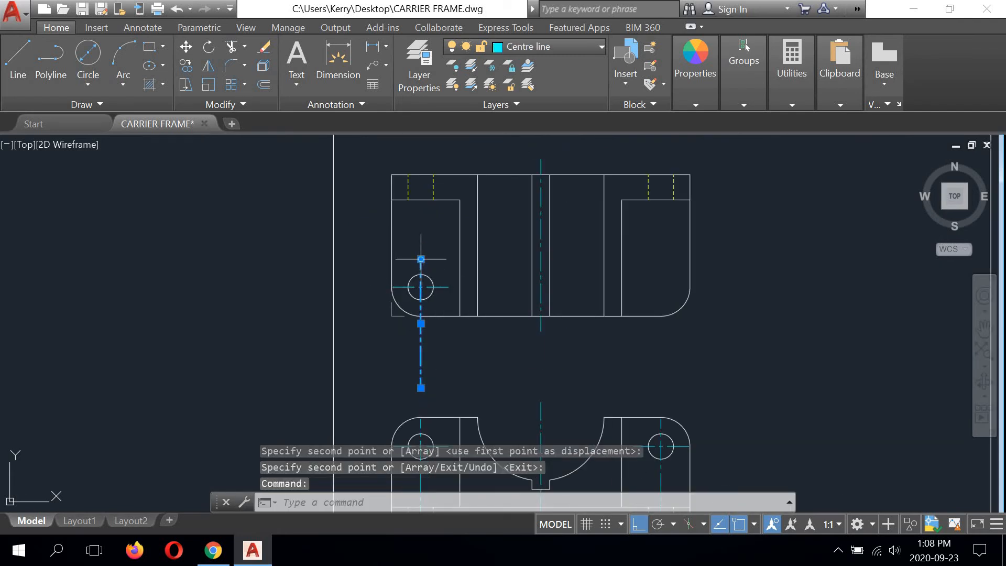
click(421, 258)
click(421, 174)
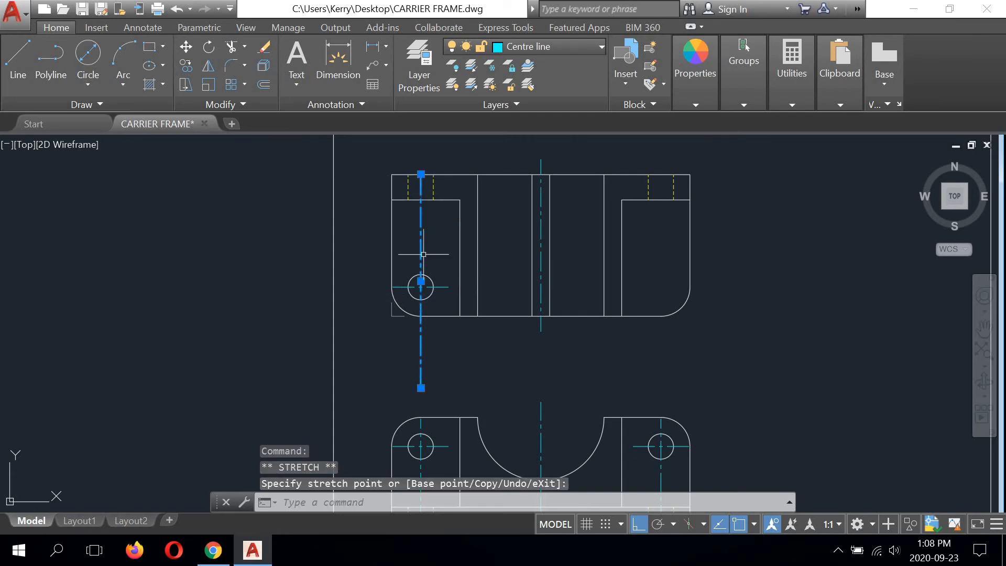
click(421, 387)
scroll(421, 387, up, 4)
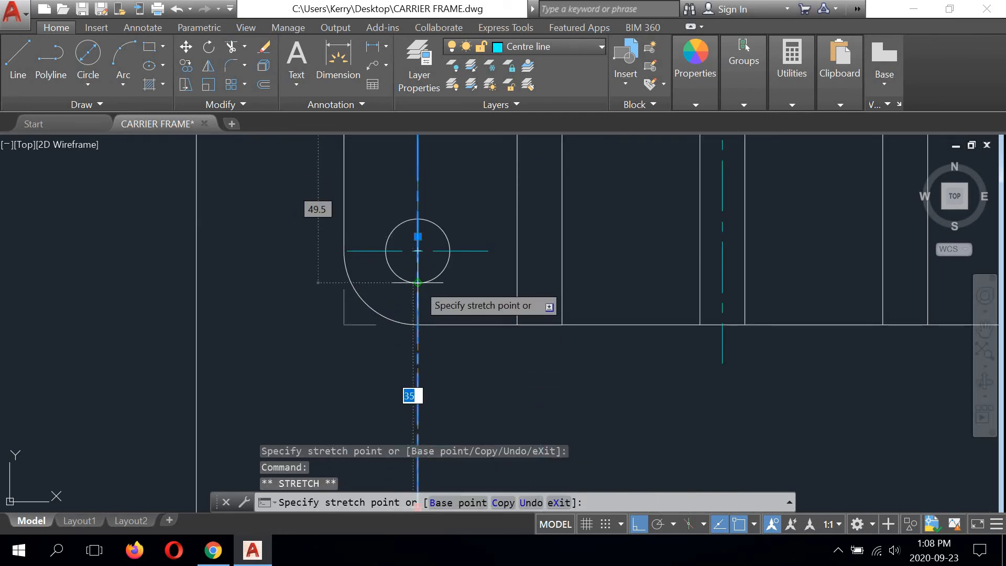
click(418, 283)
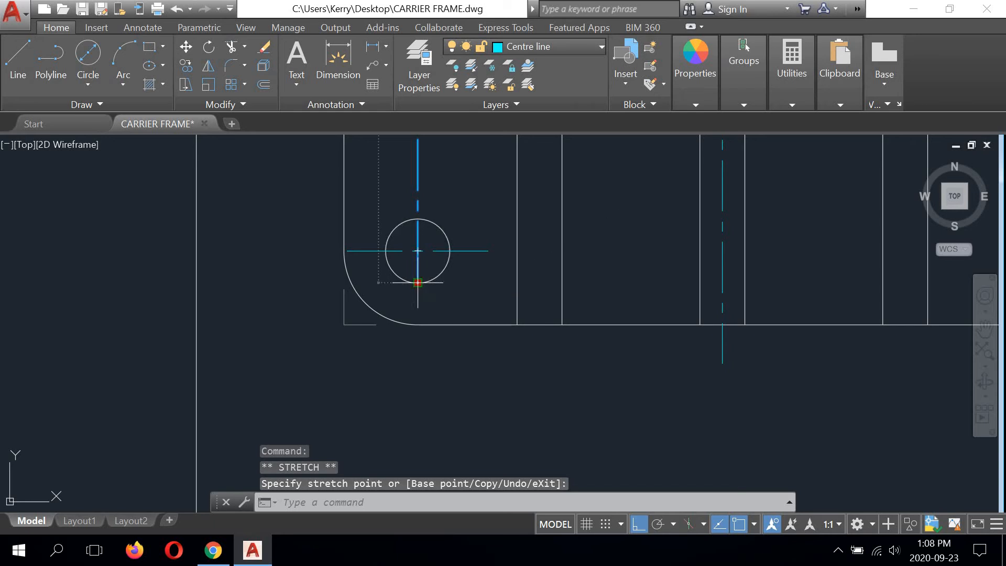
Step: Lengthen the left hole's vertical centre line by 6 at its lower end and by 6 at its upper end
text(6)
key(Return)
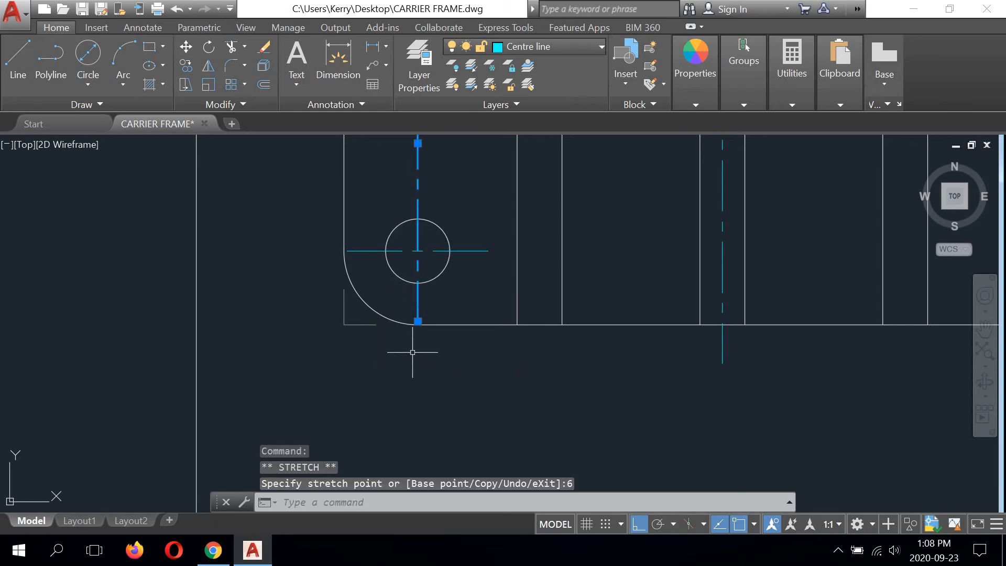
scroll(412, 352, down, 4)
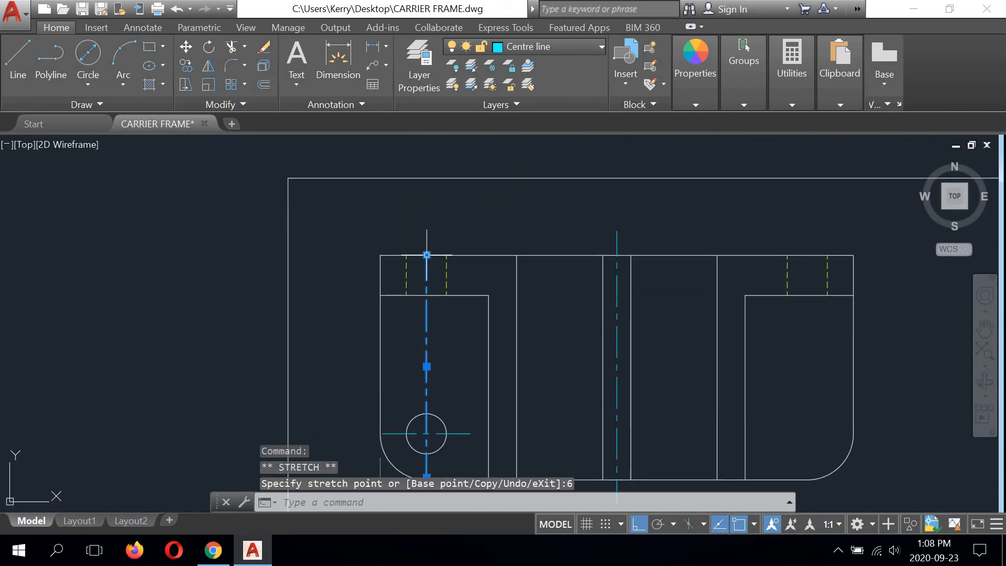
click(426, 255)
text(6)
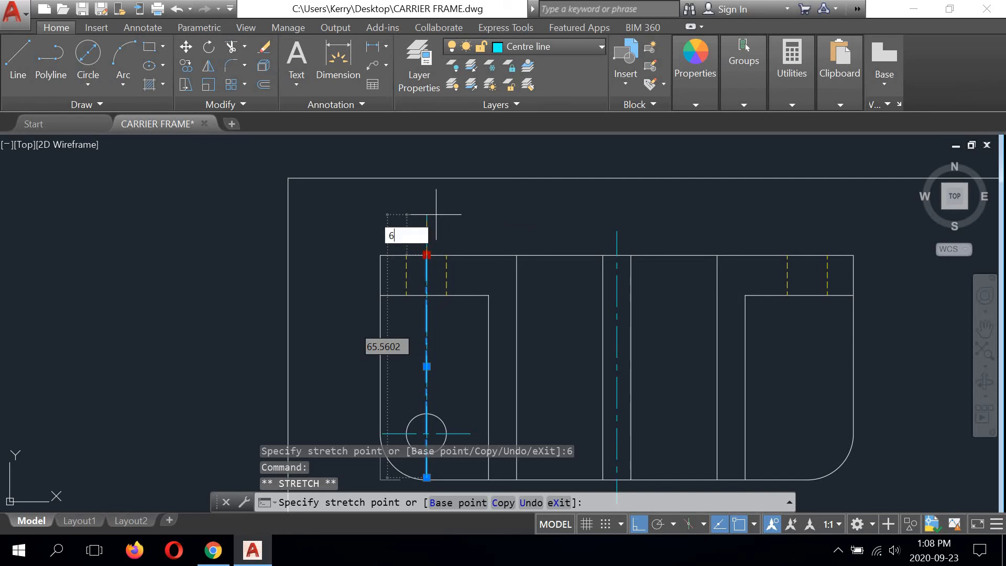
key(Return)
middle_drag(498, 228, 429, 170)
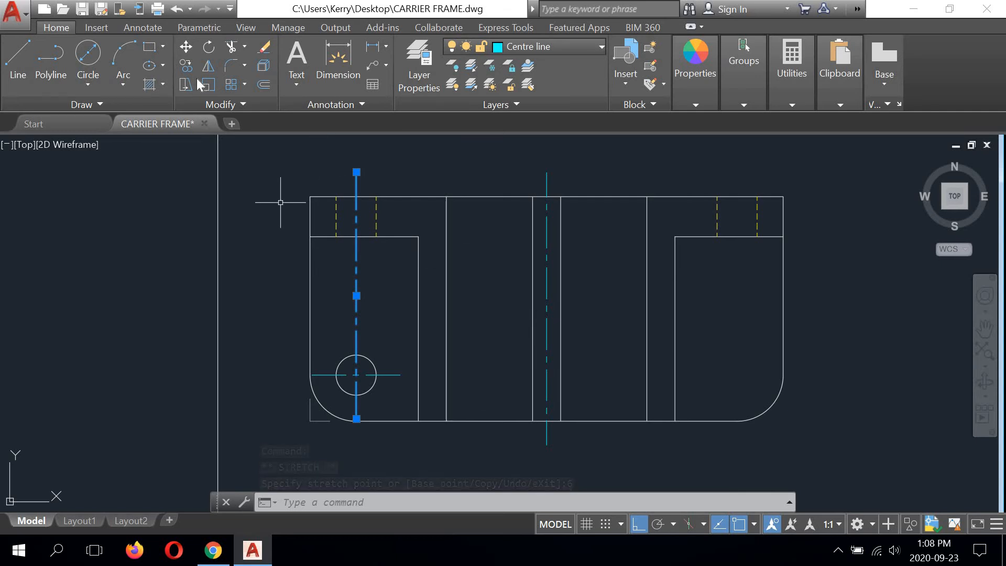
click(207, 66)
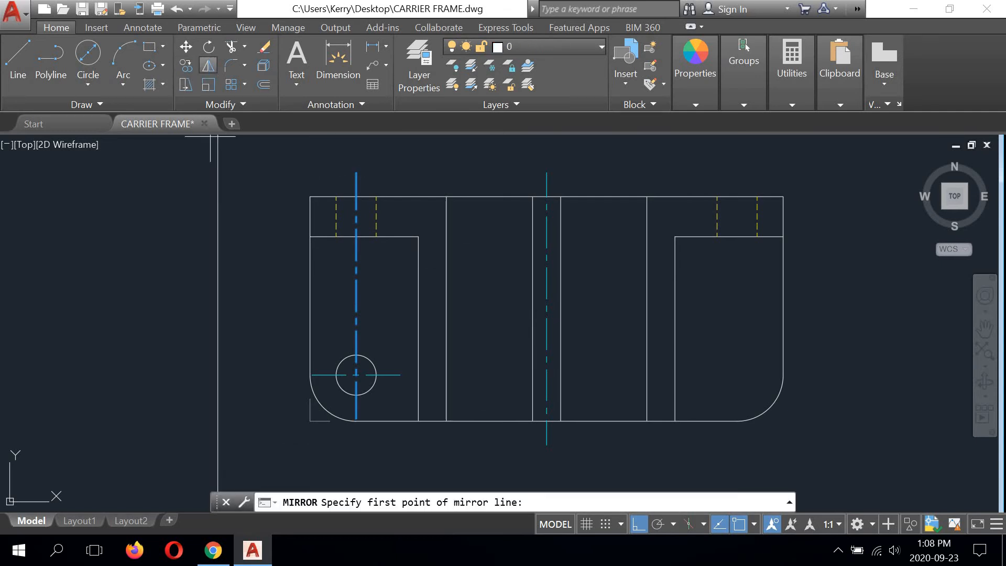
key(Return)
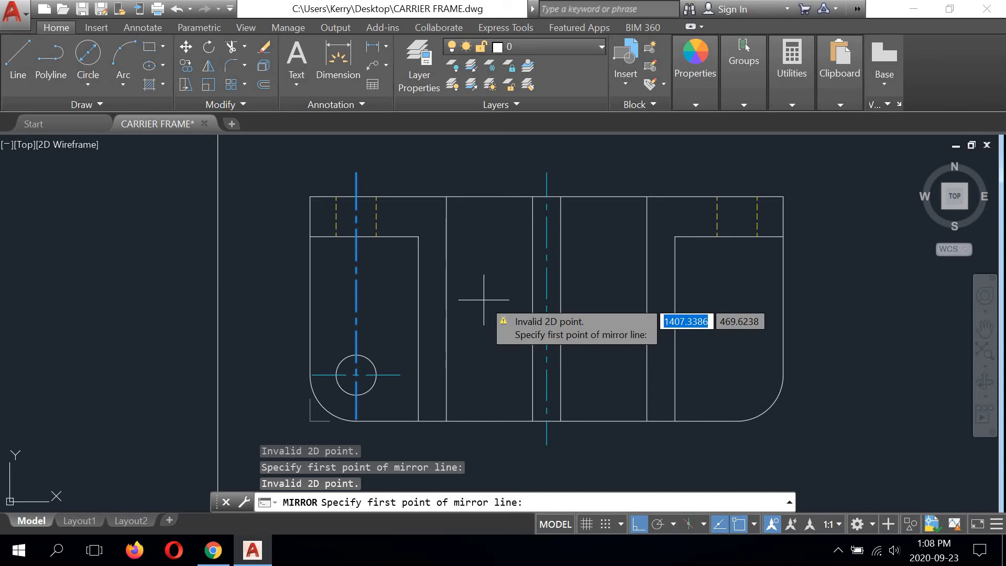
click(504, 302)
key(Return)
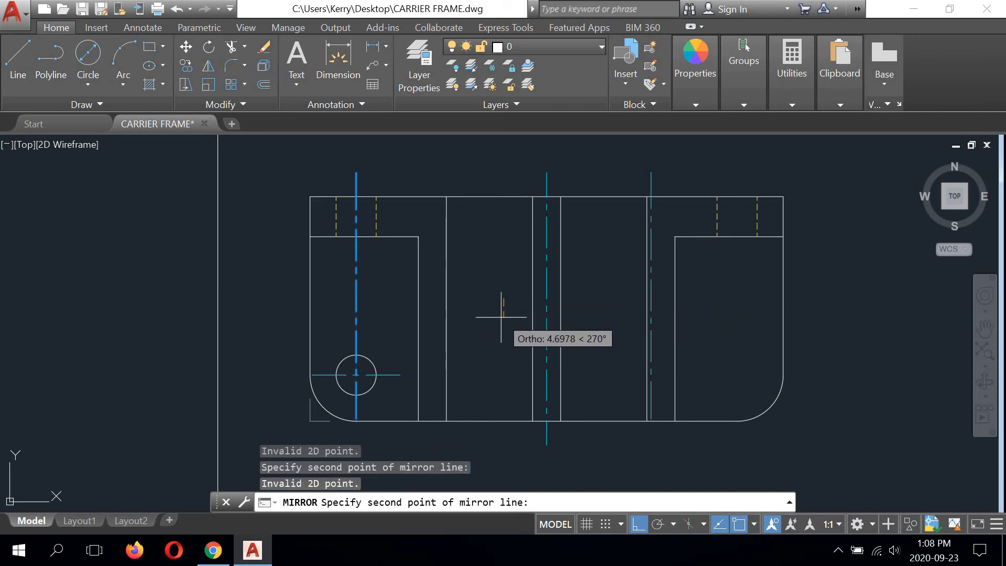
click(487, 278)
right_click(488, 281)
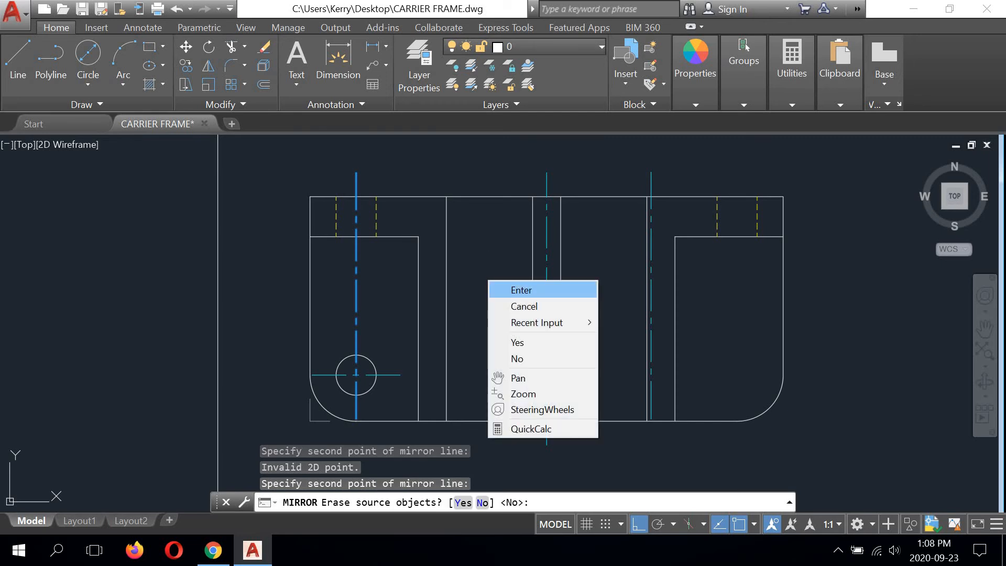
click(521, 306)
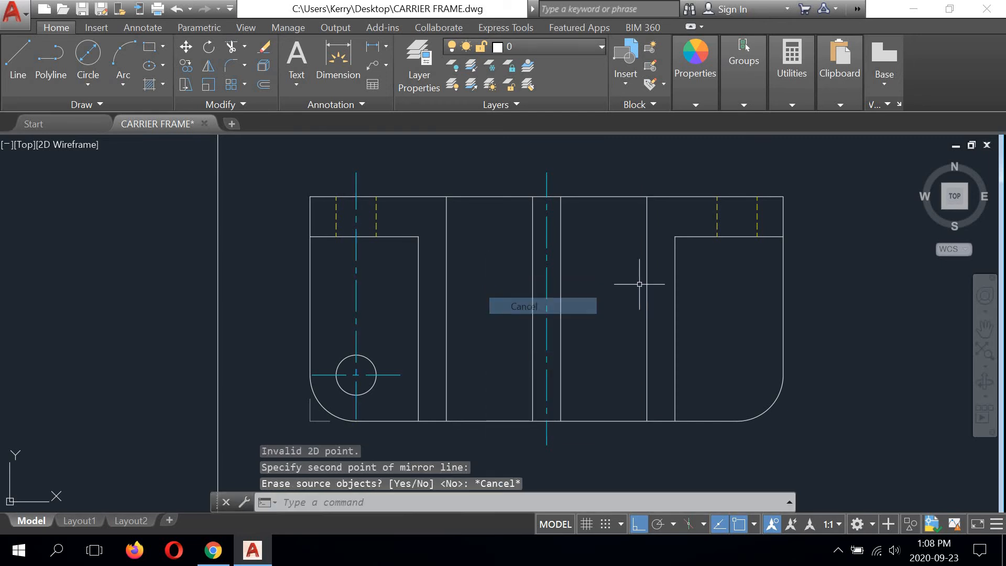
Step: Mirror the top view's left circle and its two centre lines about the view's middle centre line, keeping the source objects
click(208, 65)
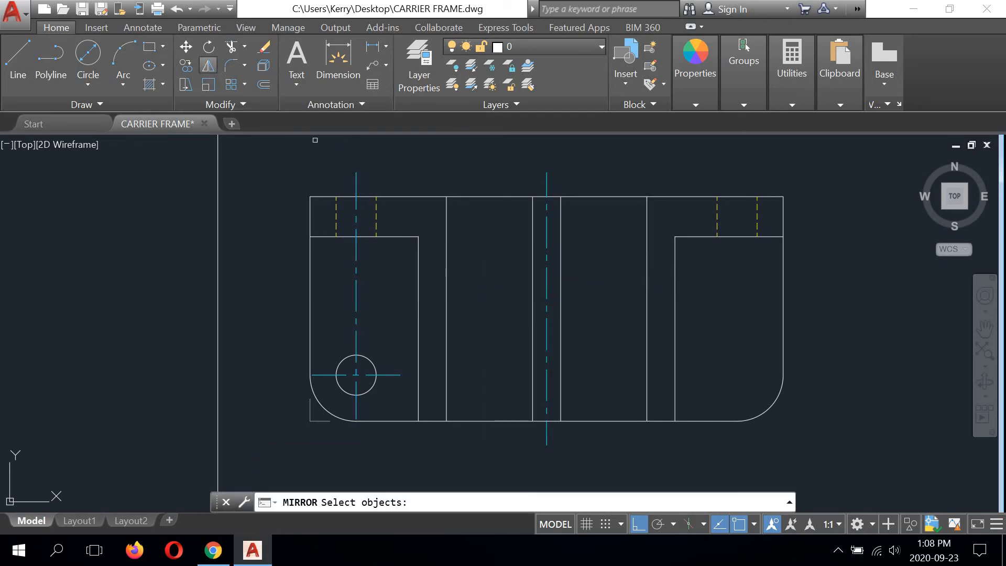
click(367, 360)
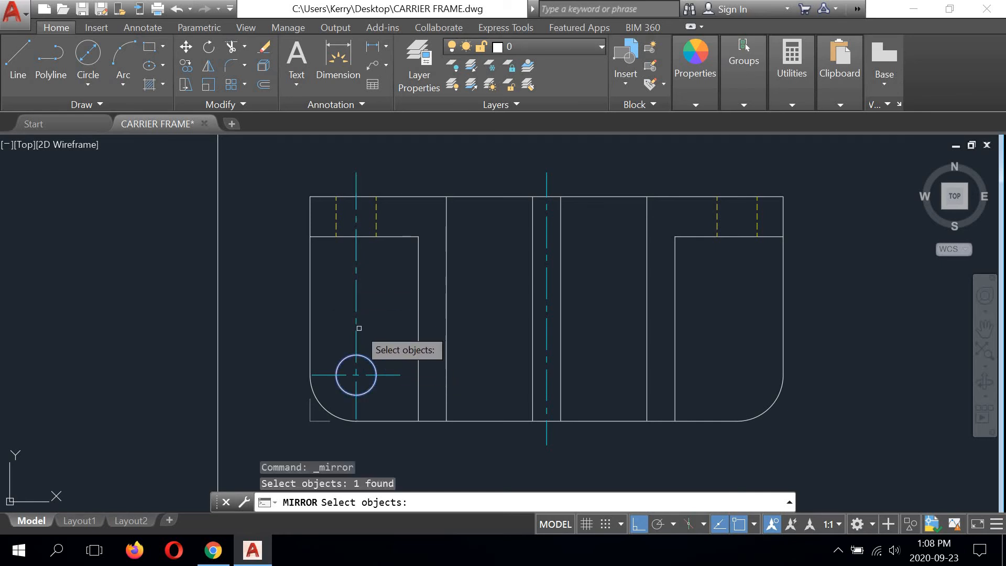
click(356, 269)
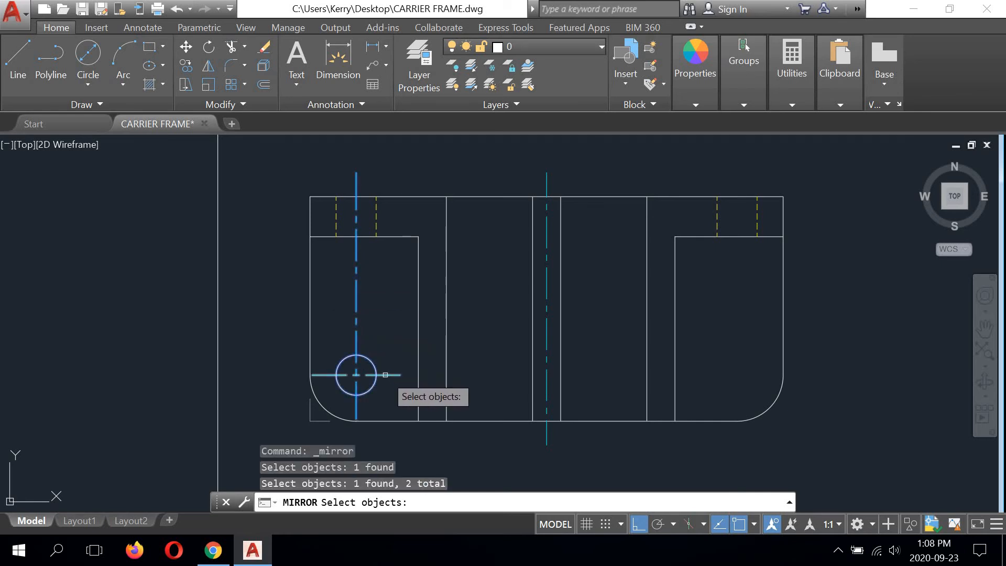
click(385, 373)
key(Return)
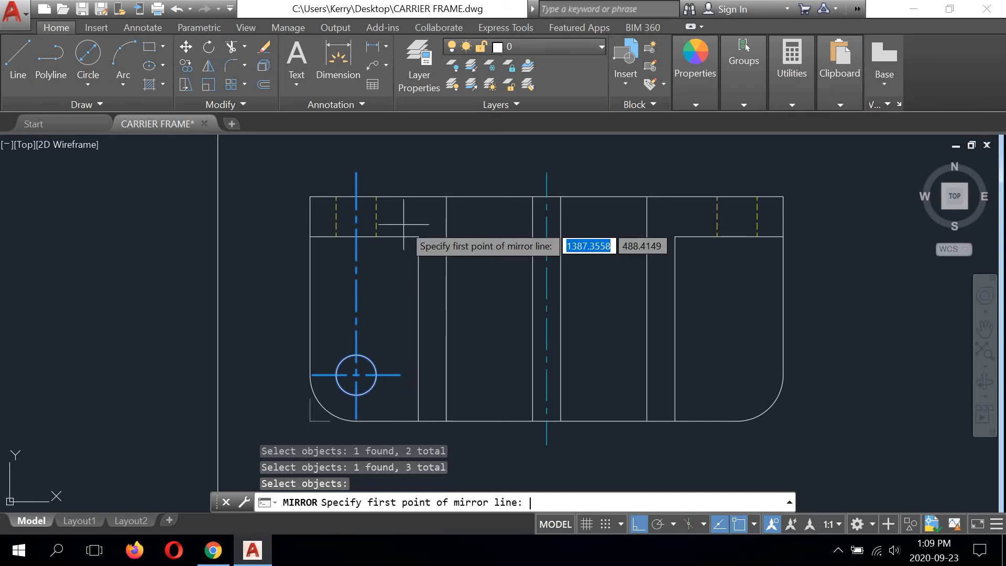
click(546, 422)
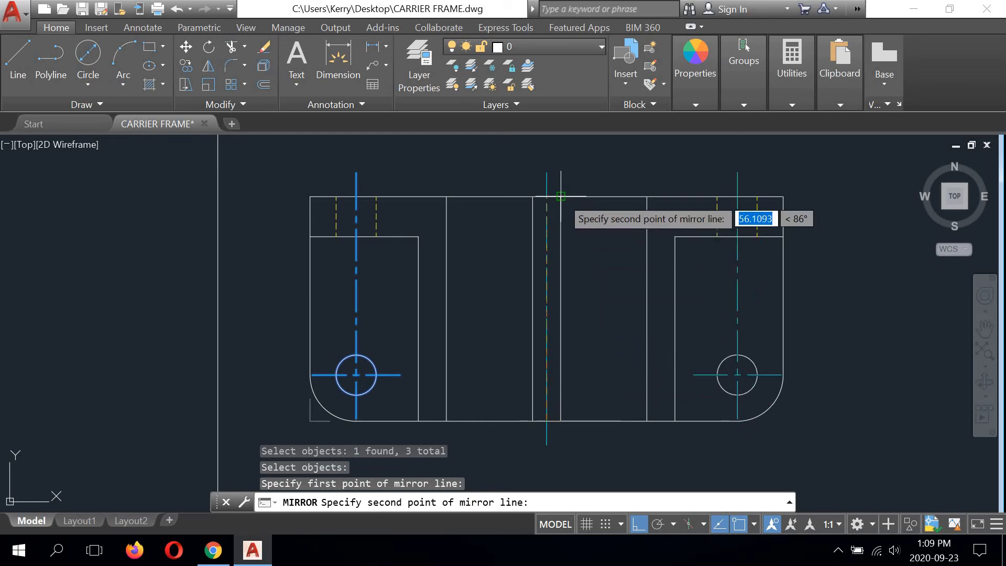
click(596, 259)
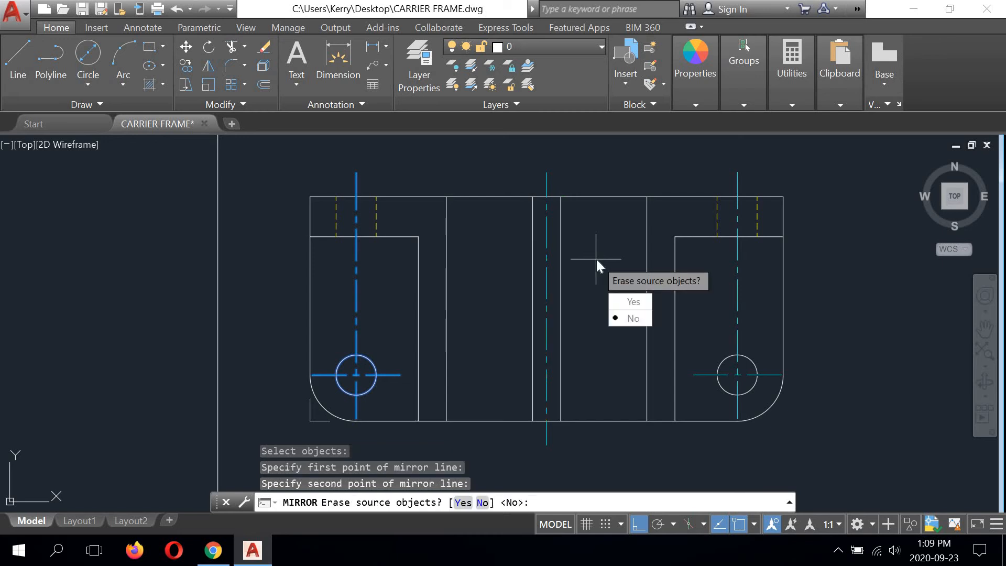
text(n)
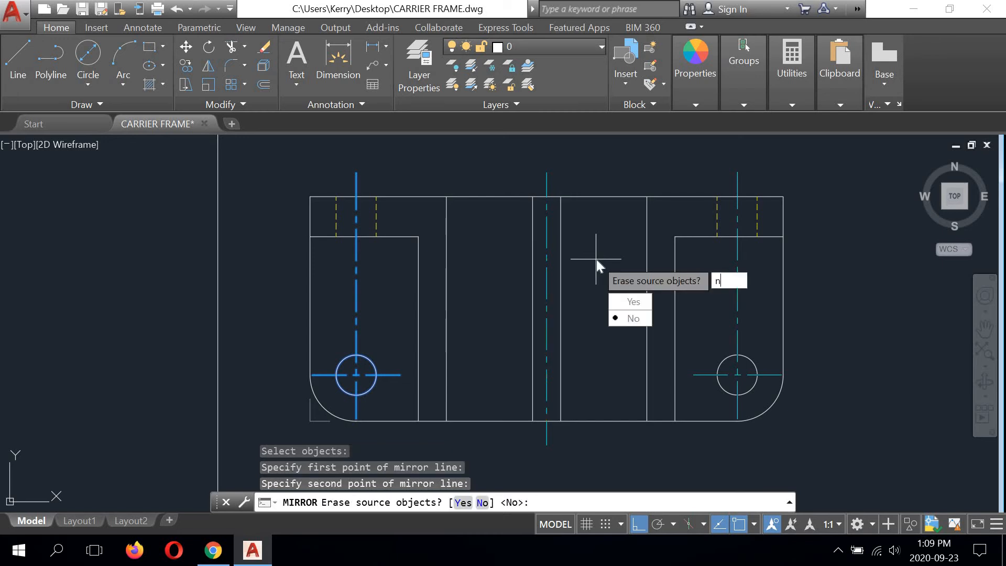
key(Return)
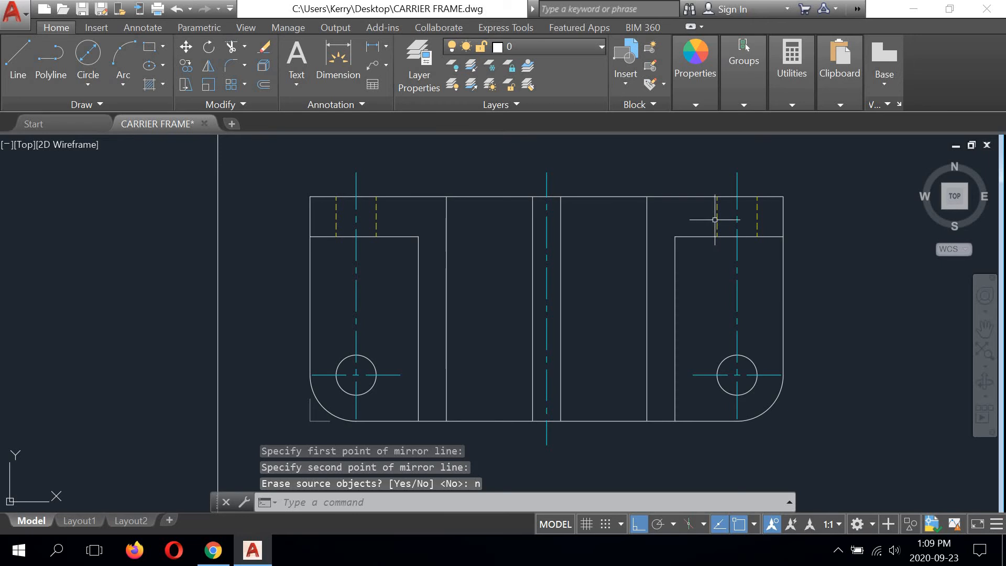
scroll(586, 219, down, 4)
scroll(544, 265, up, 2)
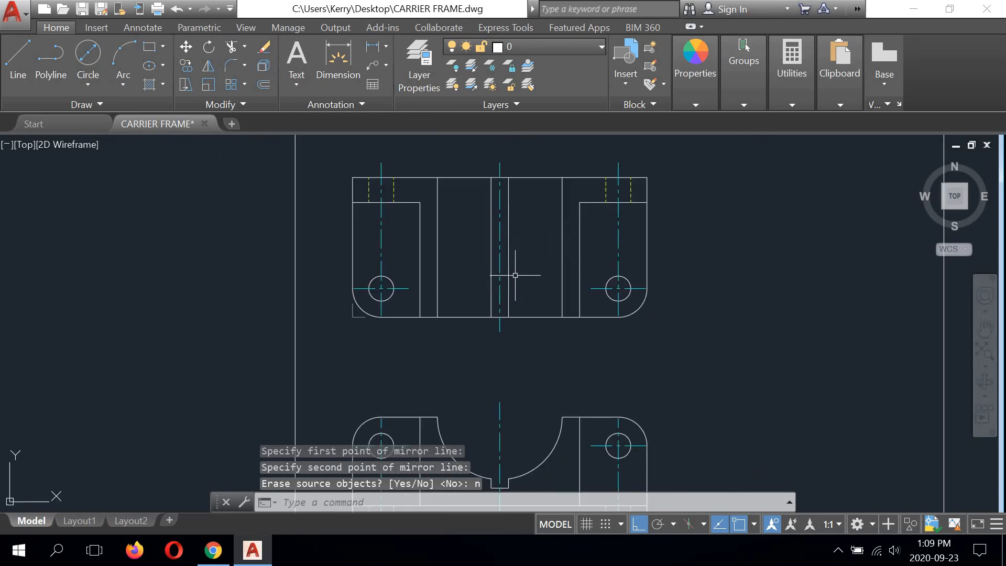
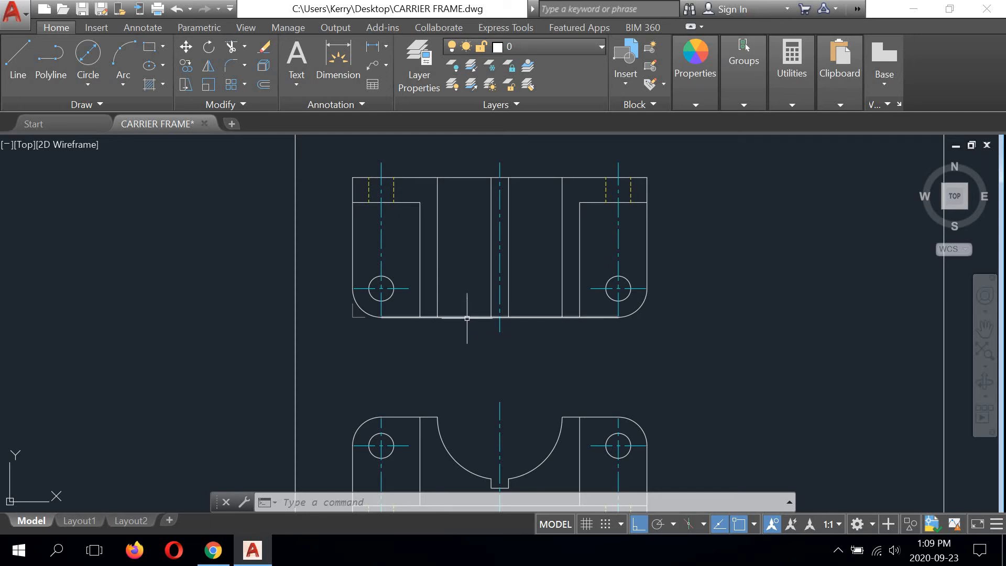
Step: Offset the top view's bottom edge upward by 7.5
click(264, 84)
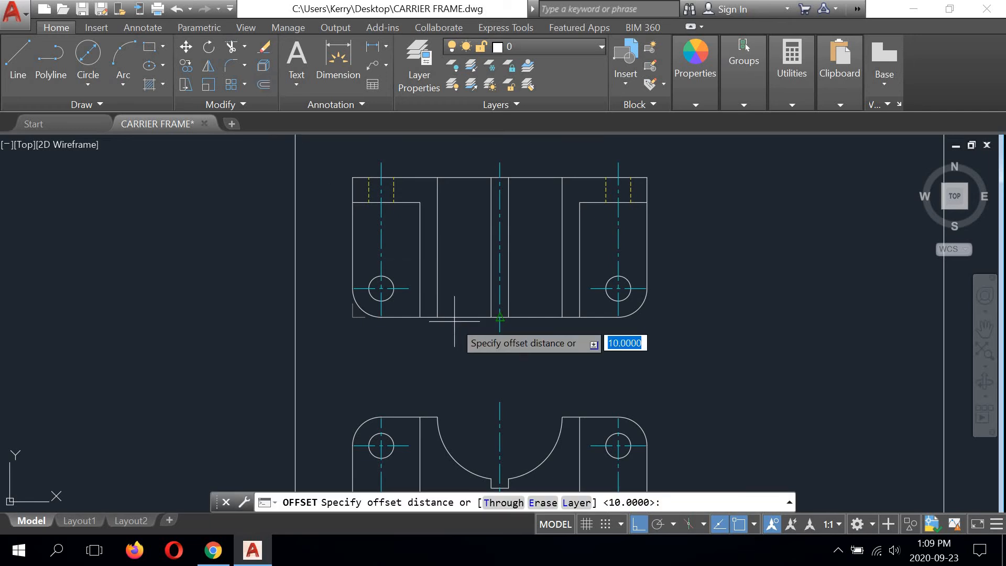
text(7.5)
key(Return)
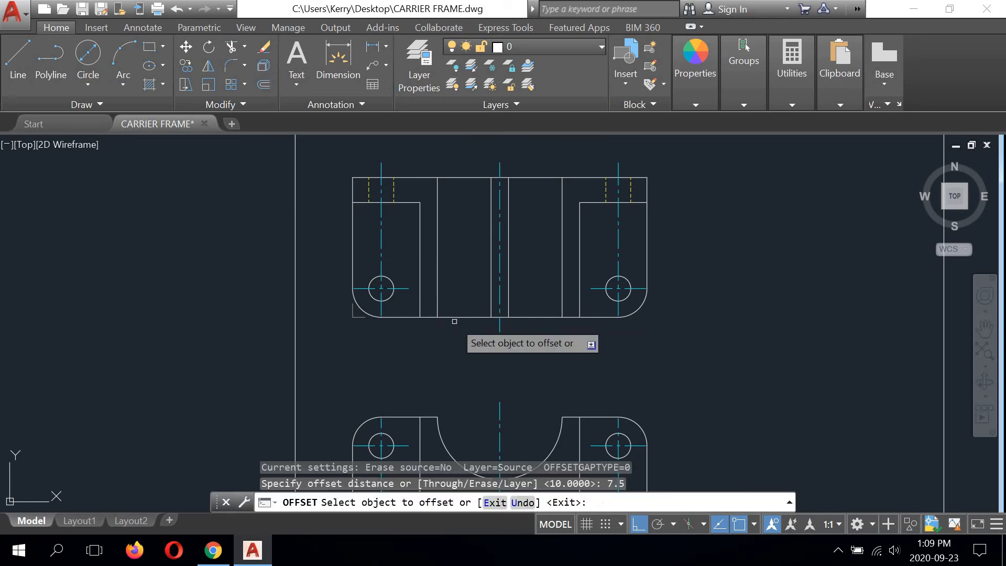
click(532, 316)
click(524, 293)
right_click(539, 271)
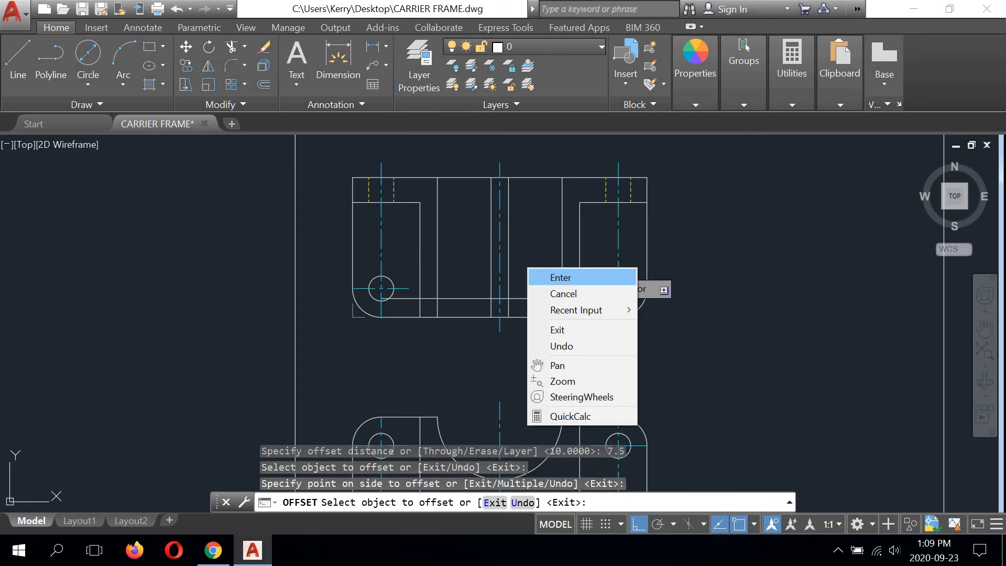
click(550, 276)
Step: Trim the offset line's ends outside the outermost inner vertical lines, and trim all inner vertical lines below the offset line
scroll(420, 301, up, 2)
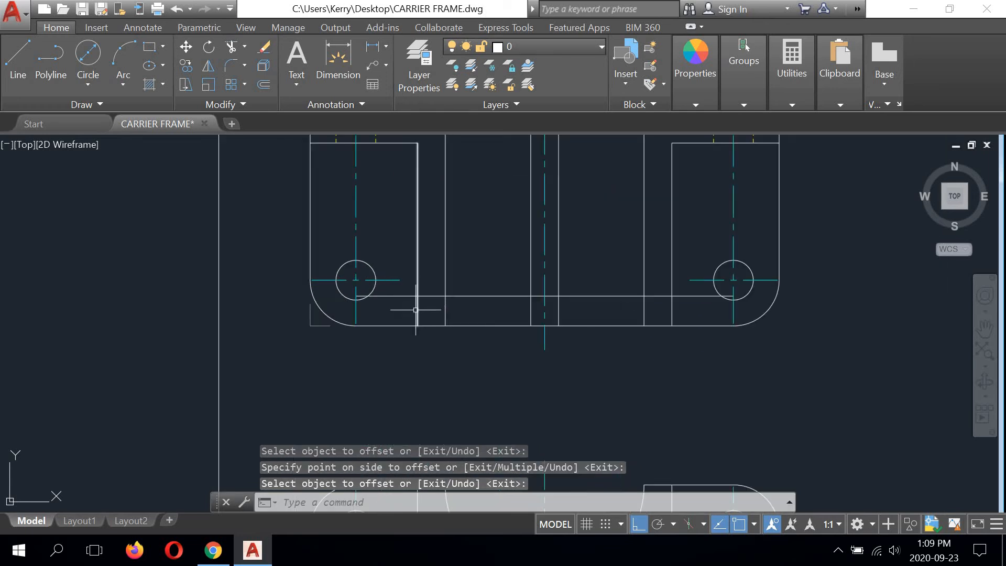
click(231, 46)
click(417, 266)
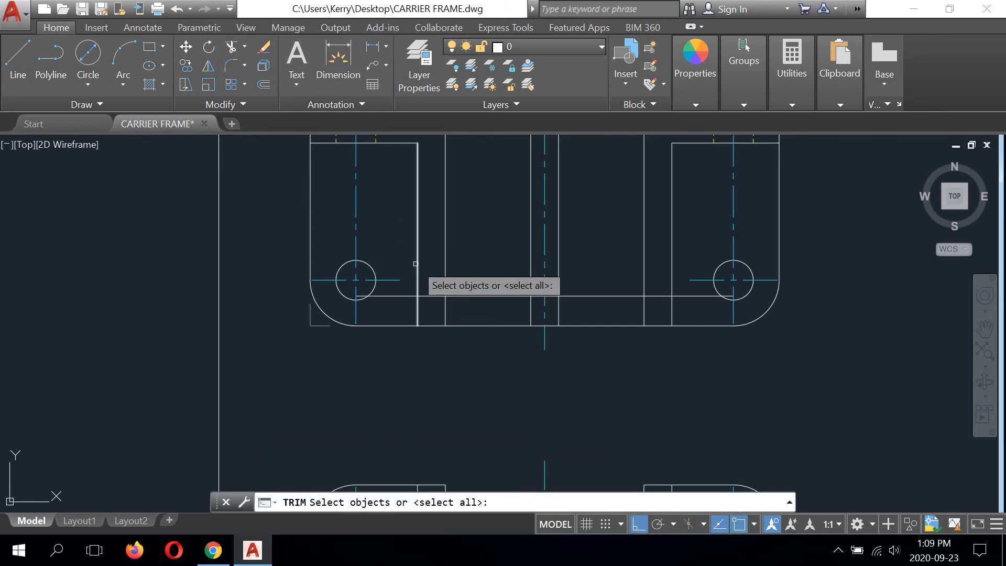
click(446, 267)
click(672, 293)
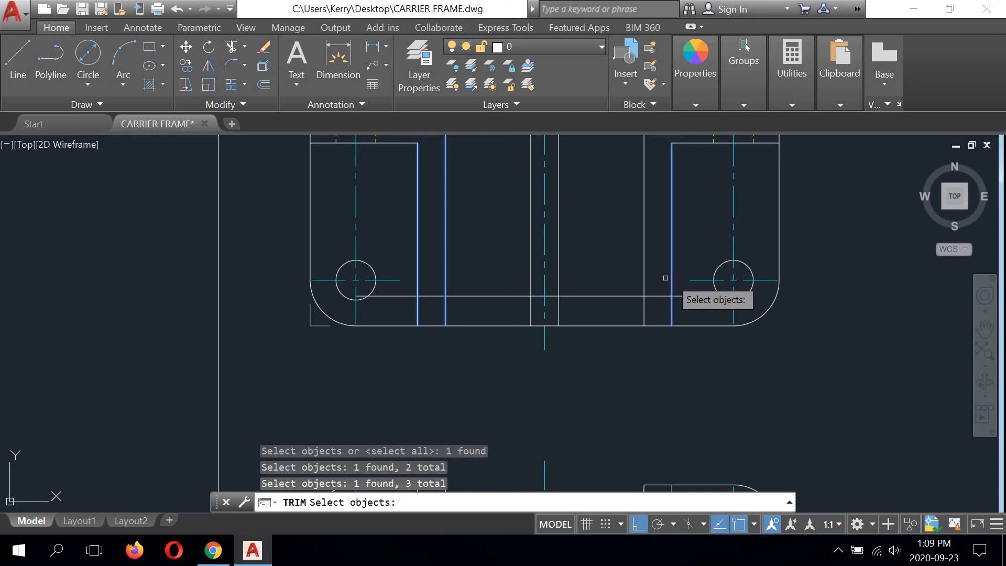
click(645, 292)
click(675, 296)
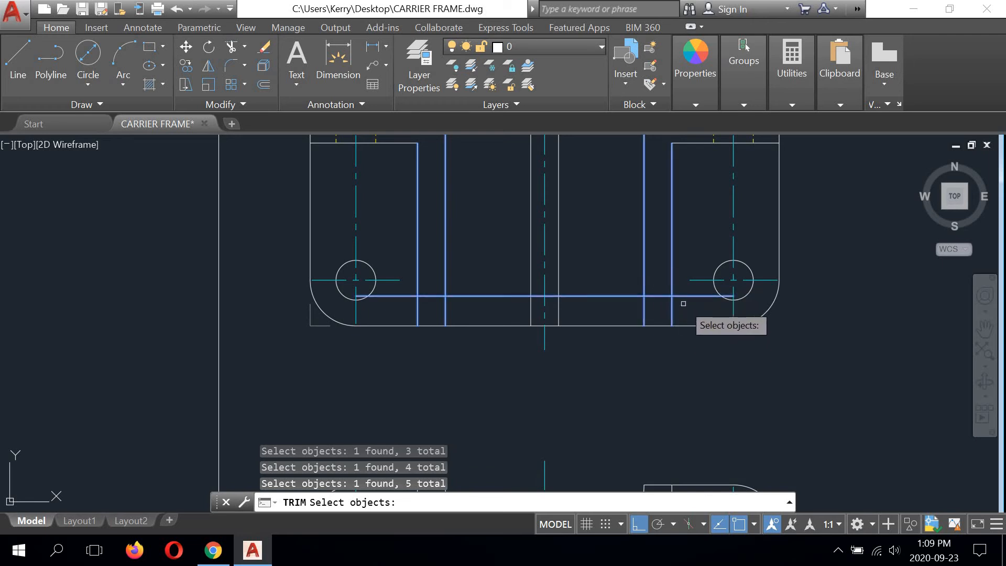
key(Return)
click(693, 296)
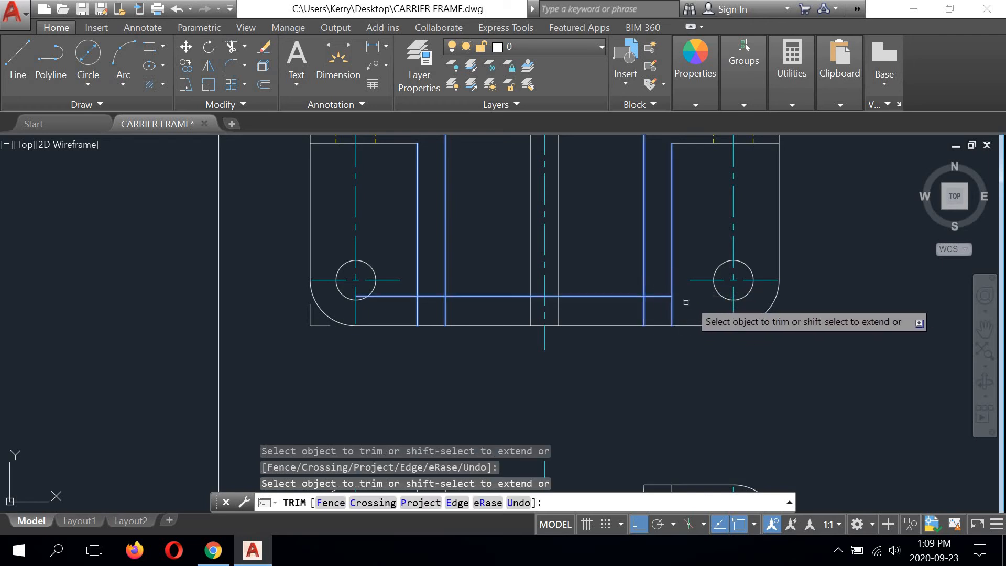
click(671, 309)
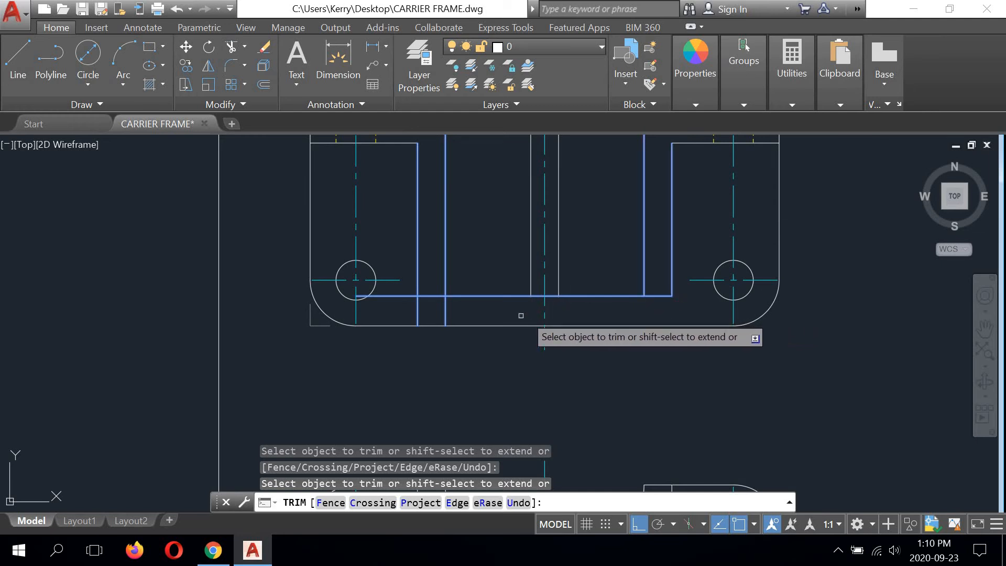
click(446, 314)
click(418, 314)
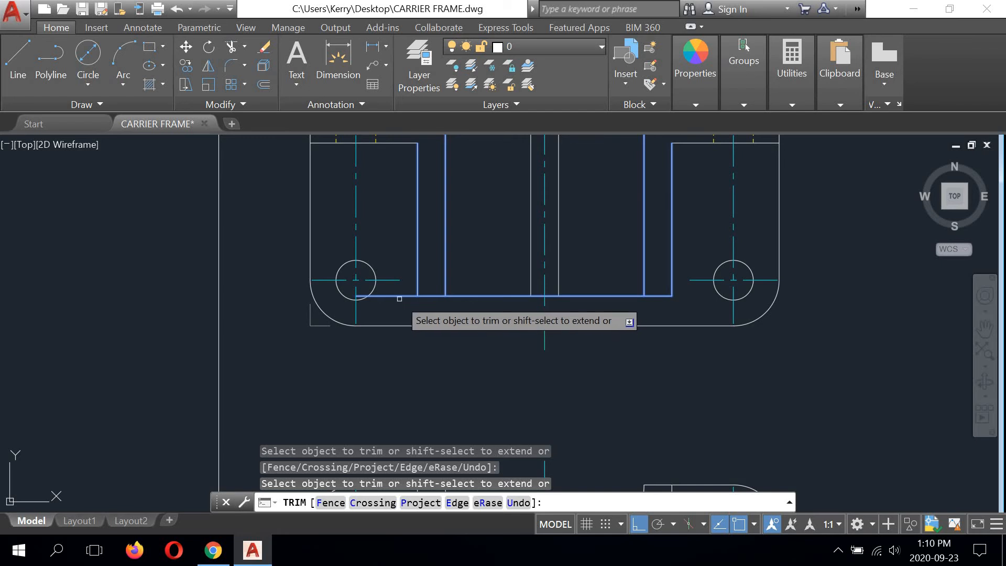
scroll(414, 348, down, 2)
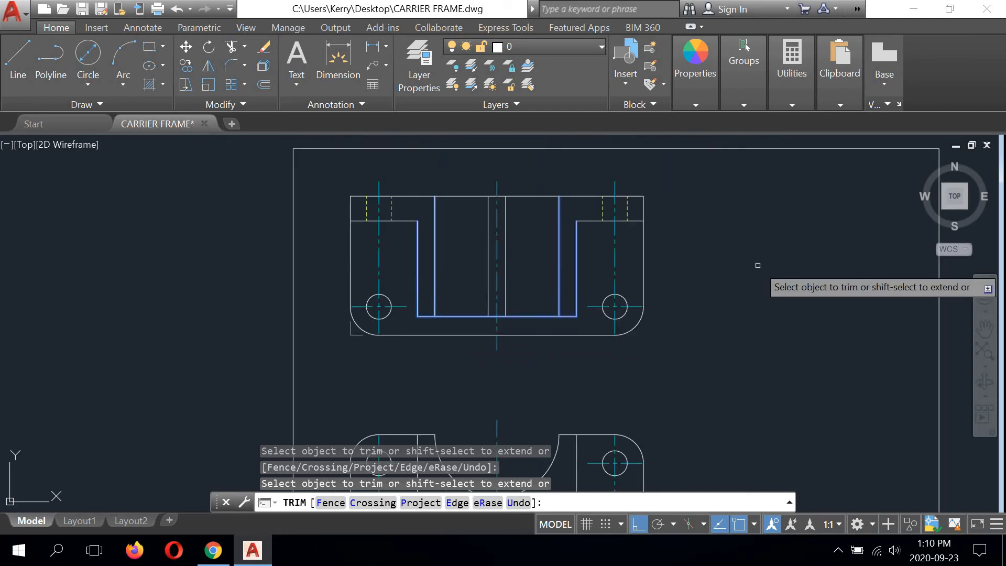
key(Return)
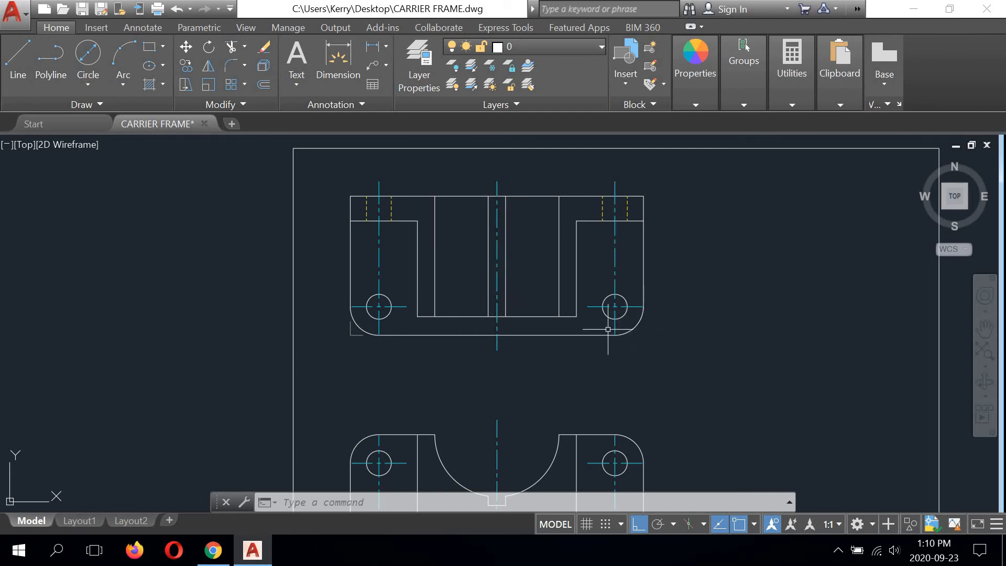
Step: Draw the side view's 56-long horizontal bottom edge, starting from the corner mark beside the front view
scroll(597, 335, down, 2)
middle_drag(597, 335, 526, 239)
scroll(529, 273, up, 2)
scroll(529, 272, down, 2)
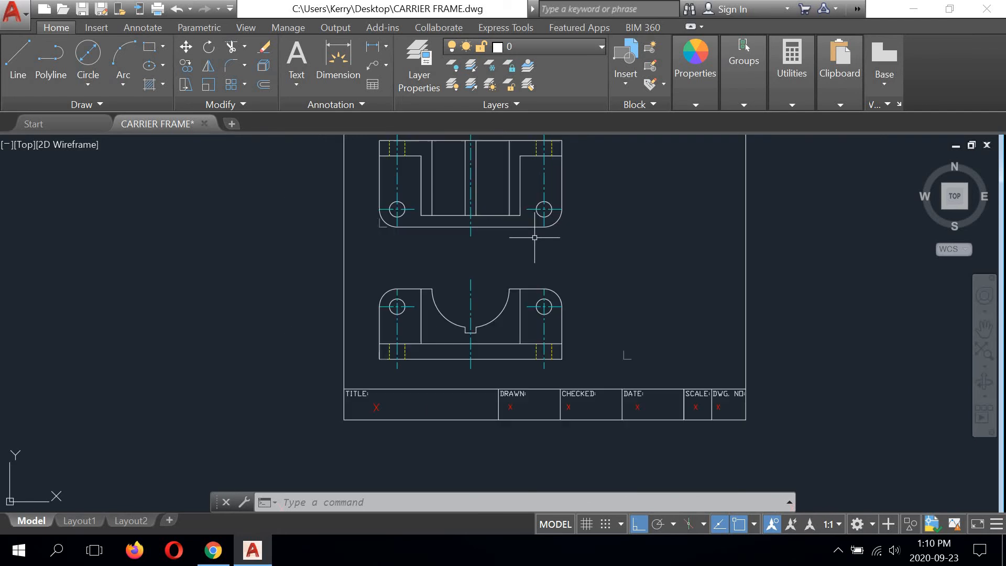
mouse_move(597, 274)
middle_down()
mouse_move(466, 333)
mouse_move(536, 316)
mouse_move(521, 314)
middle_up()
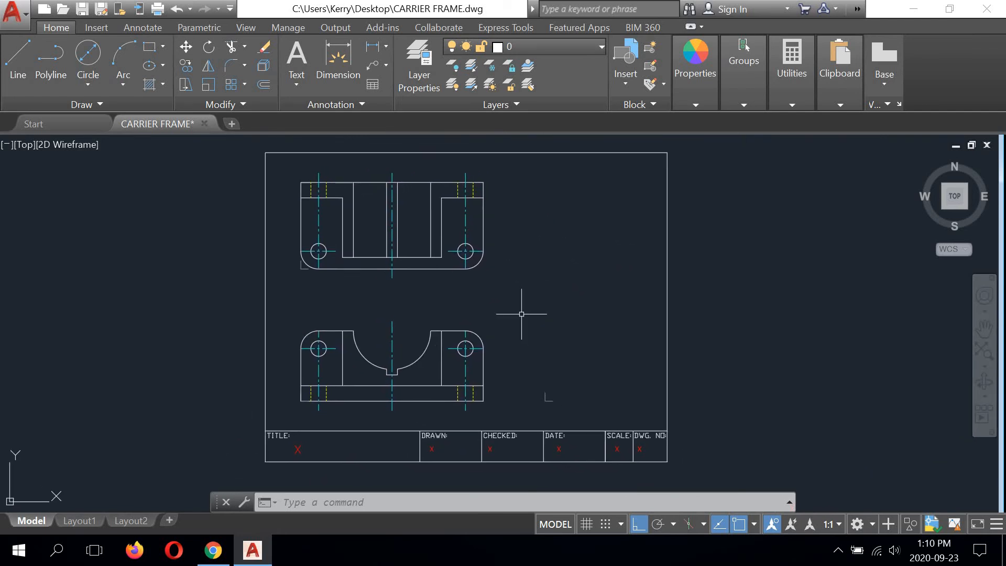
click(19, 57)
scroll(478, 398, up, 5)
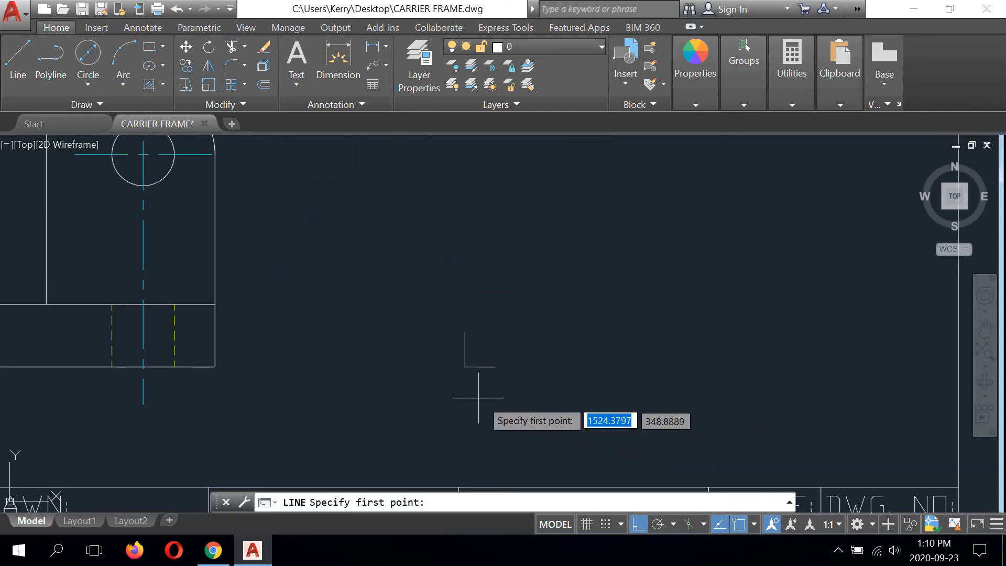
click(465, 364)
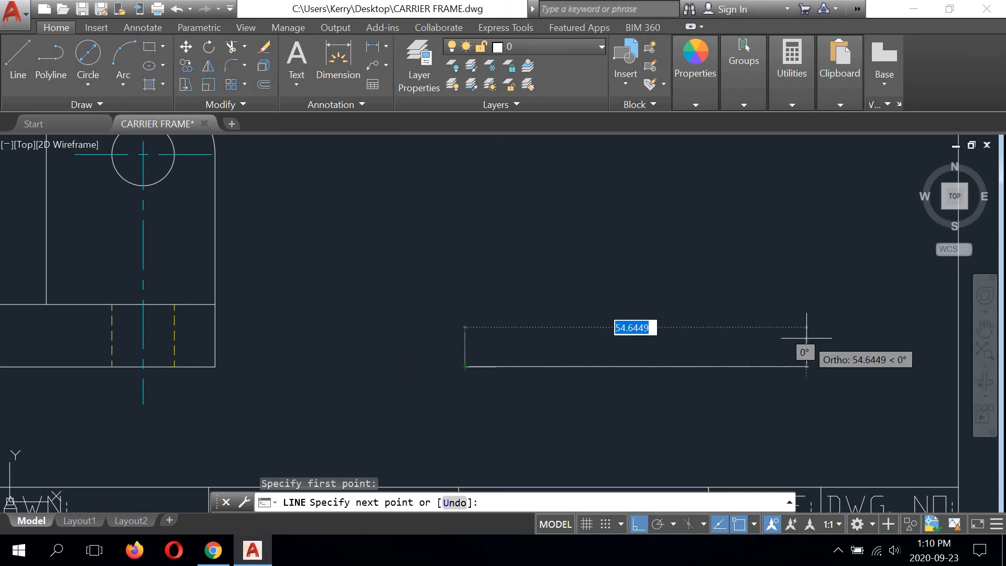
text(56)
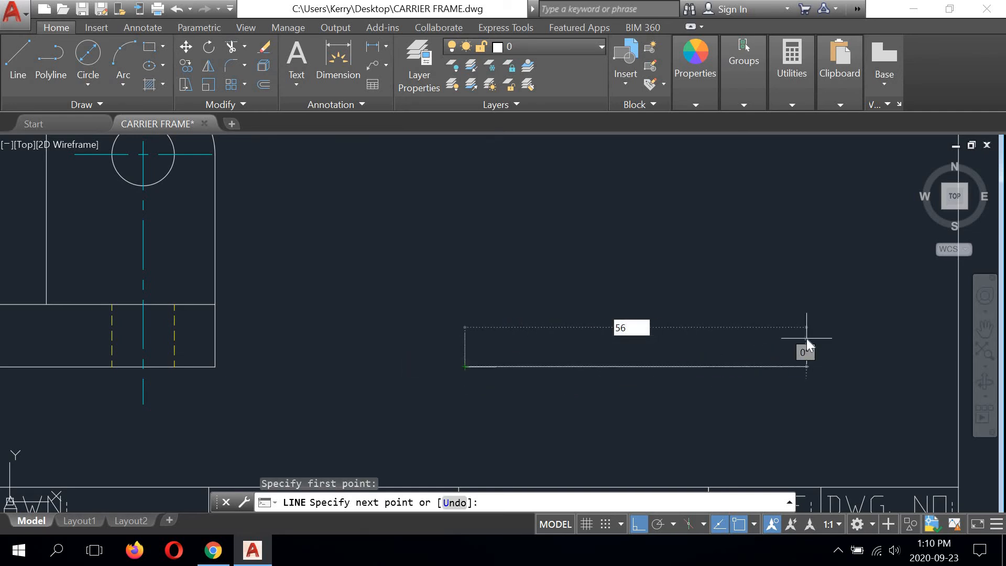
key(Return)
Step: Complete the side view's rectangle with lines aligned to the front view's top edge and the start corner, then close the outline
scroll(811, 215, down, 2)
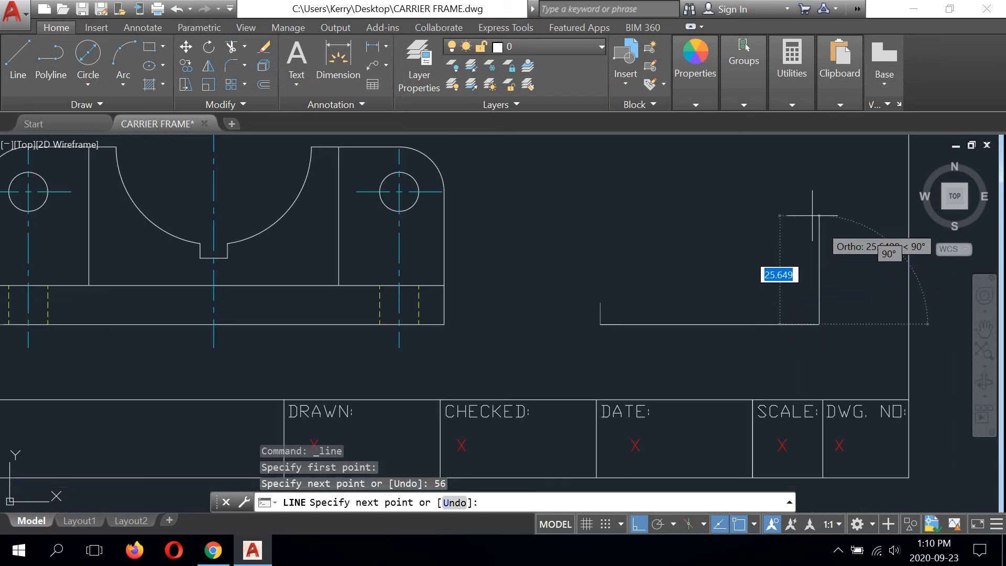
middle_drag(812, 215, 816, 255)
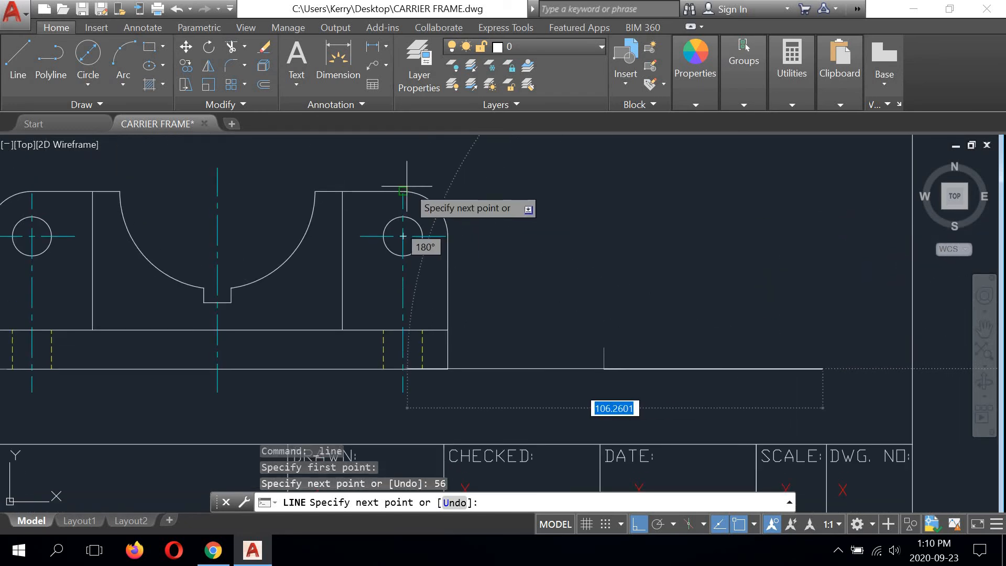
click(699, 188)
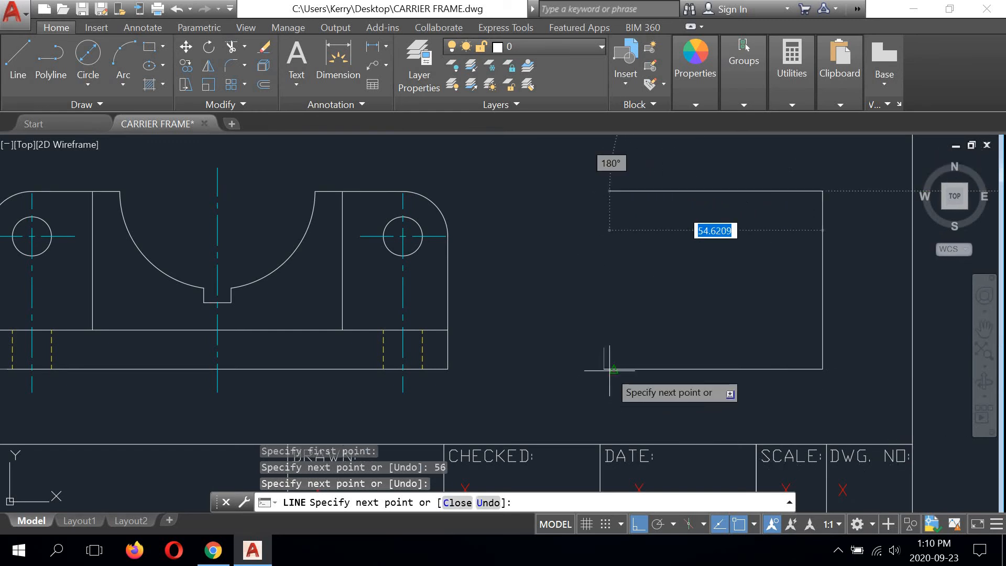
click(611, 240)
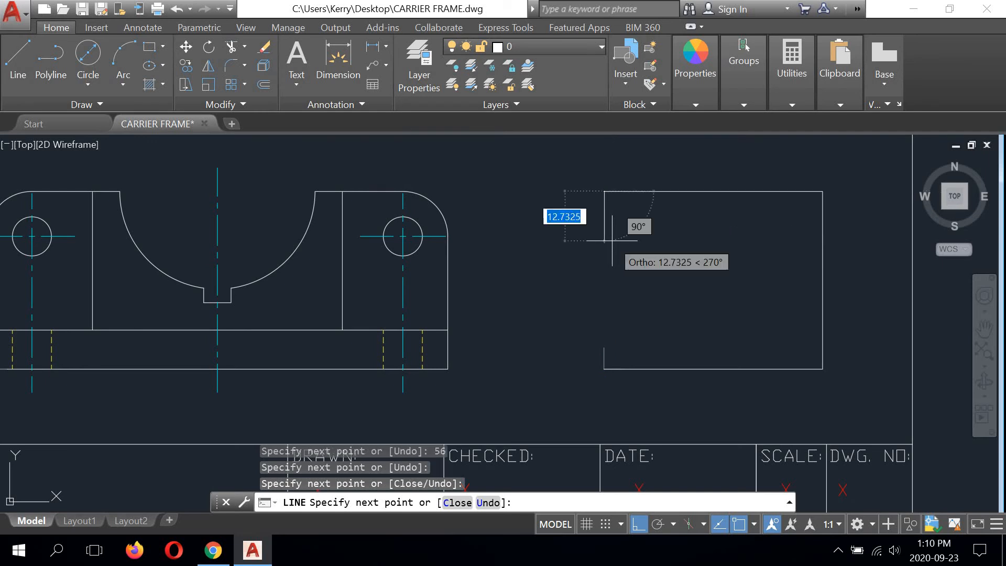
text(c)
key(Return)
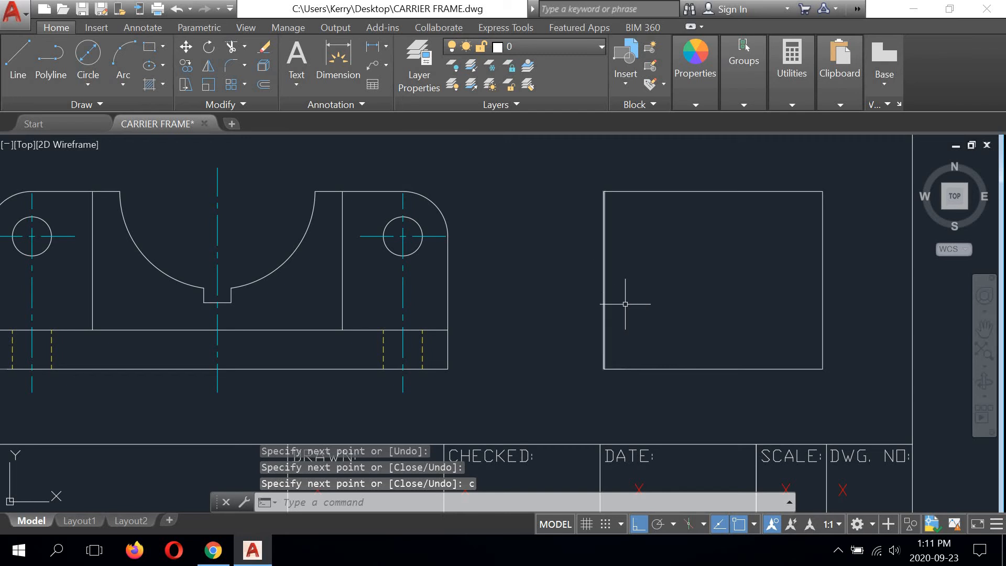
Step: Offset the side view's right edge and bottom edge inward by 10
middle_drag(702, 287, 666, 294)
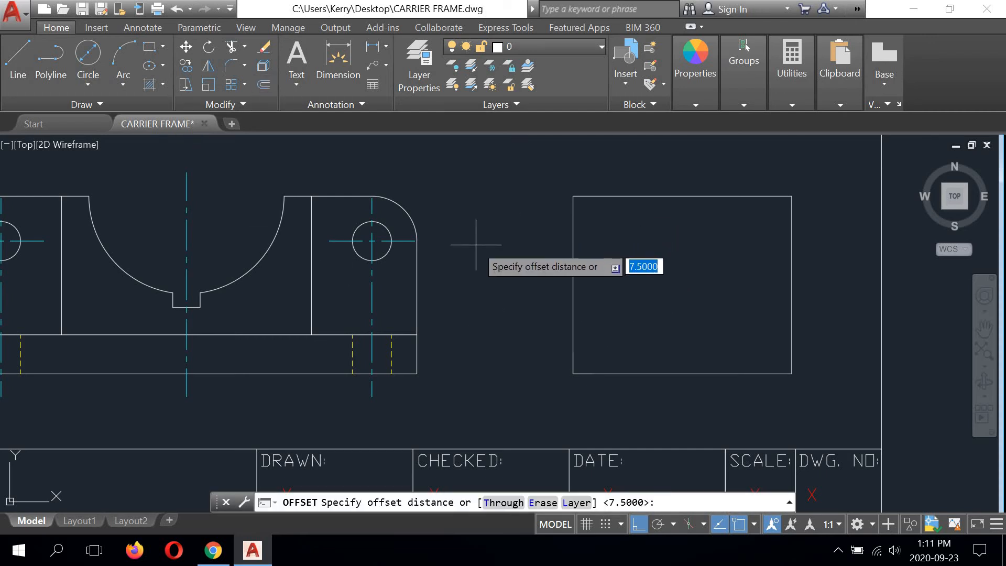
text(10)
key(Return)
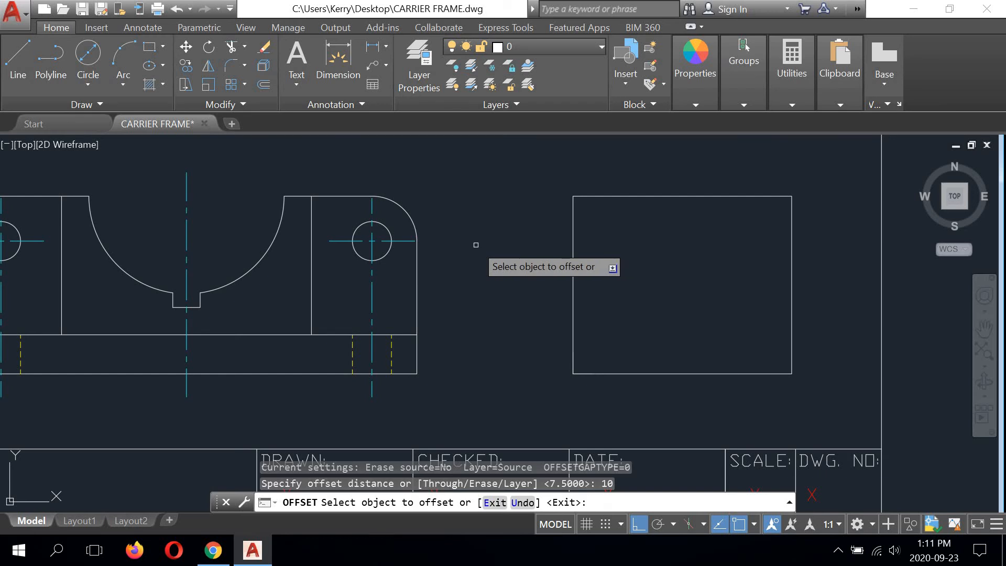
click(792, 270)
click(731, 274)
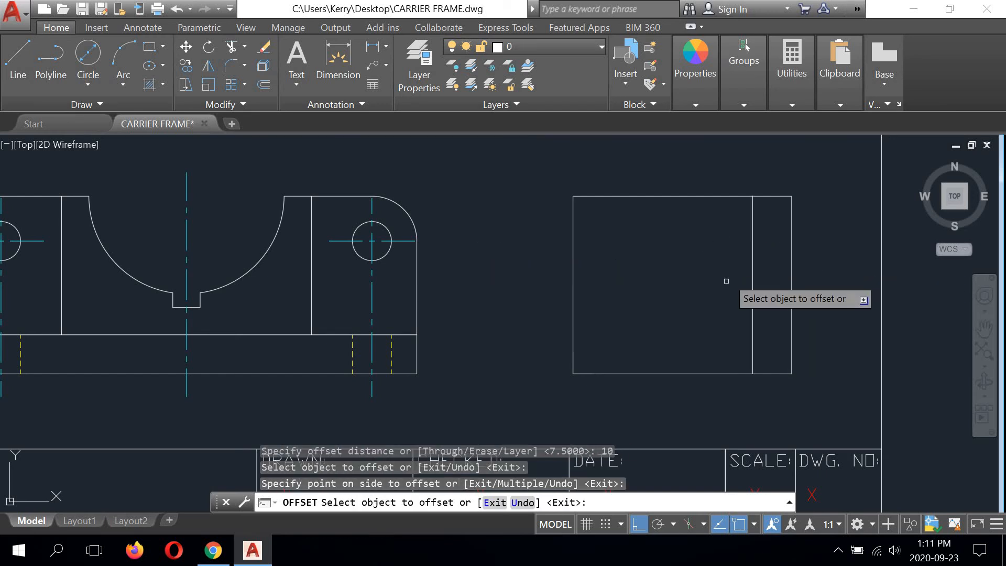
click(712, 371)
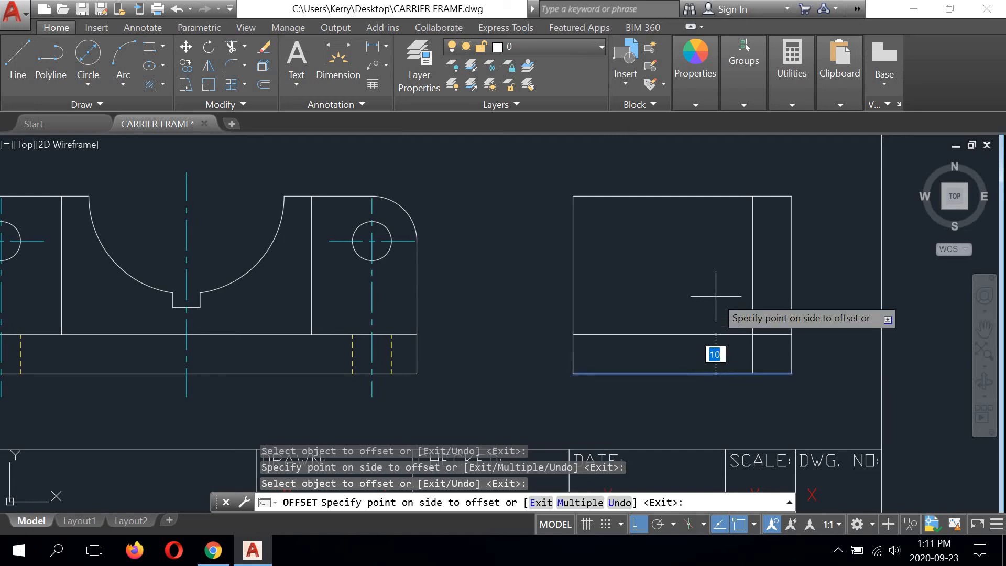
click(714, 292)
right_click(678, 252)
click(702, 261)
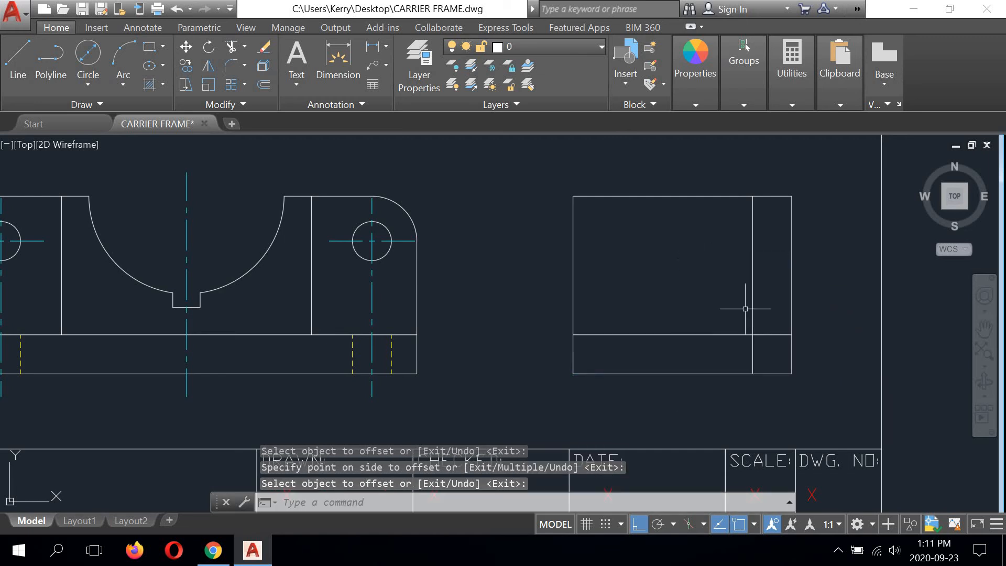
Step: Shorten the side view's two offset lines to their intersection so they form a corner
click(780, 335)
click(789, 335)
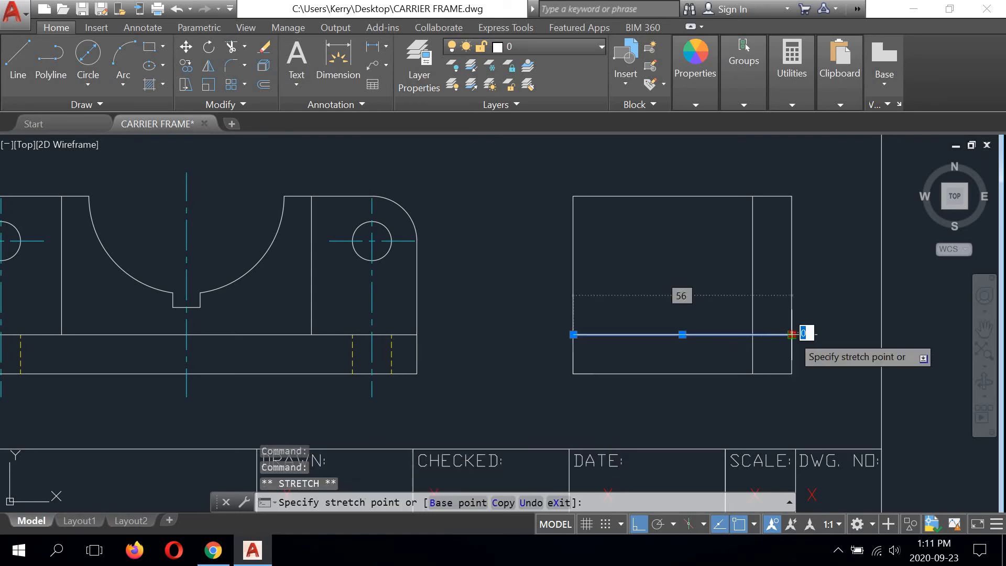
click(752, 334)
click(752, 351)
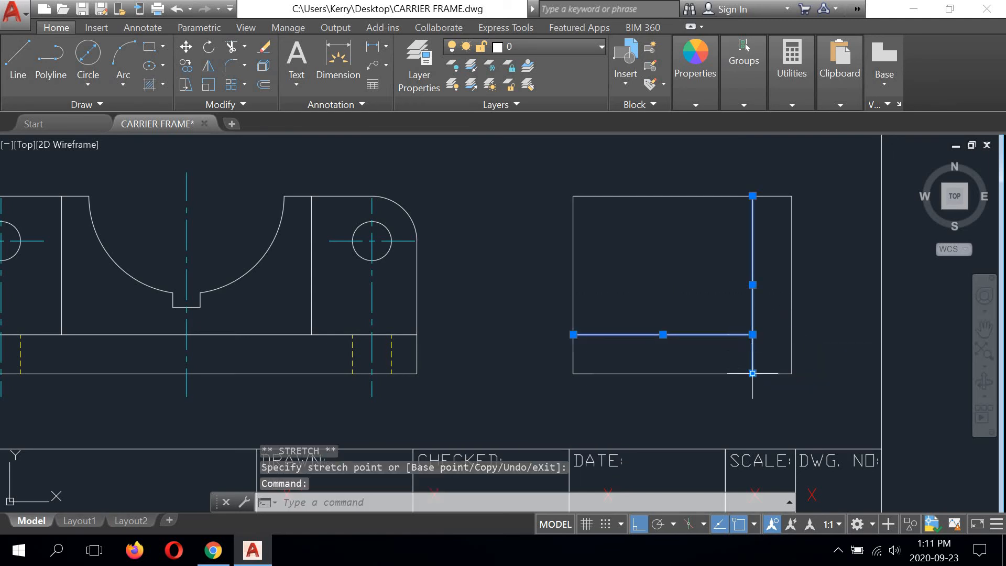
click(752, 373)
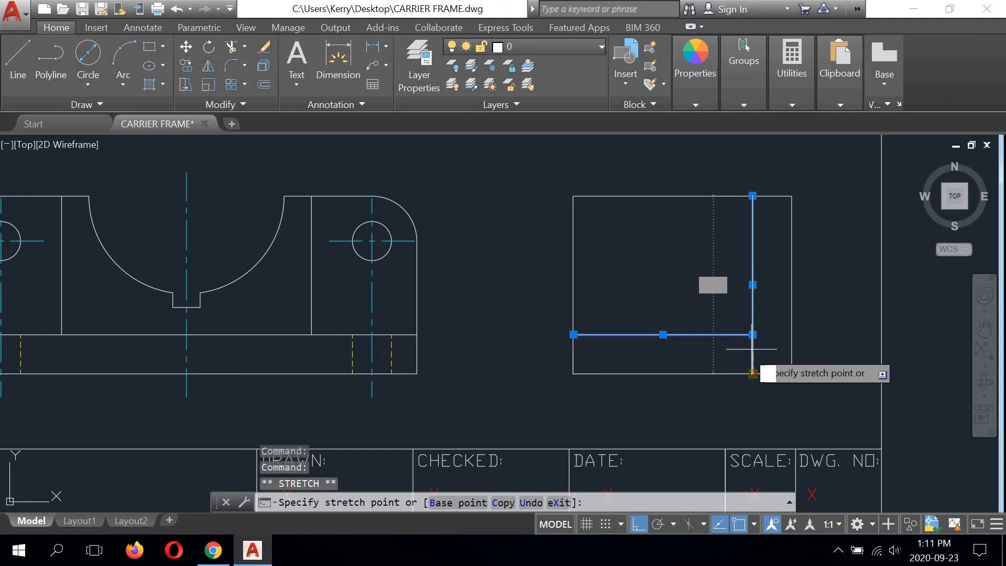
click(819, 316)
text(o)
key(Return)
right_click(840, 302)
click(853, 326)
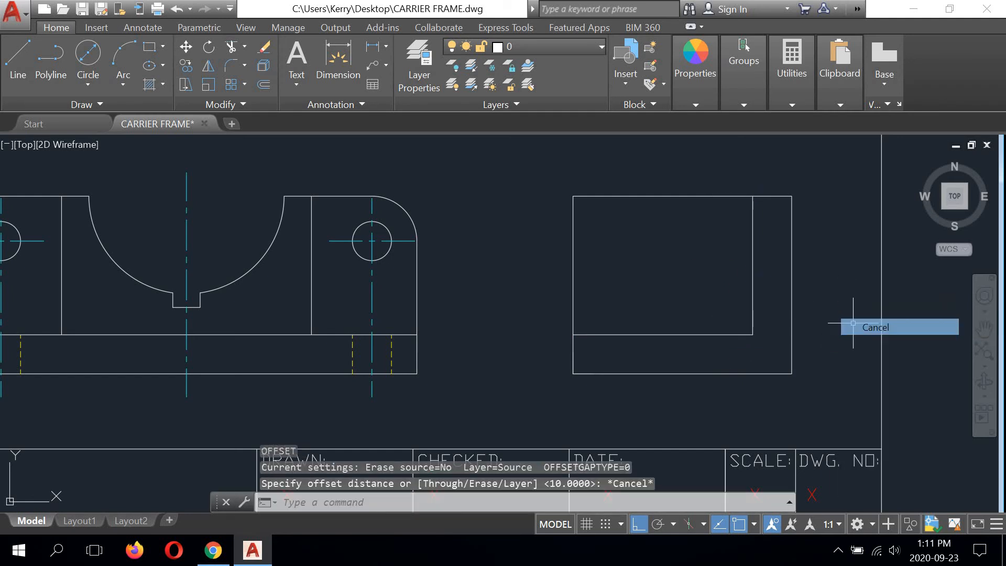
Step: Offset the side view's left vertical edge inward by 7.5
scroll(630, 309, down, 2)
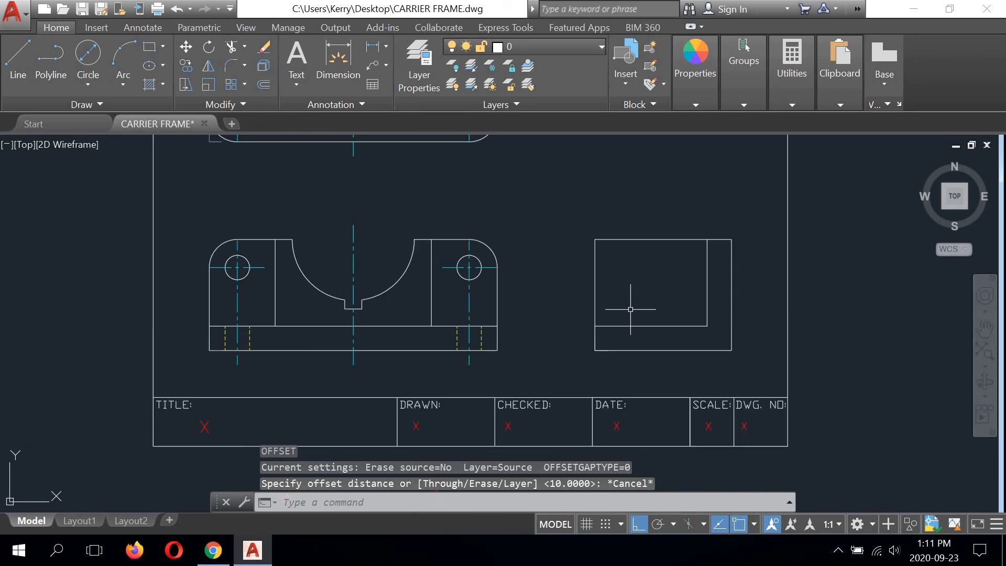
mouse_move(629, 302)
middle_down()
mouse_move(605, 260)
mouse_move(603, 274)
middle_up()
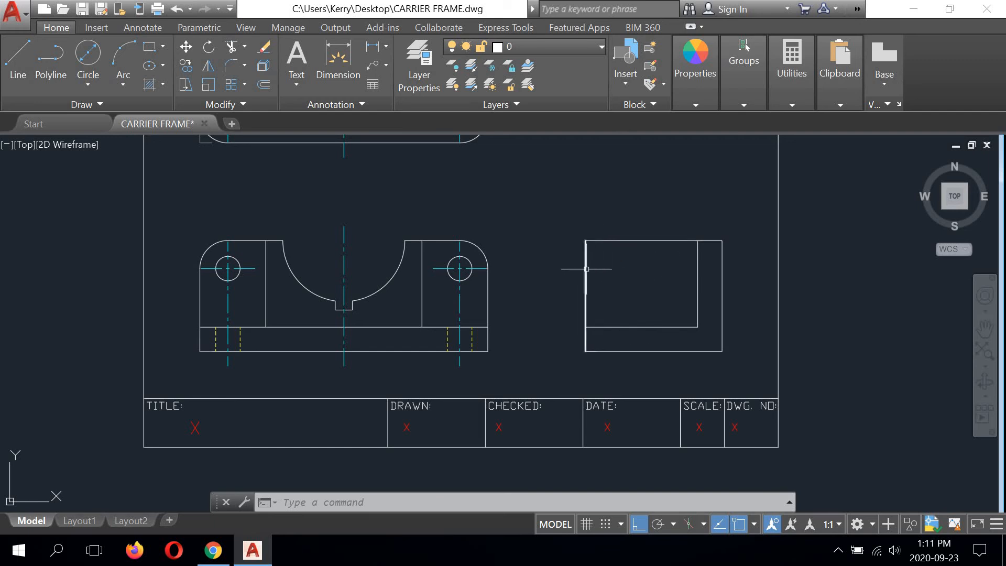
middle_drag(607, 268, 630, 363)
middle_drag(603, 330, 559, 222)
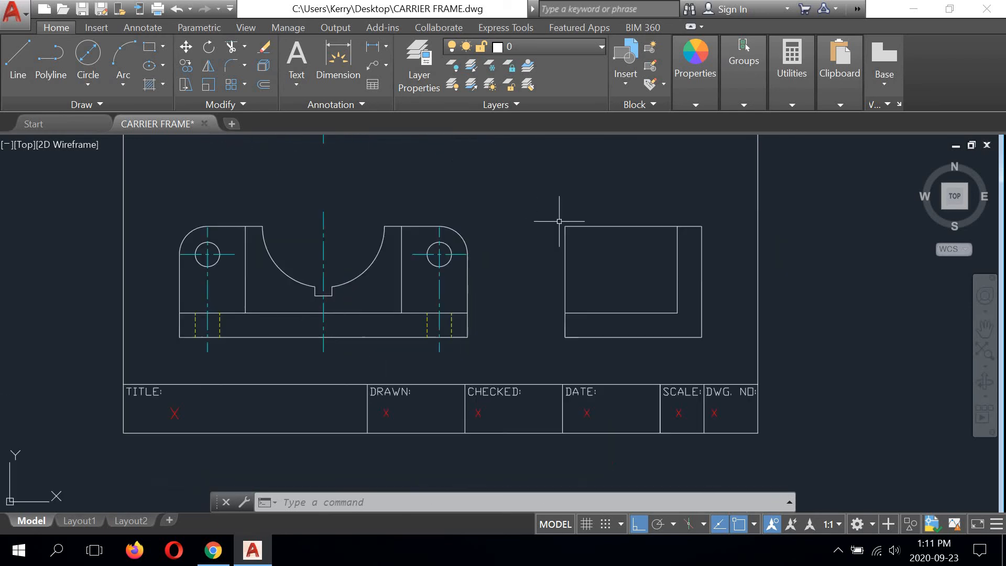
scroll(578, 238, up, 2)
click(263, 84)
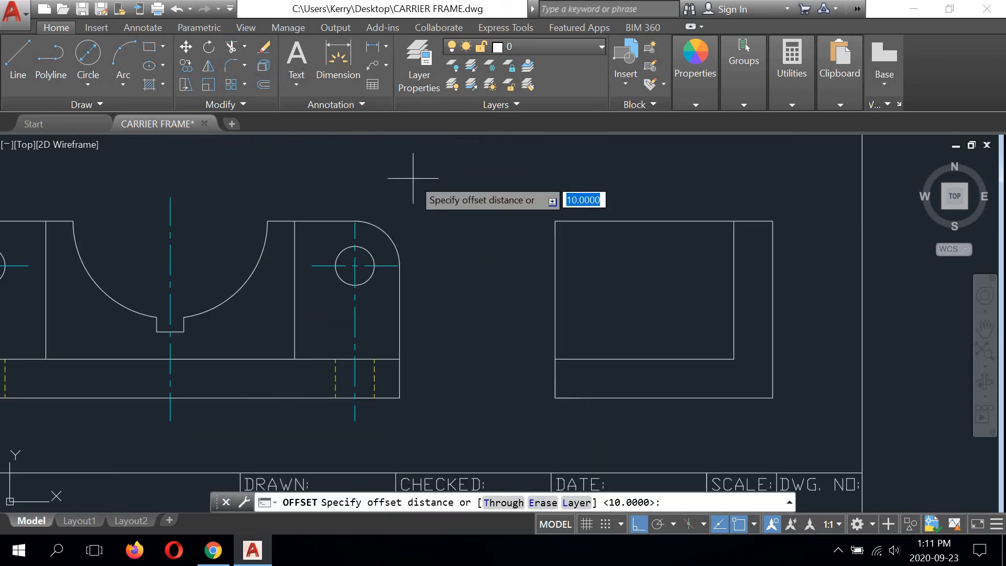
text(7.5)
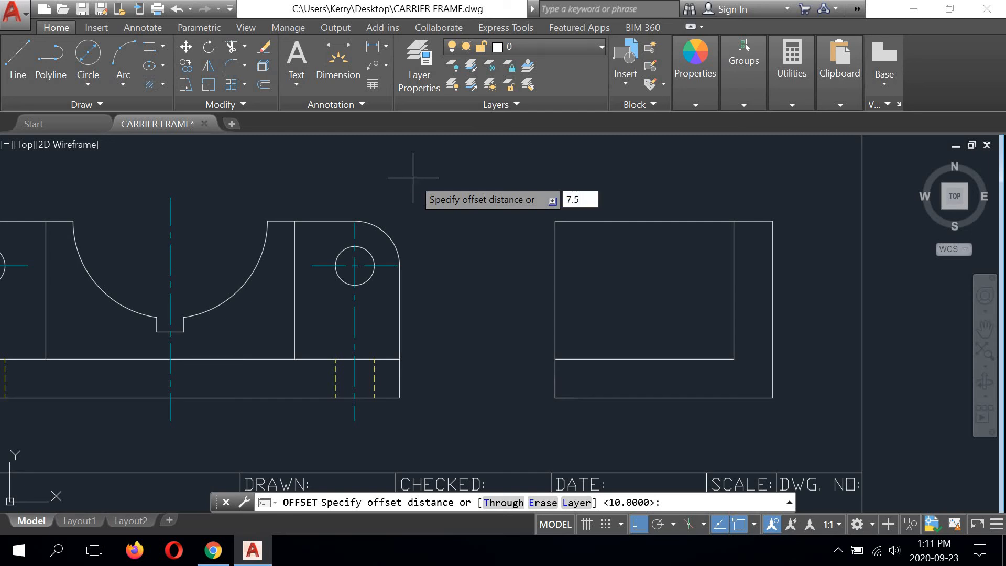
key(Return)
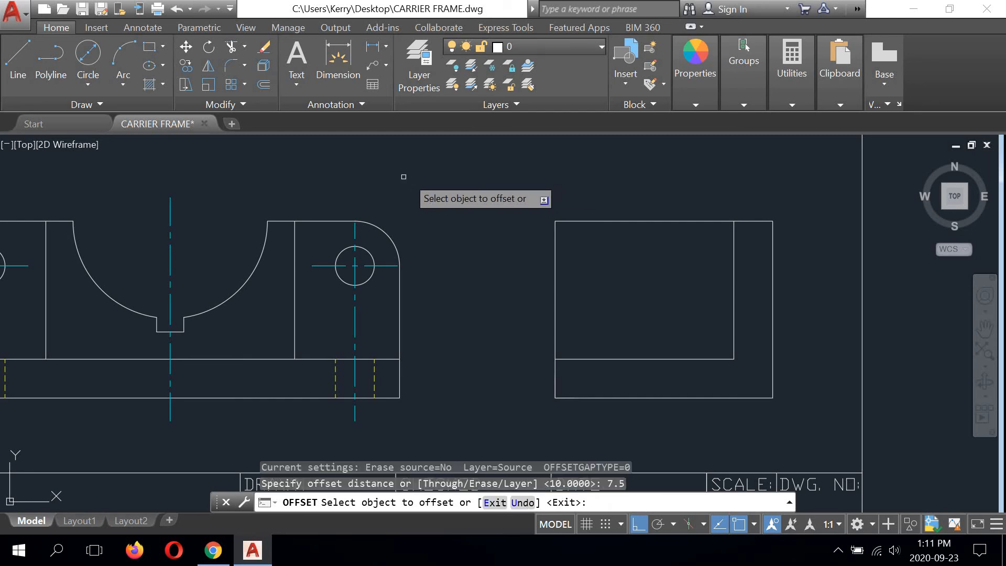
click(556, 276)
click(649, 270)
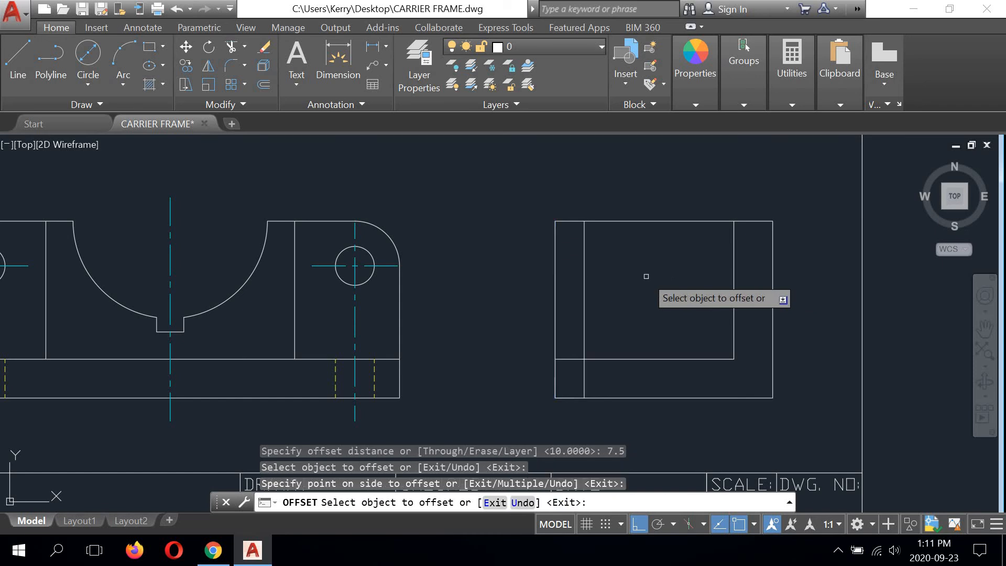
right_click(643, 254)
click(673, 264)
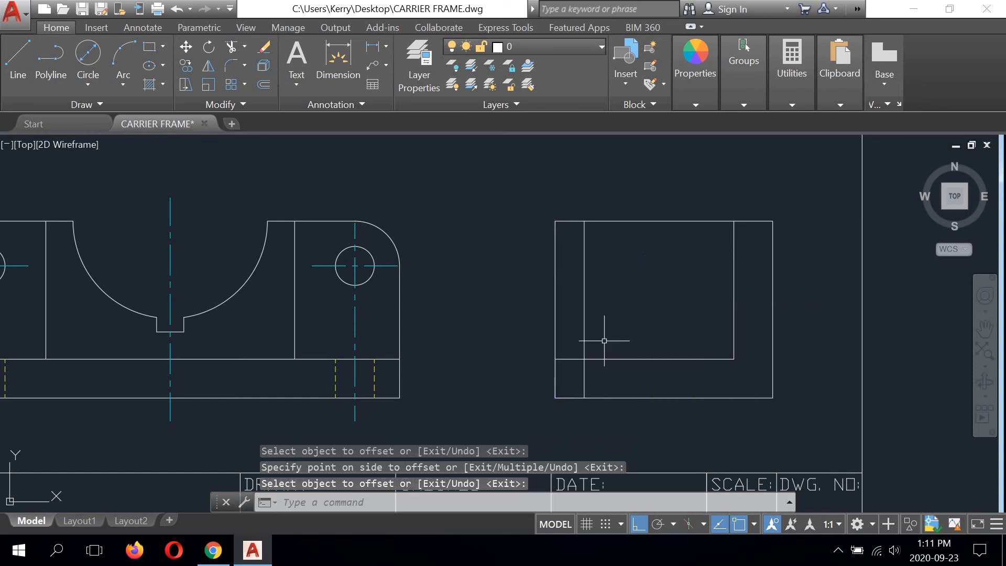
Step: Shorten the side view's left edge, top edge and new offset line to their intersections, forming a stepped outline above the base
click(554, 297)
click(555, 220)
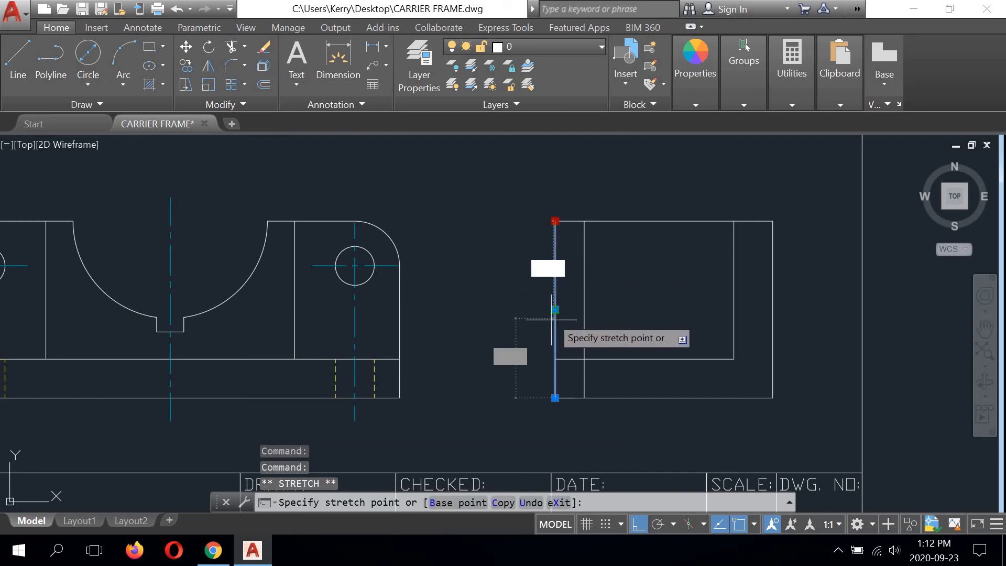
click(554, 358)
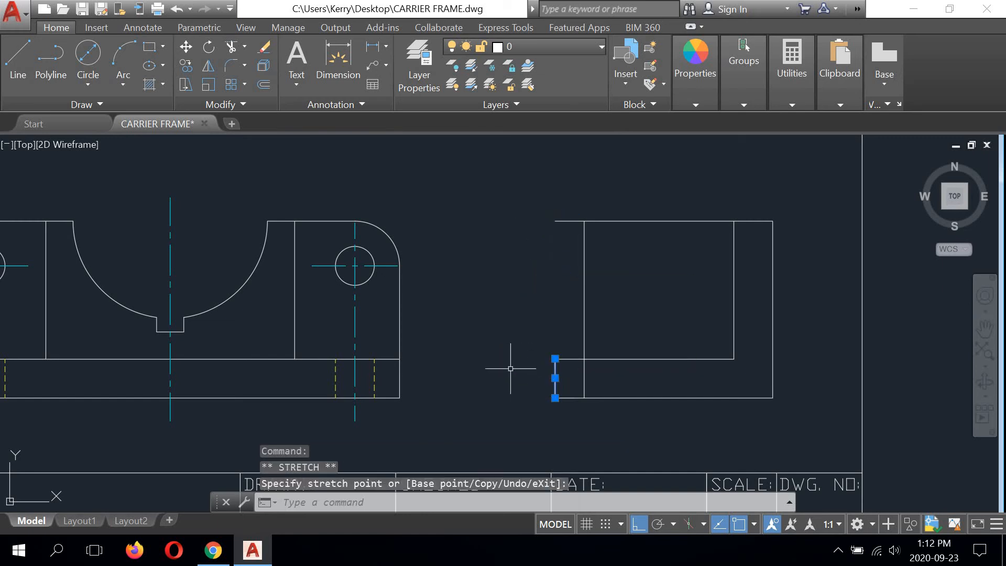
click(571, 220)
click(584, 221)
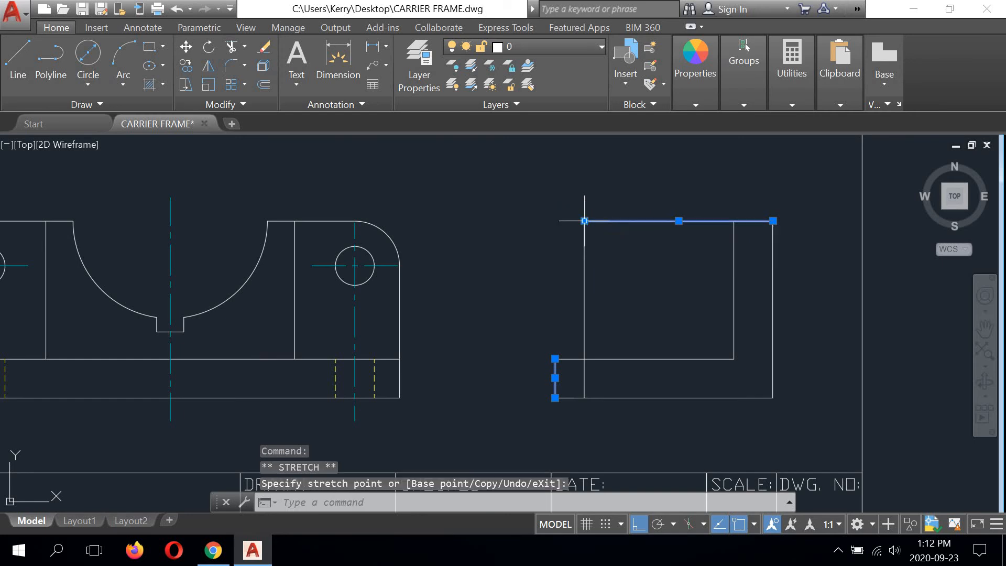
click(583, 386)
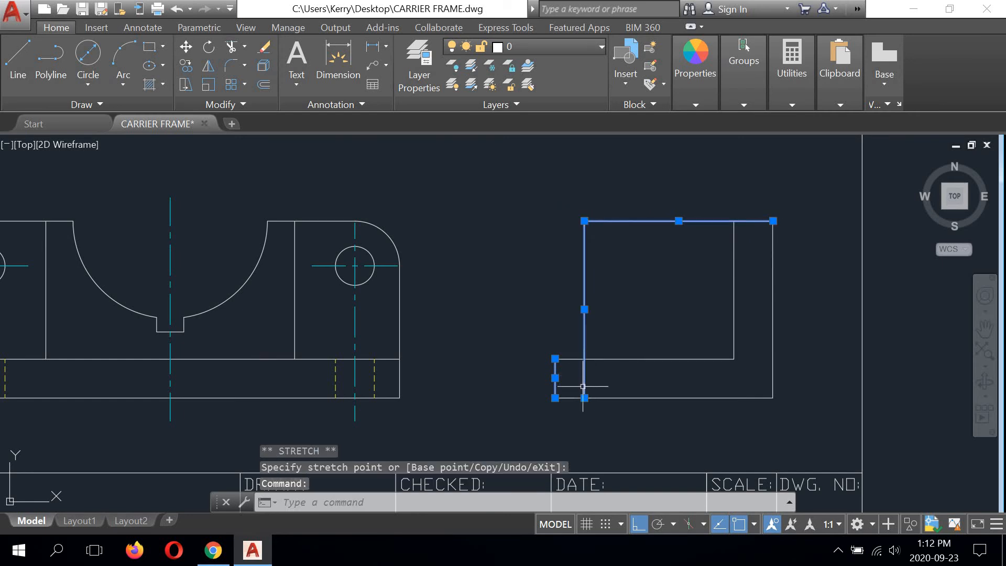
click(584, 397)
click(584, 358)
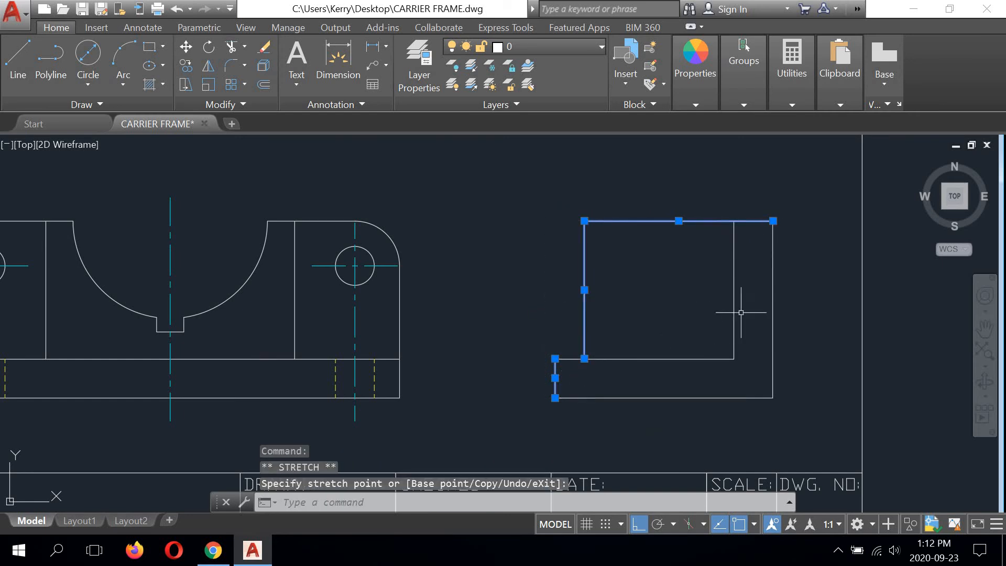
key(Escape)
text(o)
key(Return)
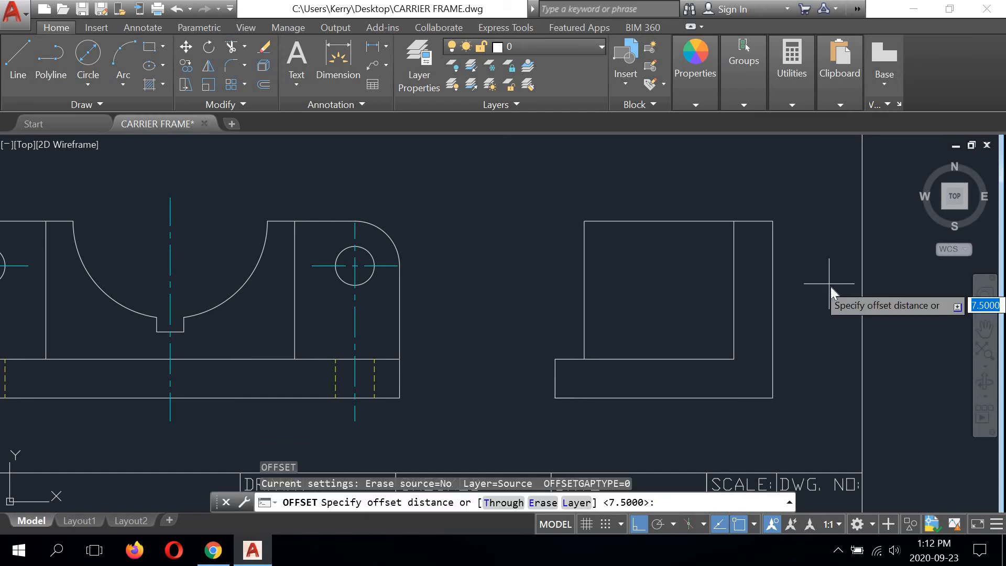
right_click(829, 284)
click(859, 309)
Step: Draw a horizontal projection line from the notch's upper right corner in the front view to the side view's right edge
scroll(649, 326, down, 3)
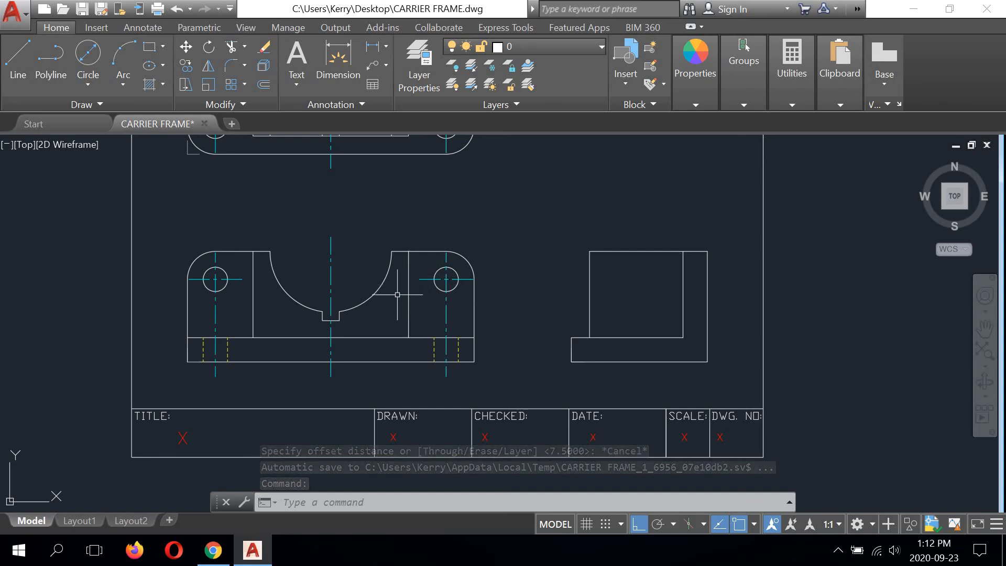
scroll(358, 265, up, 2)
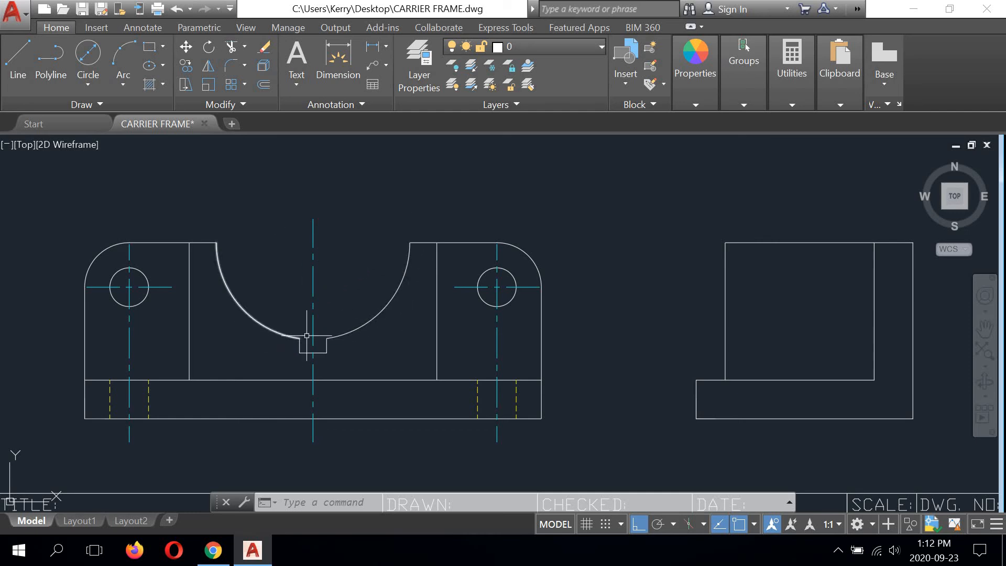
click(306, 335)
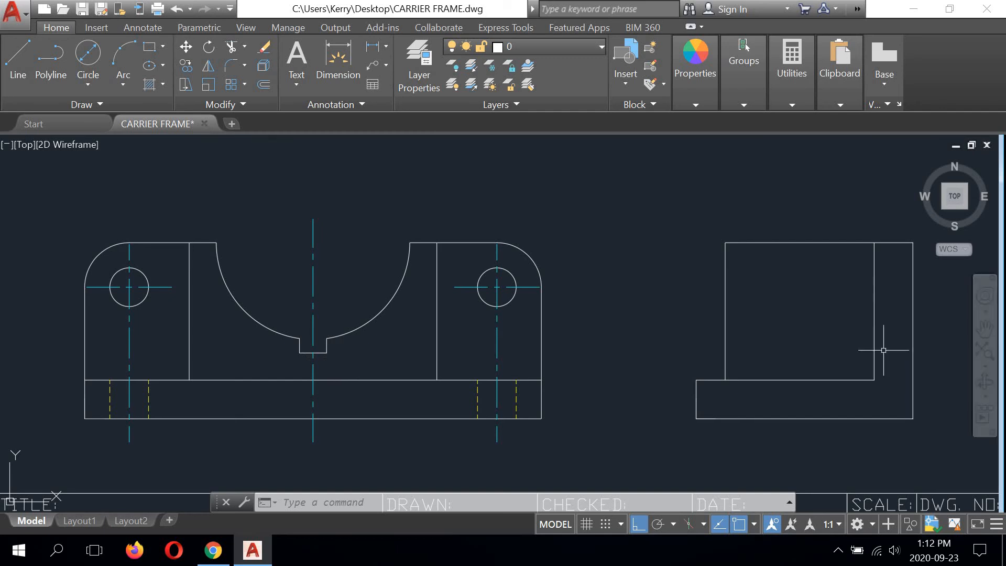
middle_drag(752, 335, 691, 314)
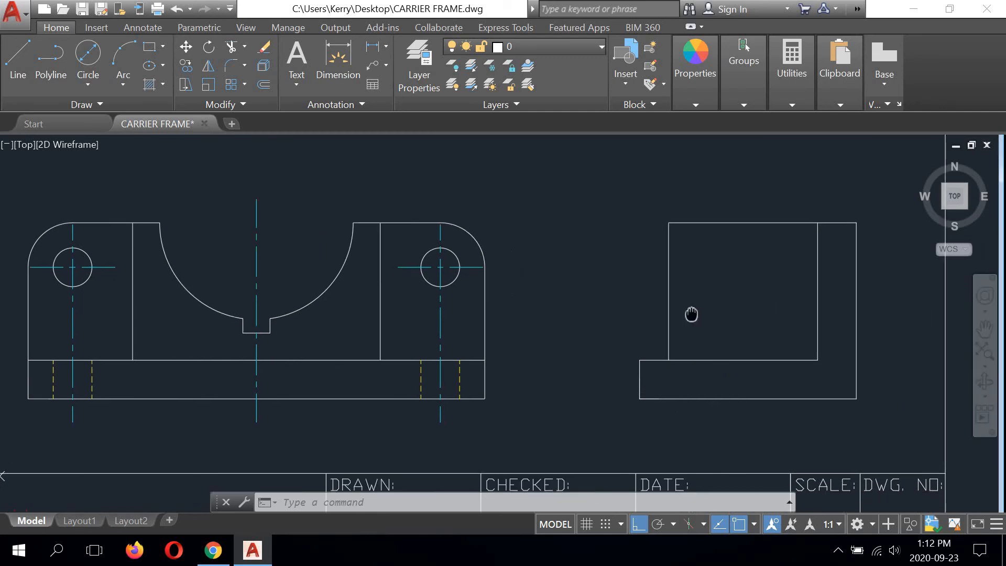
click(18, 72)
scroll(269, 309, up, 4)
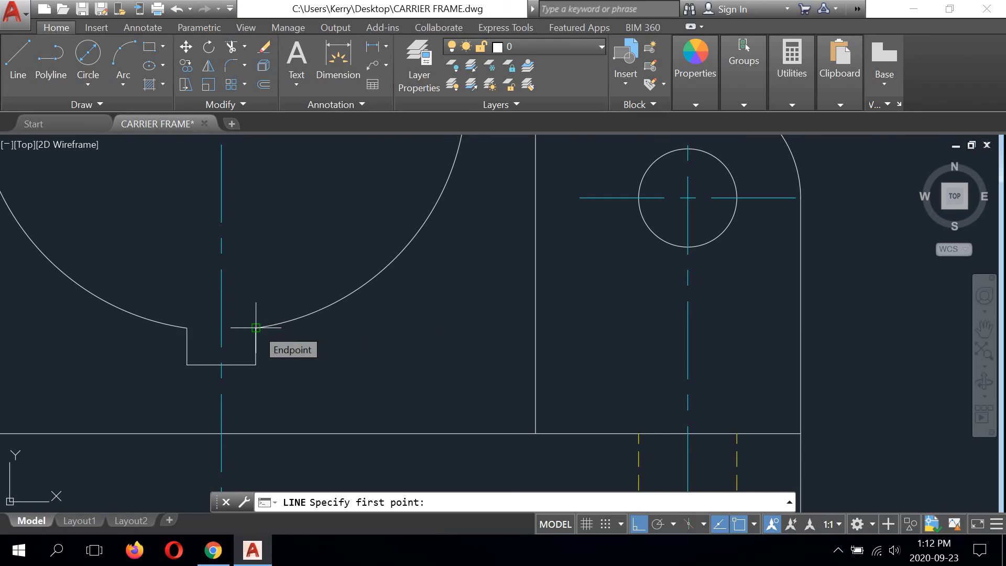
click(255, 327)
scroll(256, 330, down, 4)
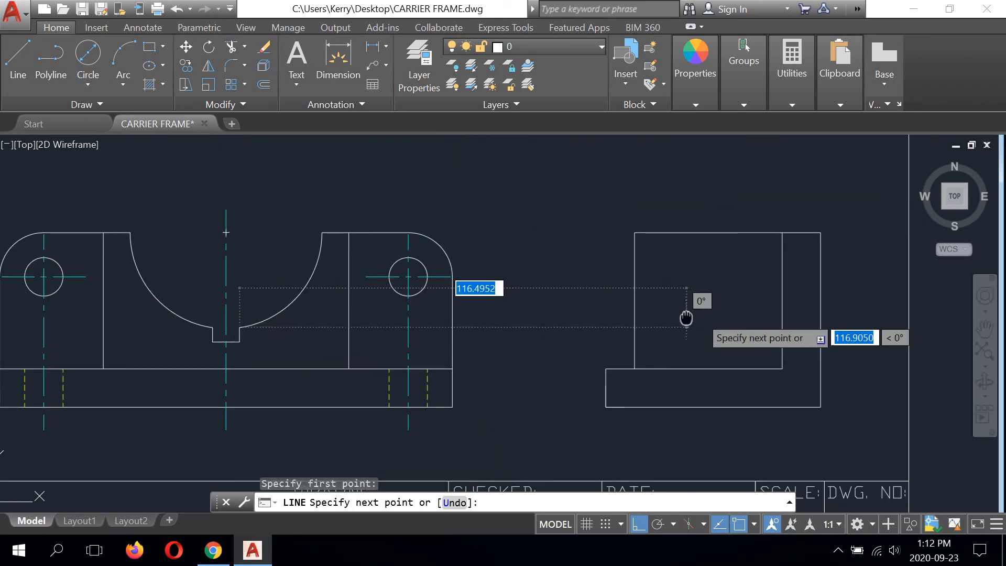
middle_drag(685, 315, 469, 324)
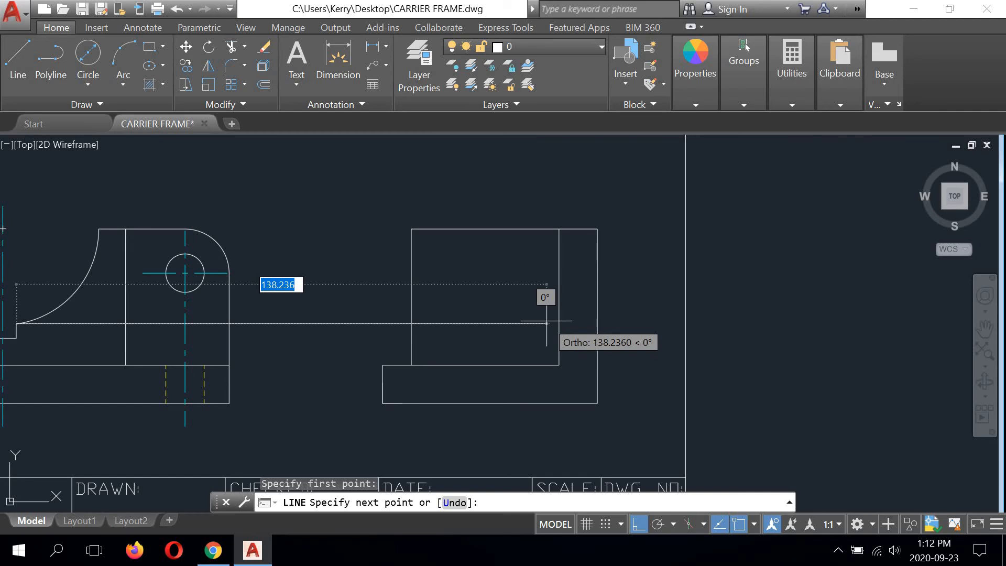
click(597, 324)
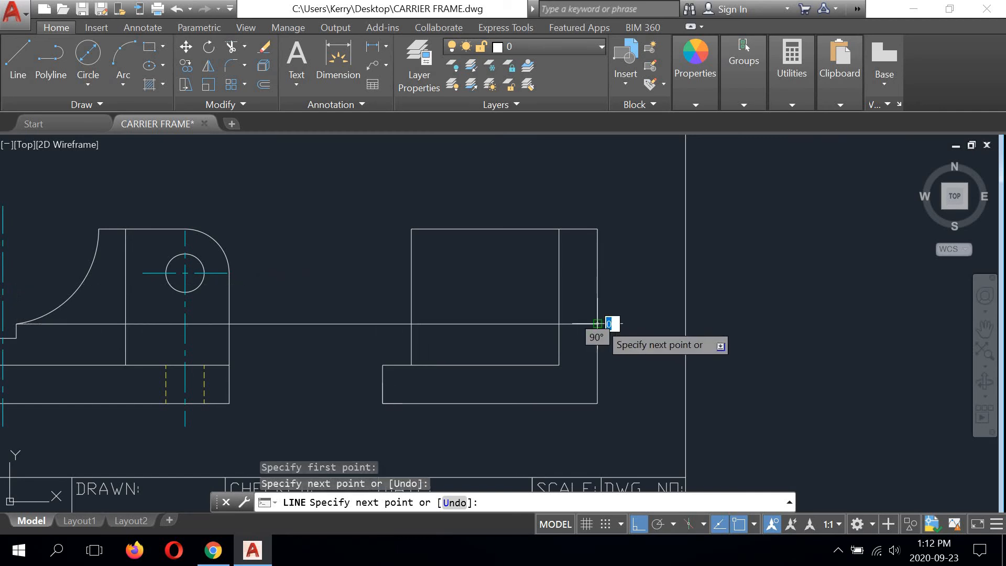
right_click(746, 262)
click(759, 271)
Step: Draw a second horizontal projection line from the notch's lower right corner to the side view's right edge
scroll(775, 264, down, 2)
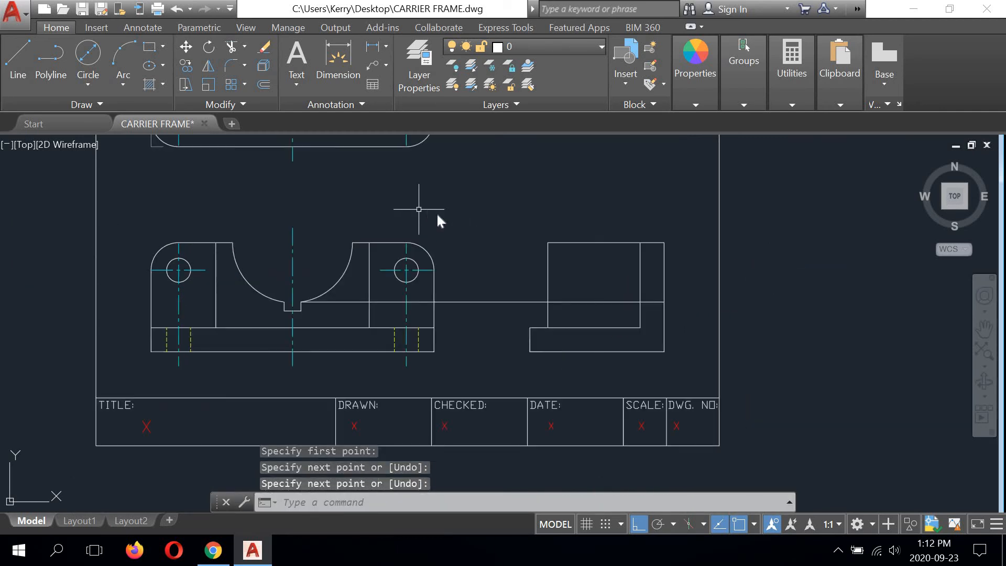
right_click(418, 209)
click(481, 217)
scroll(302, 313, up, 3)
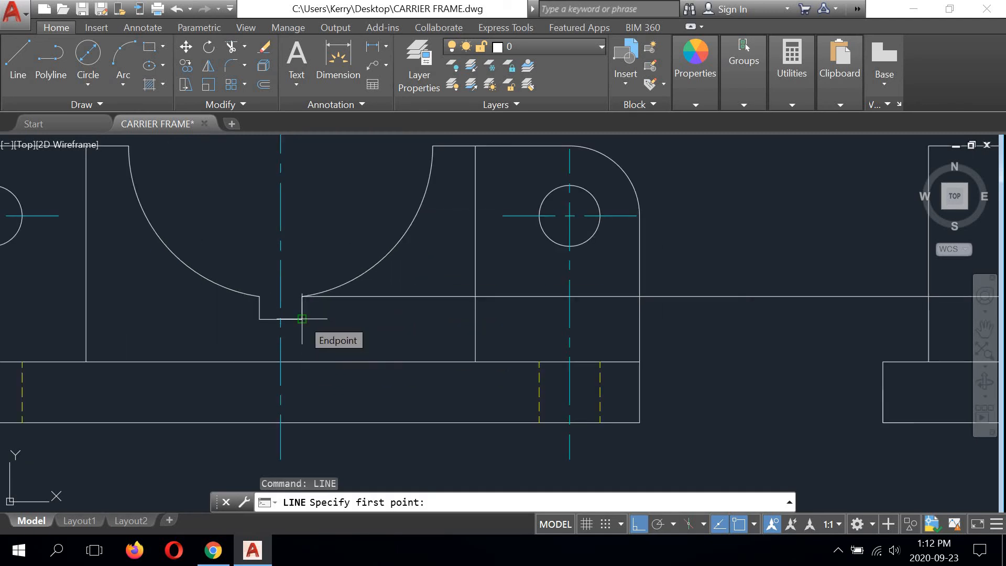
click(301, 318)
scroll(302, 318, down, 2)
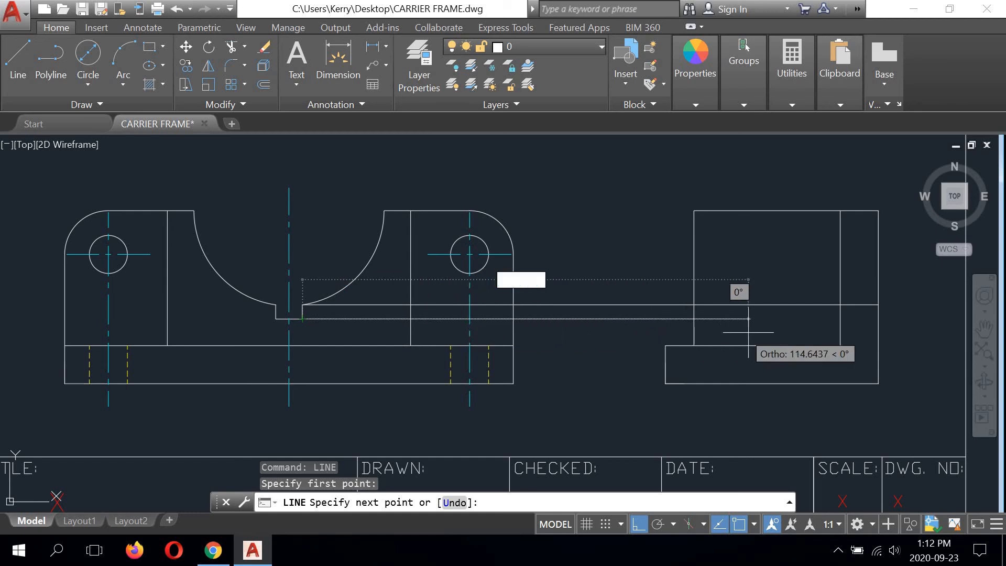
middle_drag(772, 332, 495, 321)
scroll(497, 322, up, 2)
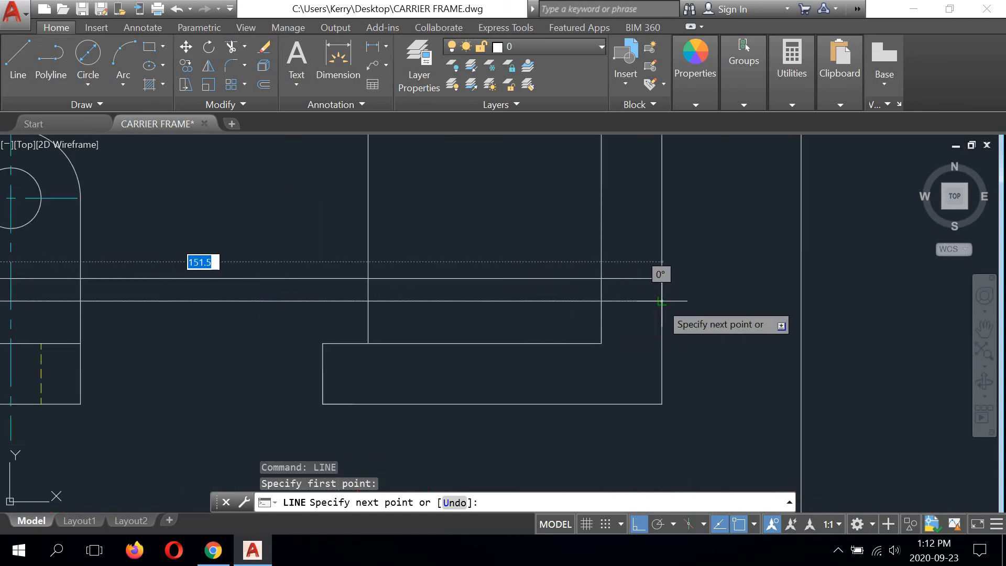
click(661, 301)
right_click(724, 254)
click(738, 260)
Step: Trim both projection lines between the front view and the side view, using the side view's upper left edge as the cutting edge
scroll(737, 273, down, 2)
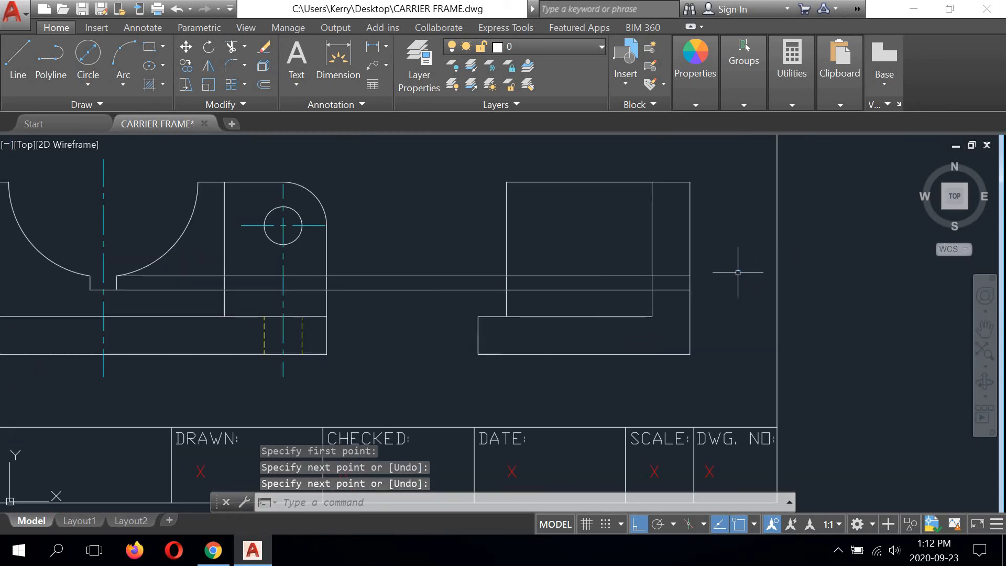
click(231, 46)
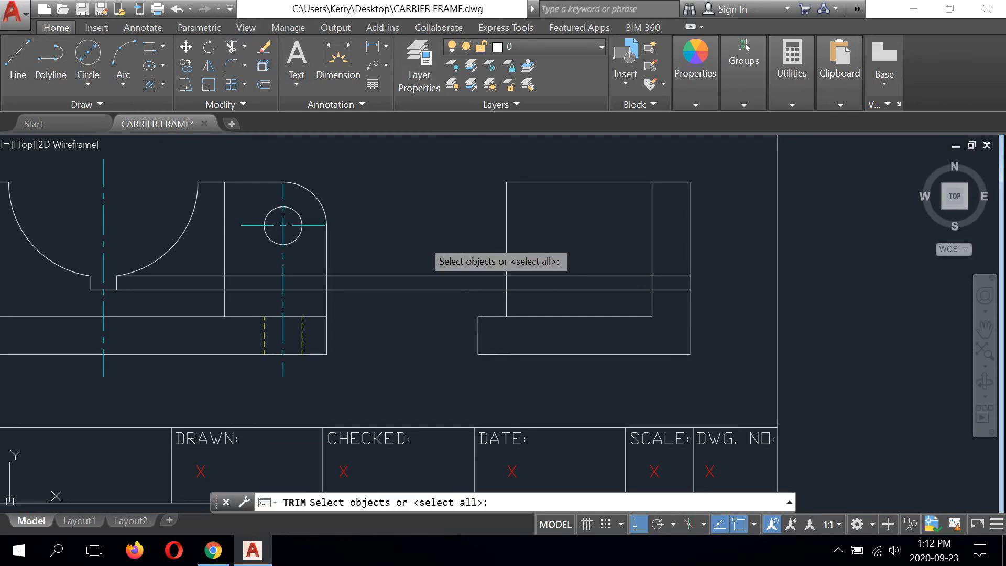
click(506, 238)
key(Return)
click(434, 275)
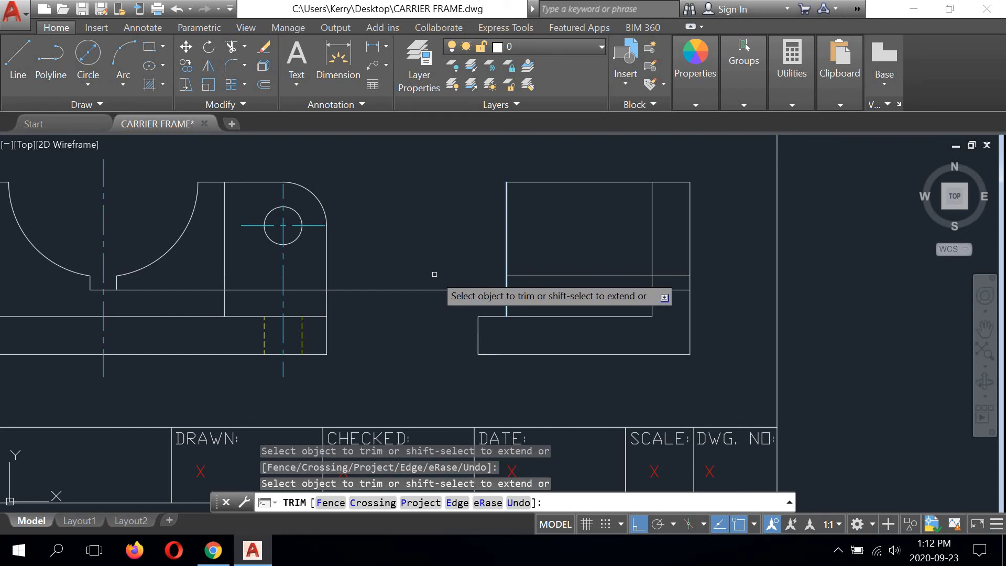
right_click(433, 229)
click(445, 233)
Step: Move the side view's two horizontal notch lines to the Hidden layer
click(614, 258)
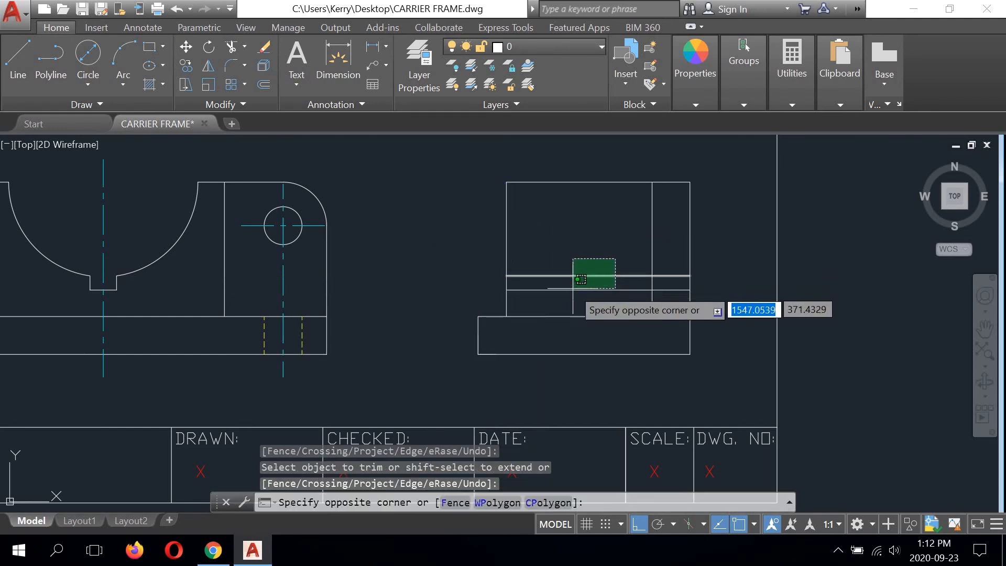
click(568, 297)
click(567, 47)
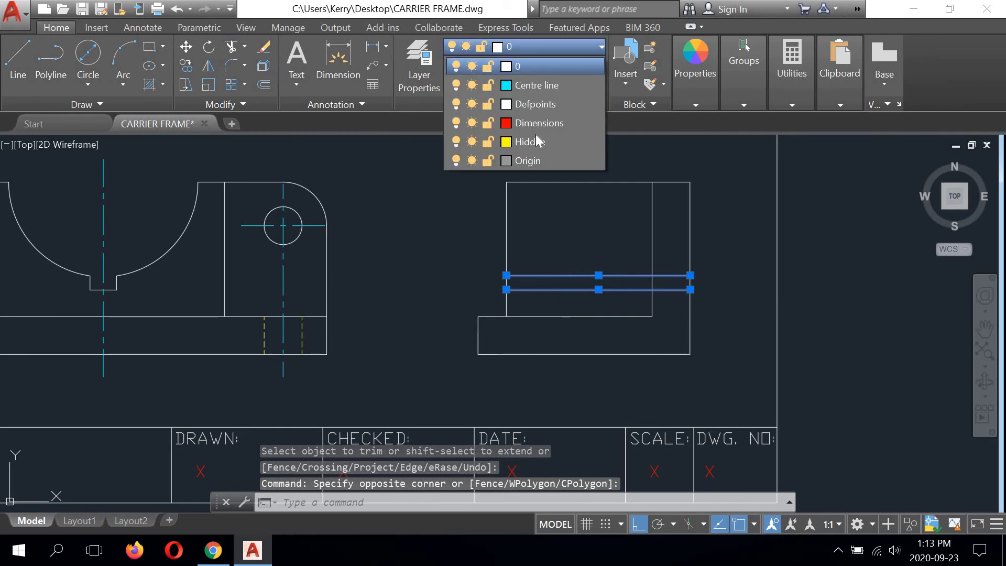
click(524, 142)
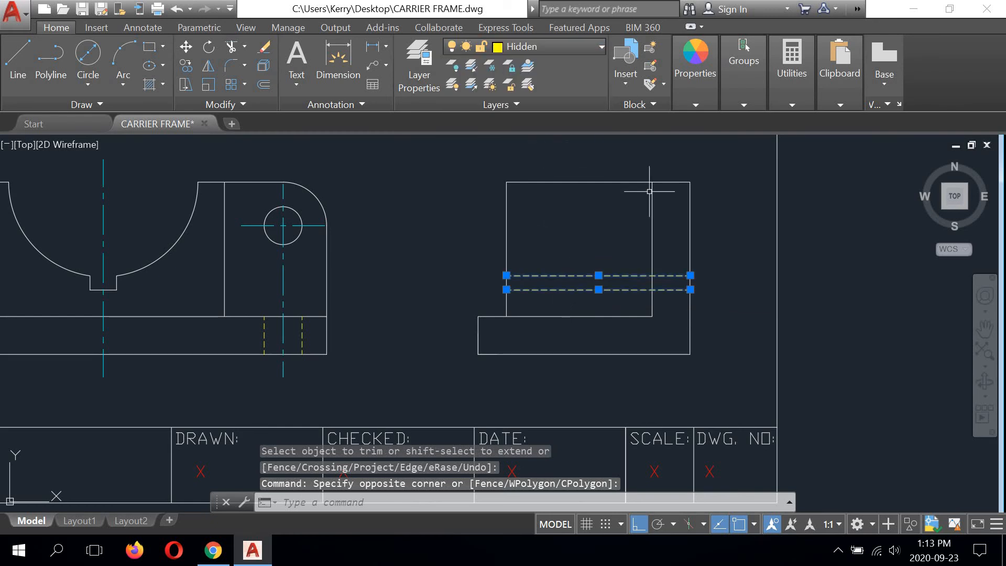
text(tr)
key(Return)
right_click(820, 265)
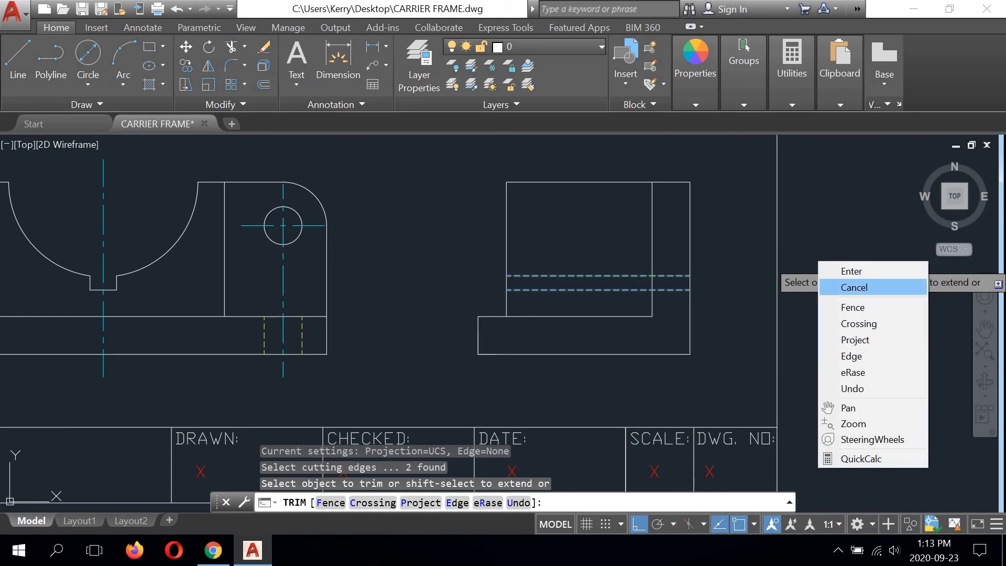
click(841, 286)
scroll(591, 291, down, 3)
scroll(560, 281, up, 4)
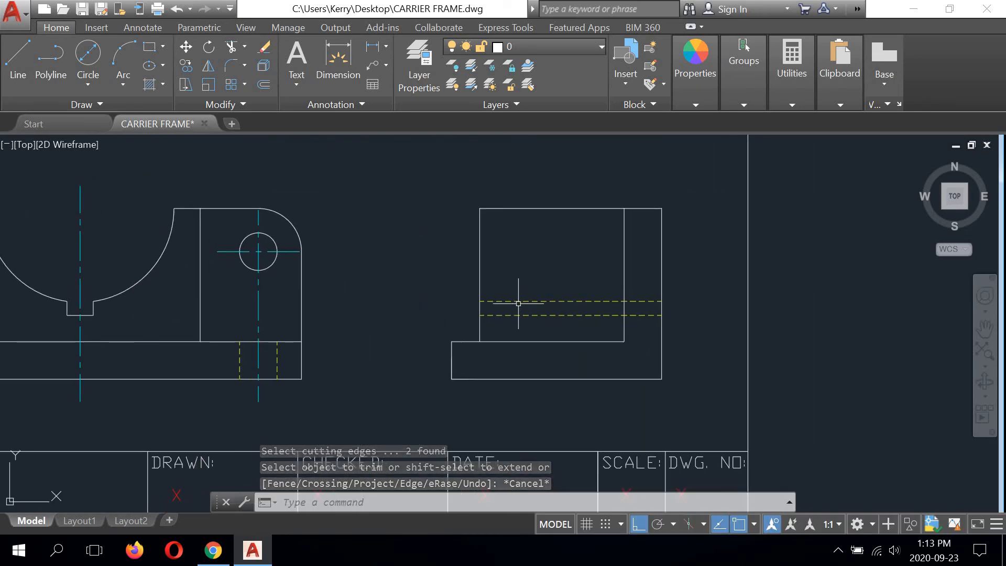
scroll(518, 303, down, 2)
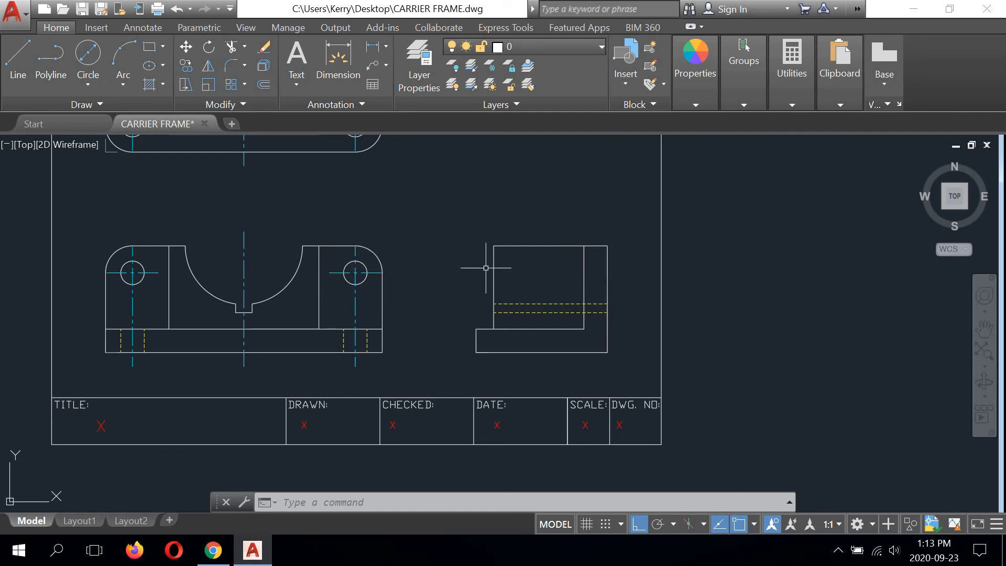
Step: Draw a horizontal projection line from the top of the front view's right hole to the side view's right edge
click(16, 57)
scroll(356, 260, up, 5)
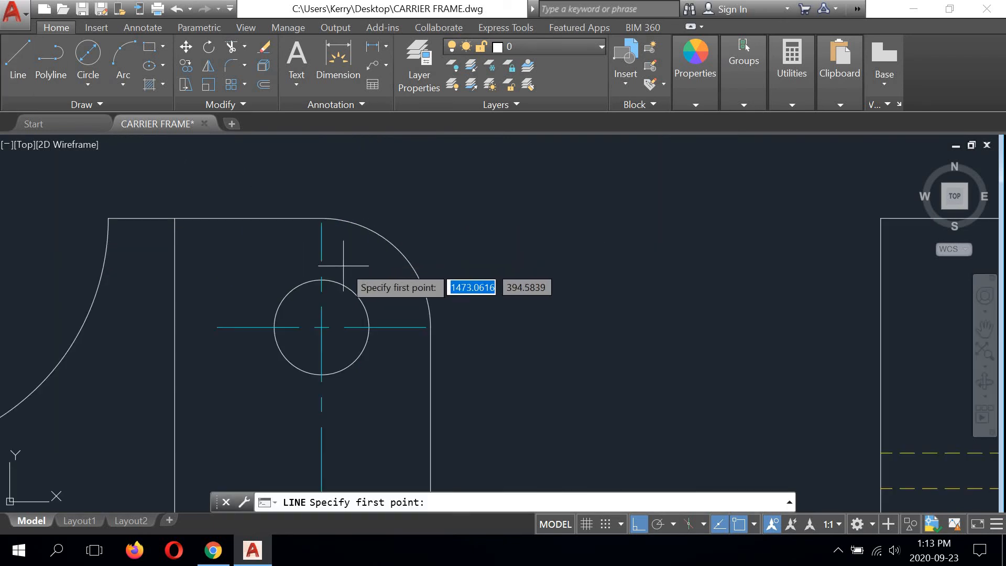
scroll(321, 280, up, 3)
click(321, 280)
scroll(322, 280, down, 7)
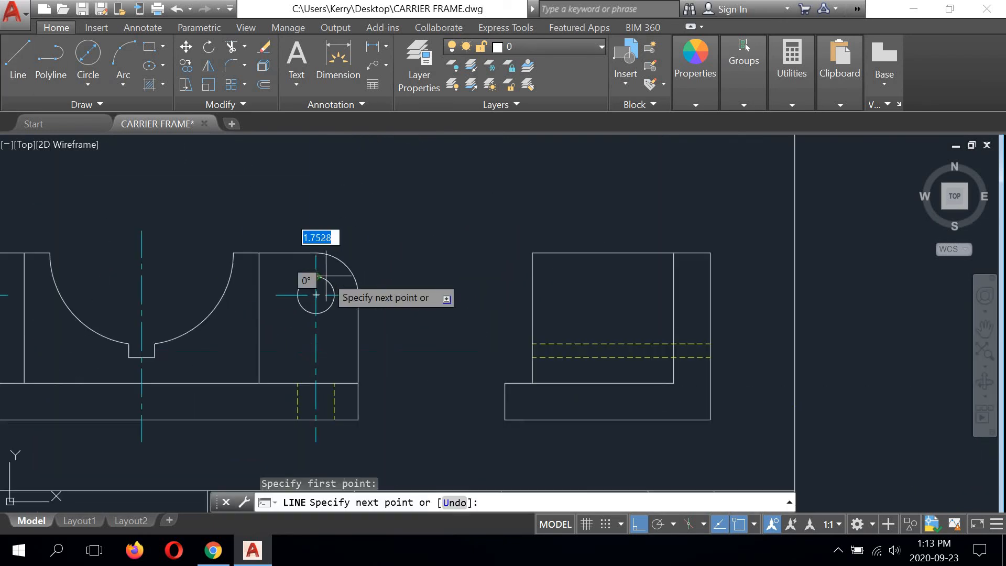
click(710, 276)
right_click(736, 232)
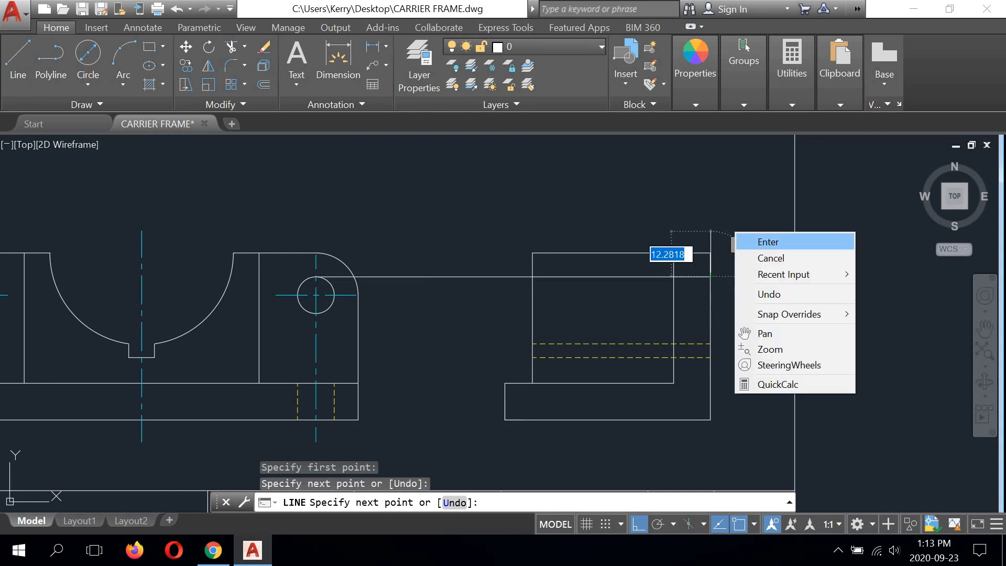
click(743, 241)
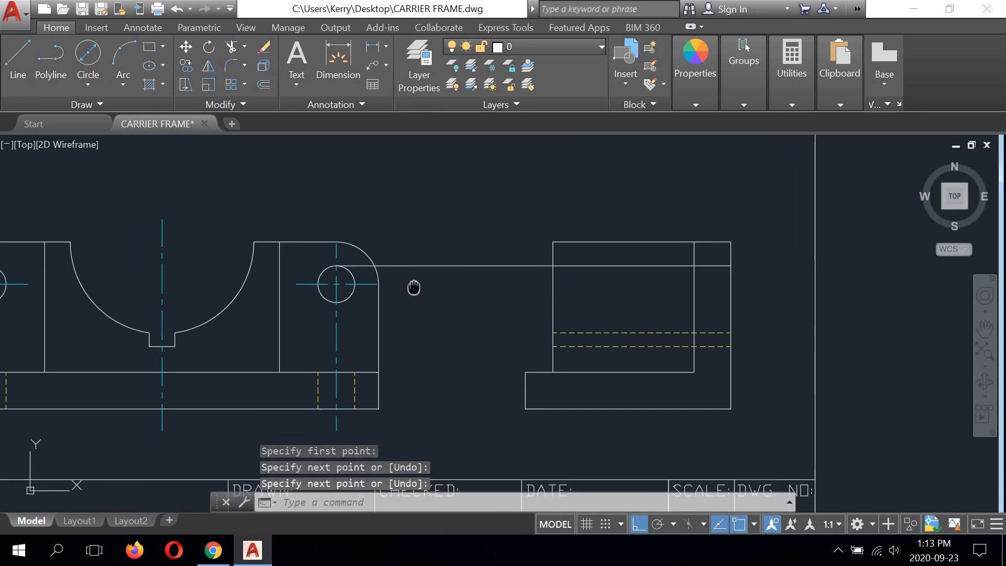
Step: Copy the projection line from the top to the bottom quadrant of the front view's right hole
scroll(398, 277, up, 4)
click(415, 208)
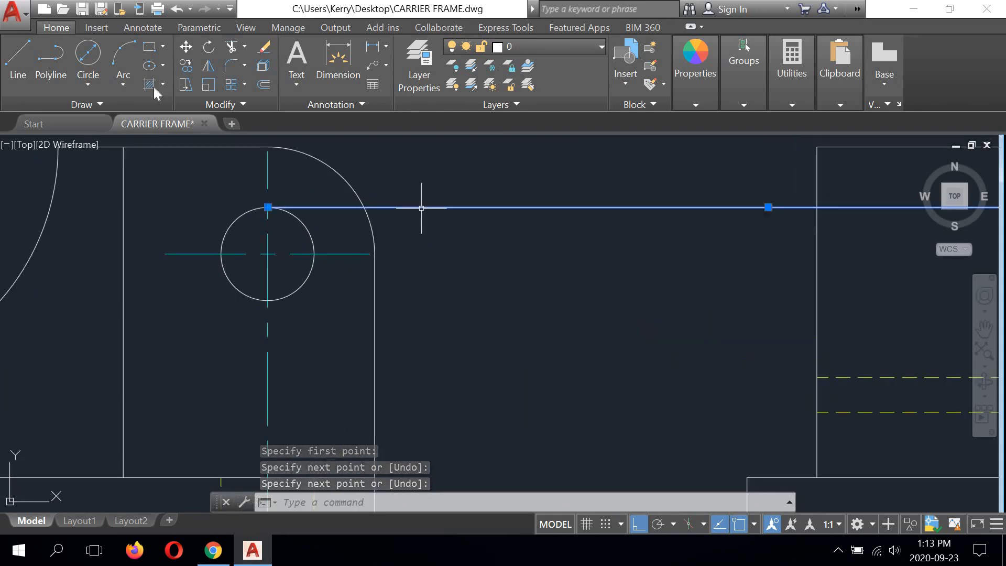
click(186, 65)
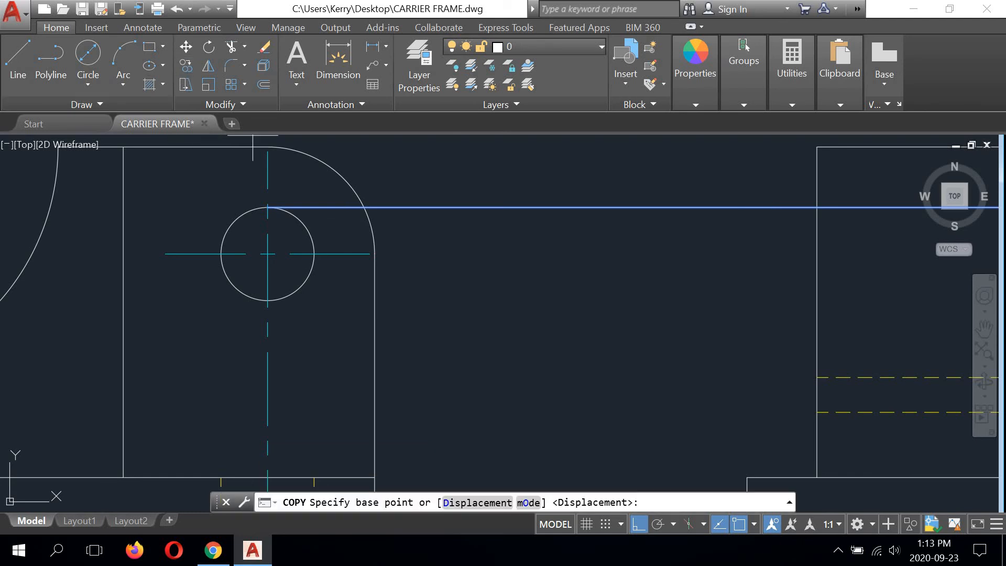
click(267, 208)
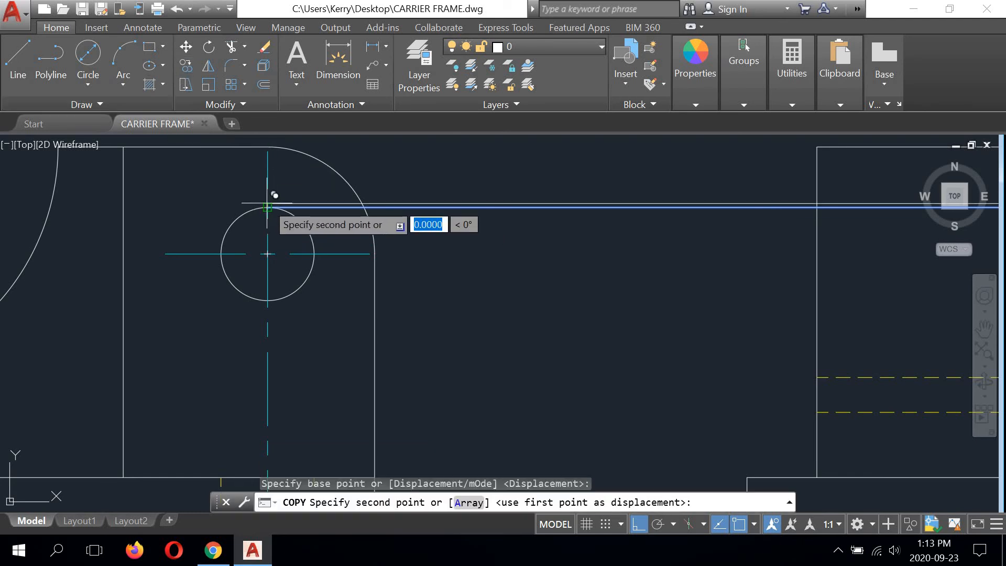
click(268, 300)
scroll(413, 279, down, 4)
right_click(524, 212)
click(545, 215)
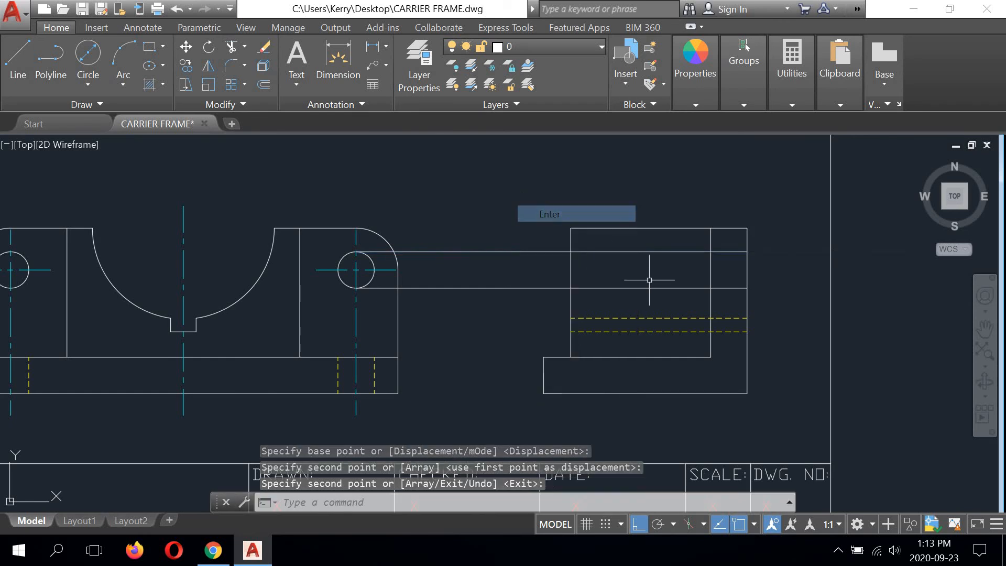
Step: Trim both hole projection lines back to the side view's inner vertical edge, keeping only the parts within the upright plate
scroll(729, 275, down, 2)
scroll(729, 275, up, 4)
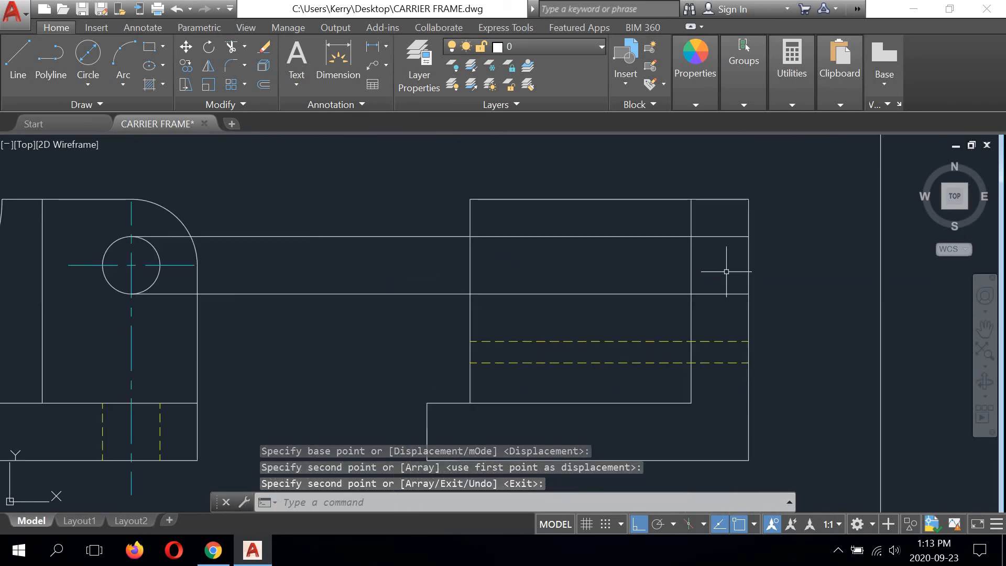
middle_drag(721, 272, 683, 273)
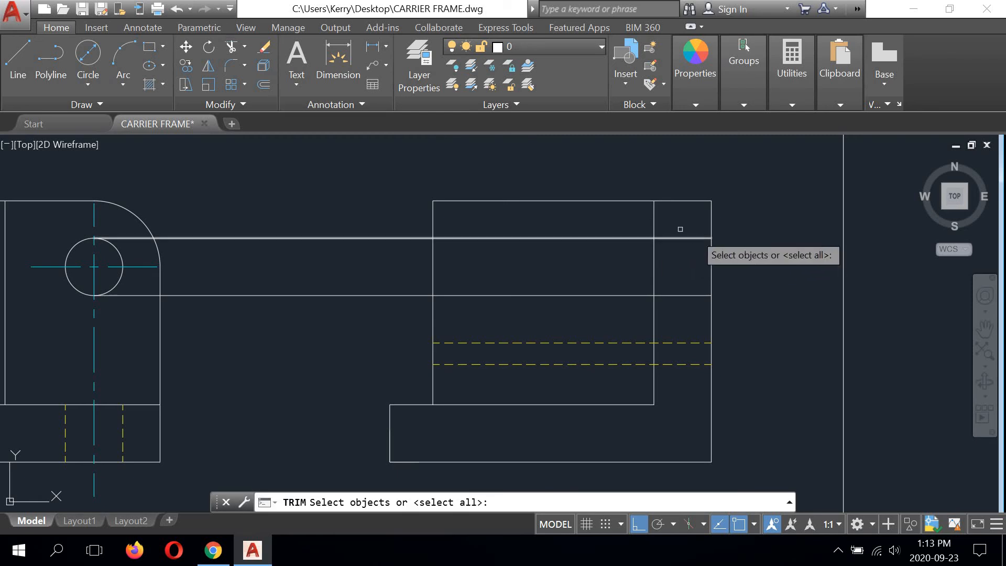
click(654, 230)
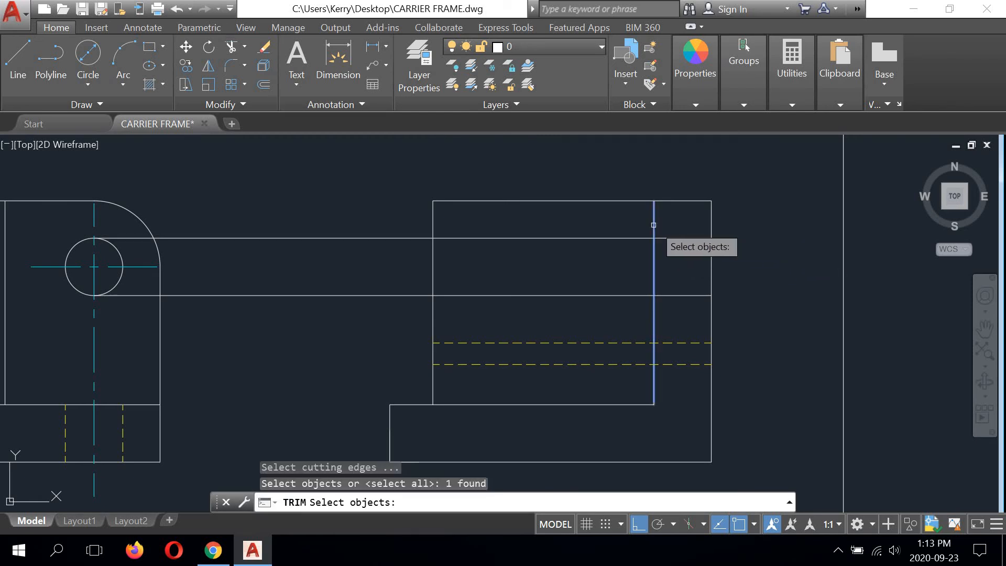
right_click(624, 239)
click(624, 238)
click(627, 295)
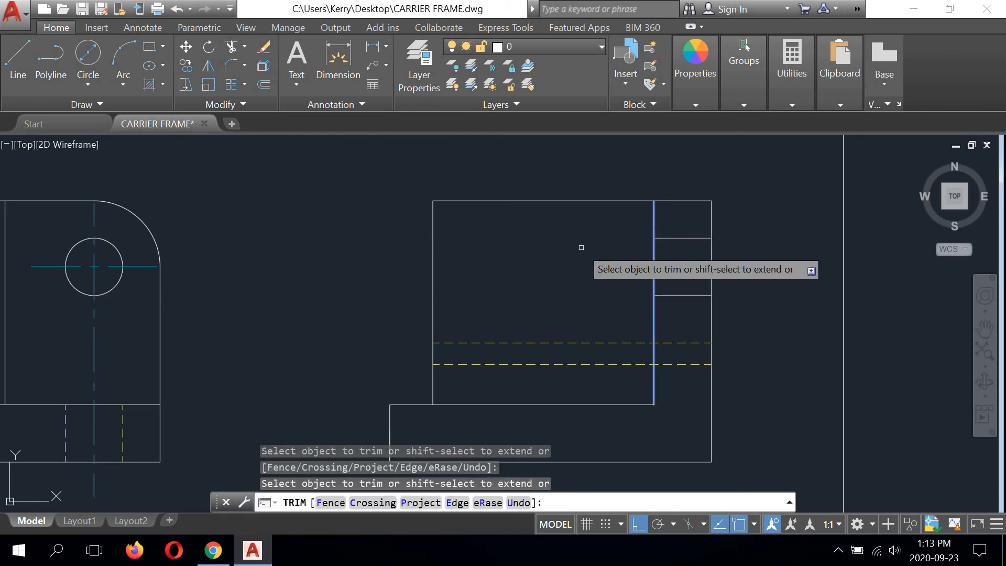
right_click(580, 247)
click(604, 256)
click(604, 257)
Step: Move the two horizontal hole lines in the side view's upright plate to the Hidden layer
click(674, 237)
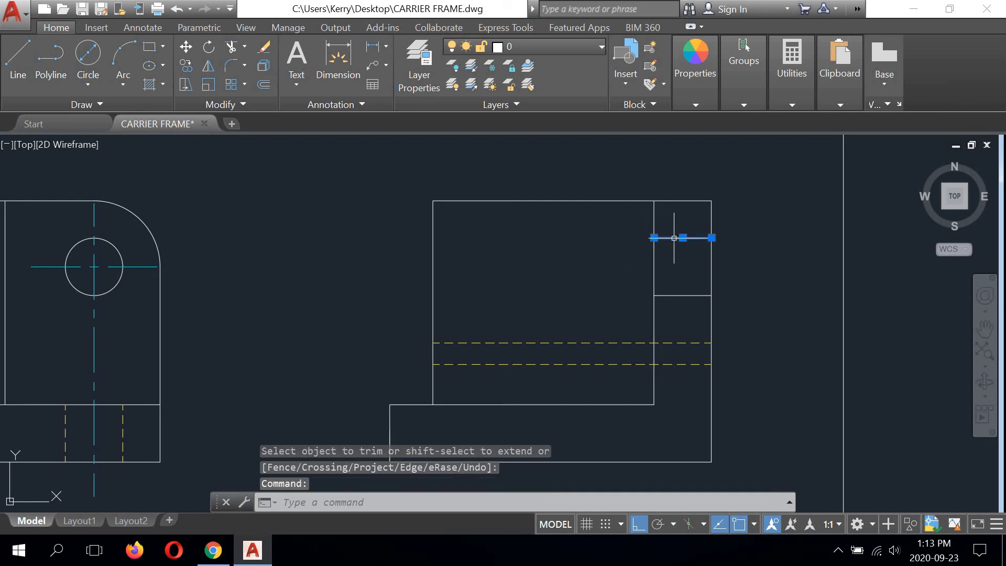
click(676, 294)
click(561, 48)
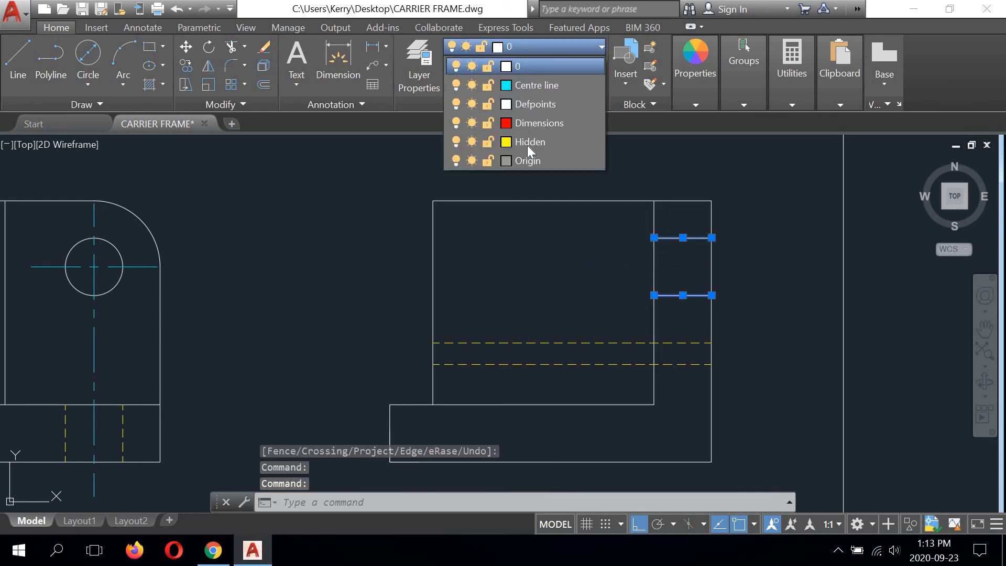
click(527, 141)
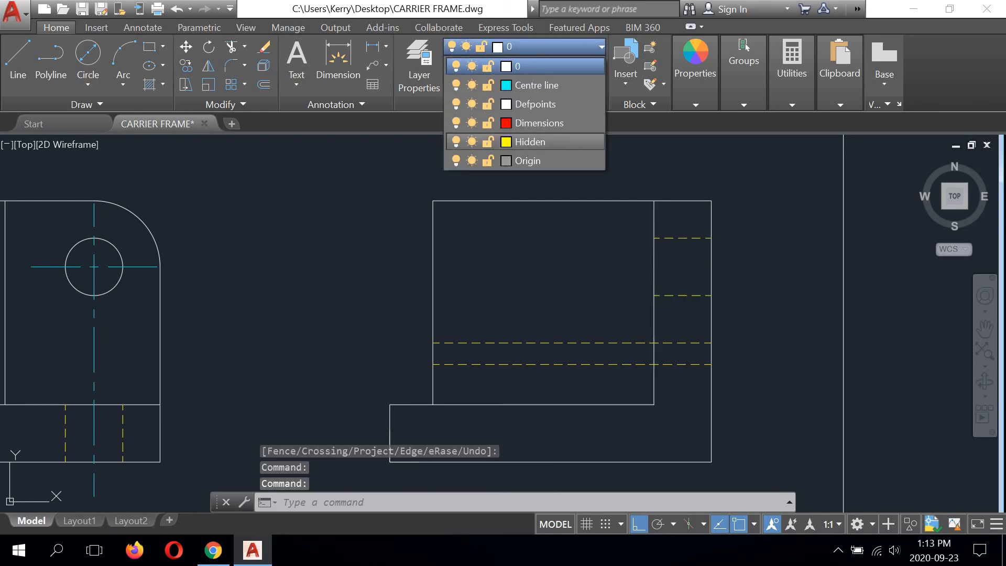
text(tr)
key(Return)
right_click(517, 232)
key(Escape)
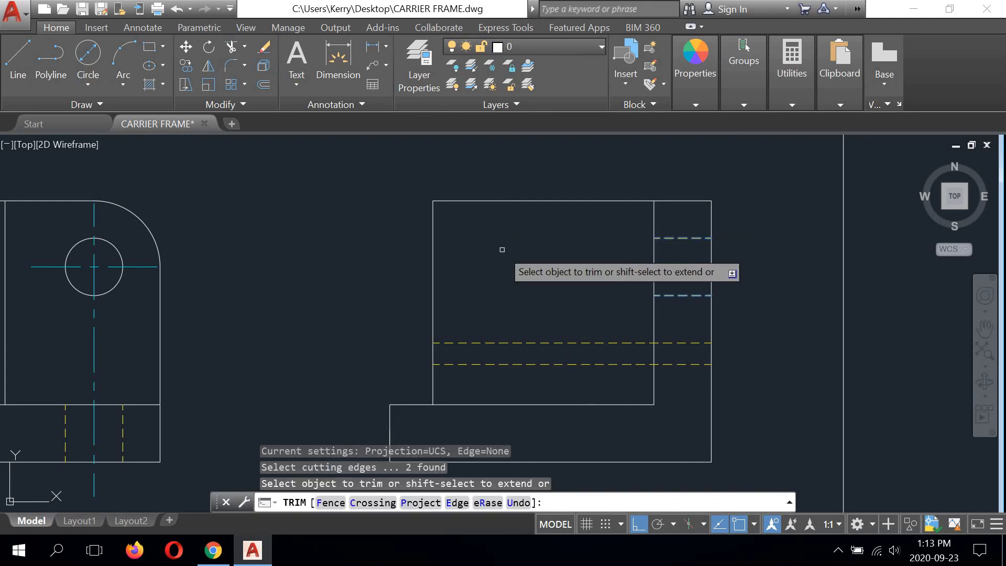
right_click(502, 250)
click(522, 276)
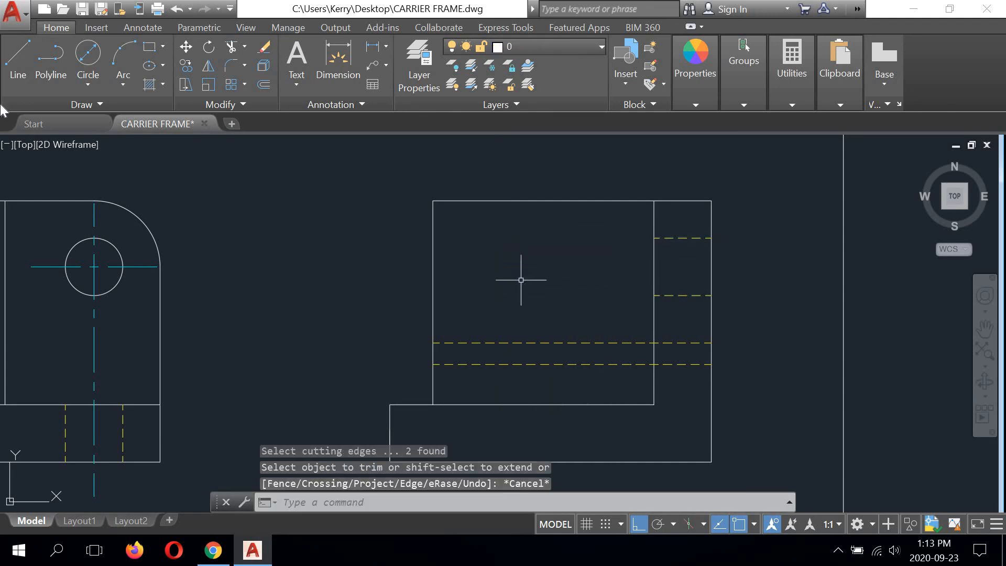
Step: Draw a horizontal line at hole-centre height from the front view's right edge to the side view's right edge
click(16, 58)
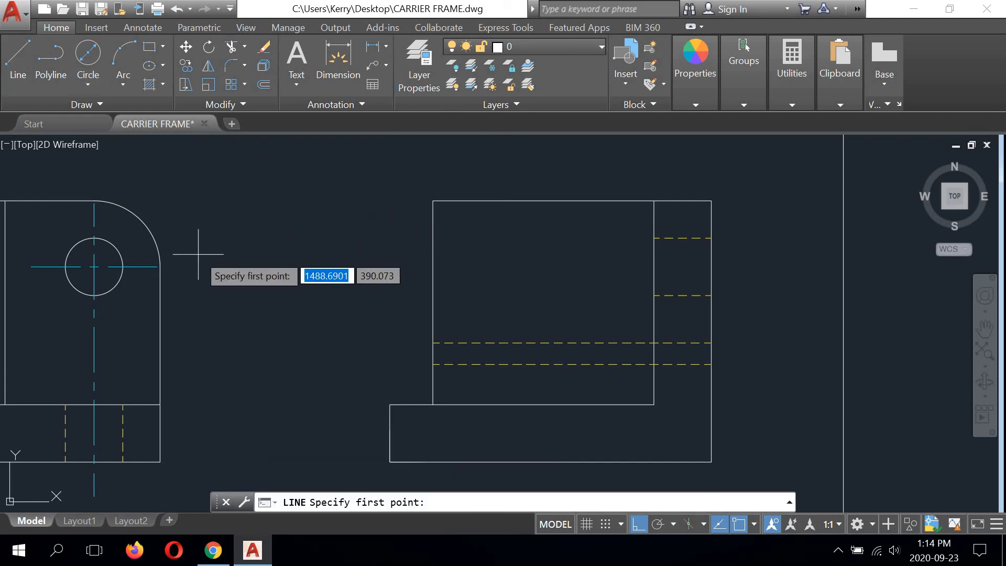
click(165, 265)
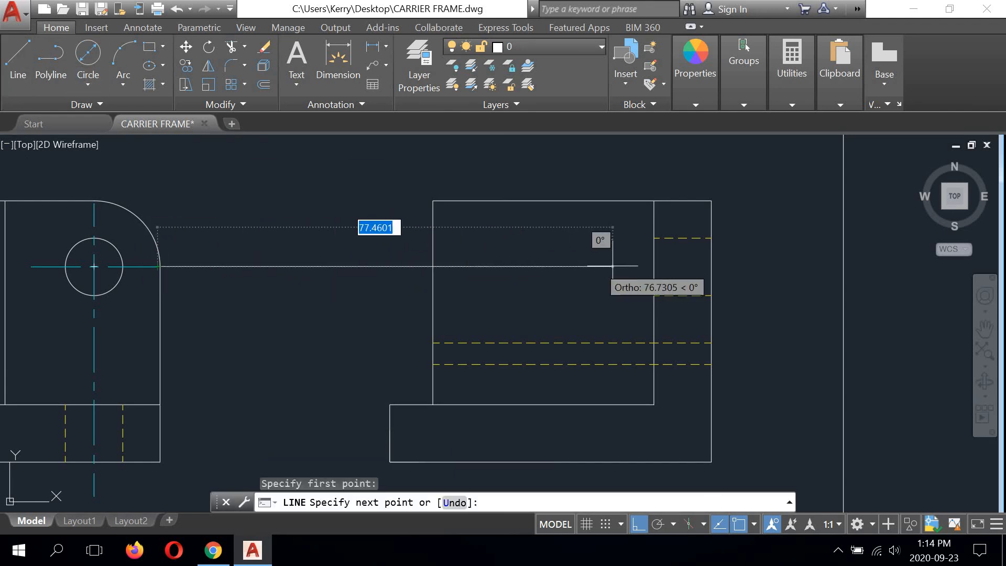
click(708, 266)
right_click(738, 253)
click(774, 256)
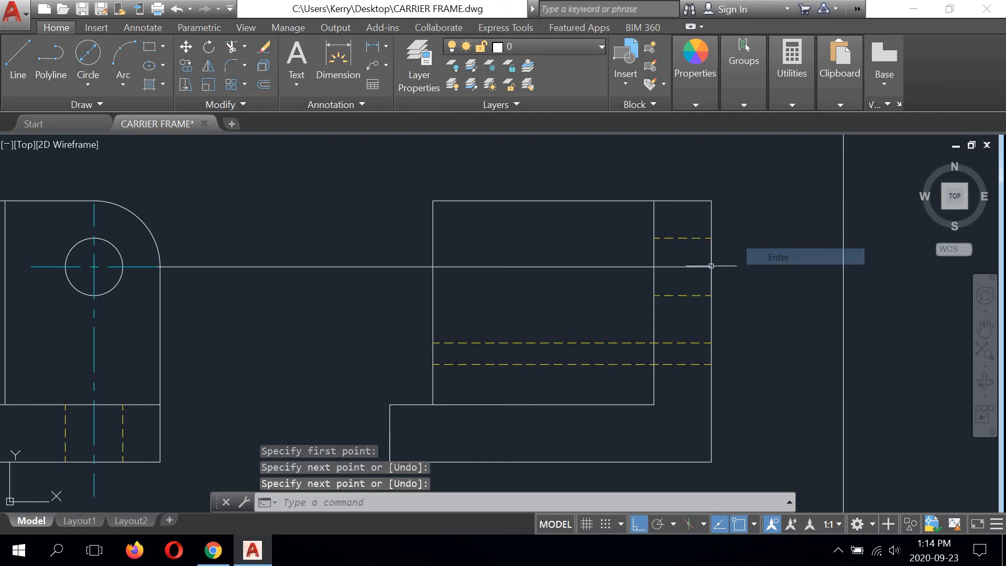
Step: Stretch the hole-centre line's right end 6 units beyond the side view's right edge
click(695, 266)
click(711, 266)
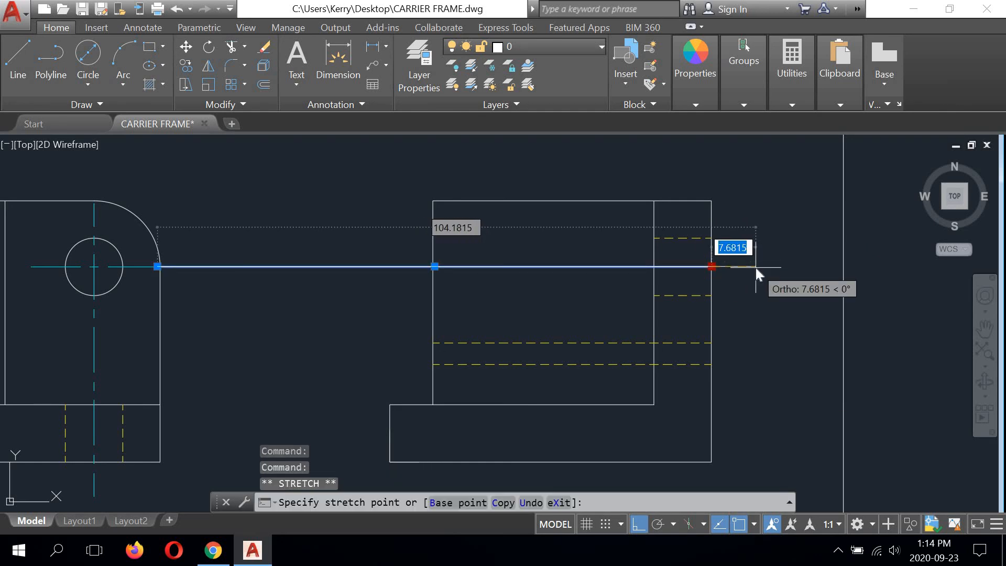
text(6)
key(Return)
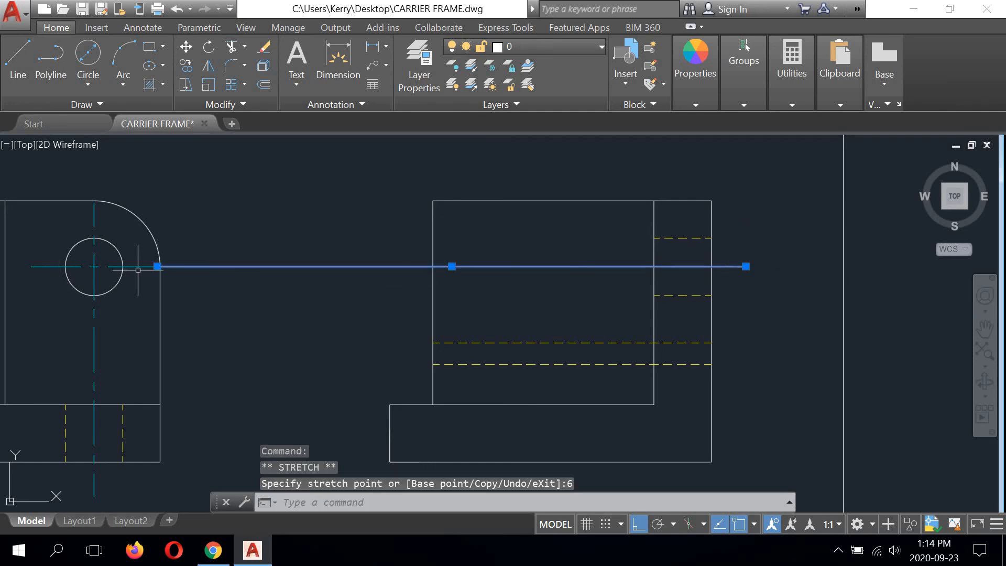
Step: Shorten the hole-centre line's left end to the side view's inner vertical edge and extend it 6 units past that edge
click(157, 266)
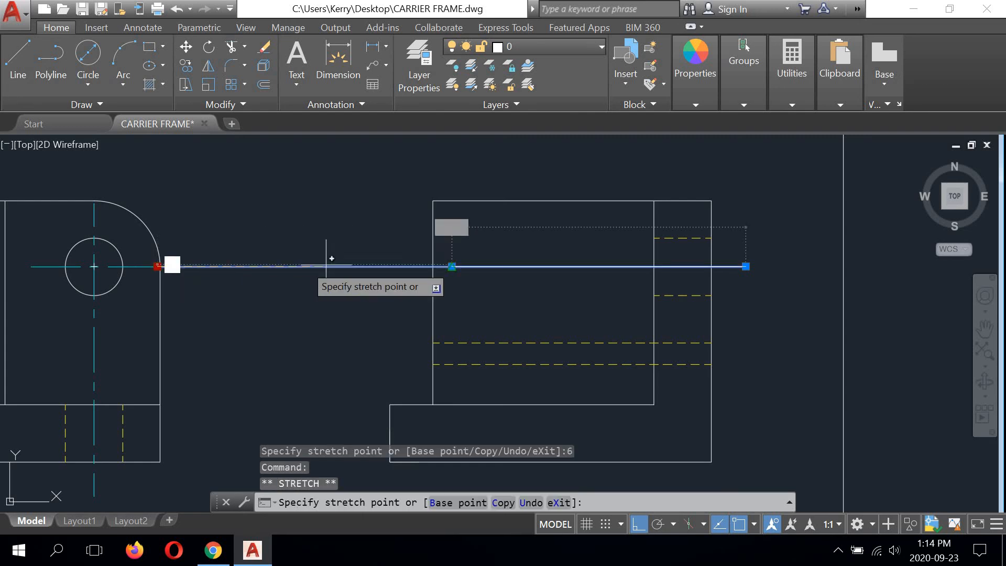
click(654, 267)
click(654, 266)
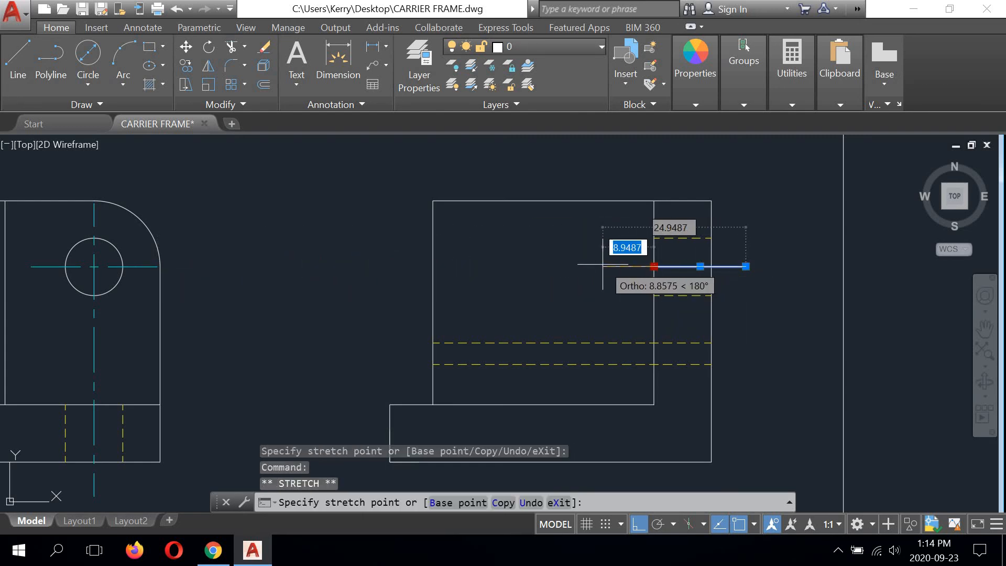
text(6)
key(Return)
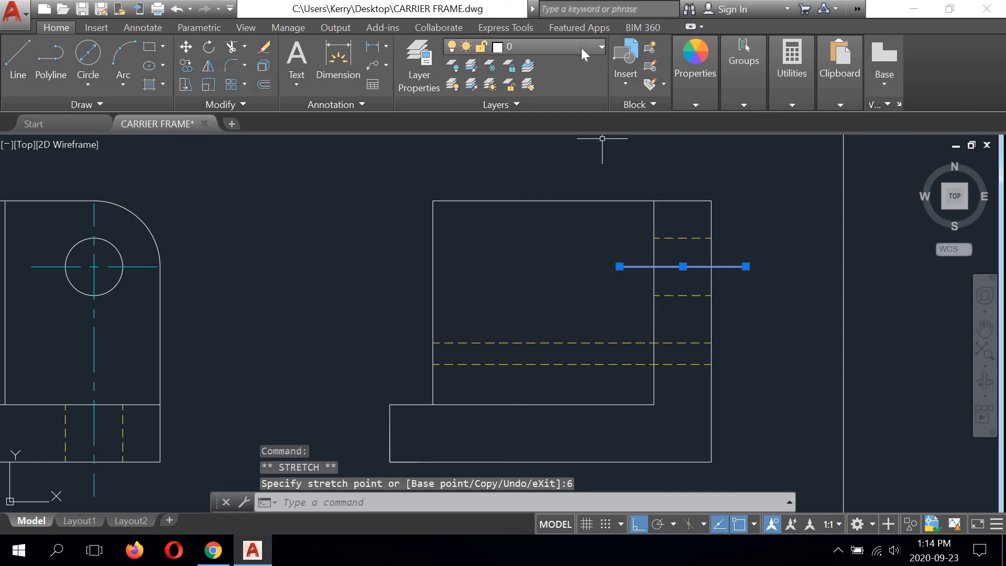
Step: Move the side view's hole-centre line to the Centre line layer
click(580, 49)
click(530, 84)
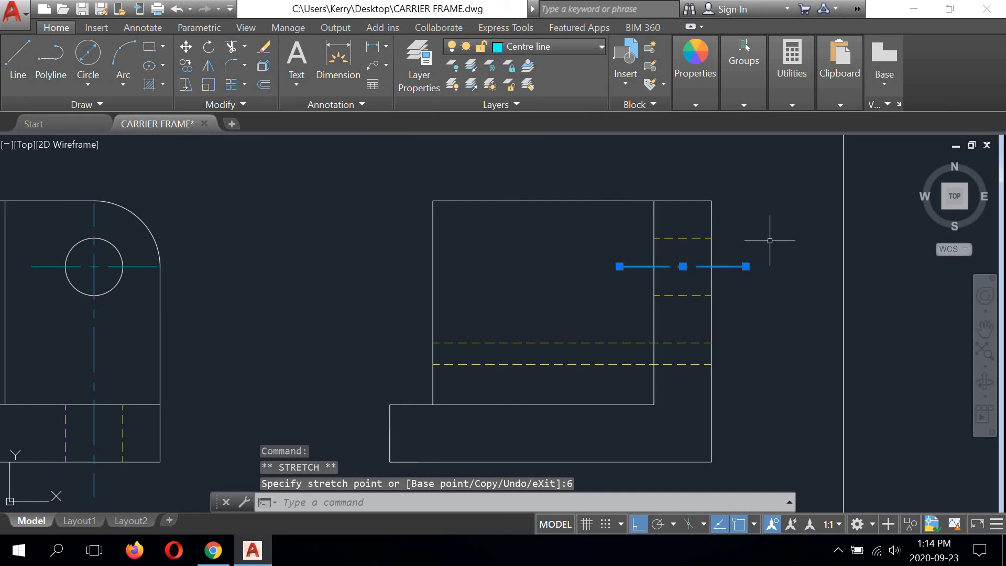
key(Escape)
key(Return)
key(Return)
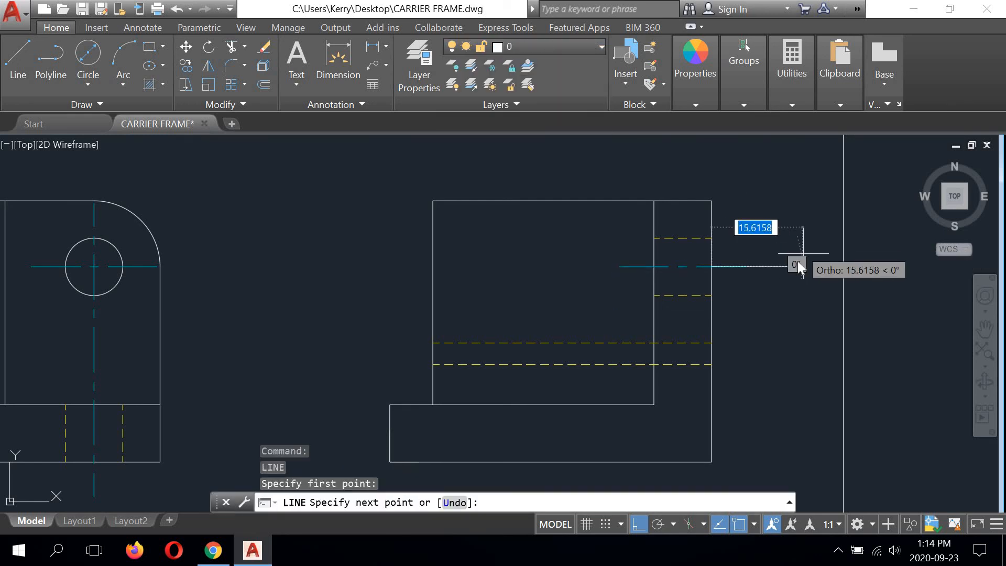
right_click(798, 261)
click(825, 289)
Step: Measure the distance from the front view's lower left corner to the left hole's vertical centreline
scroll(729, 260, down, 4)
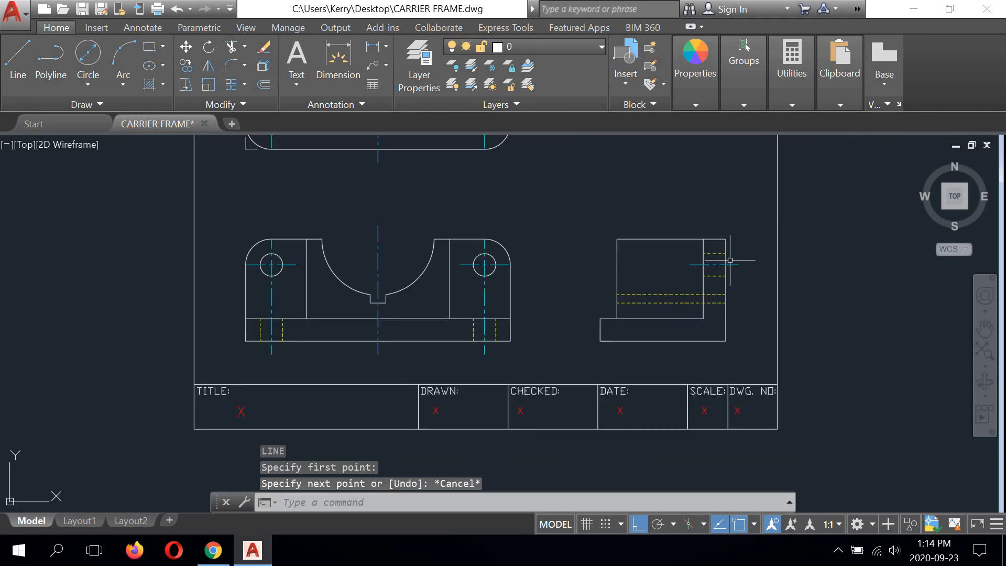
scroll(246, 335, up, 5)
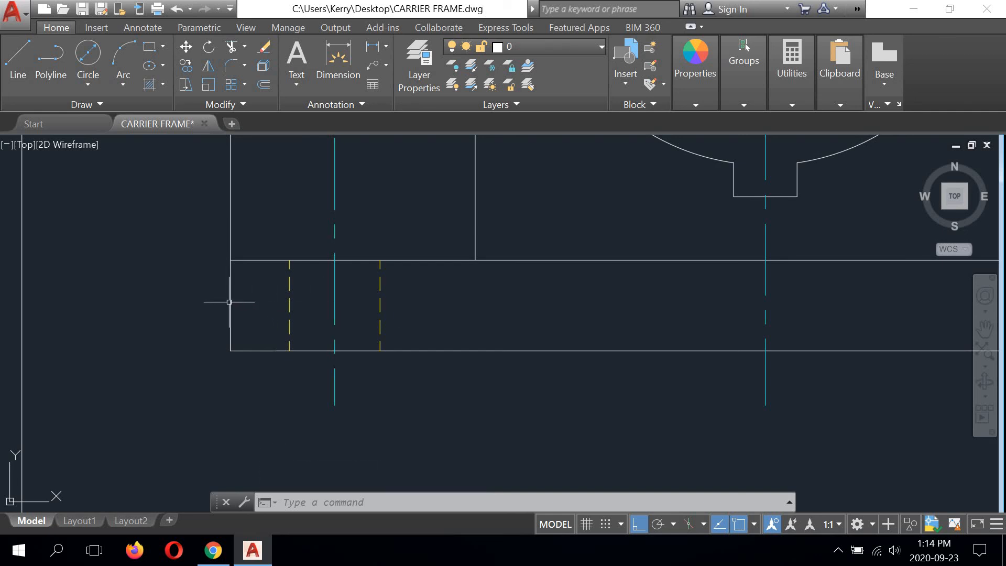
scroll(222, 305, down, 4)
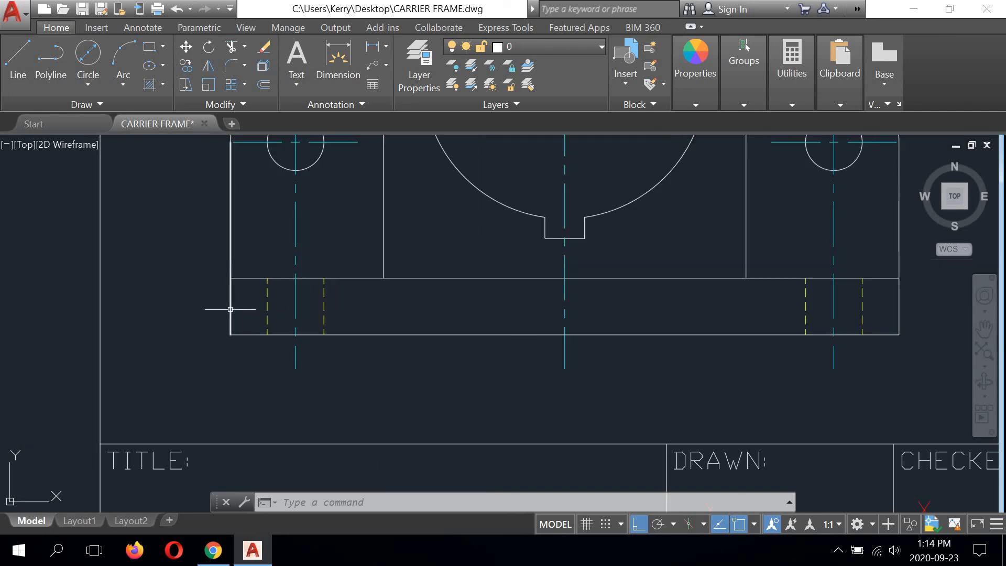
click(790, 104)
click(794, 127)
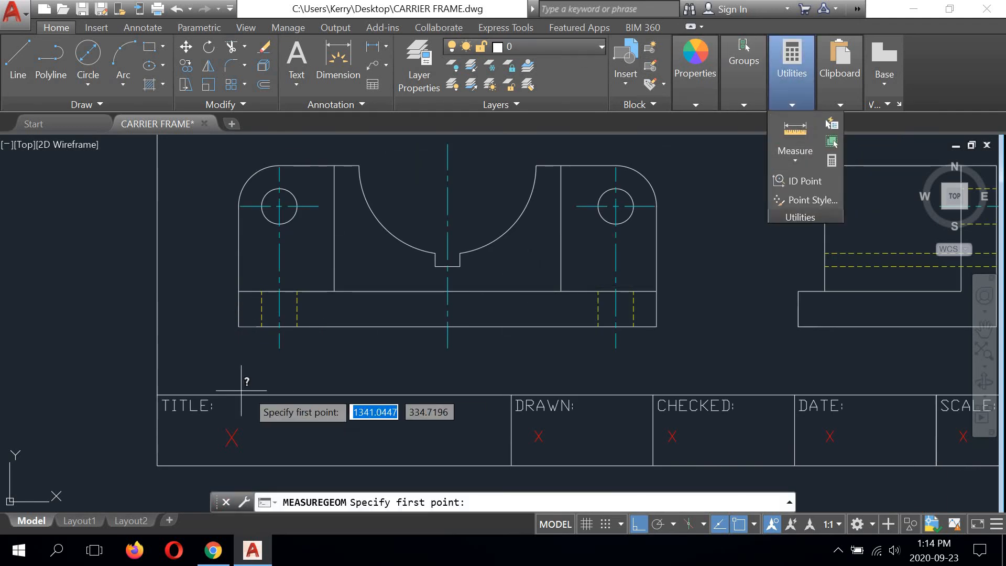
scroll(242, 337, up, 4)
click(232, 311)
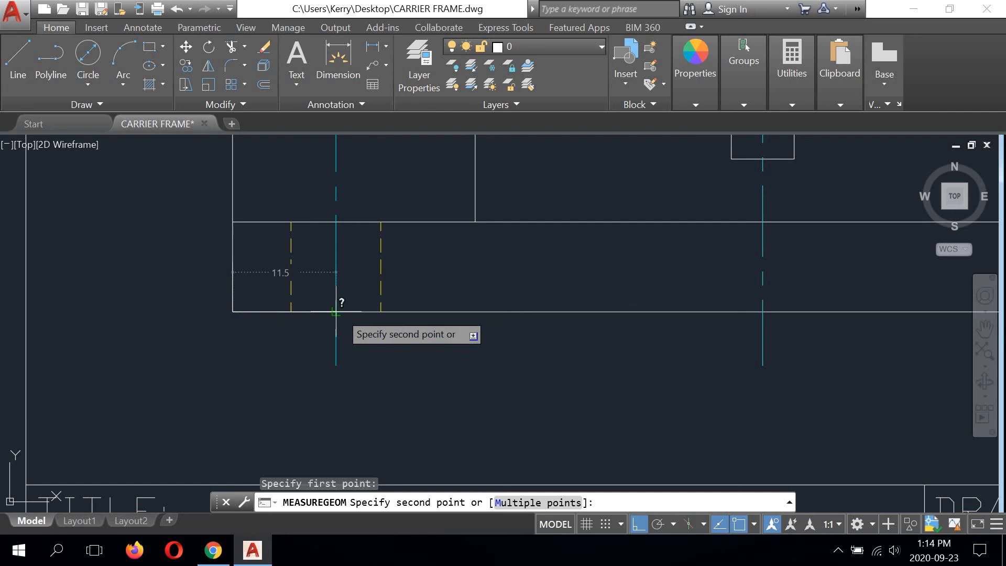
scroll(366, 293, down, 4)
right_click(392, 283)
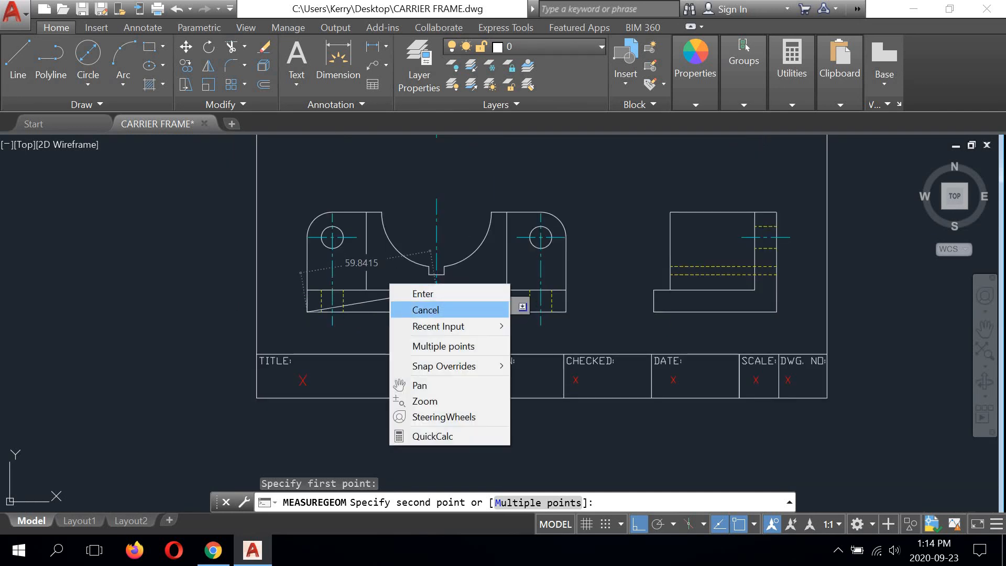
click(416, 307)
middle_drag(663, 262, 532, 310)
scroll(667, 268, up, 4)
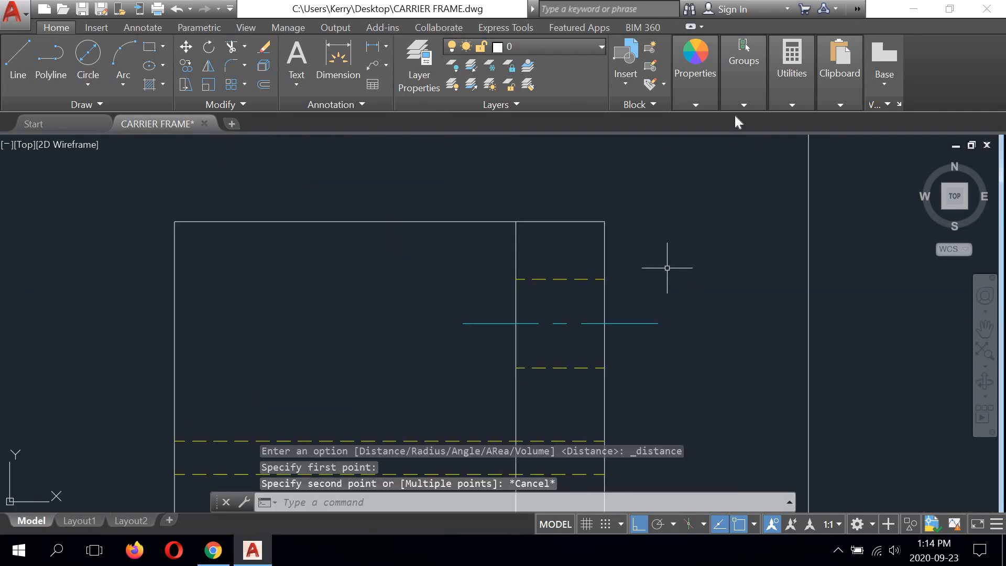
right_click(691, 177)
click(702, 179)
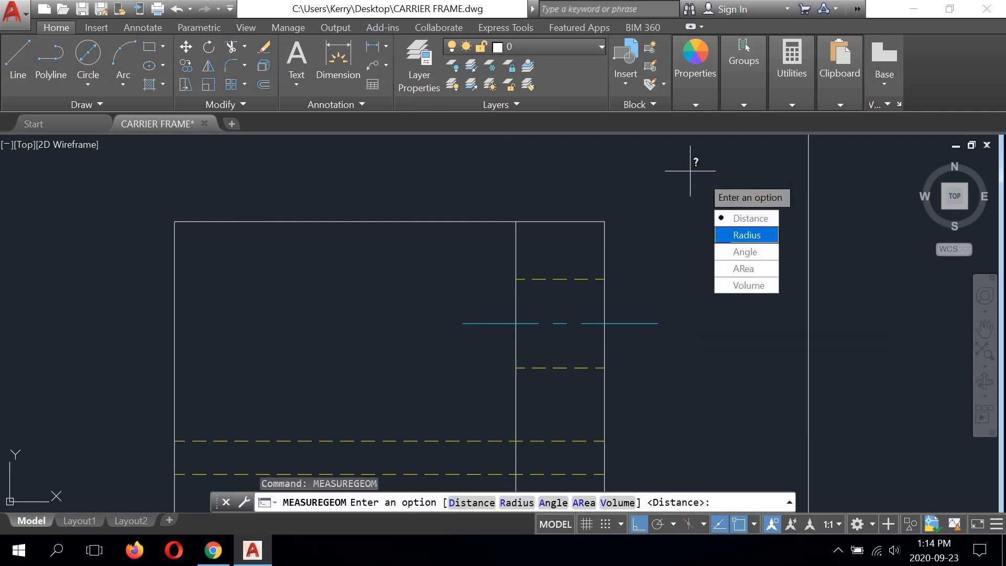
text(d)
key(Return)
click(604, 221)
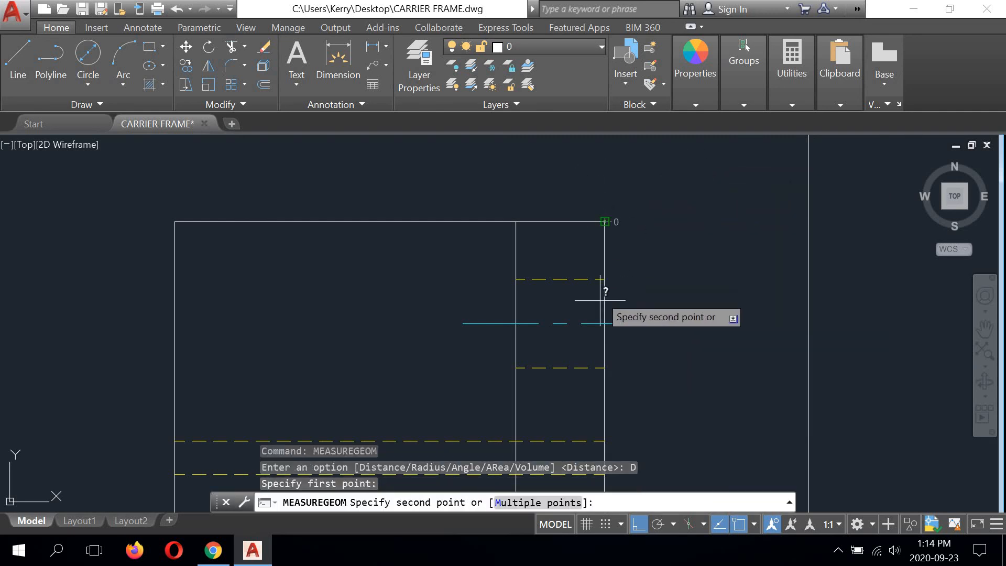
right_click(676, 246)
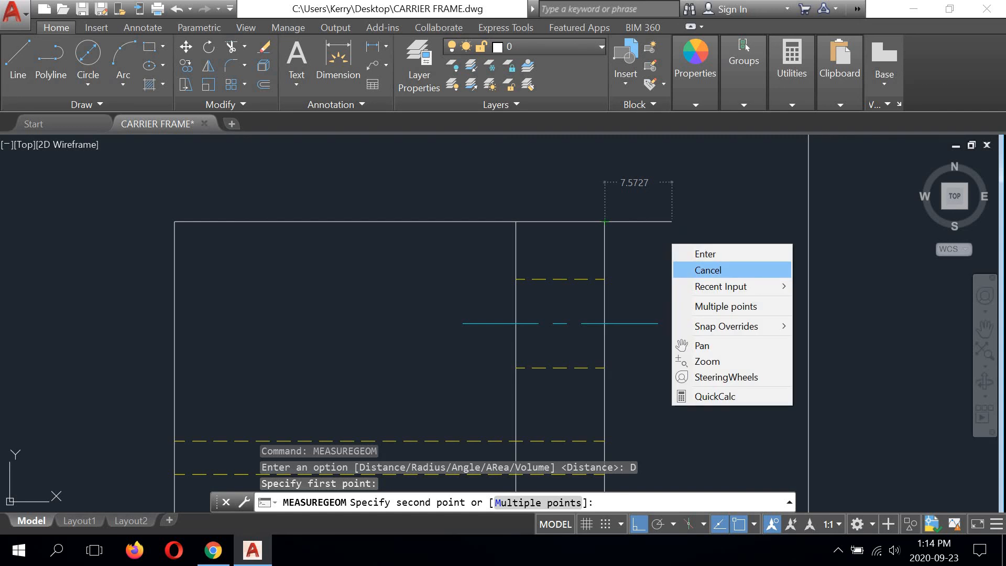
click(704, 270)
scroll(642, 227, down, 2)
scroll(579, 224, up, 4)
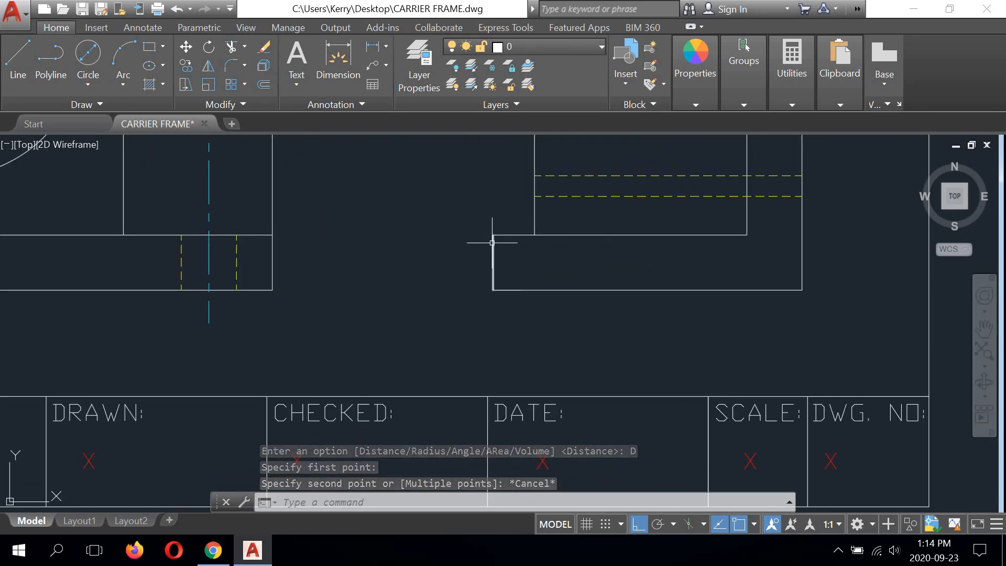
Step: Offset the left edge of the side view's base 11.5 units inward to locate the base hole's centre
click(264, 84)
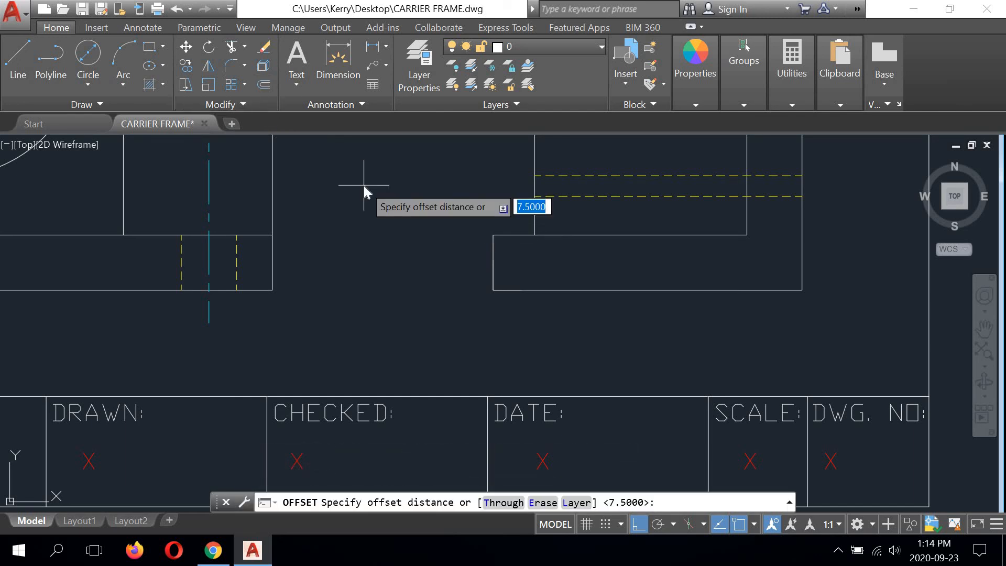
key(Return)
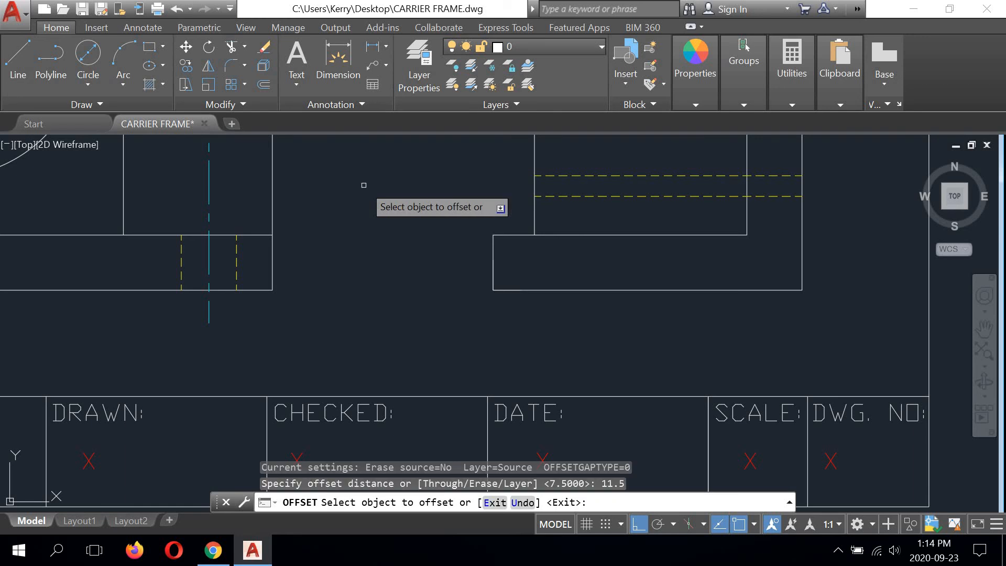
click(491, 244)
click(601, 256)
right_click(601, 257)
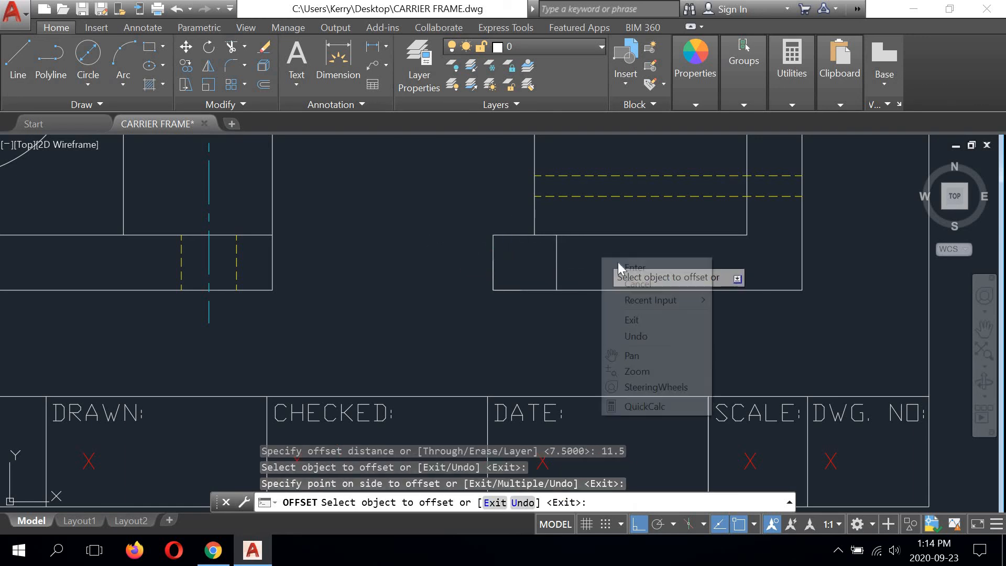
click(615, 267)
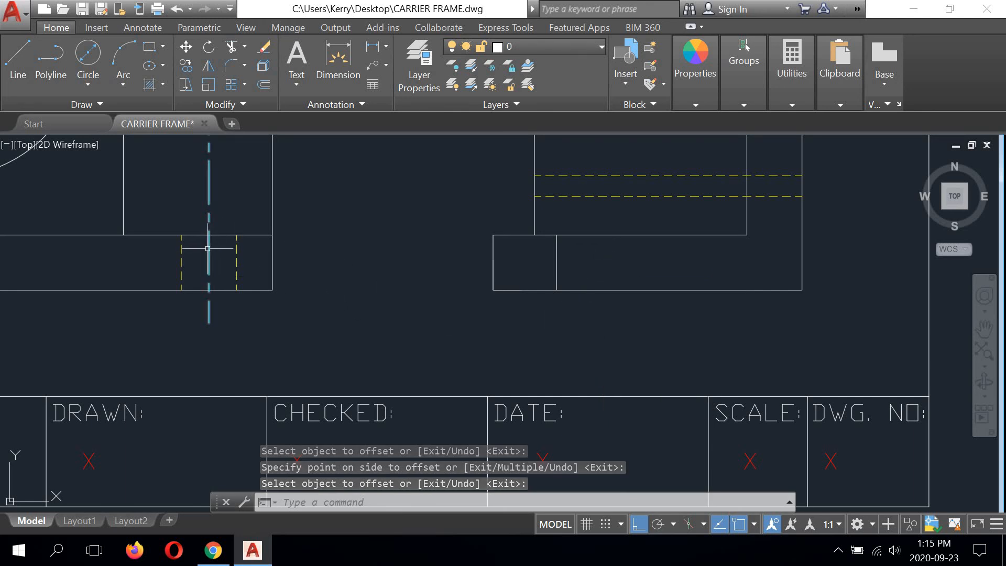
Step: Copy the front view's right base-hole hidden lines from the centreline's intersection with the bottom edge to the offset line's lower end in the side view
click(235, 248)
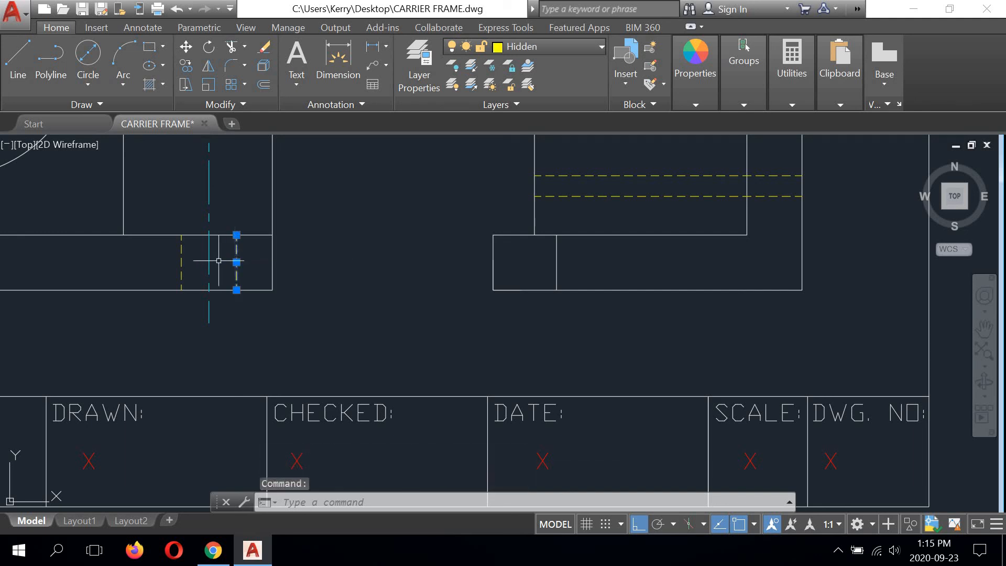
click(181, 262)
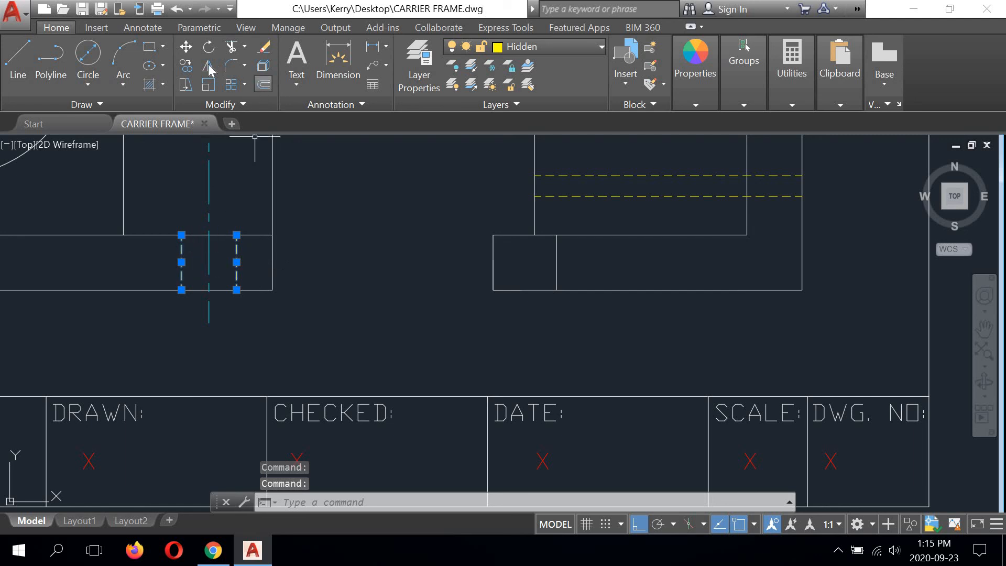
click(186, 64)
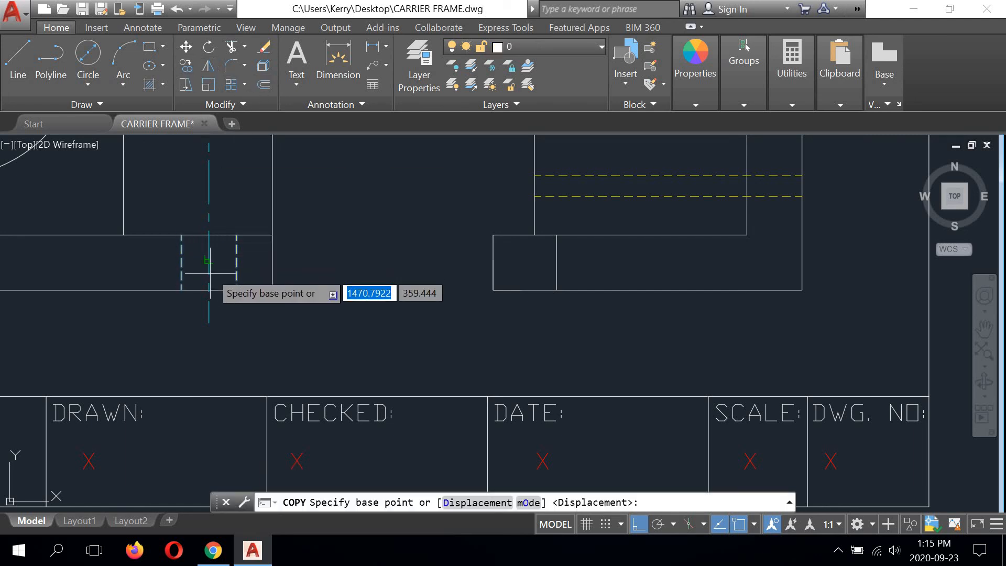
scroll(210, 288, up, 4)
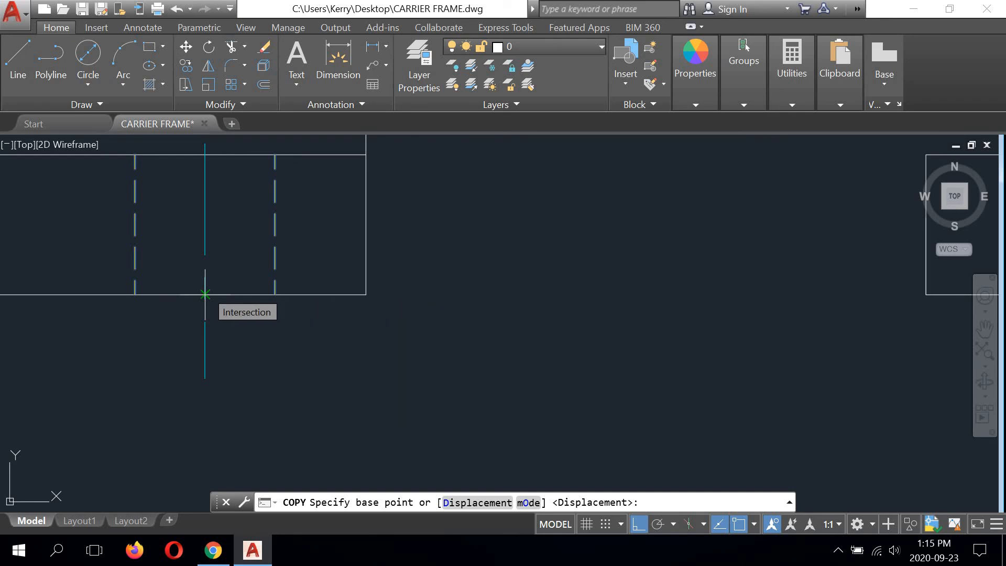
click(205, 294)
scroll(210, 285, down, 2)
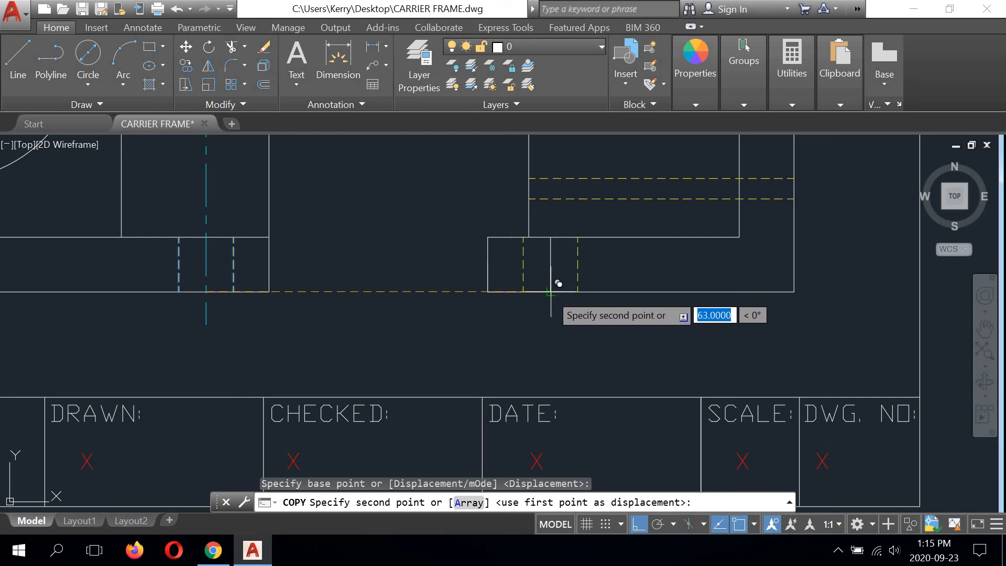
scroll(558, 283, up, 4)
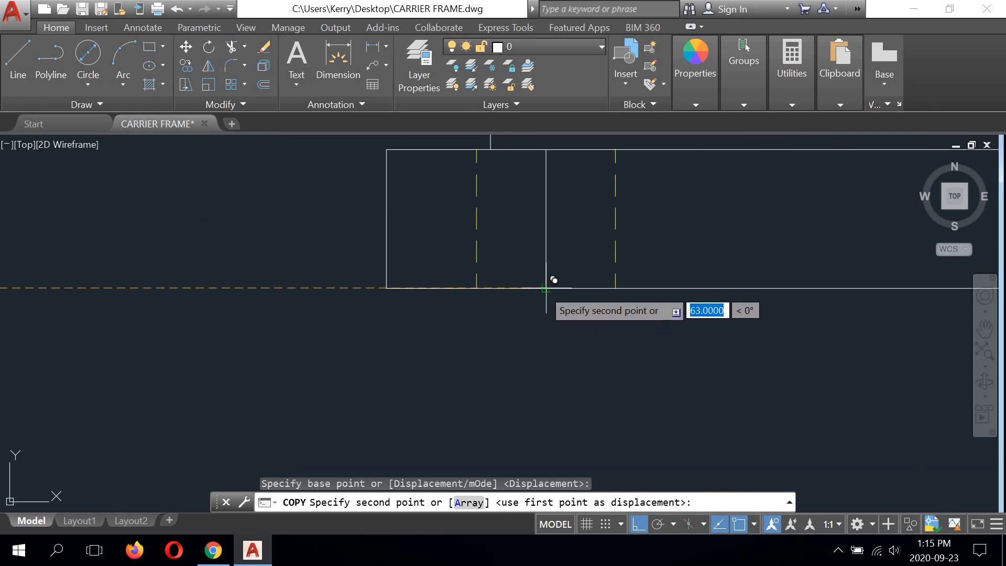
click(545, 287)
right_click(451, 336)
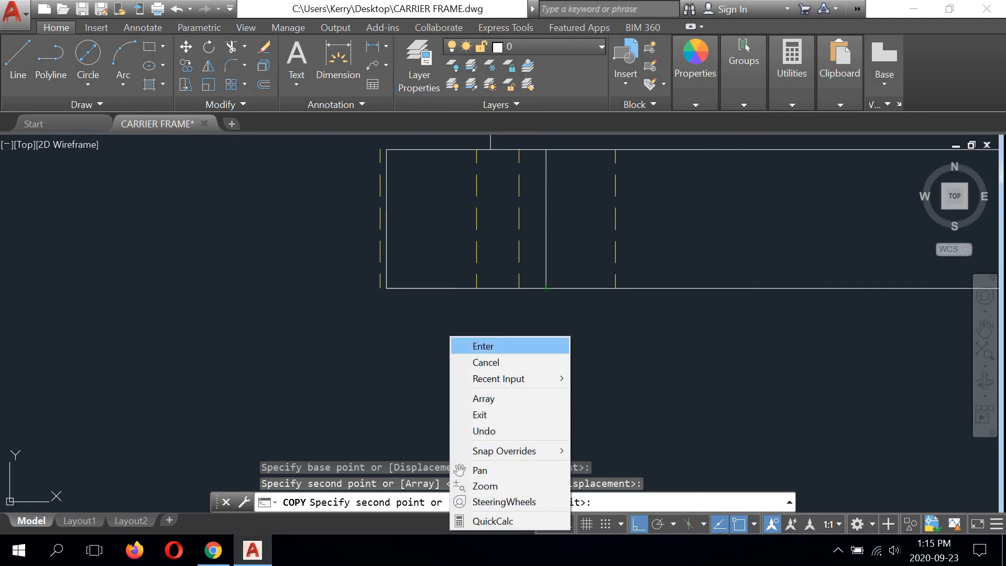
click(479, 346)
Step: Extend the side view's offset line 6 units beyond the base at both ends and move it to the Centre line layer
scroll(474, 343, down, 3)
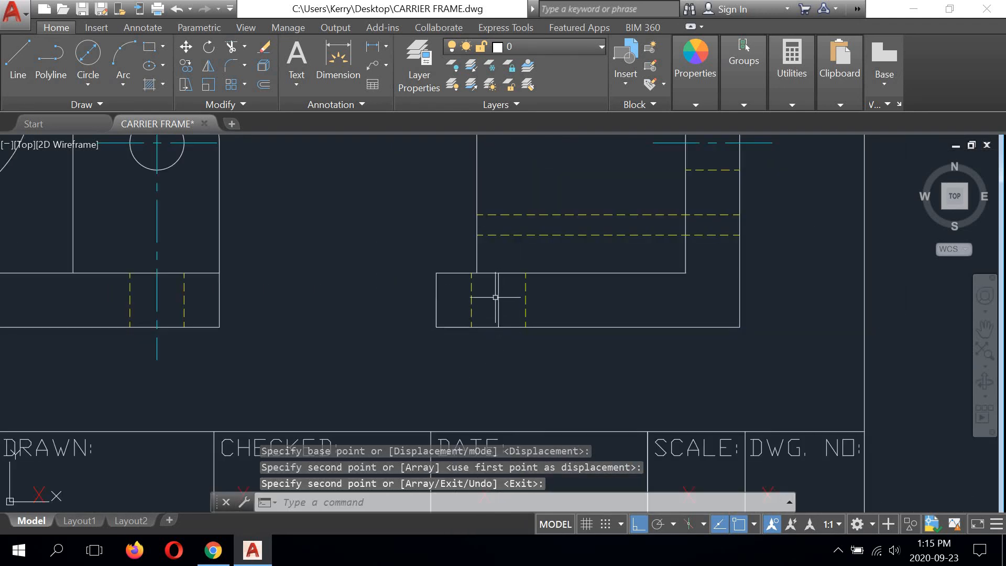
click(498, 299)
click(497, 326)
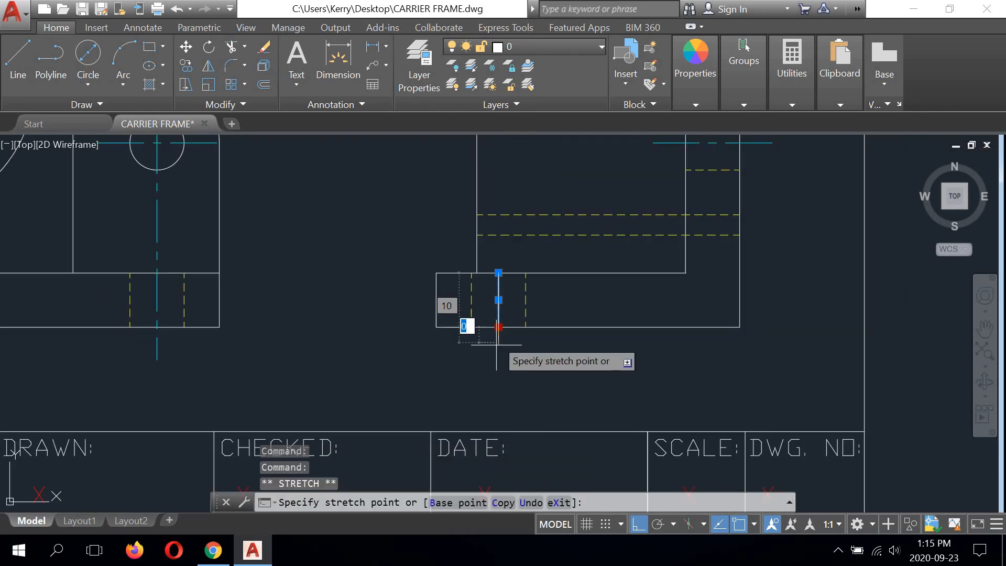
text(6)
key(Return)
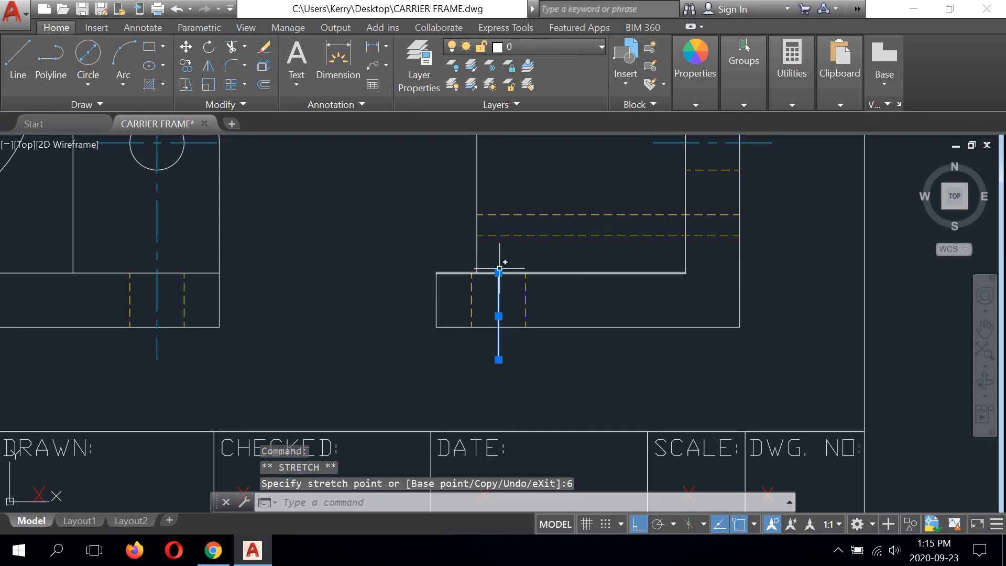
click(498, 273)
text(6)
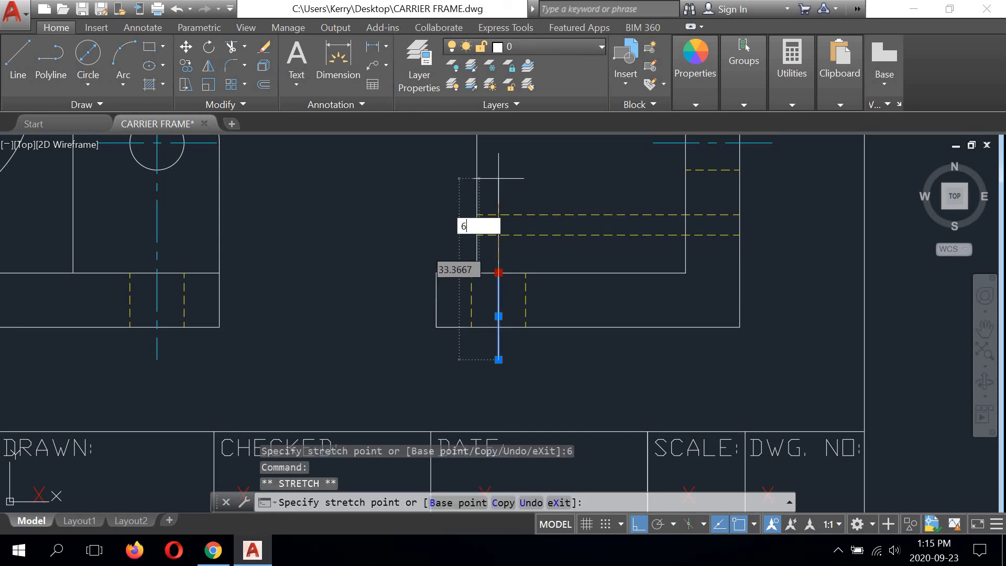
key(Return)
click(550, 47)
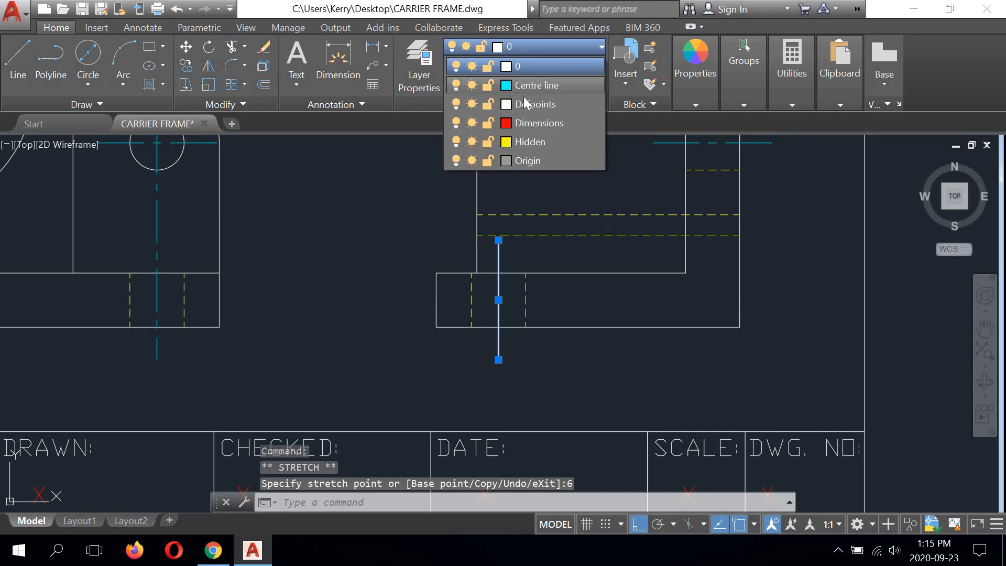
click(524, 65)
scroll(579, 354, down, 2)
text(co)
key(Return)
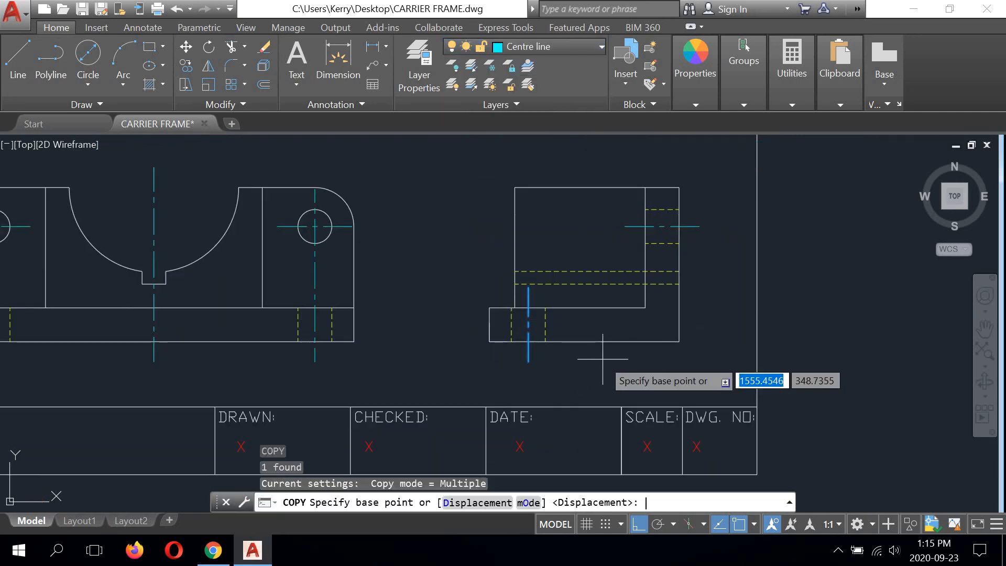
right_click(606, 364)
click(642, 196)
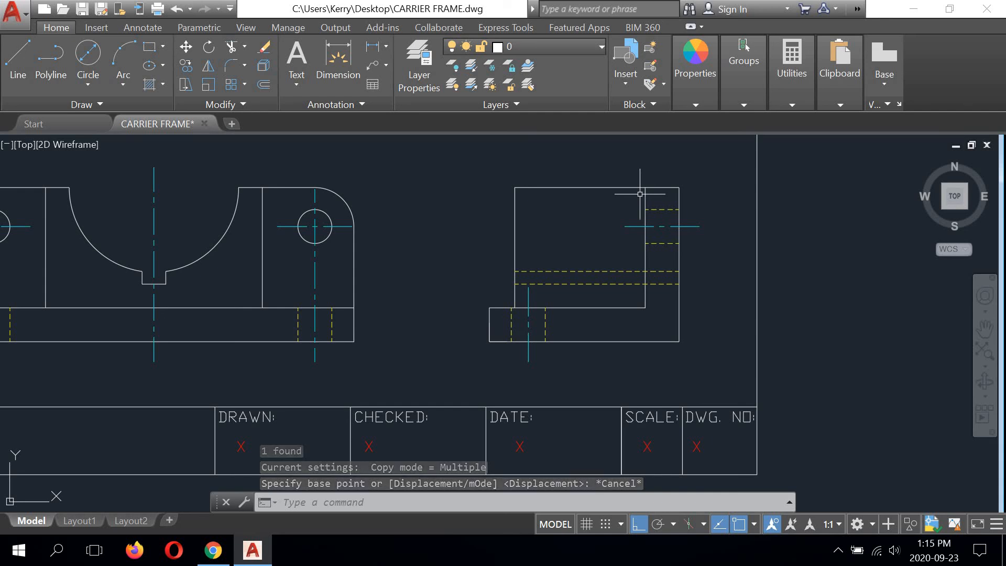
Step: Examine the top, front and side views for complete hidden lines and centrelines
scroll(378, 259, down, 4)
middle_drag(384, 271, 522, 328)
scroll(524, 289, up, 2)
mouse_move(504, 294)
middle_down()
mouse_move(570, 341)
mouse_move(547, 315)
mouse_move(513, 304)
mouse_move(523, 315)
mouse_move(515, 332)
middle_up()
scroll(568, 339, down, 2)
scroll(522, 303, up, 2)
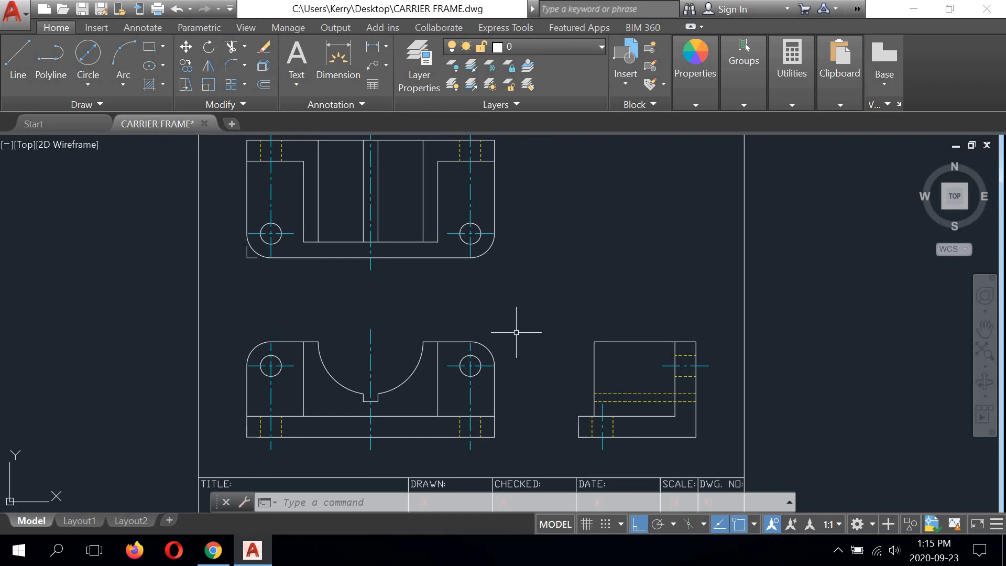
scroll(526, 341, up, 2)
middle_drag(510, 341, 376, 204)
scroll(371, 202, down, 2)
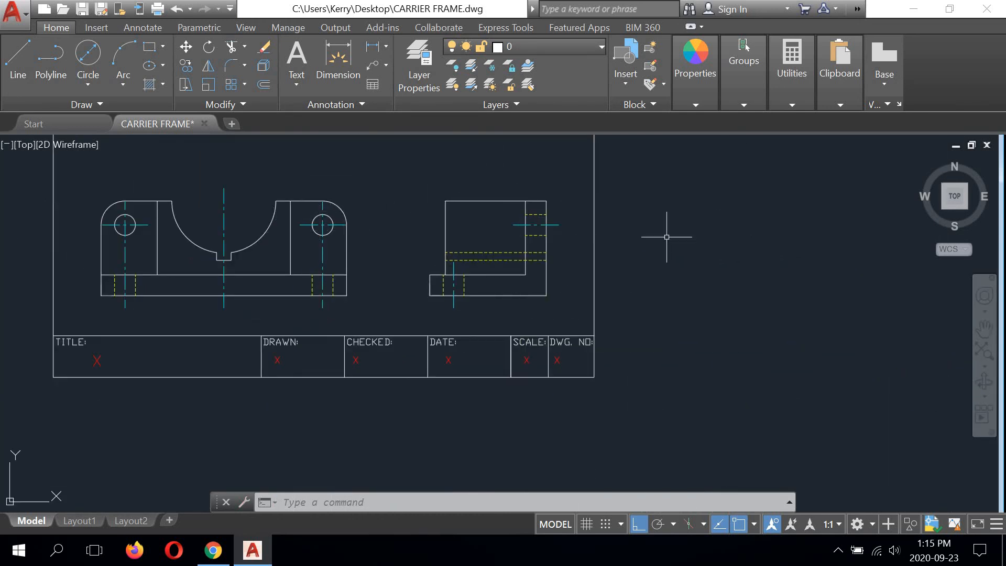
scroll(348, 219, up, 4)
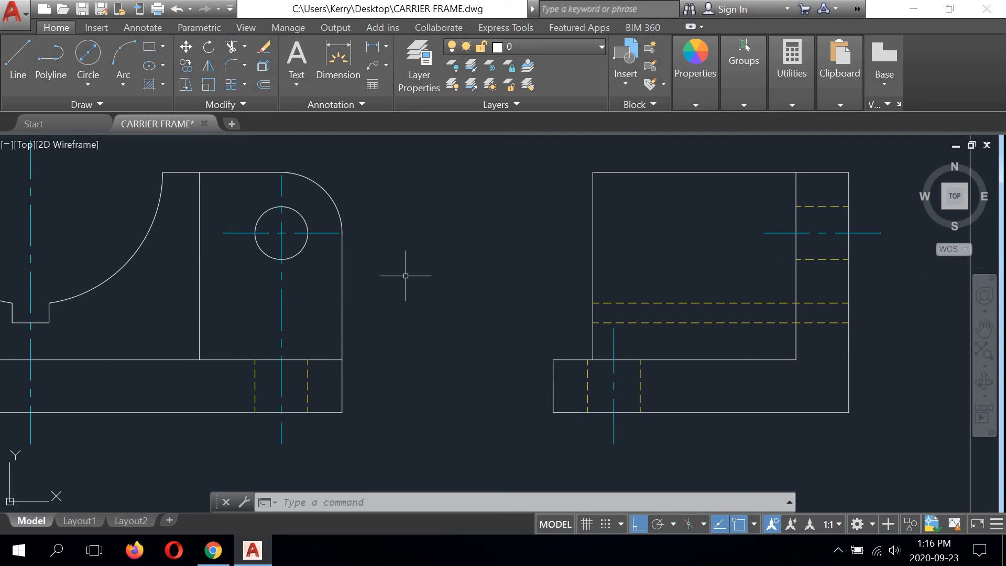
scroll(405, 276, down, 4)
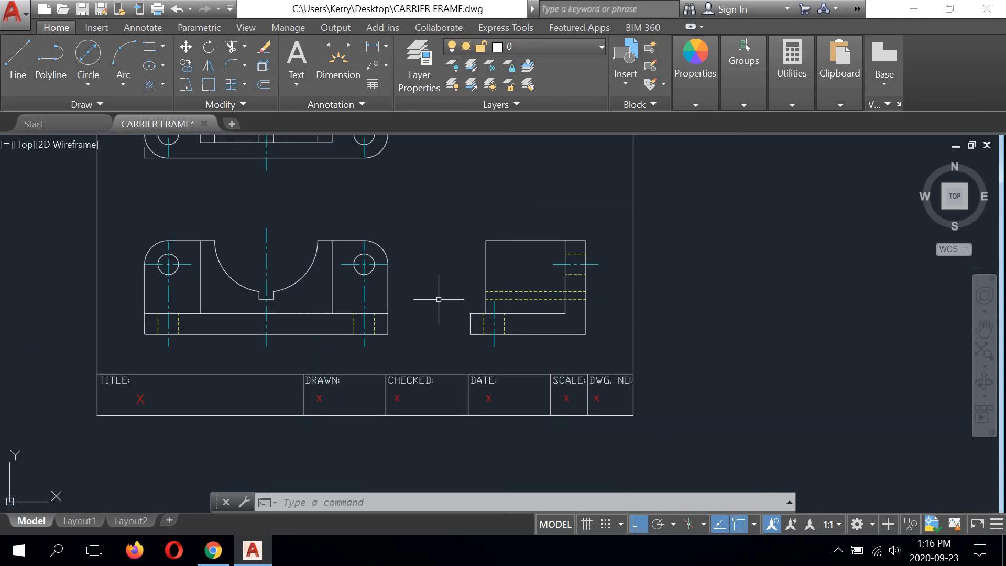
mouse_move(439, 299)
middle_down()
mouse_move(573, 352)
mouse_move(544, 344)
mouse_move(505, 277)
middle_up()
scroll(550, 352, down, 3)
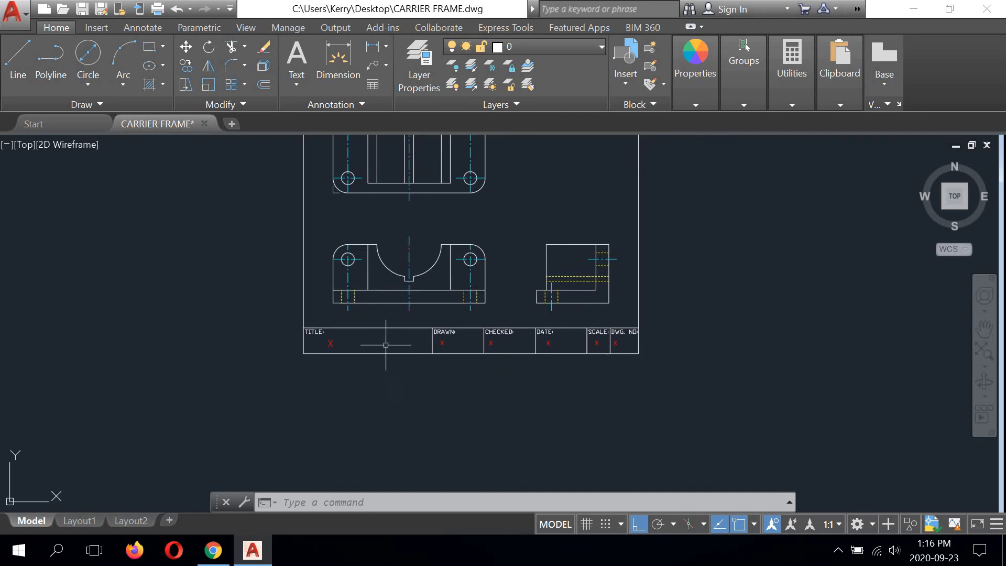
Step: Replace the X placeholder in the title block's TITLE field with CARRIER FRAME
scroll(385, 345, up, 5)
click(157, 337)
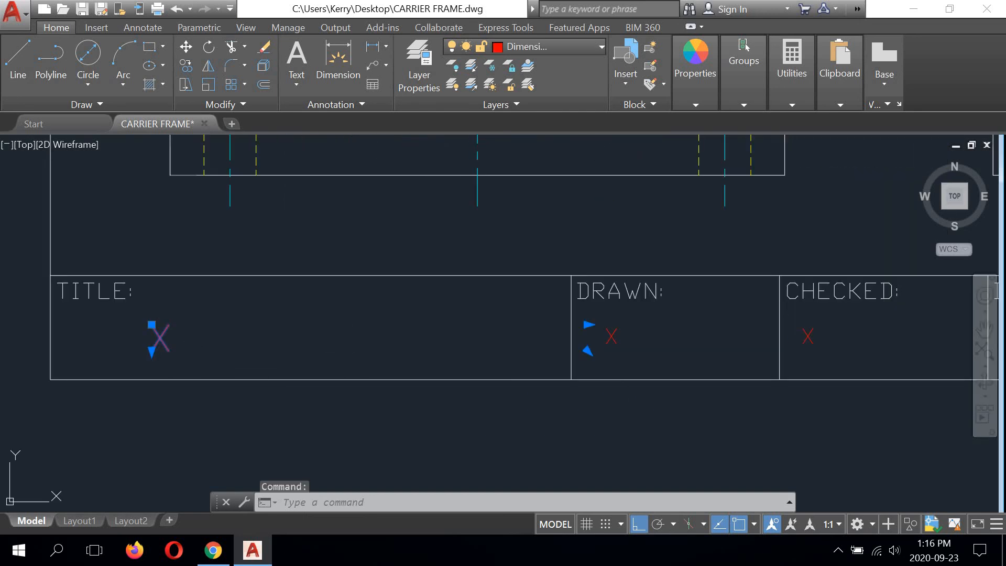
double_click(174, 343)
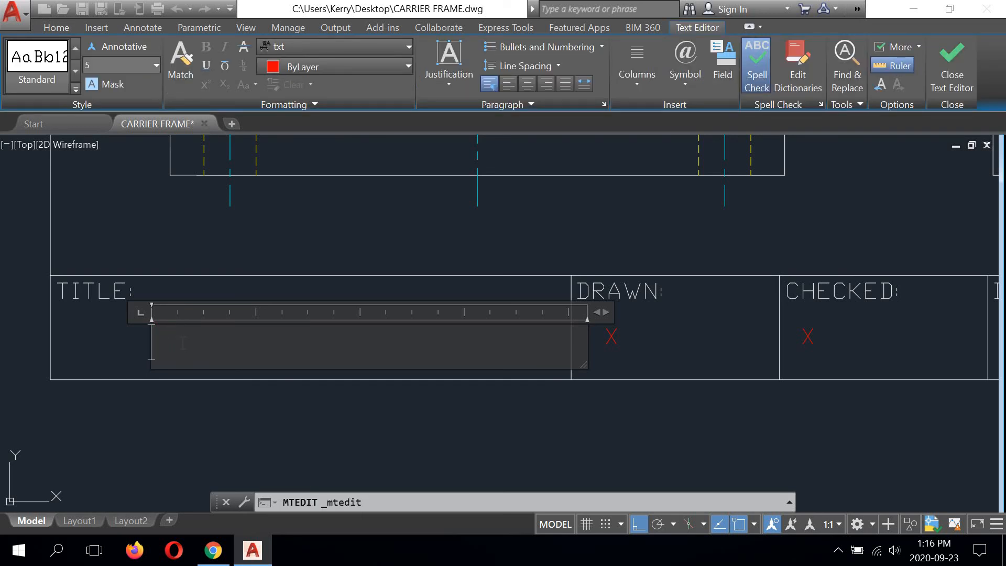
text(CARRIER FRAME)
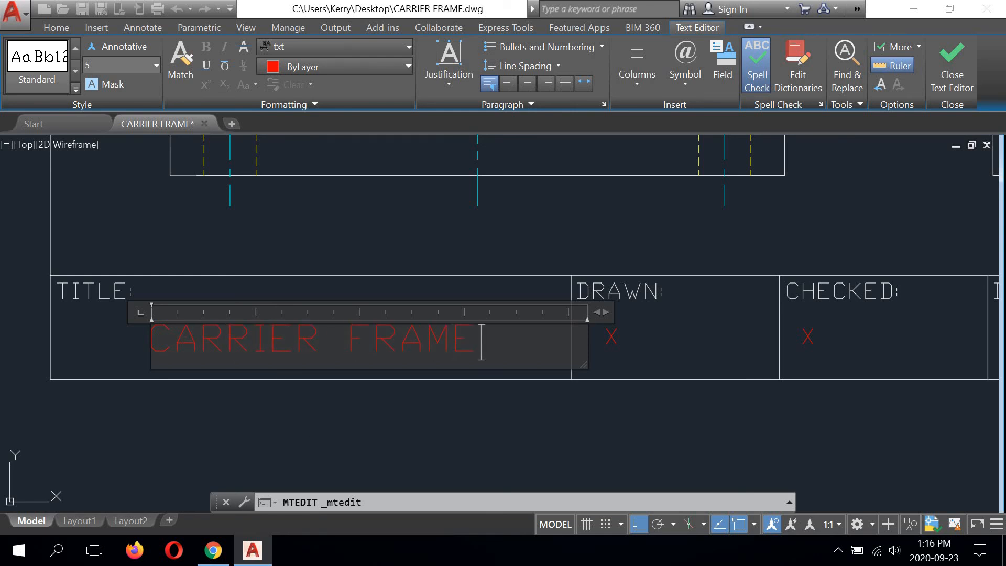
click(319, 428)
Step: Replace the X placeholder in the title block's DRAWN field with the drafter's name
middle_drag(519, 394, 207, 402)
double_click(295, 347)
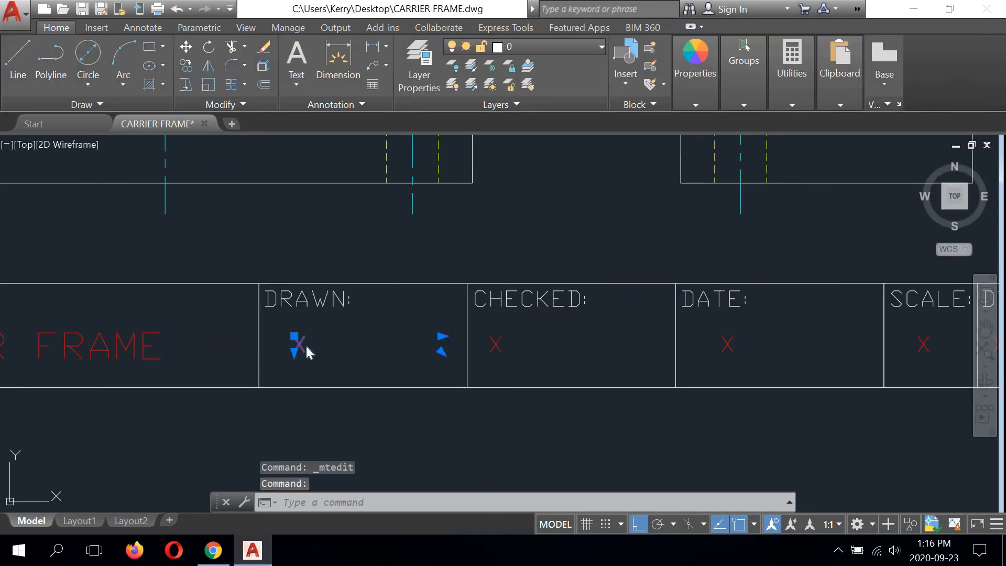
text(K)
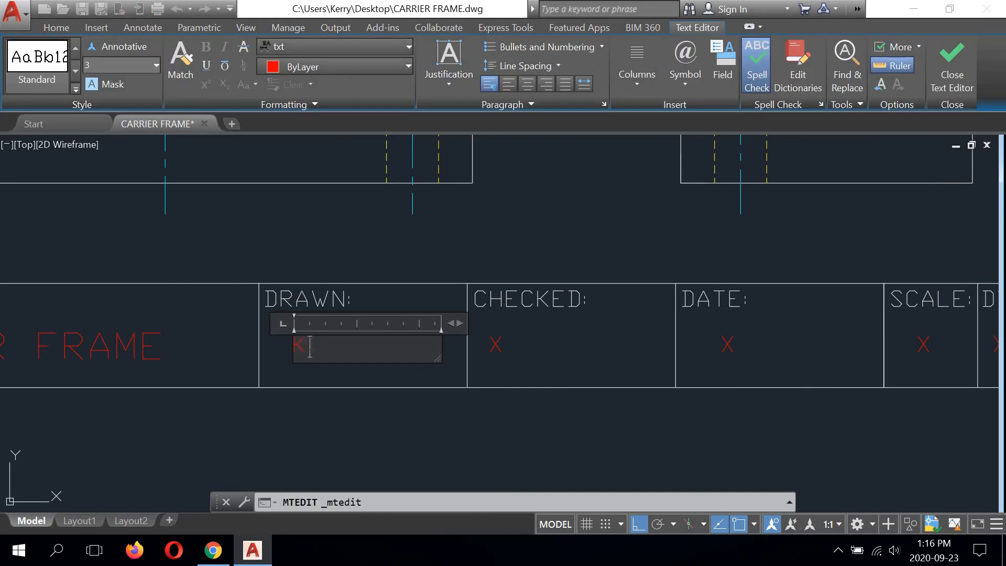
text(. LEMIEUX)
click(366, 428)
Step: Replace the X placeholder in the title block's CHECKED field with the checker's name
double_click(496, 343)
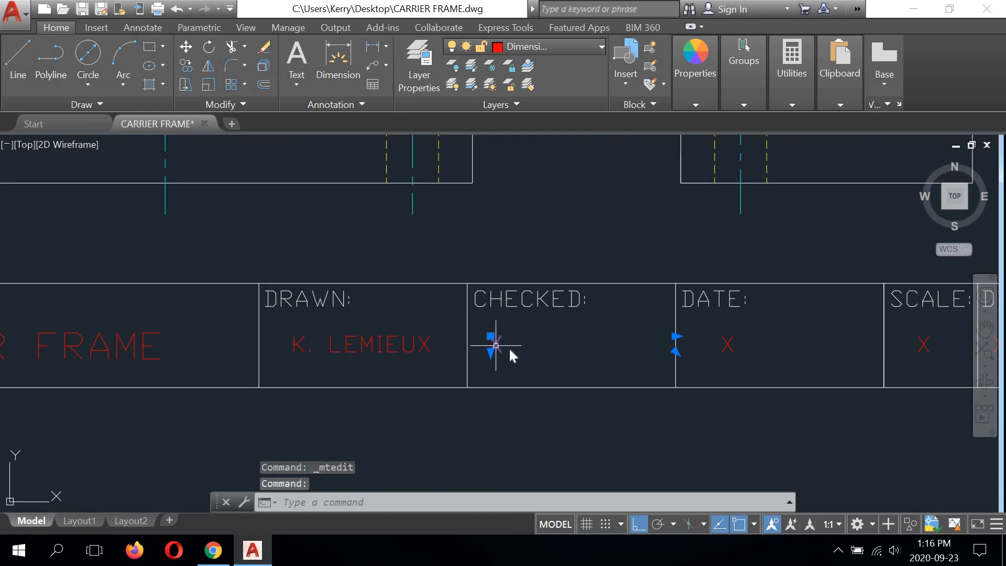
text(J)
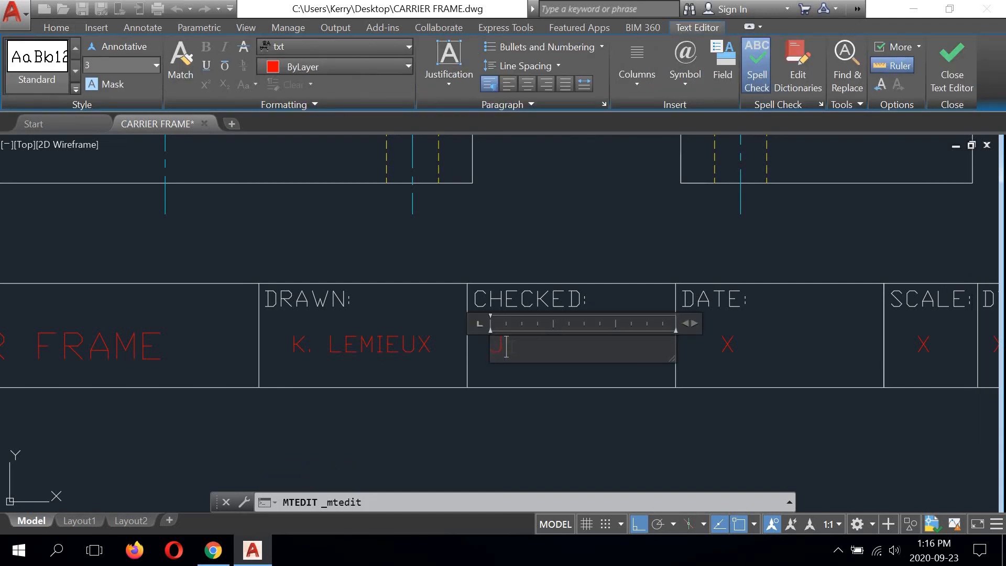
text(. VALLANCE)
click(551, 426)
Step: Replace the X placeholder in the title block's DATE field with 09/23/20
middle_drag(640, 419, 358, 423)
double_click(449, 337)
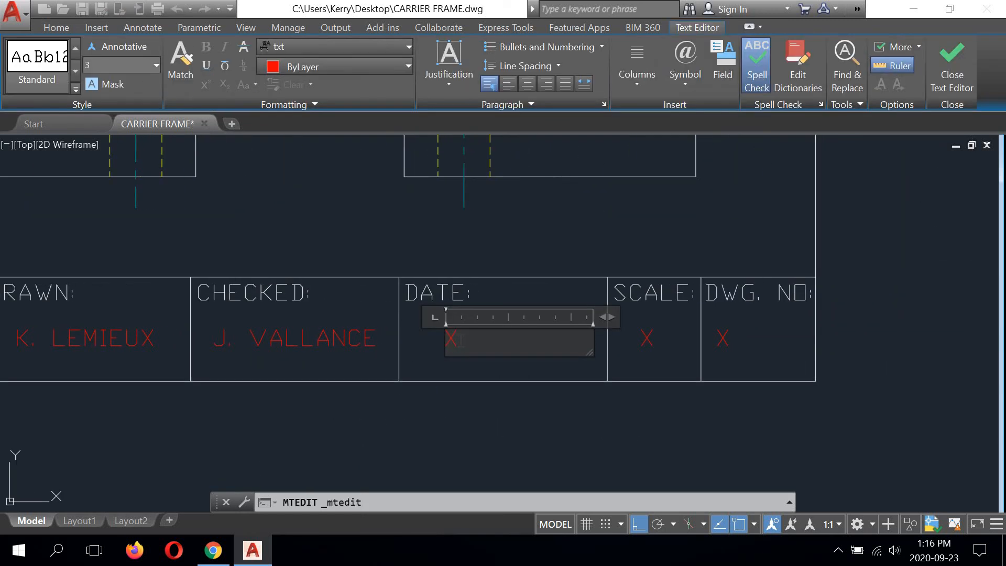
key(BackSpace)
text(09/23/20)
click(523, 423)
Step: Replace the X placeholder in the title block's SCALE field with 1:1
middle_drag(521, 422, 364, 410)
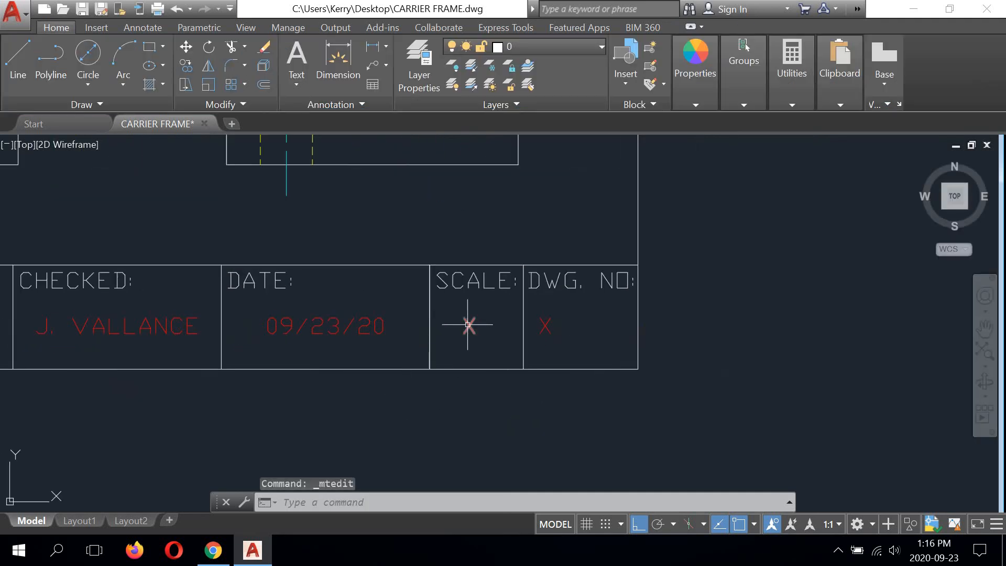
double_click(469, 326)
key(BackSpace)
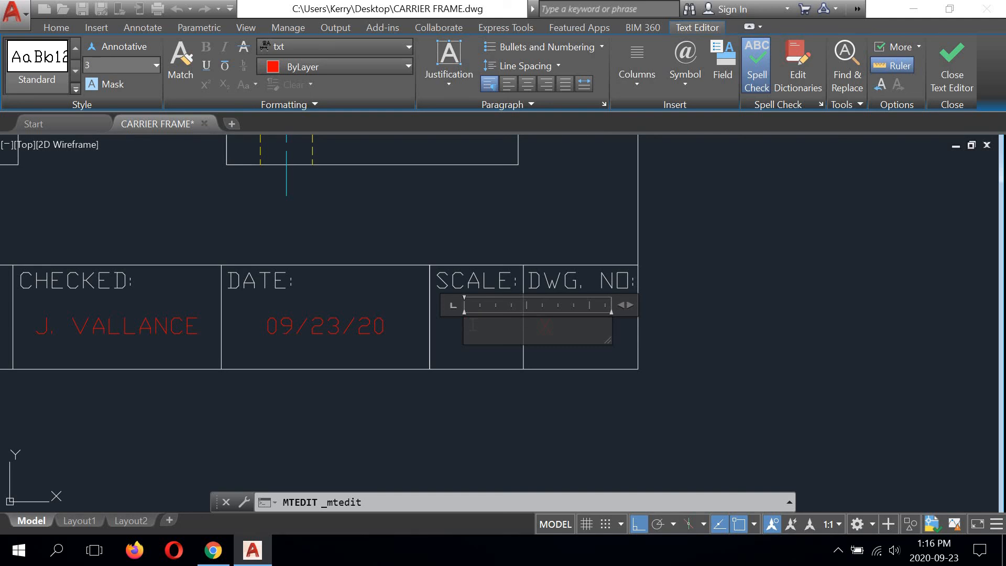
text(1:1)
click(556, 338)
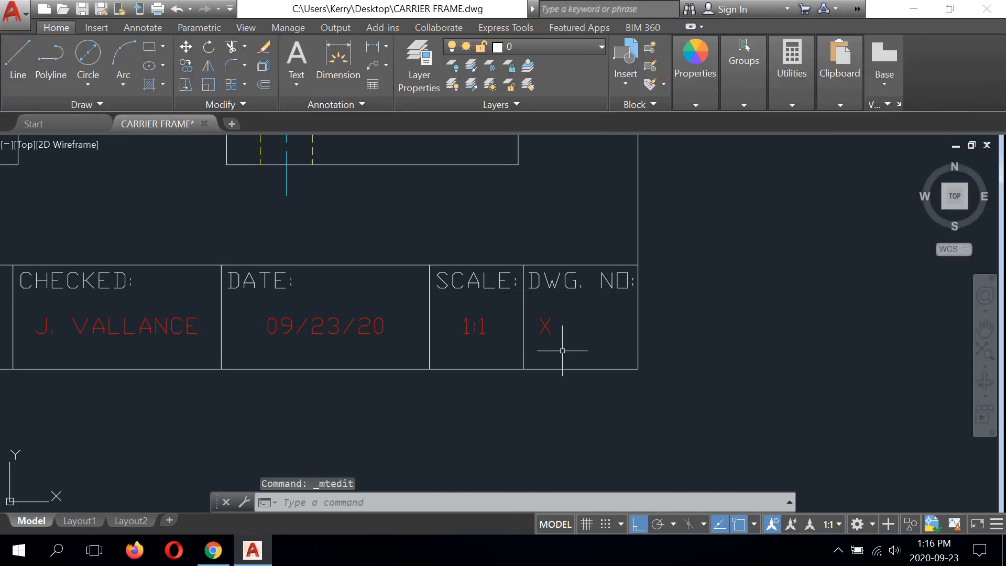
Step: Replace the X placeholder in the title block's DWG. NO field with 201-05
double_click(543, 325)
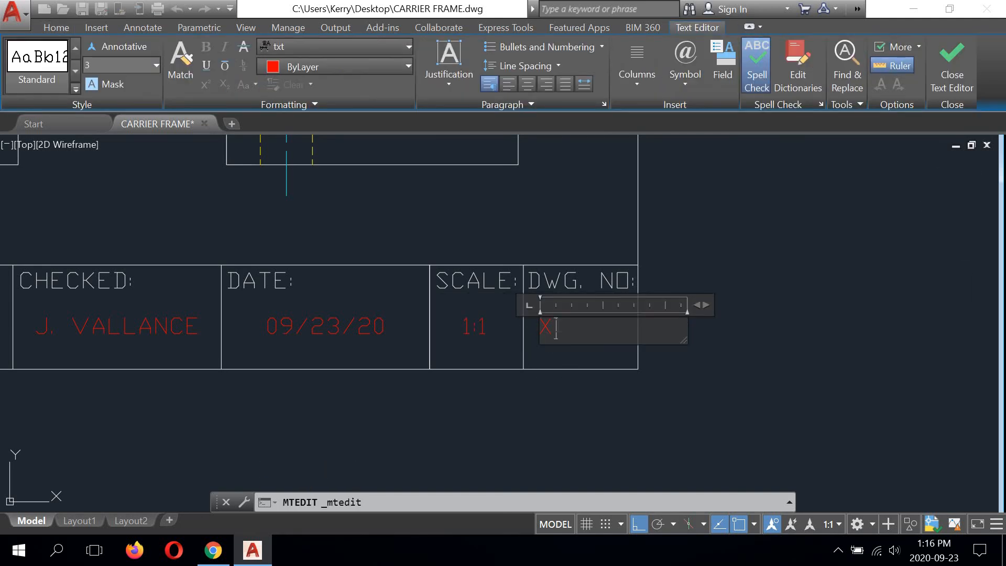
key(BackSpace)
text(201-05)
click(604, 414)
Step: Check the completed title block and the three views, and save the CARRIER FRAME drawing
scroll(607, 350, up, 2)
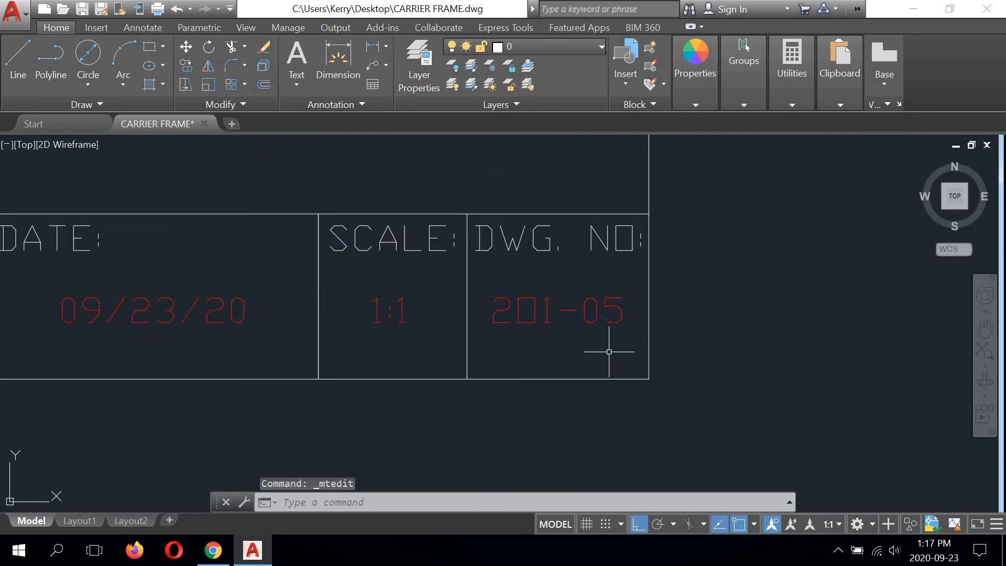
scroll(607, 349, down, 5)
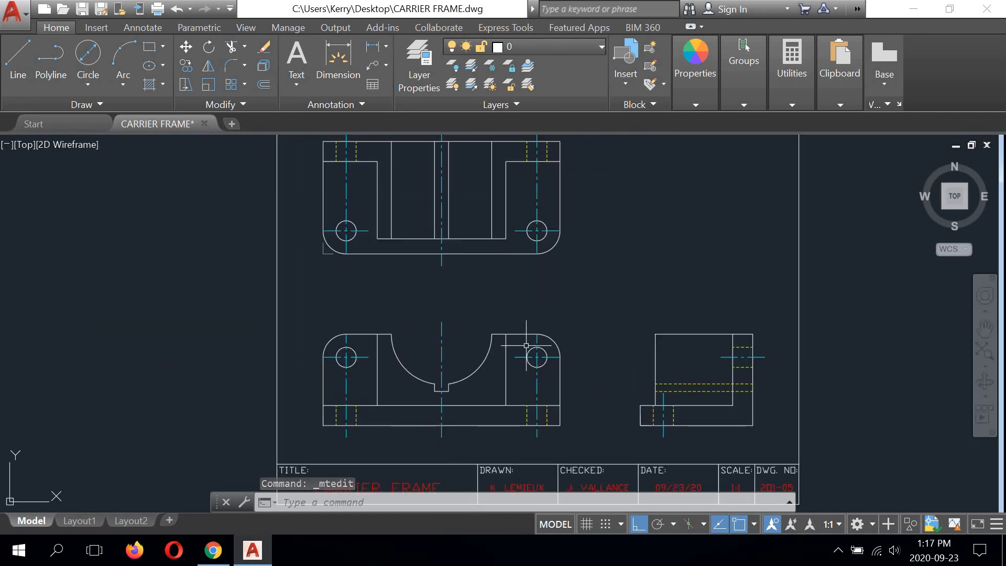
middle_drag(526, 345, 467, 340)
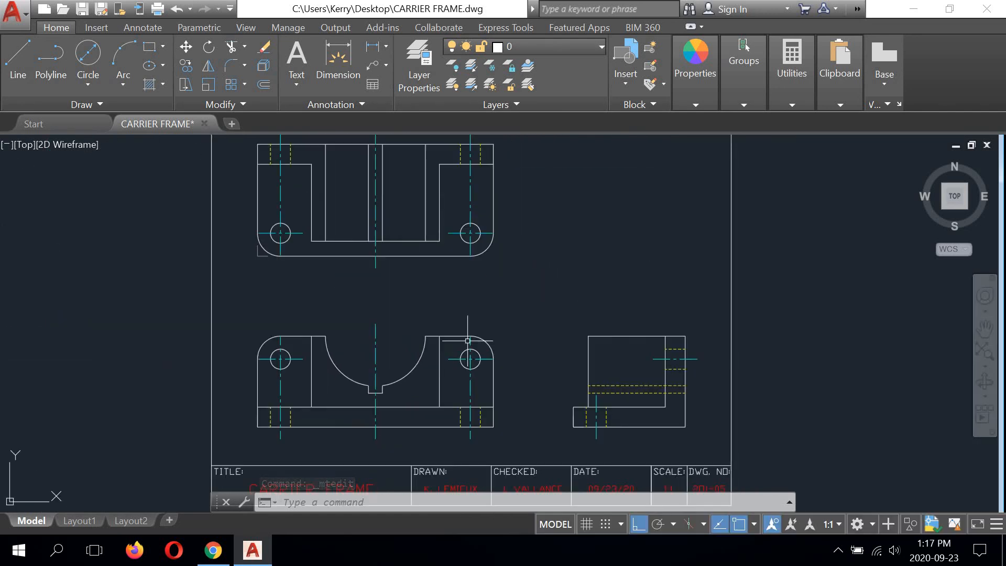
click(81, 8)
key(ctrl+s)
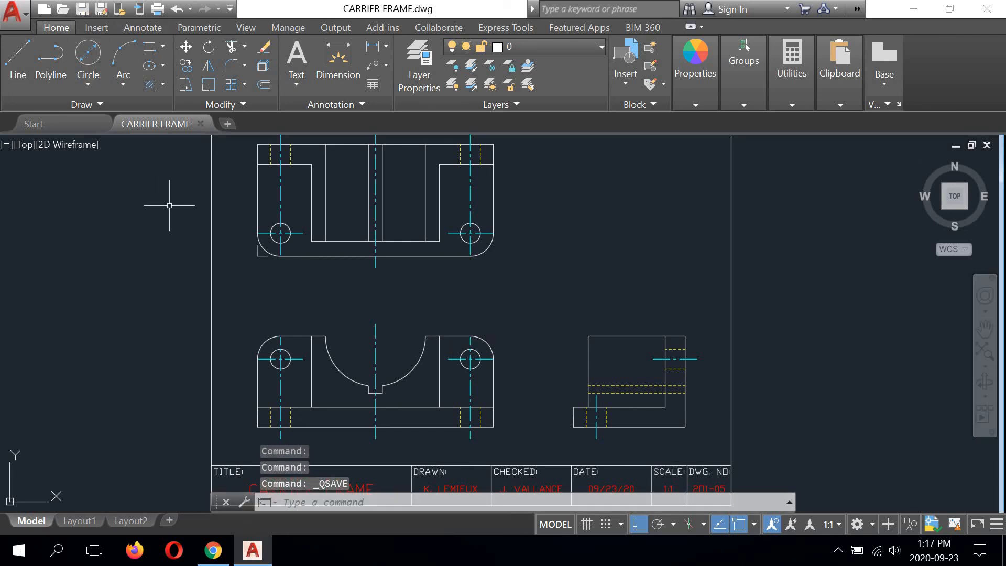